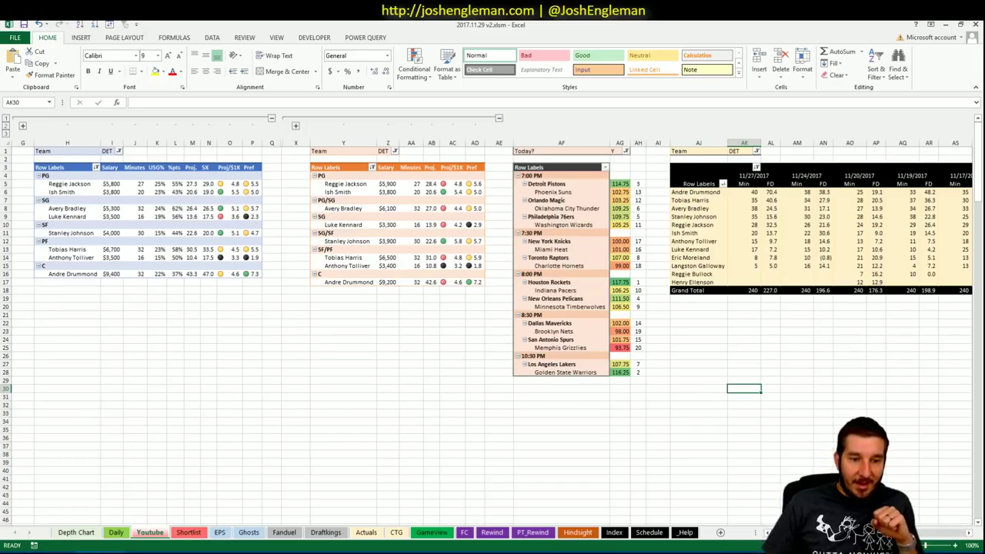
Switch to Chrome, open the Cleaning the Glass stats site in a new tab and bring up the Detroit Pistons team page.
mouse_move(114, 550)
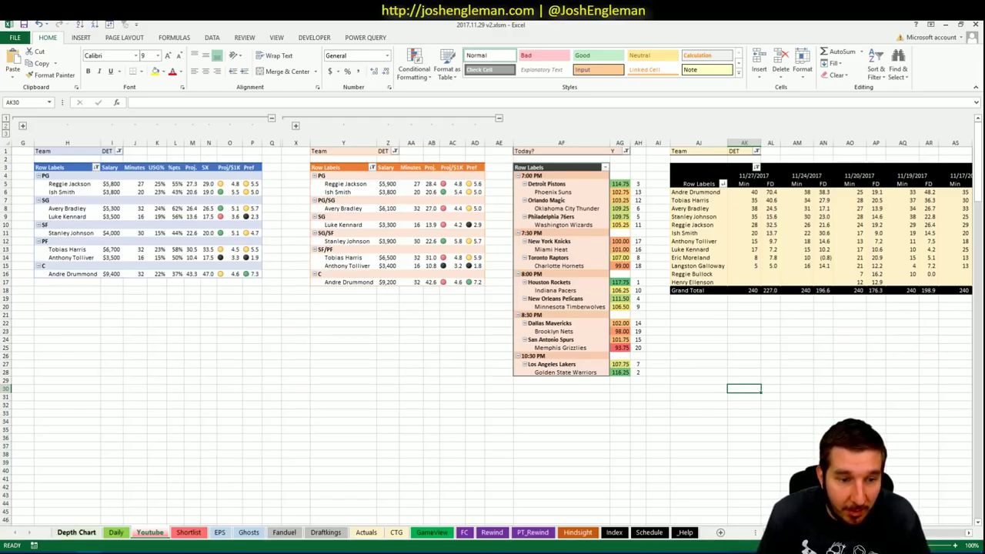
mouse_move(54, 553)
left_click(54, 512)
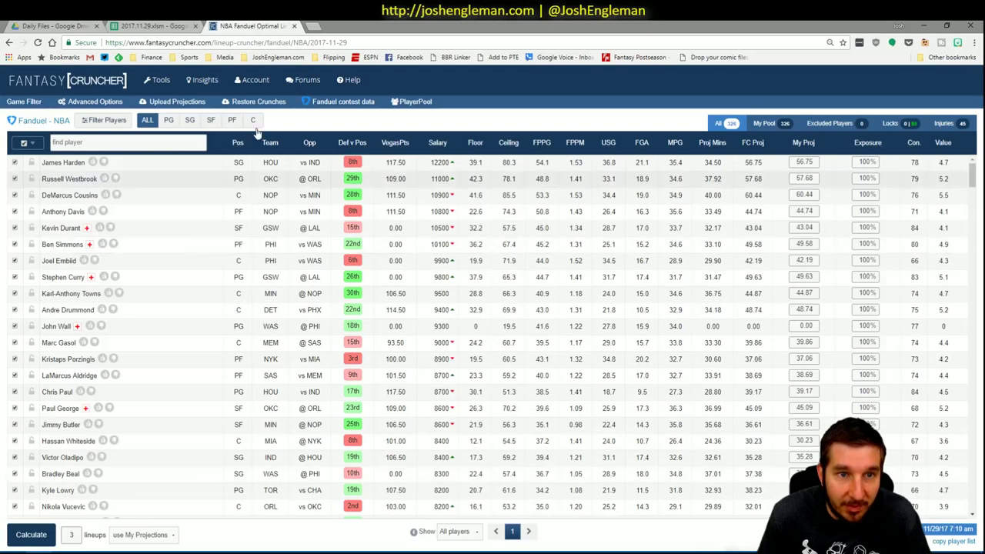
left_click(307, 26)
type("cle")
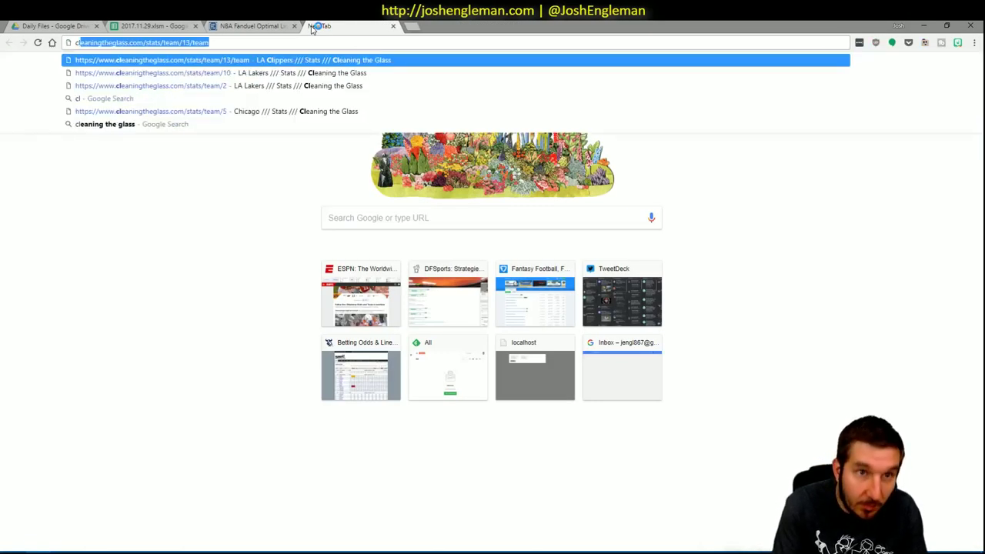
key("Return")
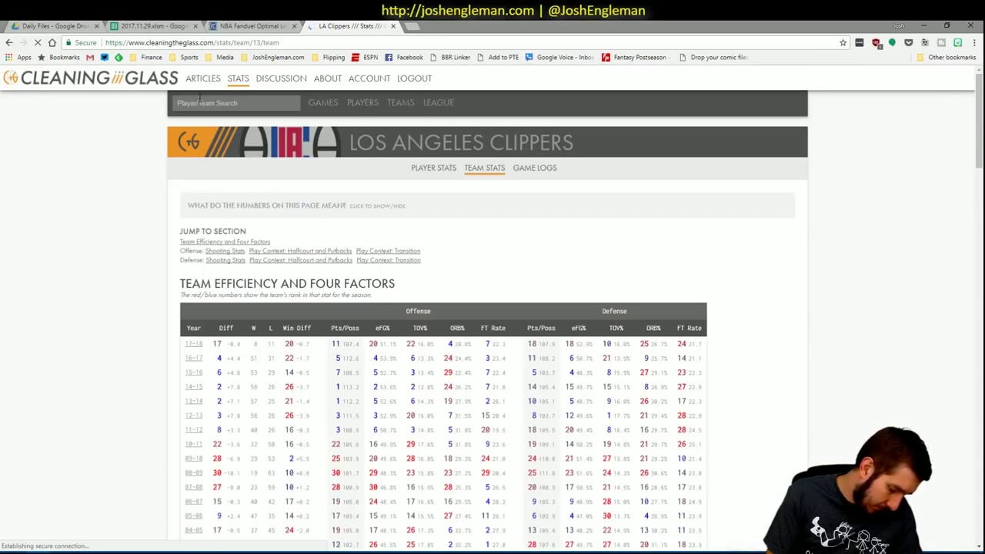
left_click(239, 100)
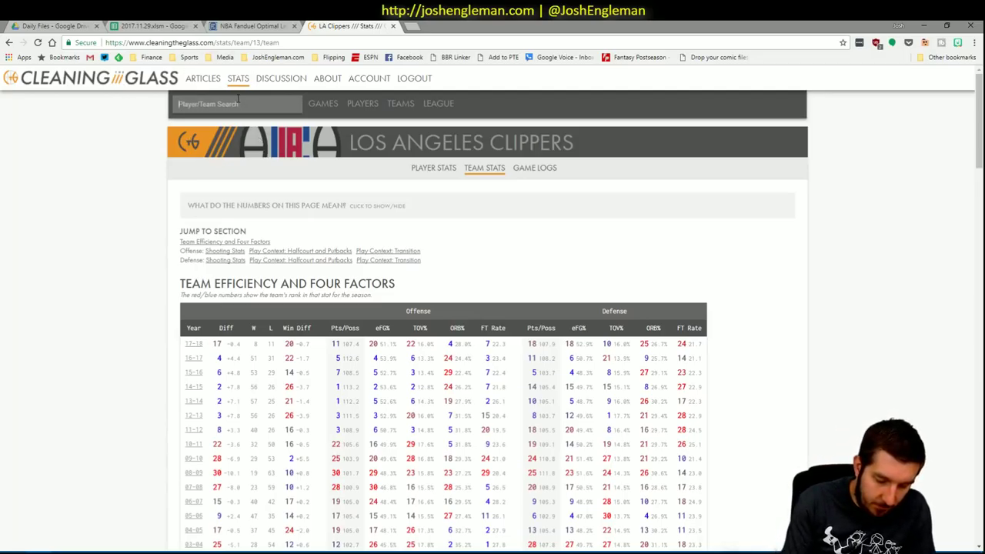
type("piston")
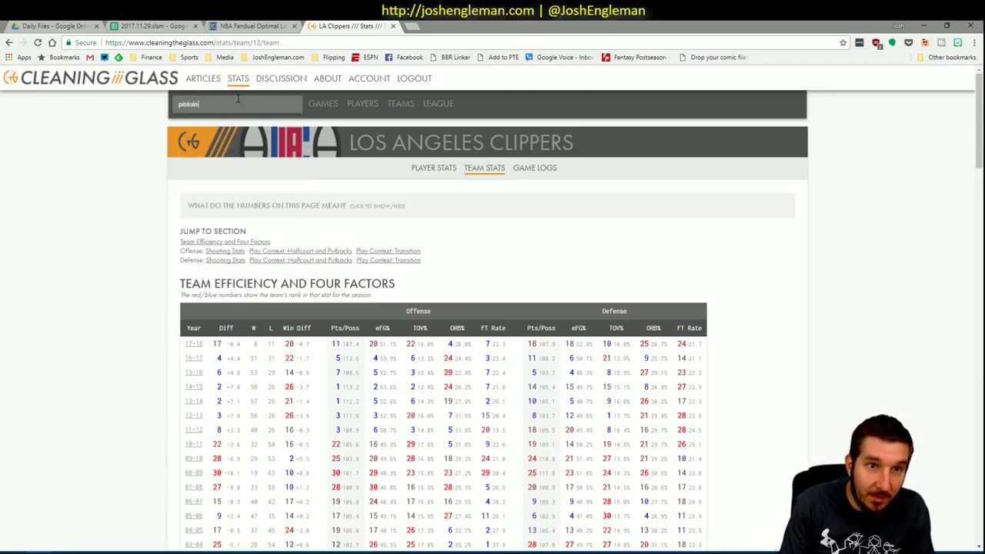
key("Return")
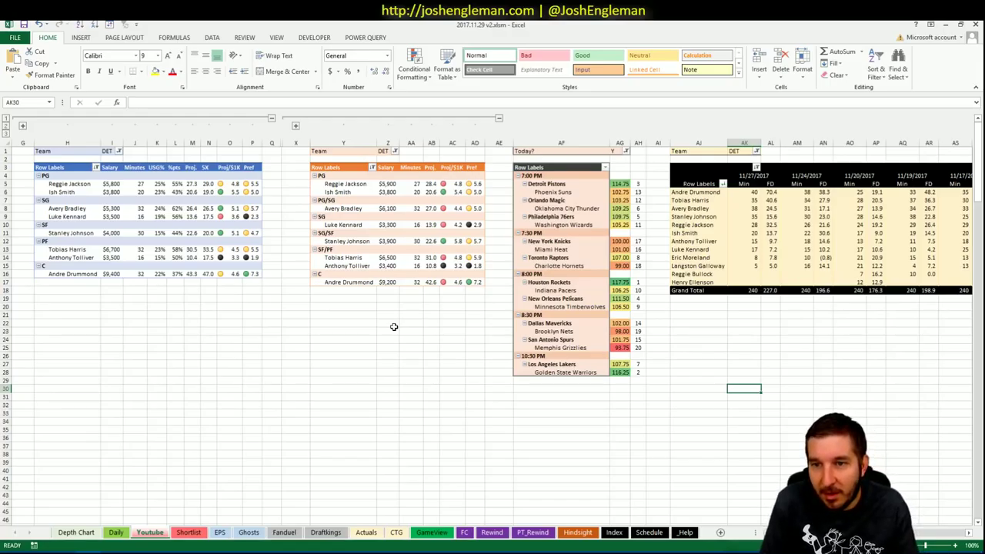
key("alt+Tab")
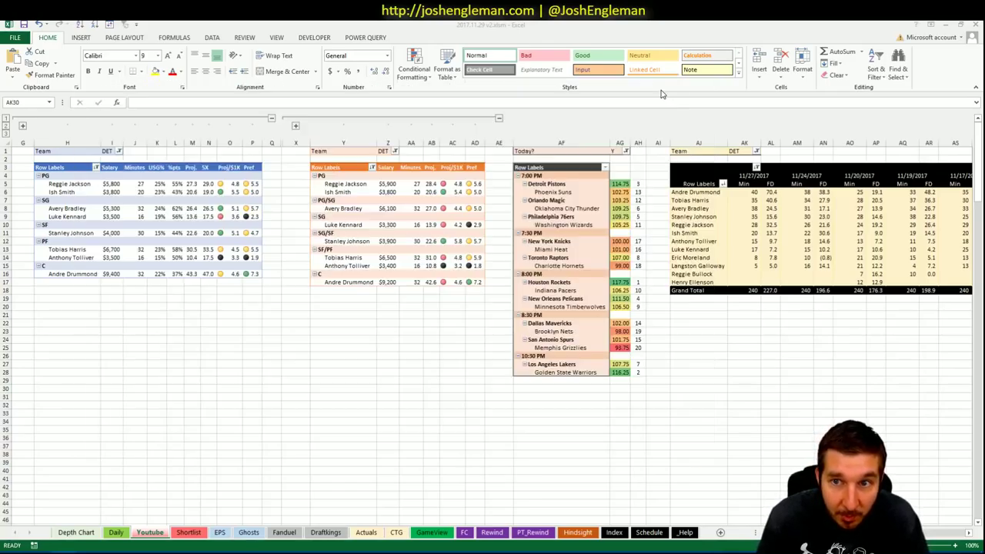
left_click(656, 90)
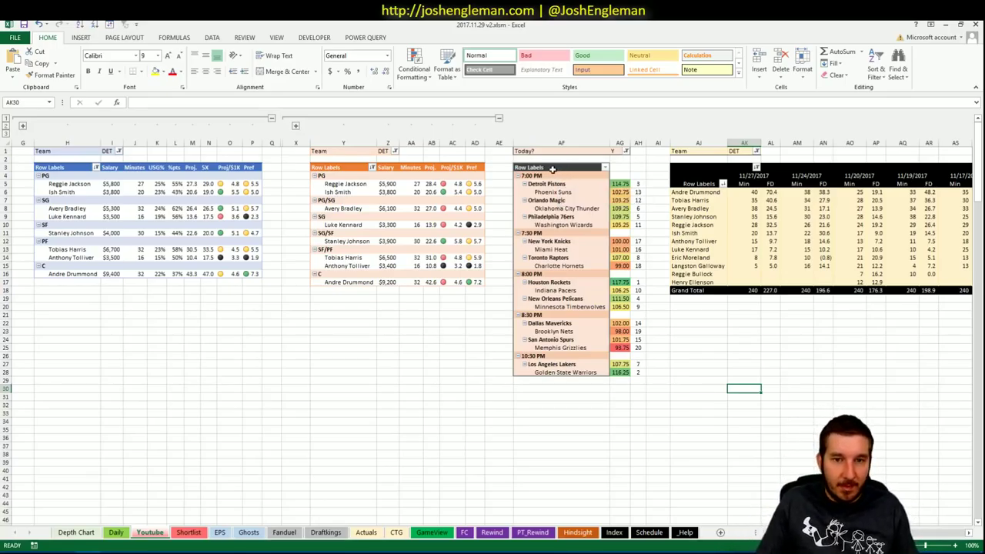
key("alt+Tab")
left_click(652, 90)
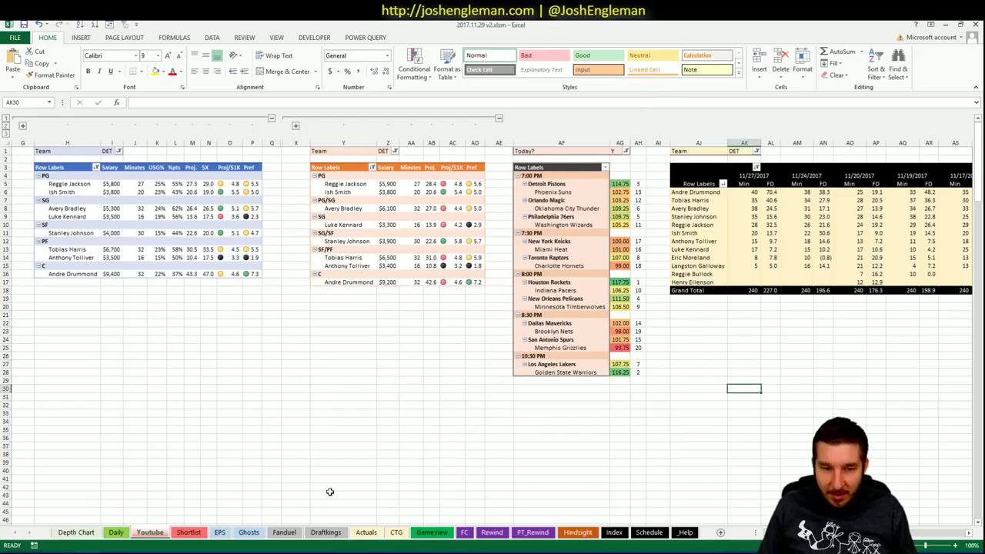
Copy the Detroit Shooting: Frequency player table from Cleaning the Glass and refresh the workbook's CTG sheet with it.
left_click(40, 553)
scroll(270, 271, "down", 6)
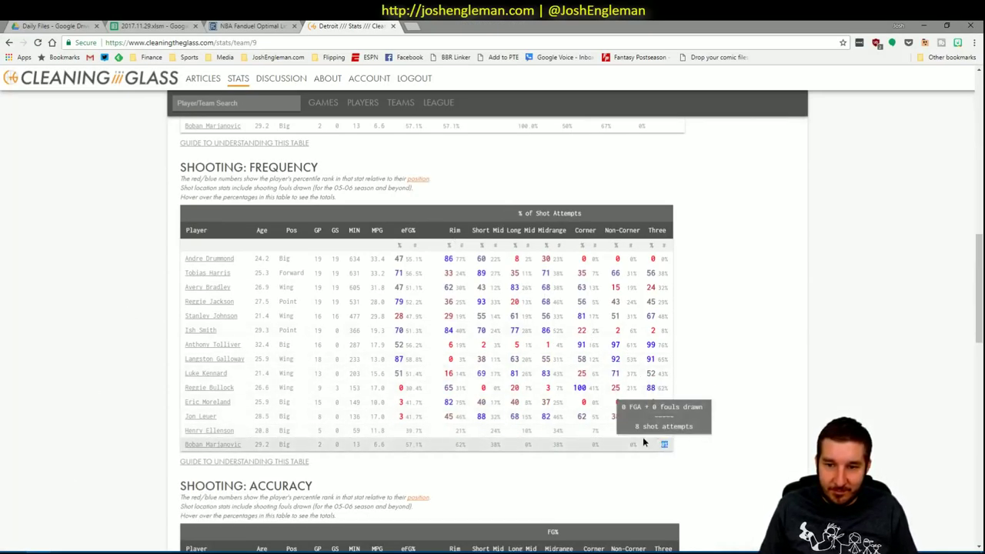
left_click_drag(662, 447, 187, 259)
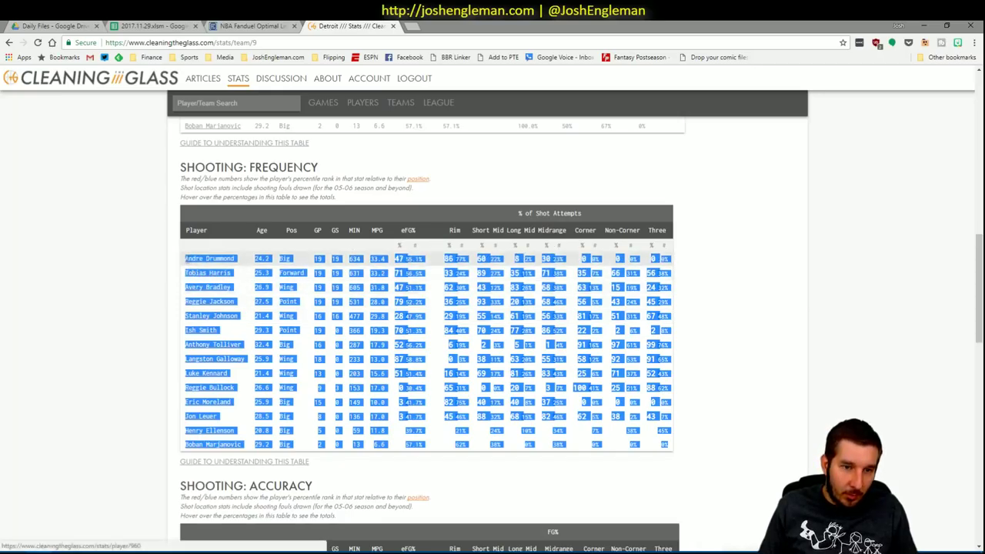
key("alt+Tab")
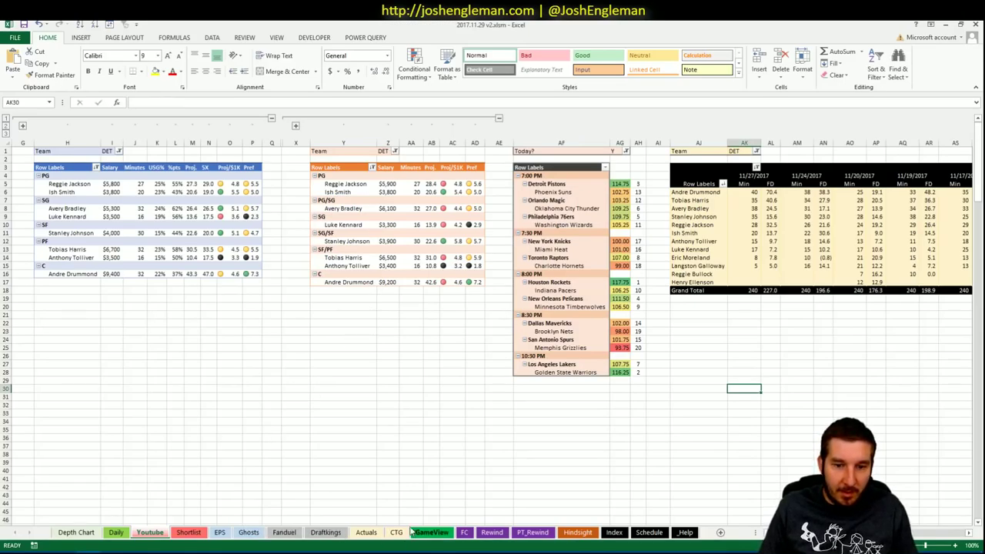
left_click(397, 532)
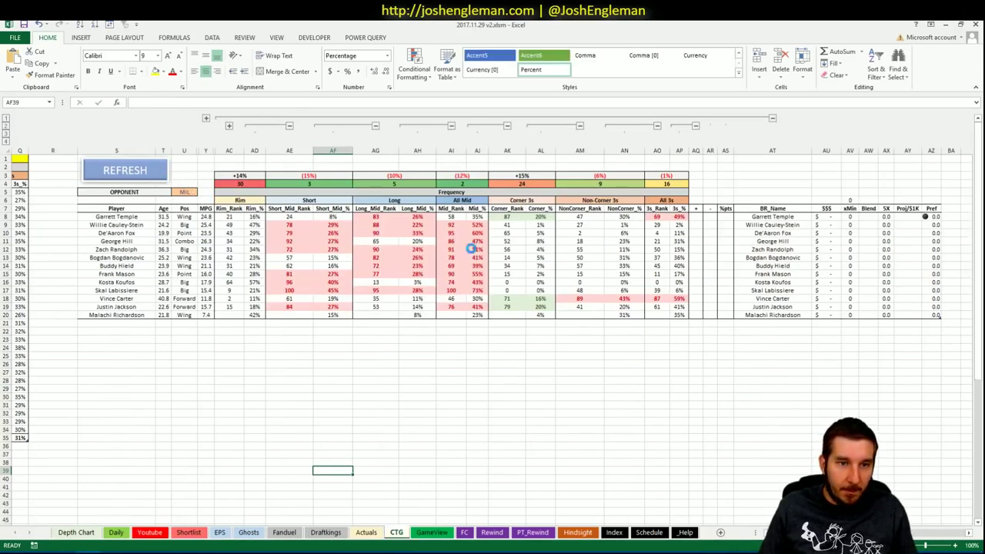
left_click(937, 216)
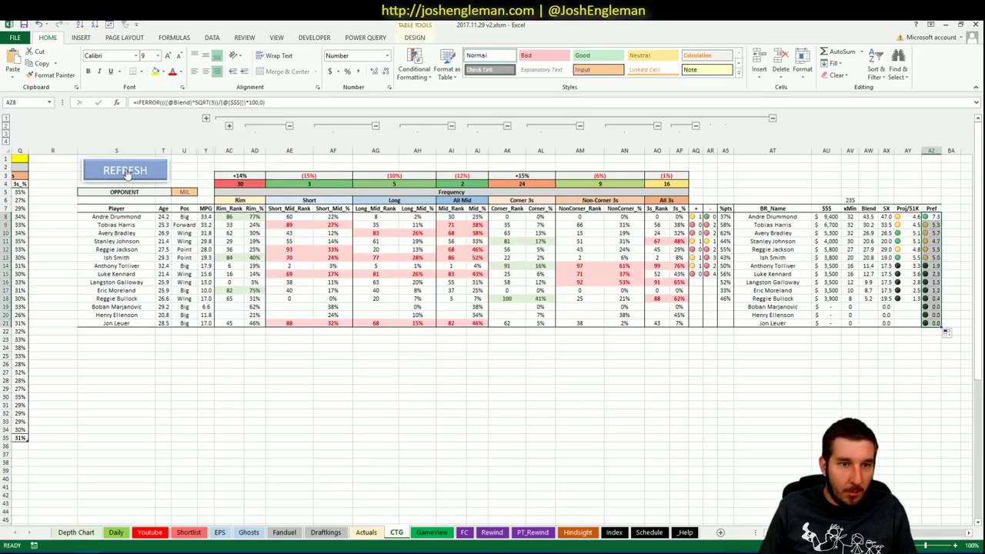
Set the opponent on the CTG sheet to PHX and check Andre Drummond's rim shot percentage.
left_click(184, 192)
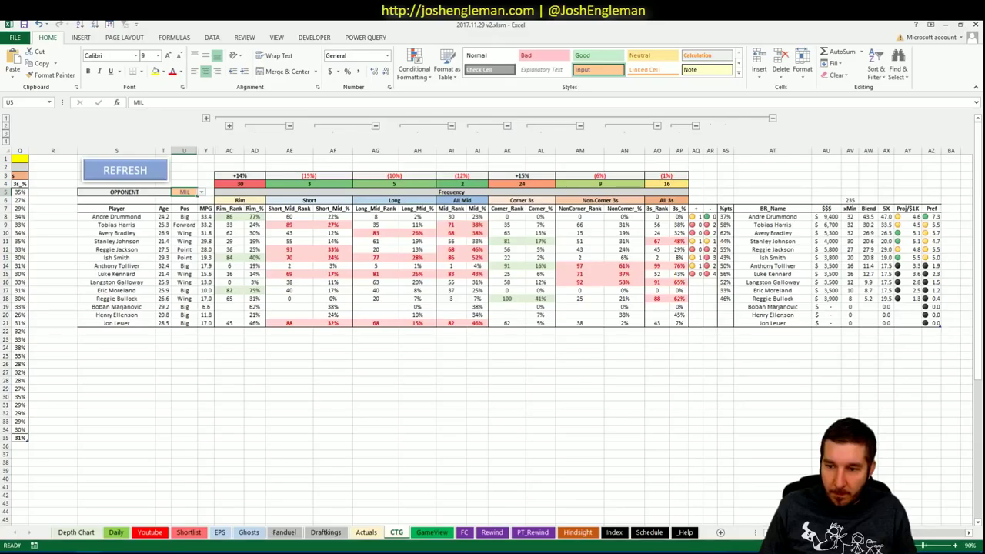
scroll(864, 417, "down", 2)
scroll(303, 209, "left", 1)
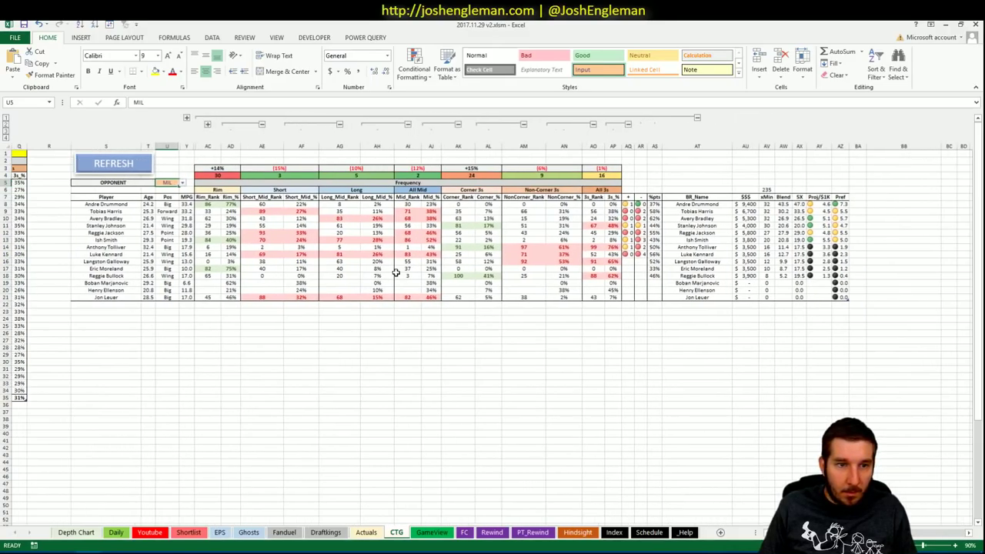
type("PHX")
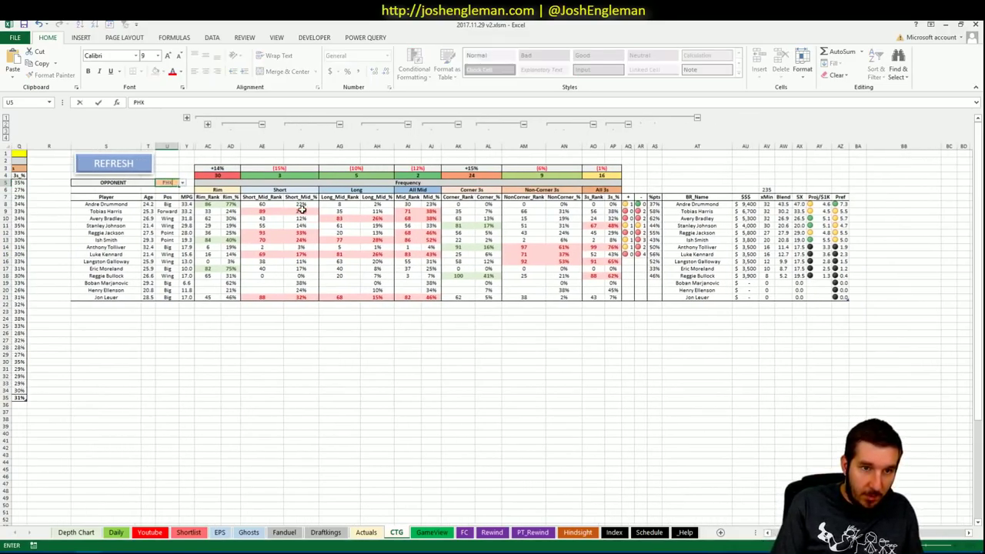
key("Return")
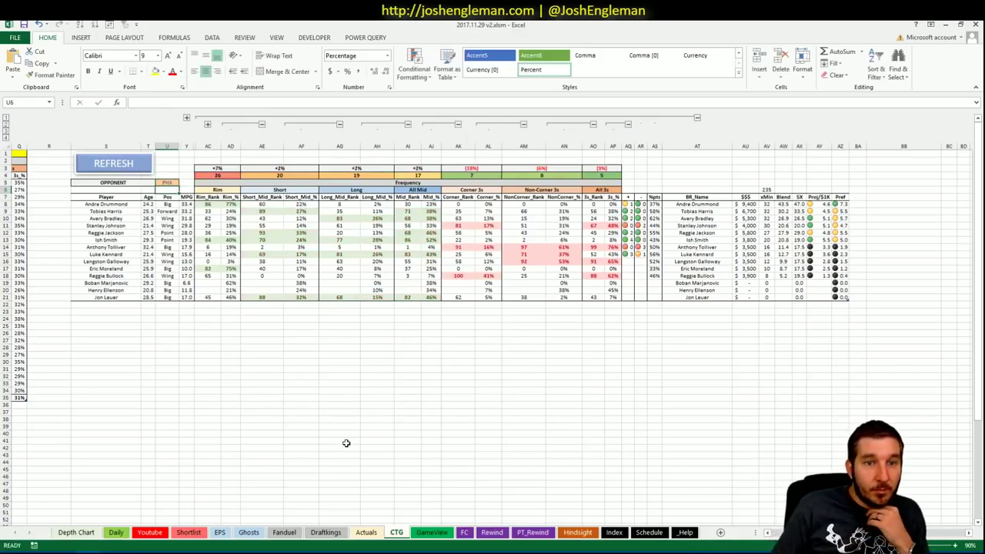
left_click(345, 442)
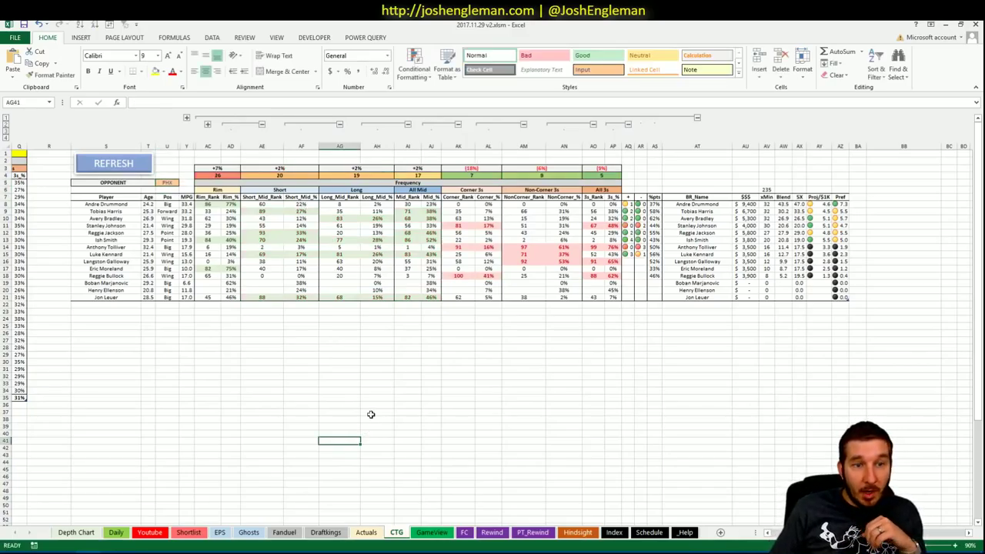
left_click(233, 205)
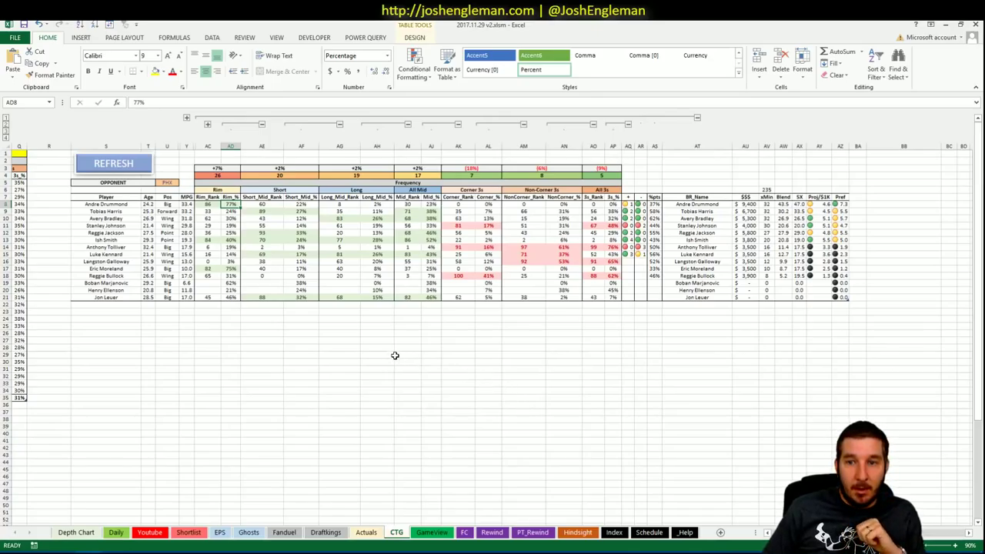
Restore the workbook to a smaller window, show the Youtube sheet and open a second window of the same workbook.
double_click(322, 31)
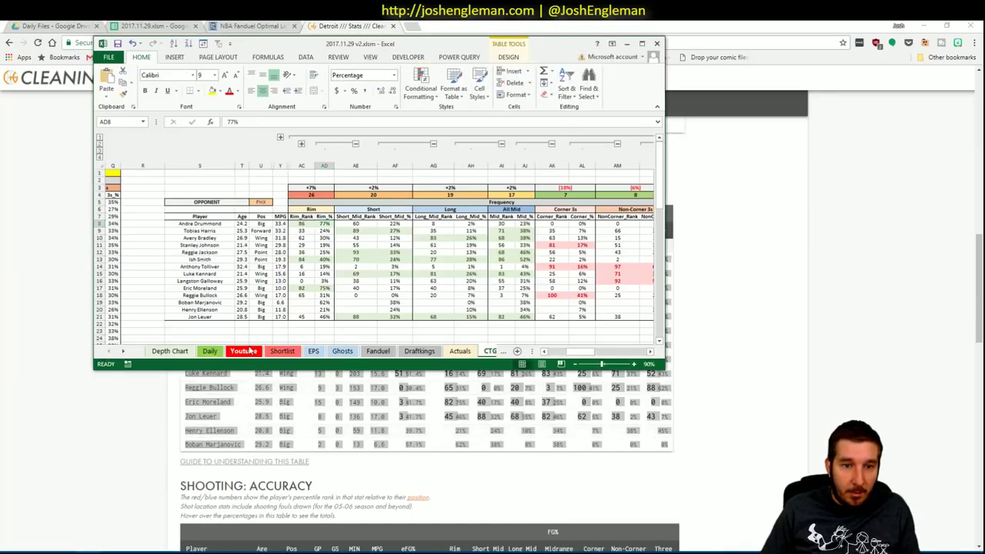
left_click(248, 349)
left_click(368, 57)
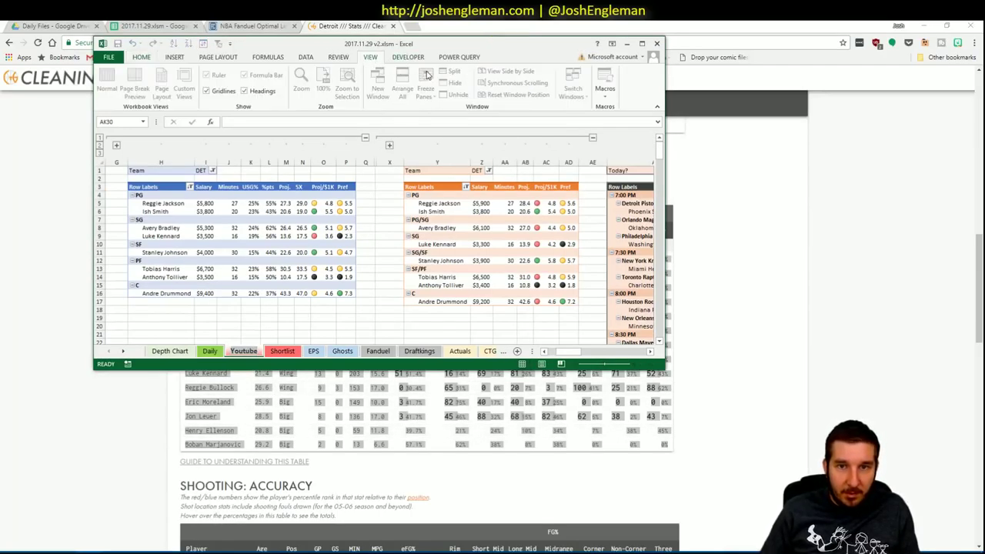
left_click(382, 204)
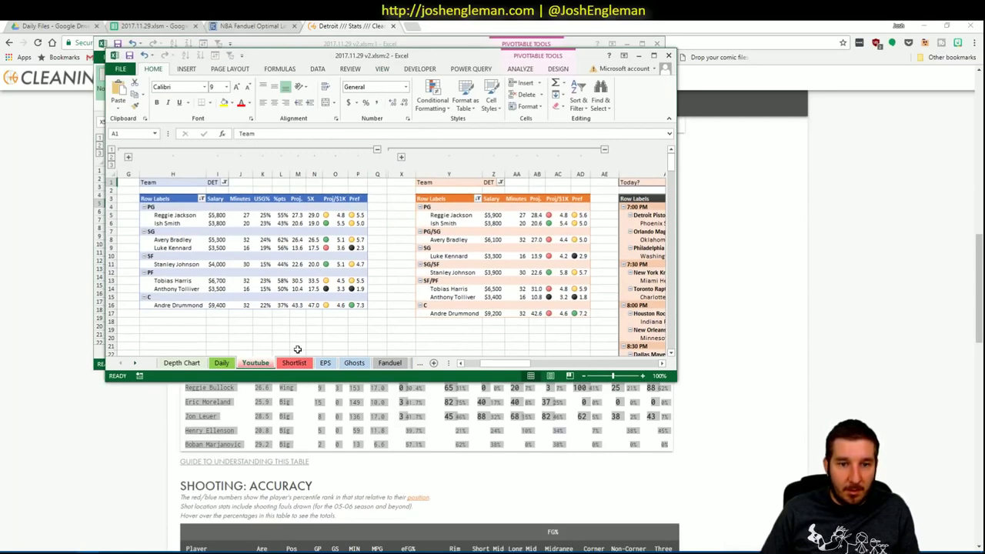
Show the Shortlist sheet in the second window and tile both windows side by side, with the Shortlist window narrowed to its name column.
left_click(295, 362)
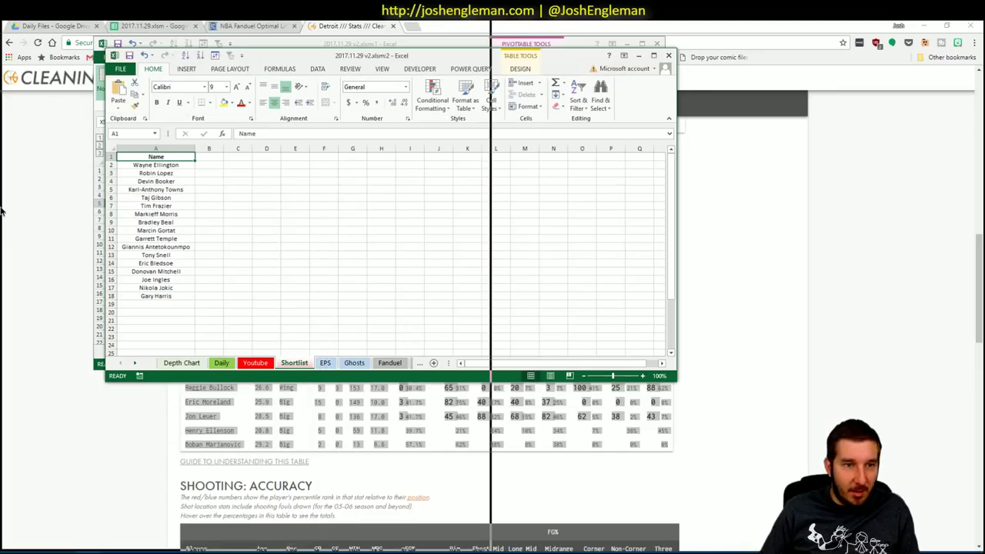
key("super+Left")
left_click(516, 196)
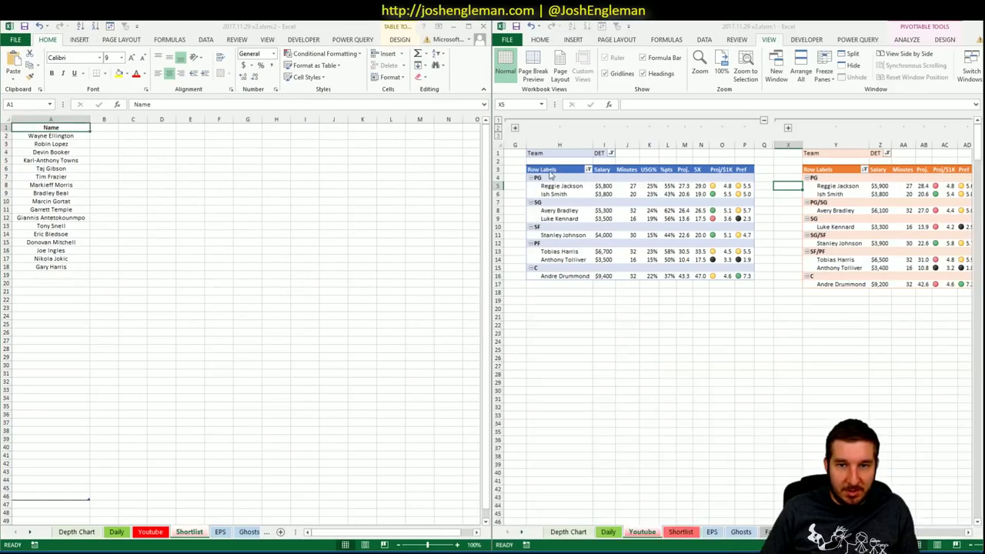
left_click(486, 192)
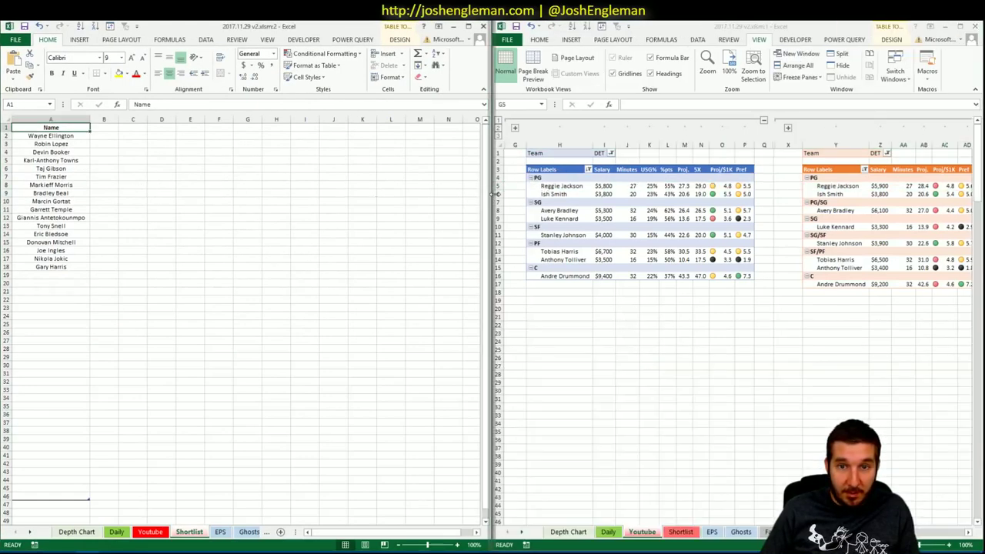
left_click_drag(493, 194, 127, 199)
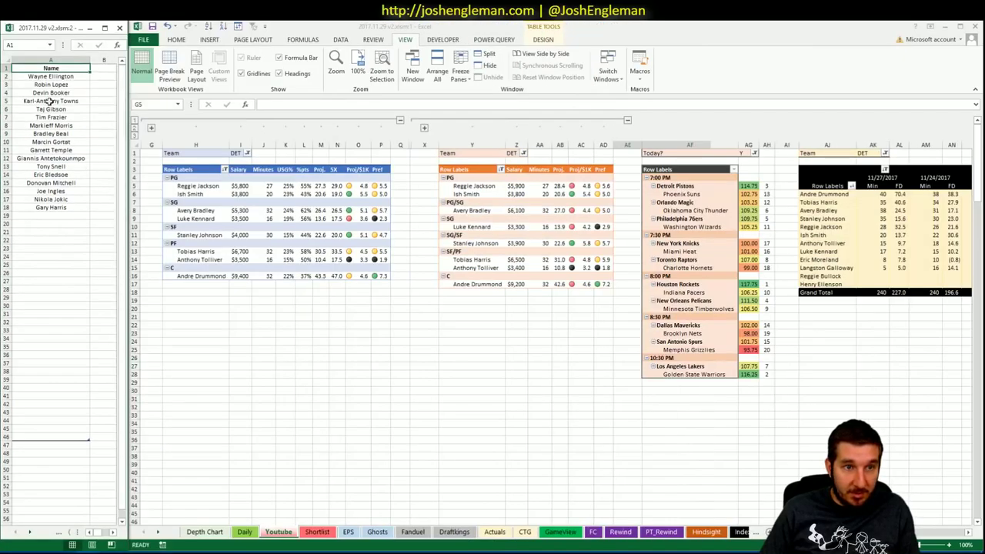
Clear all player names from the Shortlist table and enter Andre Drummond as the first name in cell A2.
left_click_drag(63, 77, 77, 224)
key("Delete")
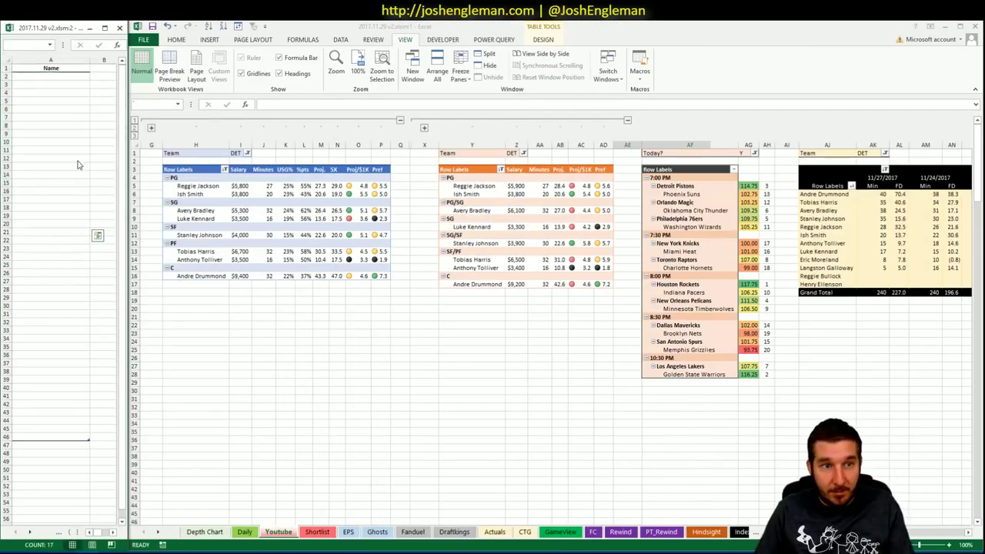
left_click(65, 76)
type("An")
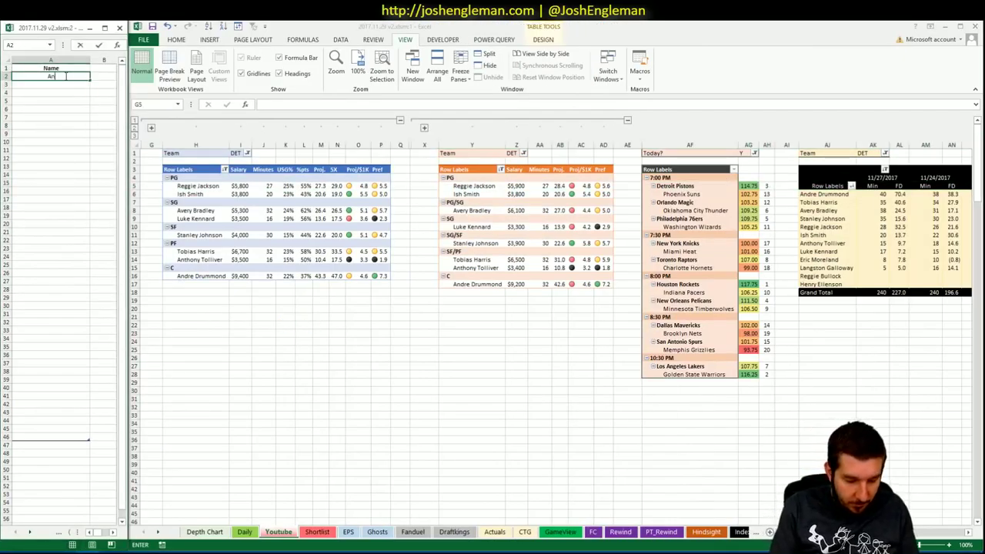
type("drew Drummond")
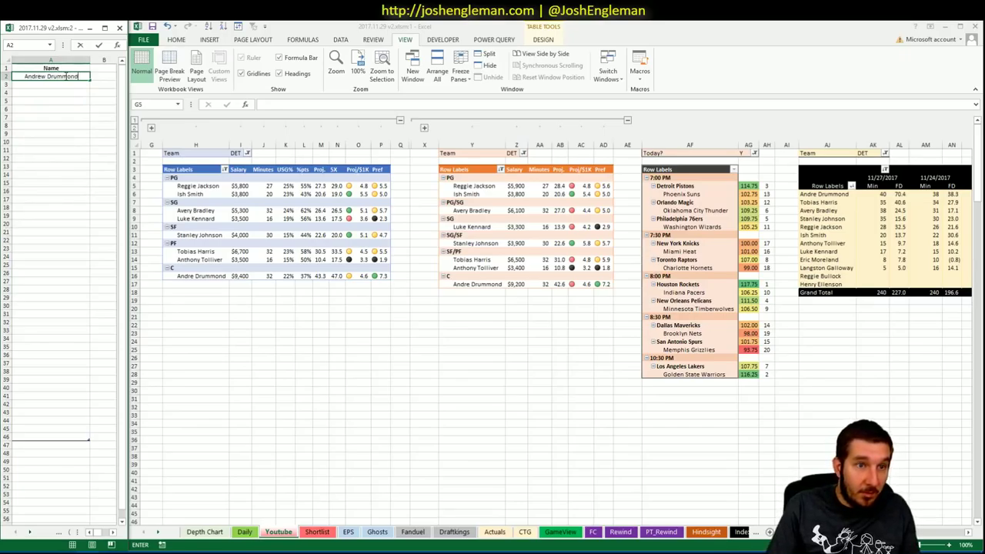
key("Escape")
type("Andre Drummond")
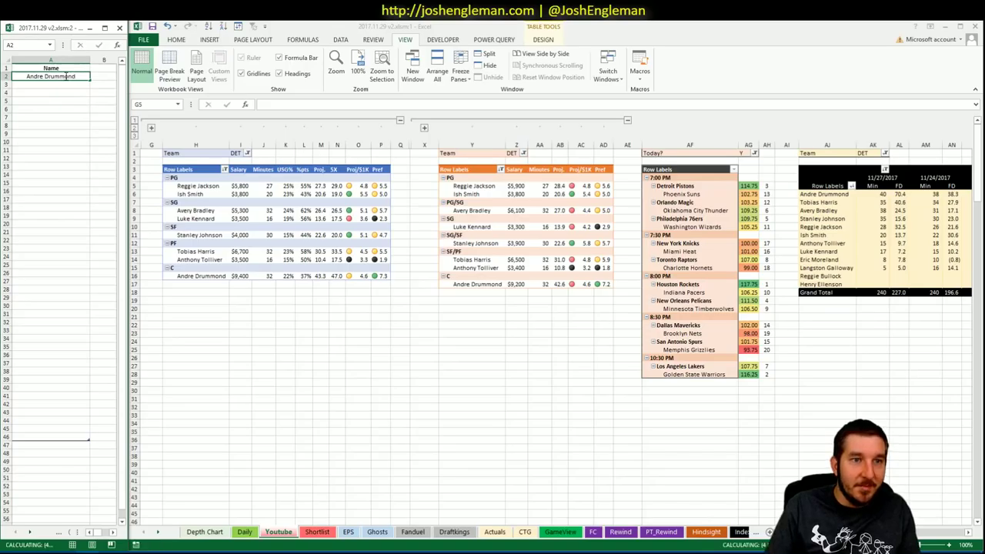
key("Return")
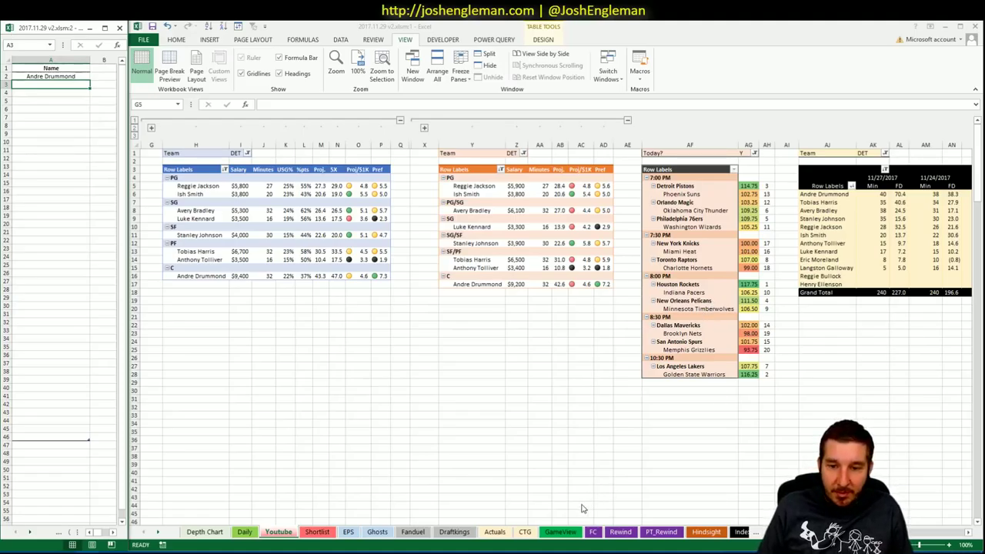
Examine the full Detroit shot-frequency matchup and projection table on the CTG sheet in the main window.
left_click(524, 532)
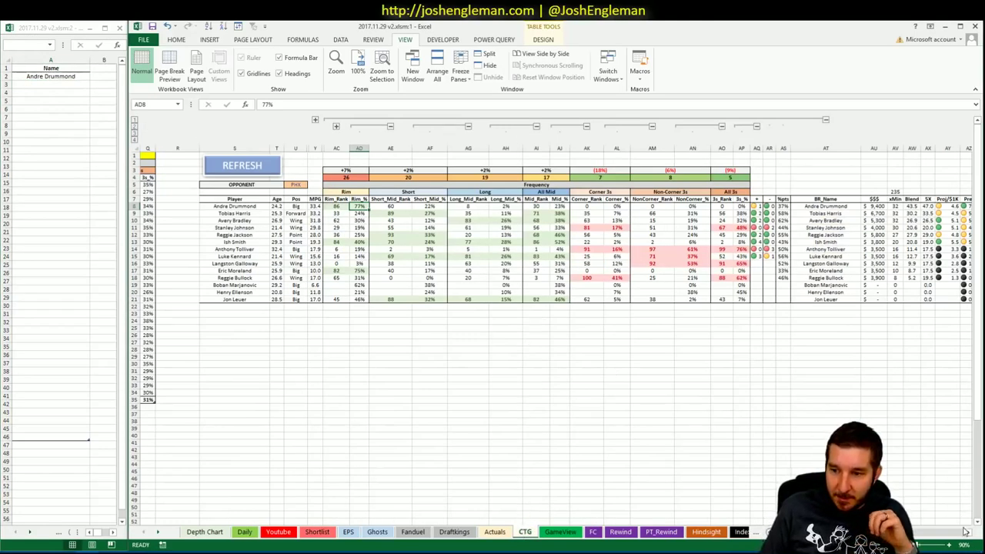
left_click(967, 532)
left_click(967, 532)
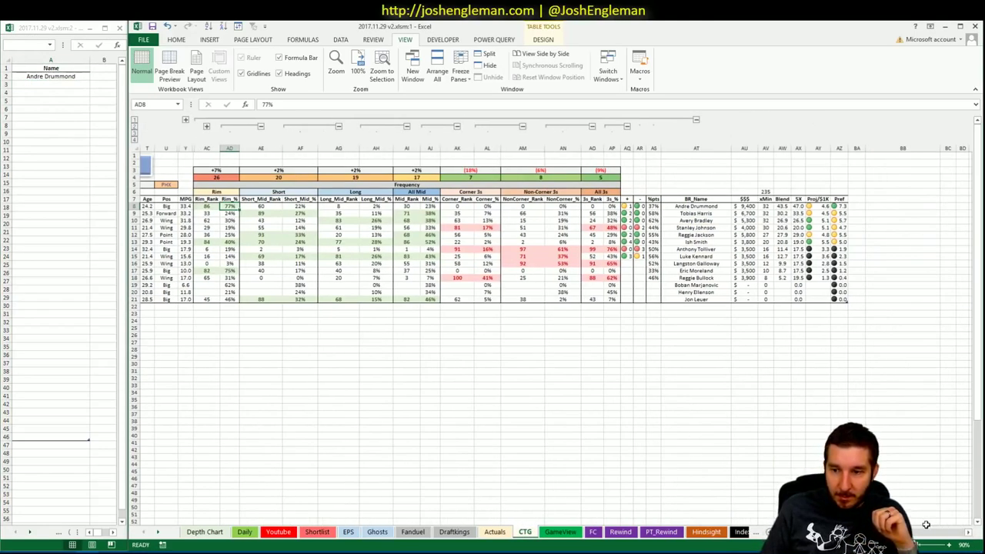
Review the Detroit starters' rows on the CTG sheet and add Avery Bradley and Tobias Harris to the shortlist in cells A3 and A4.
scroll(926, 530, "left", 3)
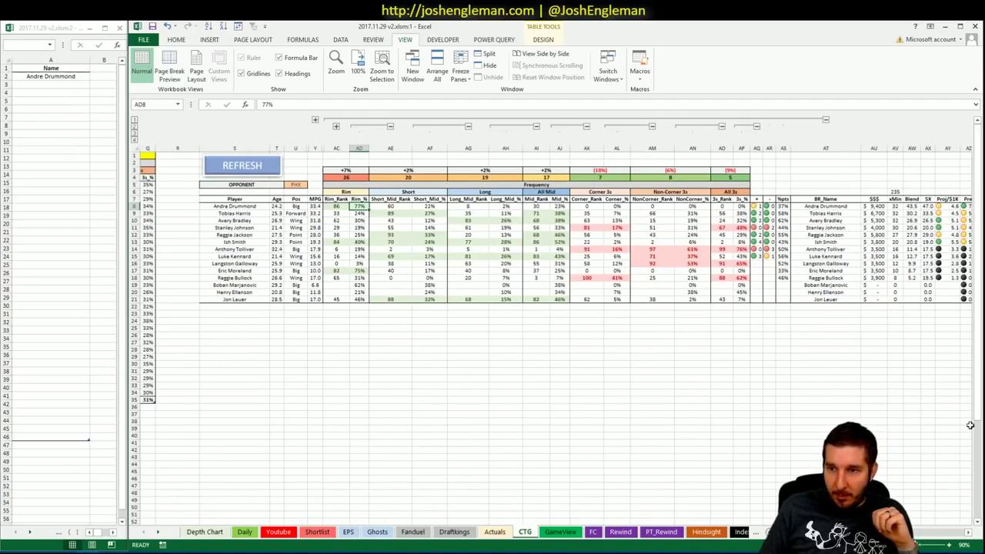
left_click(967, 533)
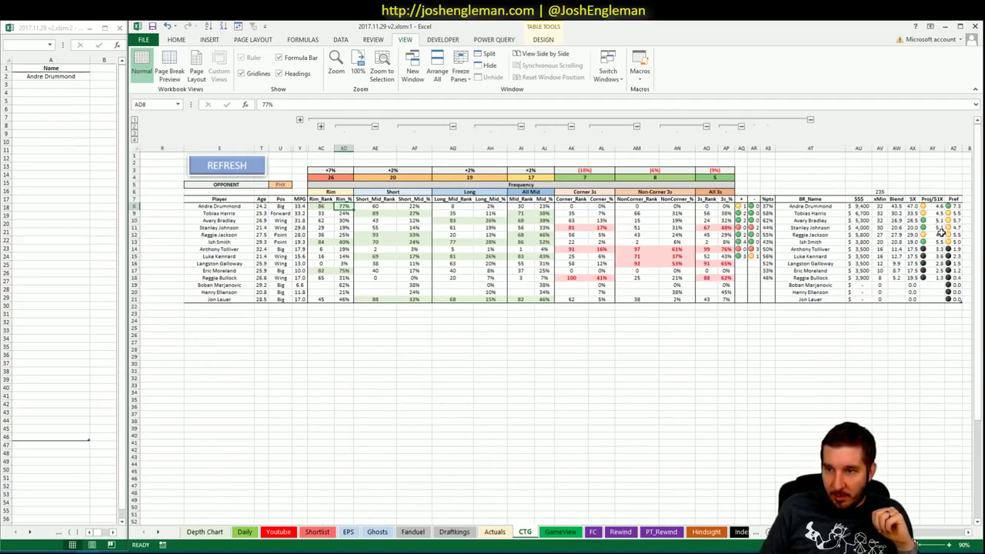
left_click_drag(948, 234, 227, 206)
left_click(969, 532)
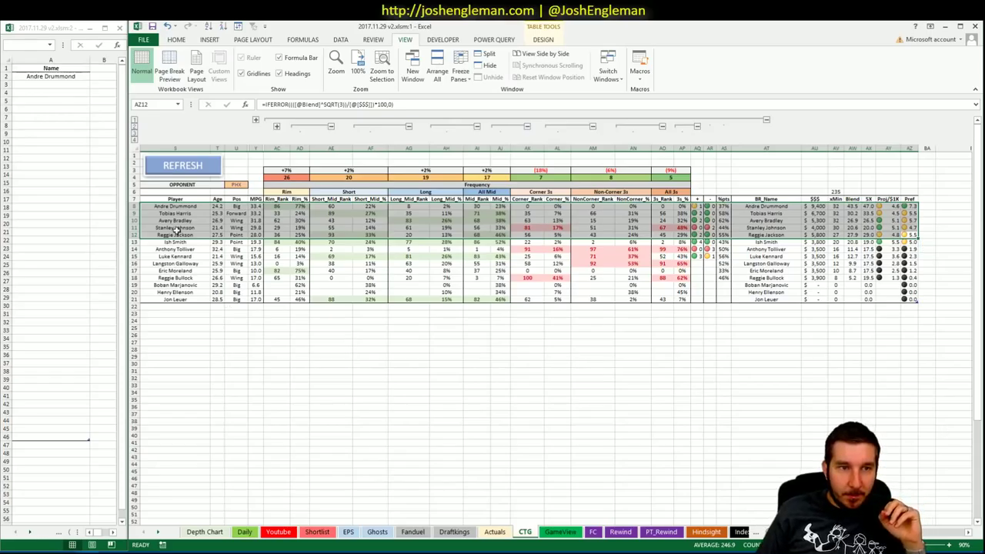
left_click(67, 84)
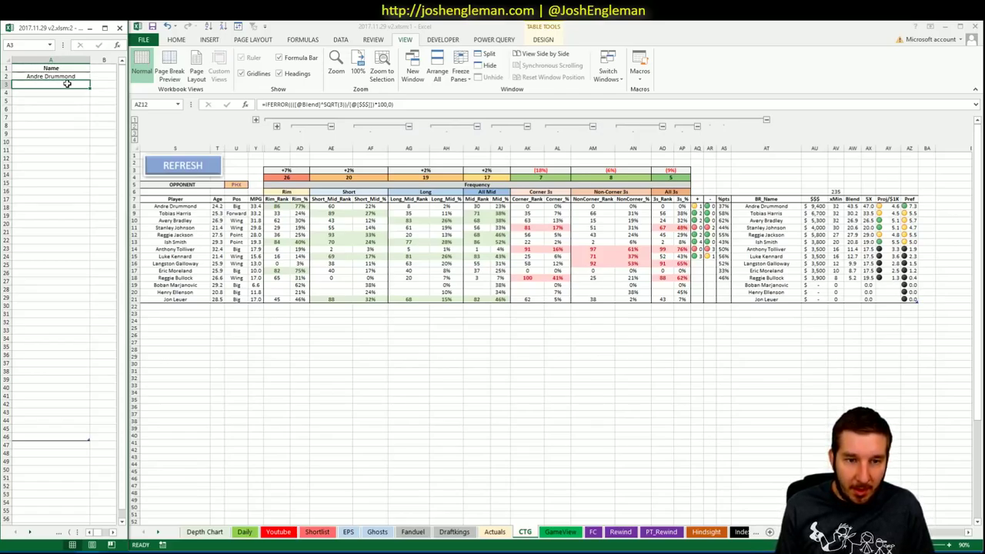
type("Avery BRadley")
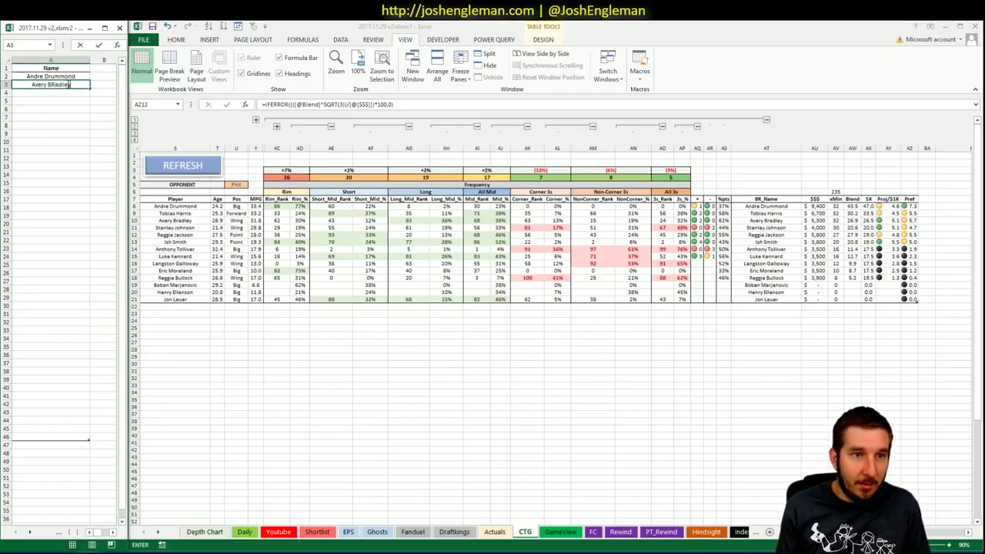
key("Return")
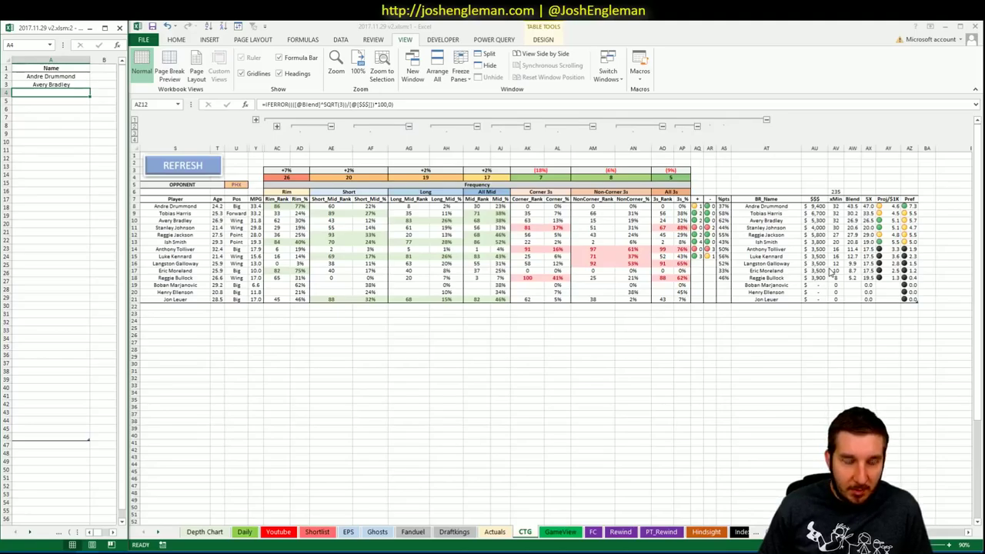
type("Tobias Harris")
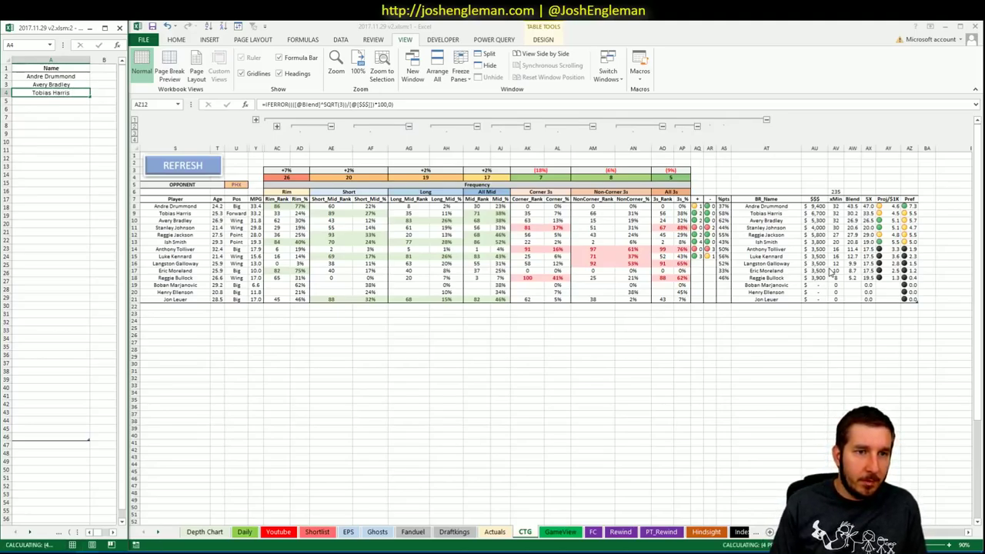
key("Return")
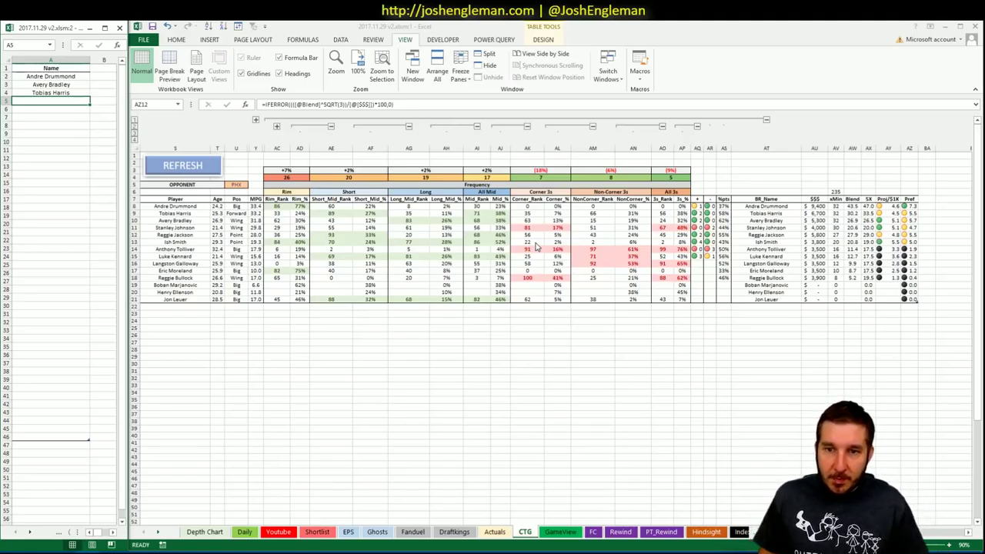
Show the Youtube sheet and set the Team filter of both the blue and the orange projection tables to PHO.
left_click(248, 534)
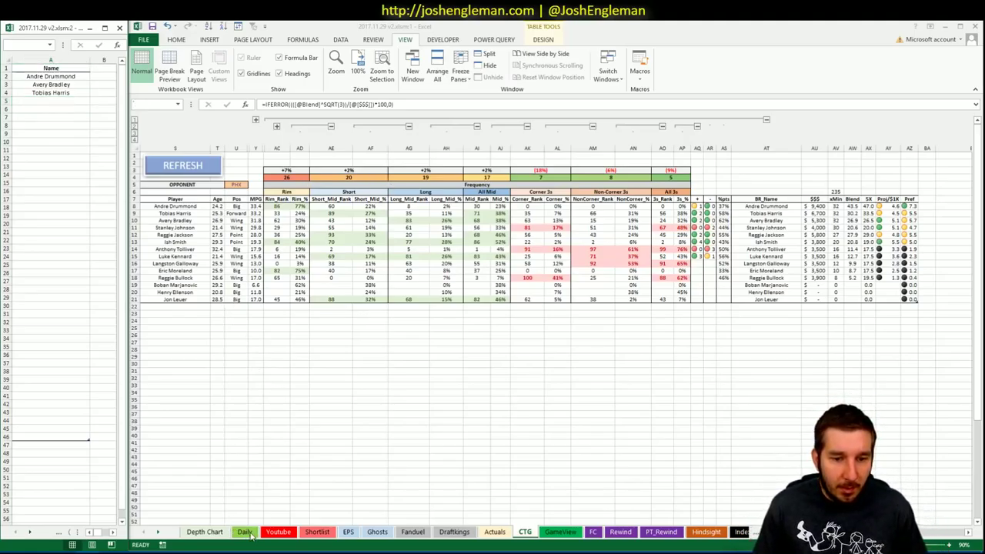
left_click(281, 532)
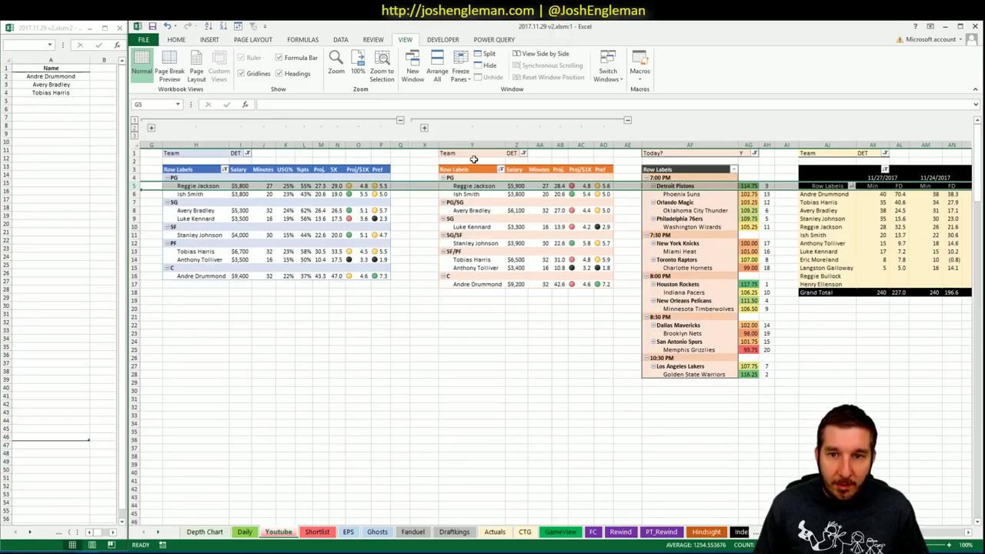
left_click(235, 153)
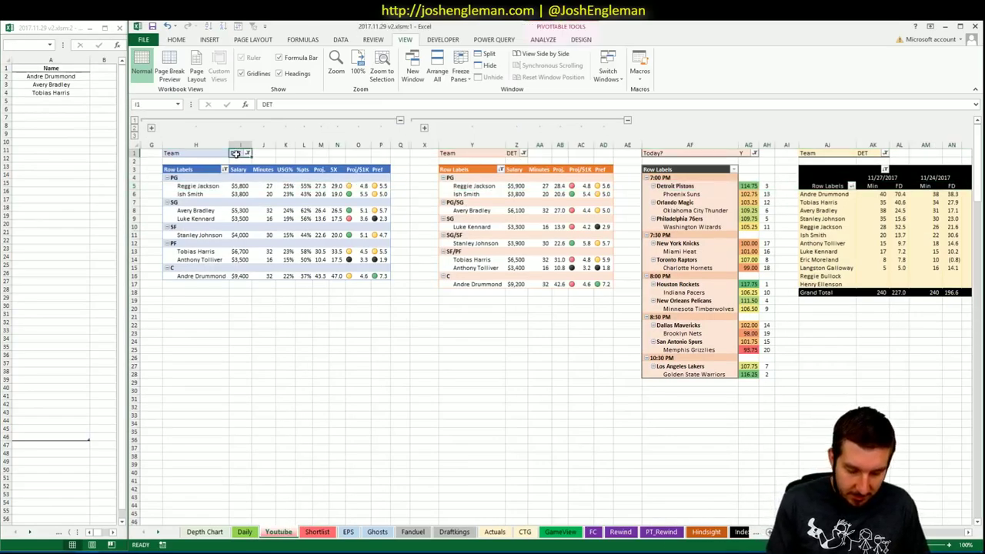
type("P")
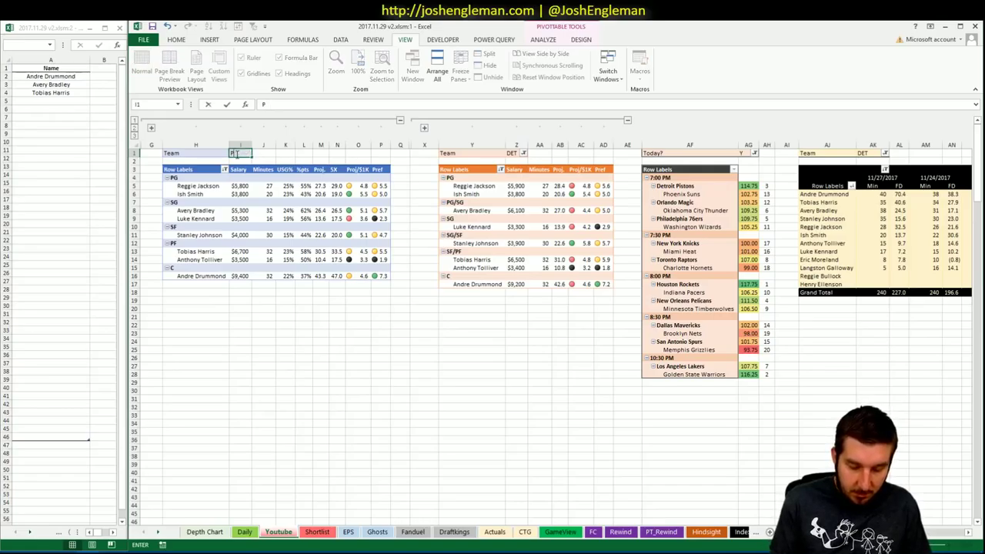
type("HO")
key("Tab")
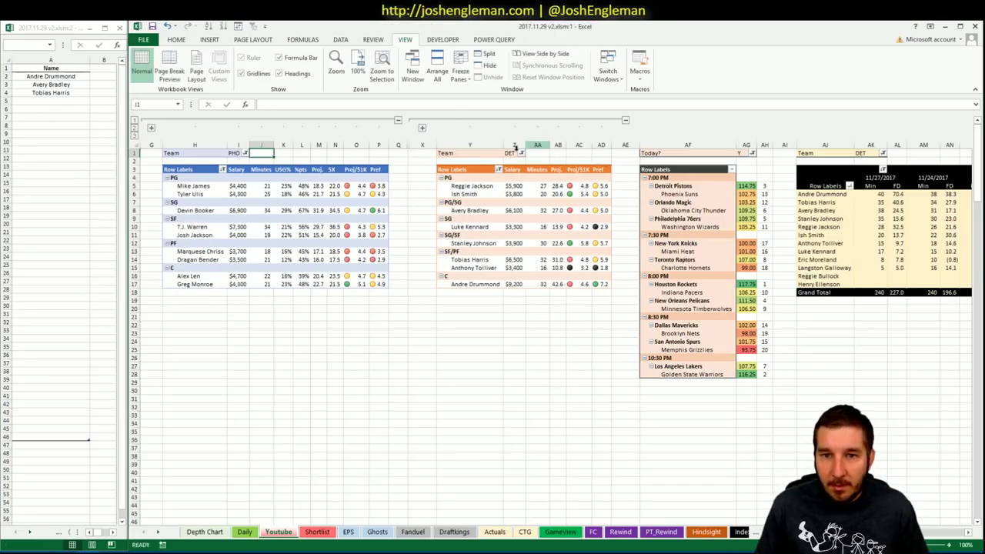
left_click(509, 152)
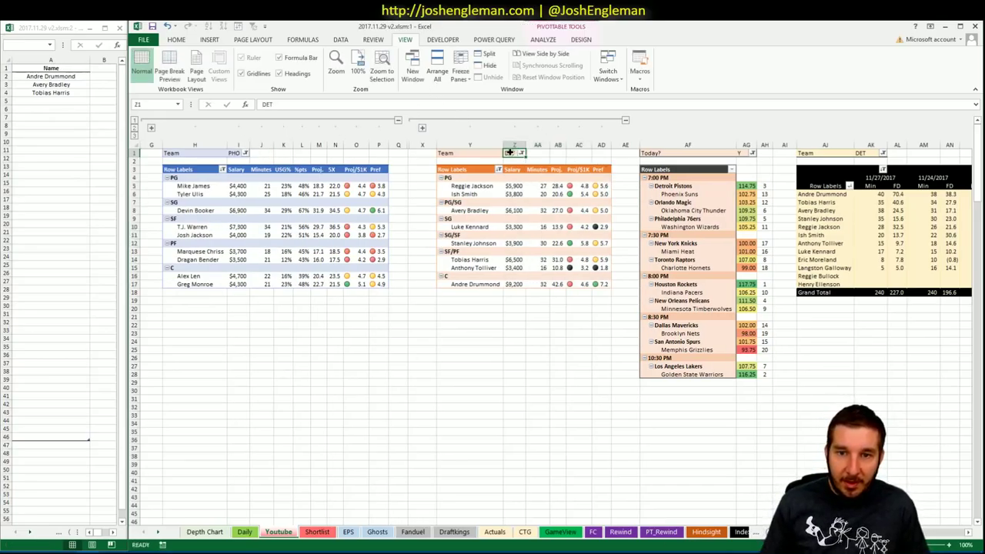
type("PHO")
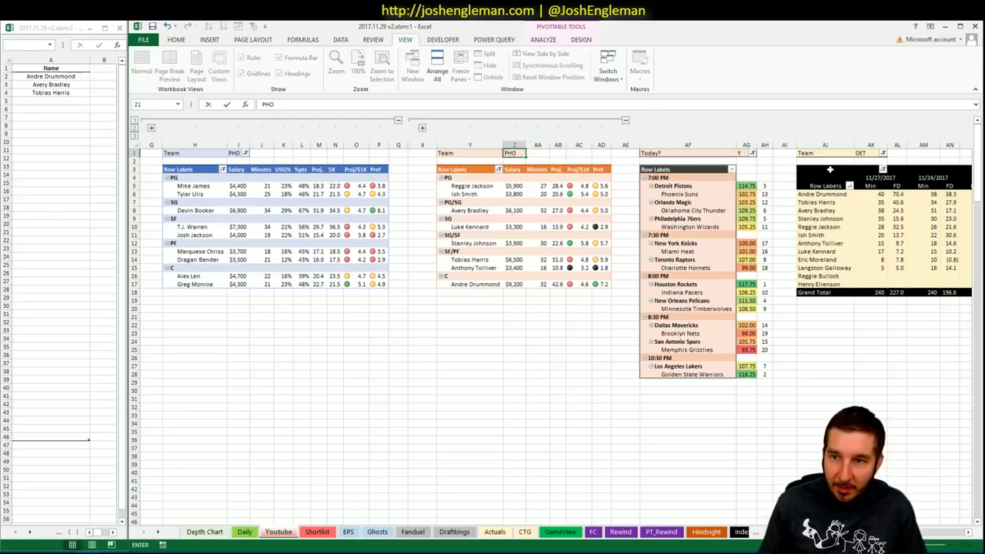
key("Return")
Set the Team filter of the recent-games minutes and FD points table to PHO.
left_click(866, 152)
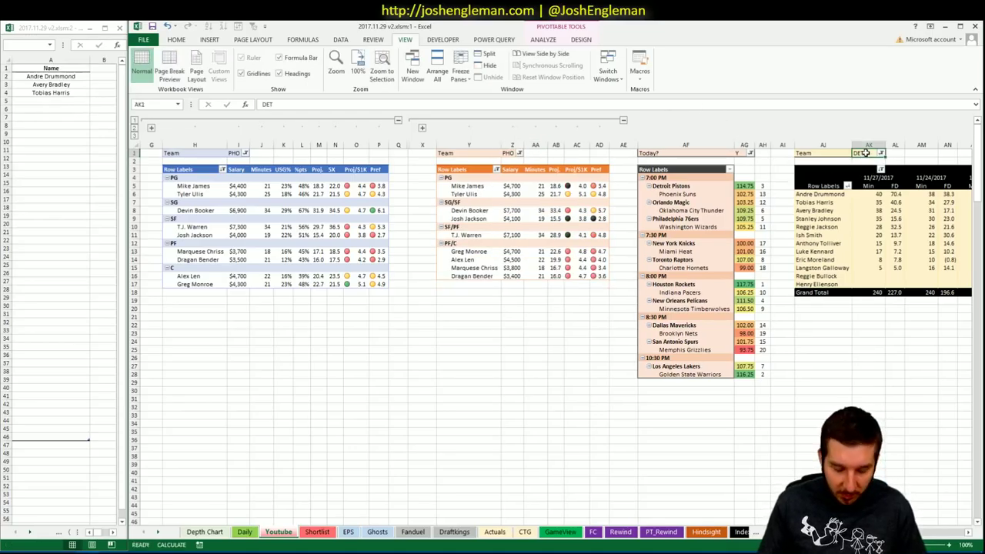
type("PHO")
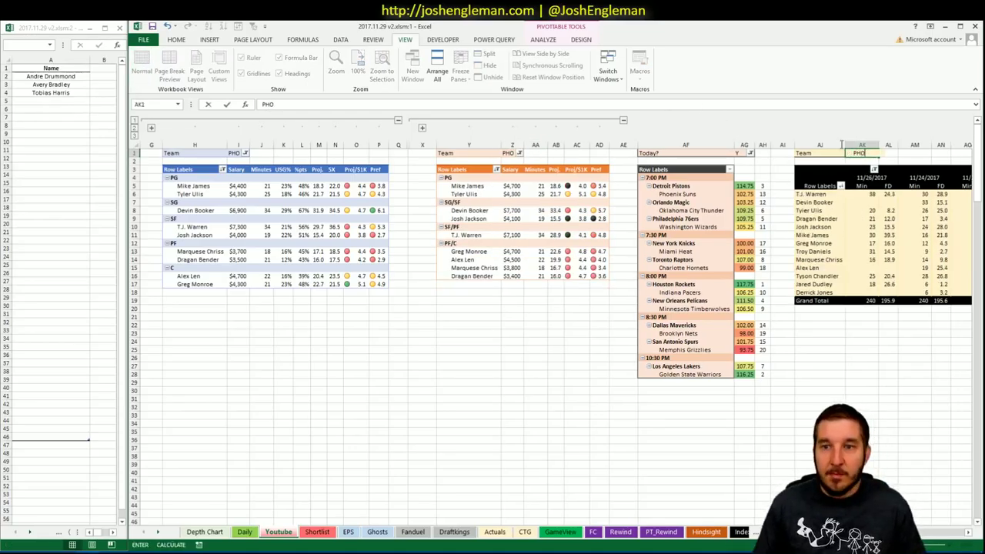
left_click(484, 305)
left_click(468, 300)
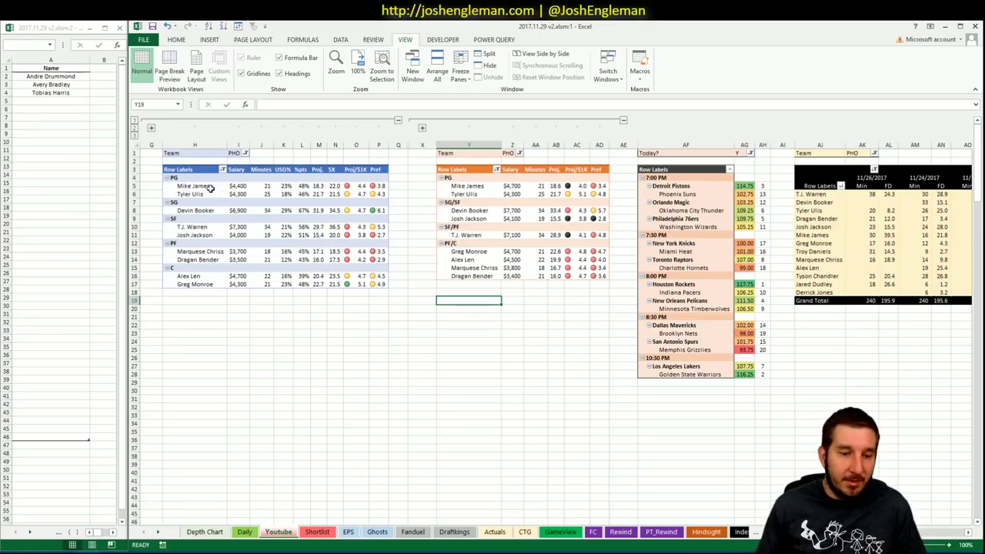
Switch to the browser, open the Phoenix Suns team page on Cleaning the Glass and copy the player rows of the Shooting: Frequency table.
key("alt+Tab")
left_click(288, 102)
type("suns")
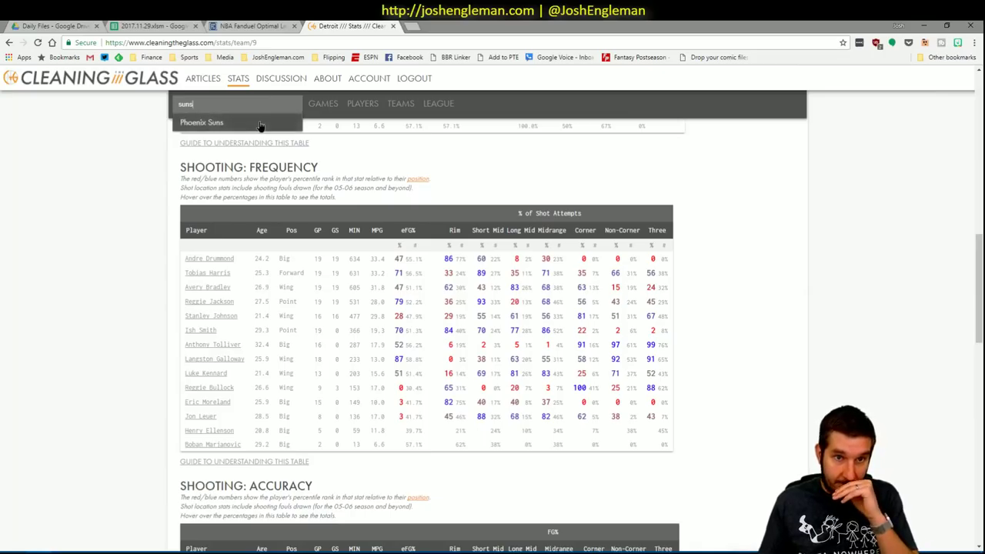
left_click(265, 123)
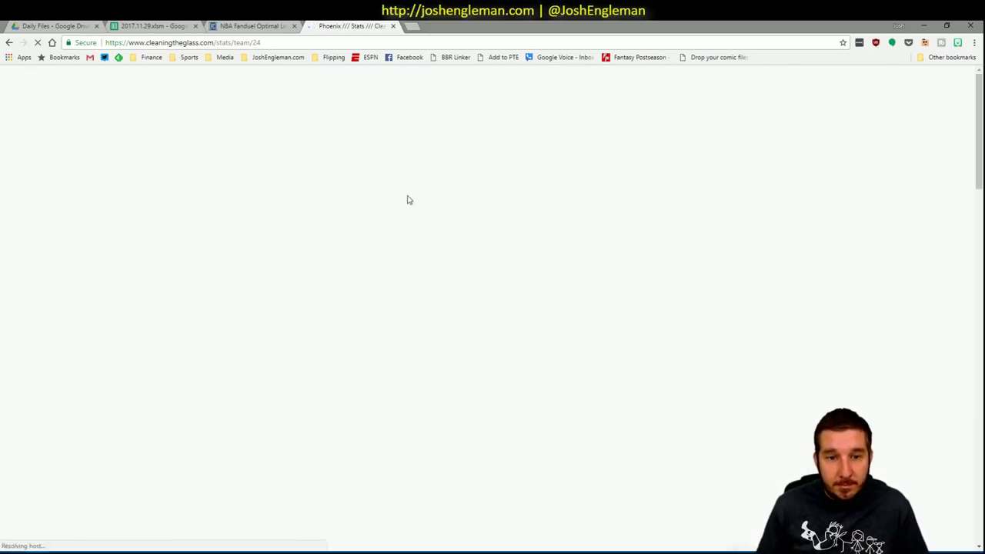
scroll(513, 195, "down", 10)
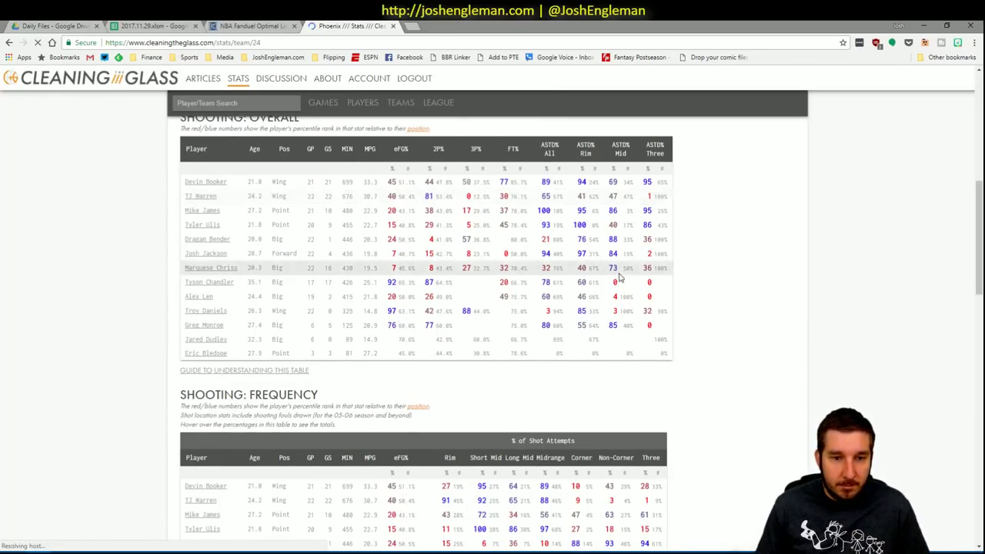
scroll(620, 273, "down", 4)
left_click_drag(659, 351, 187, 184)
Back in Excel, load the Phoenix data on the CTG sheet with DET as opponent and fill the Pref column down from AZ8.
key("alt+Tab")
left_click(525, 532)
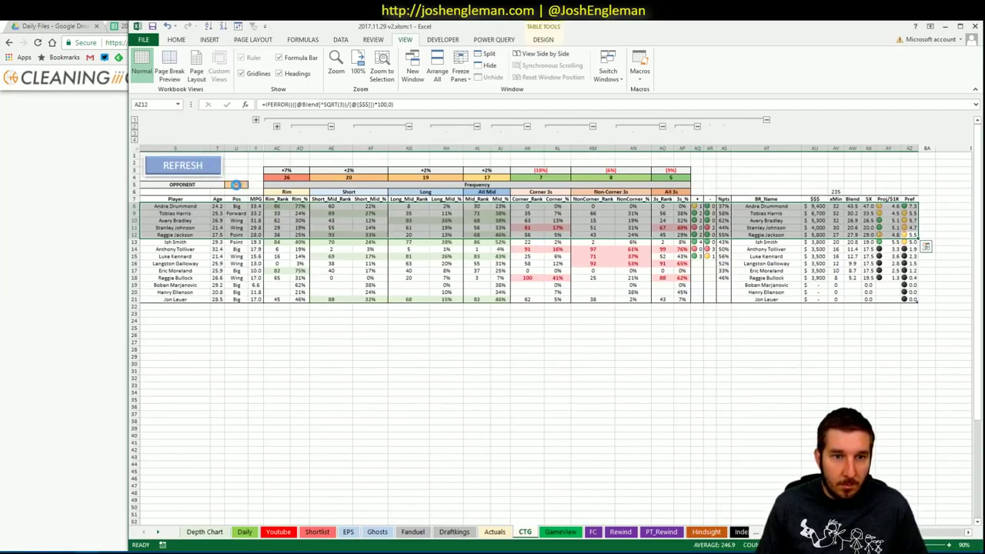
left_click(237, 185)
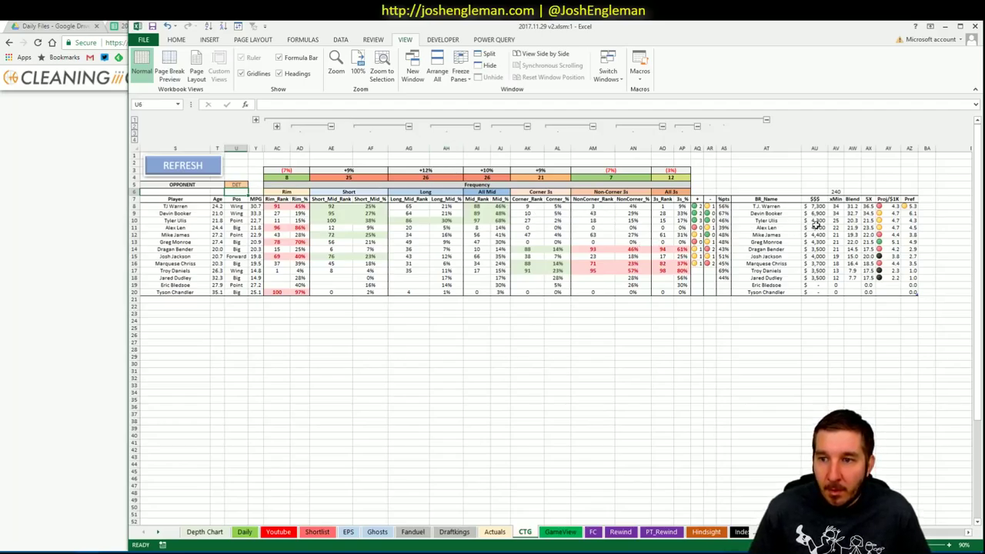
left_click(913, 207)
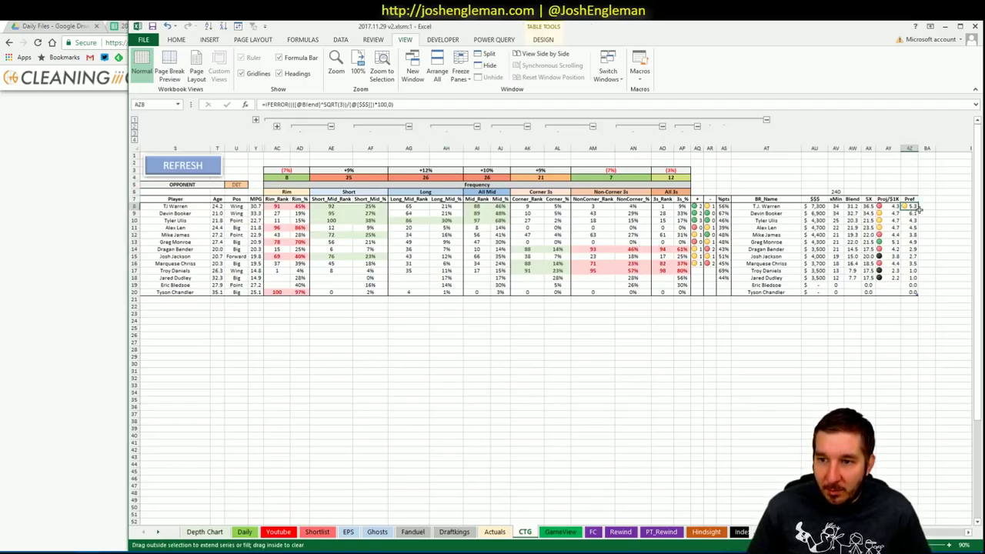
key("ctrl+shift+Down")
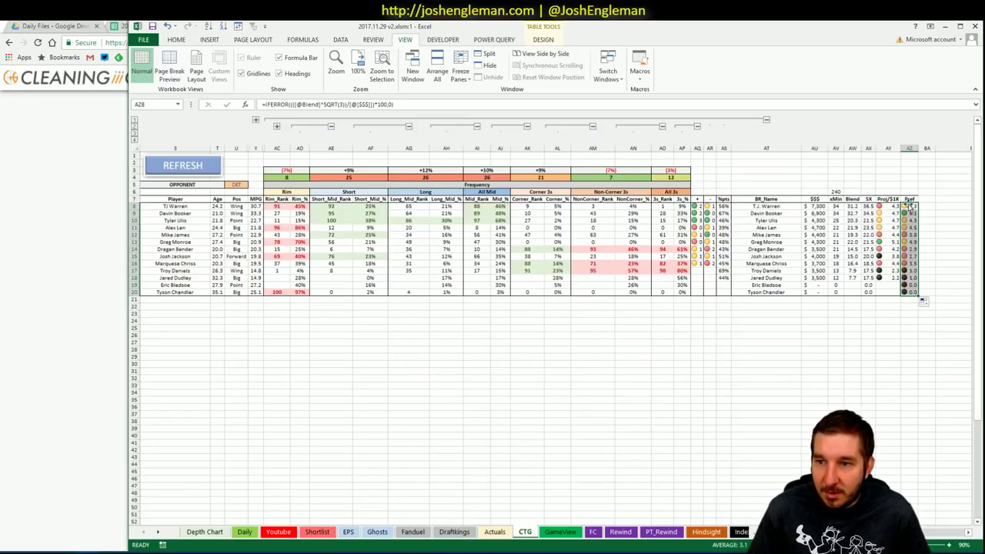
Review the top three Phoenix players' rows and add Tyler Ulis and Devin Booker to the shortlist in cells A5 and A6.
left_click_drag(912, 206, 185, 220)
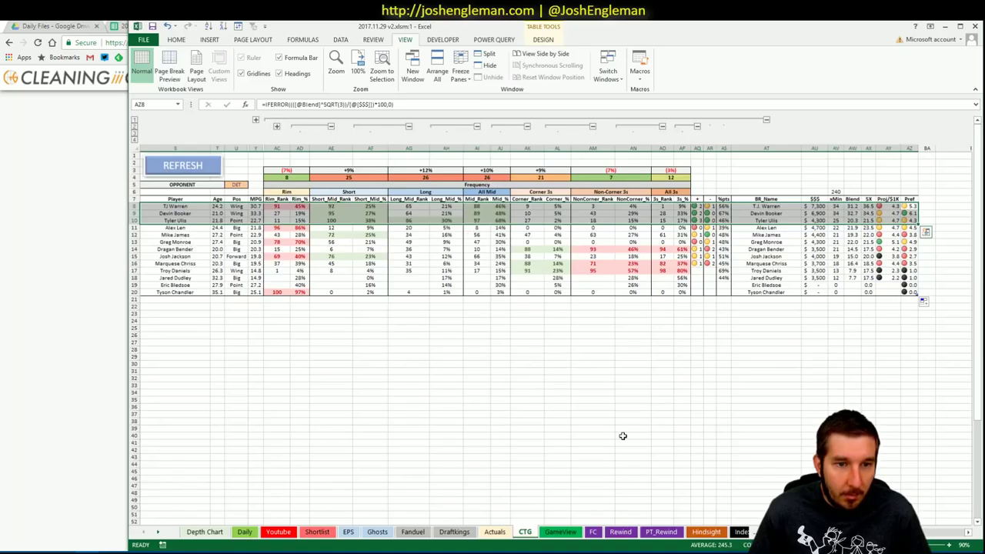
key("ctrl+q")
key("Escape")
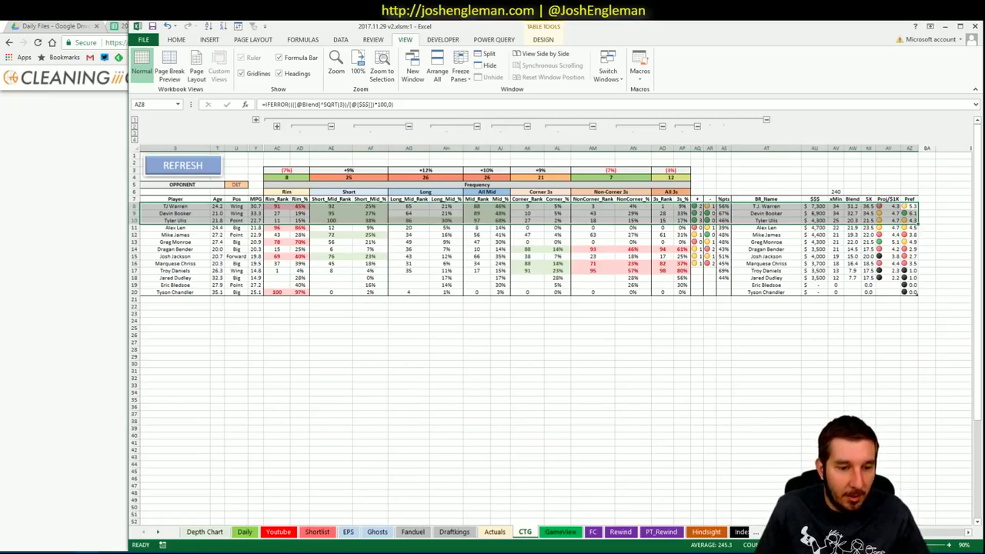
mouse_move(77, 547)
left_click(138, 512)
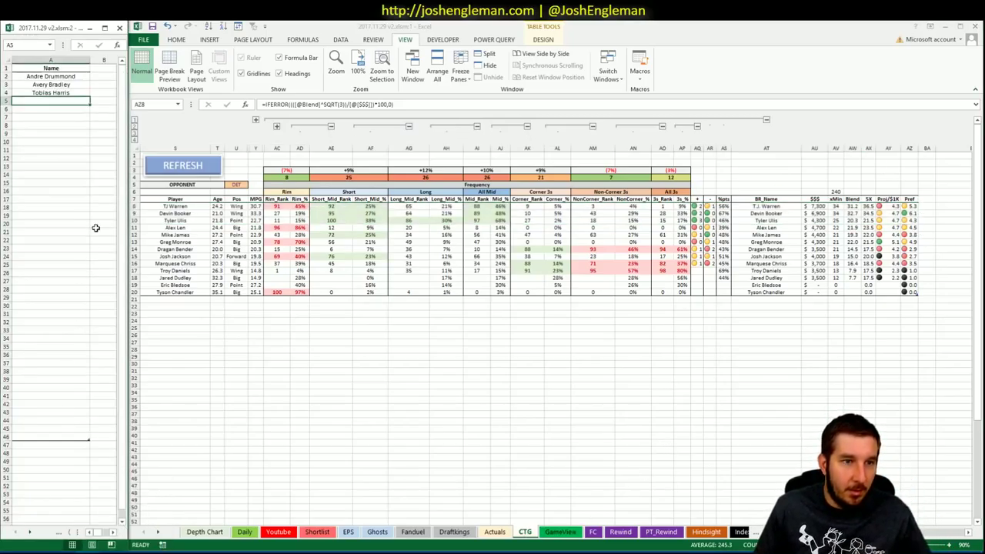
type("Tyler Ulis")
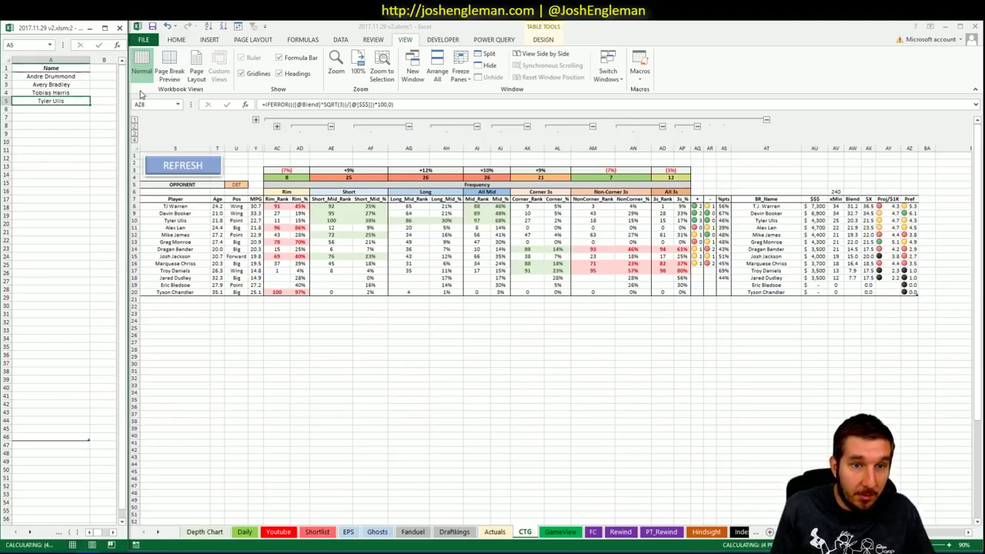
key("Return")
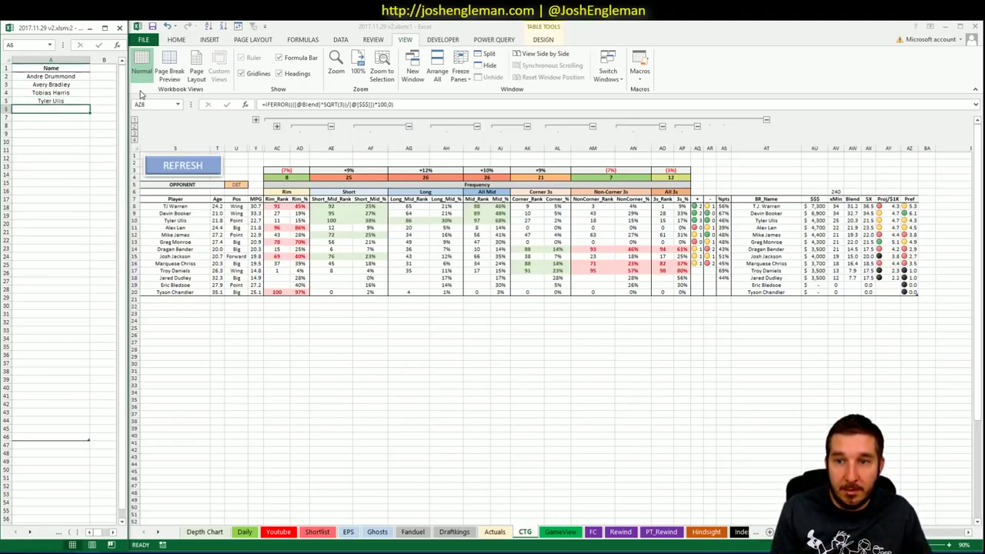
type("Devin B")
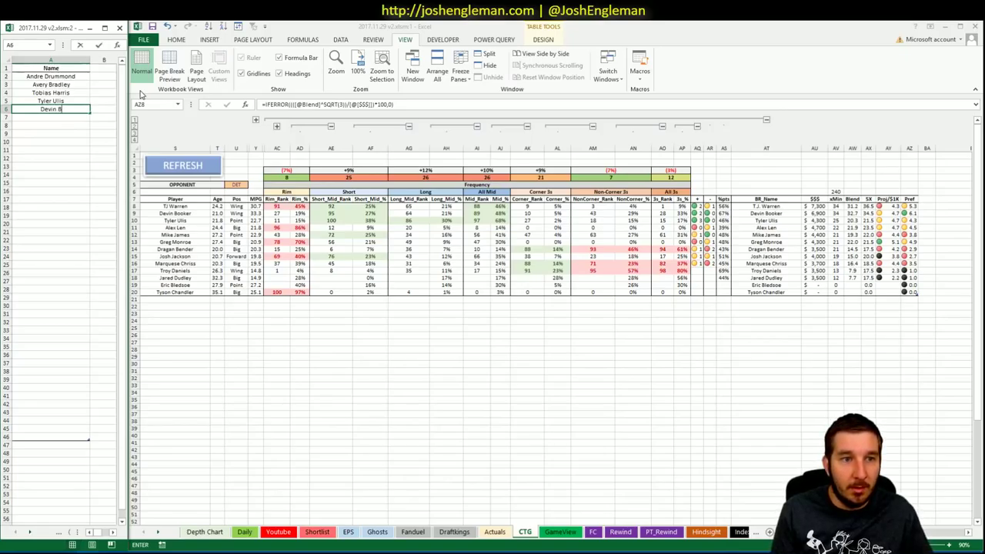
type("ooker")
key("Return")
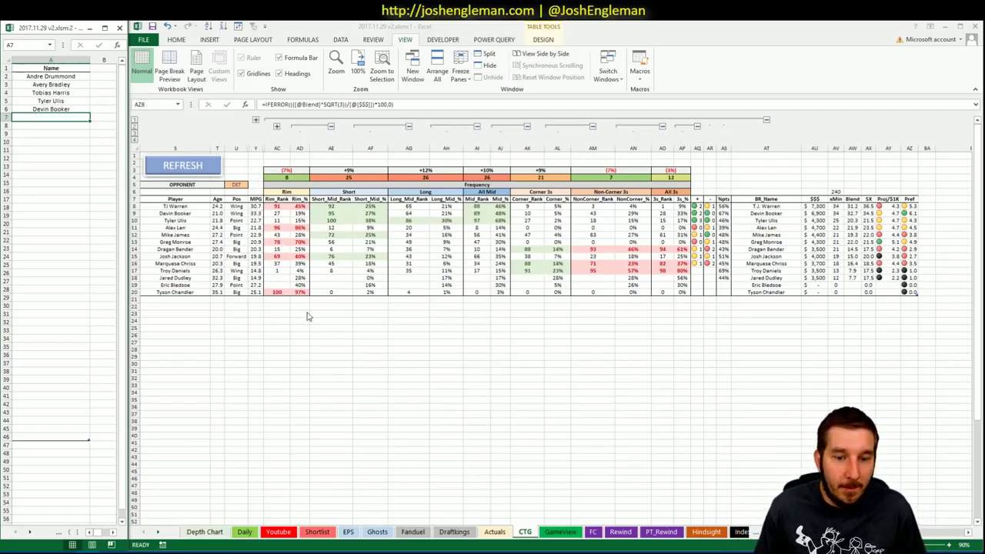
Return to the main workbook window and show the Daily sheet.
left_click(375, 419)
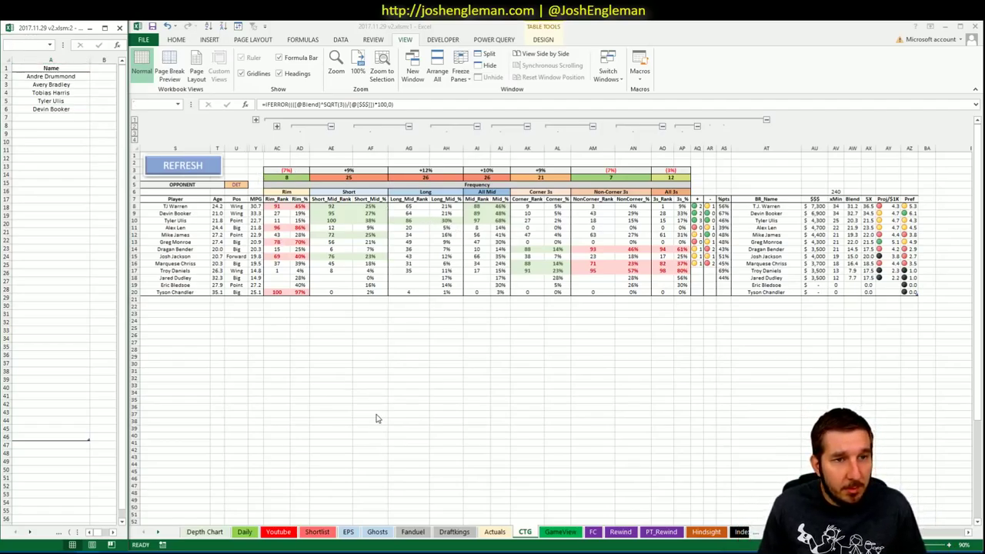
left_click(374, 408)
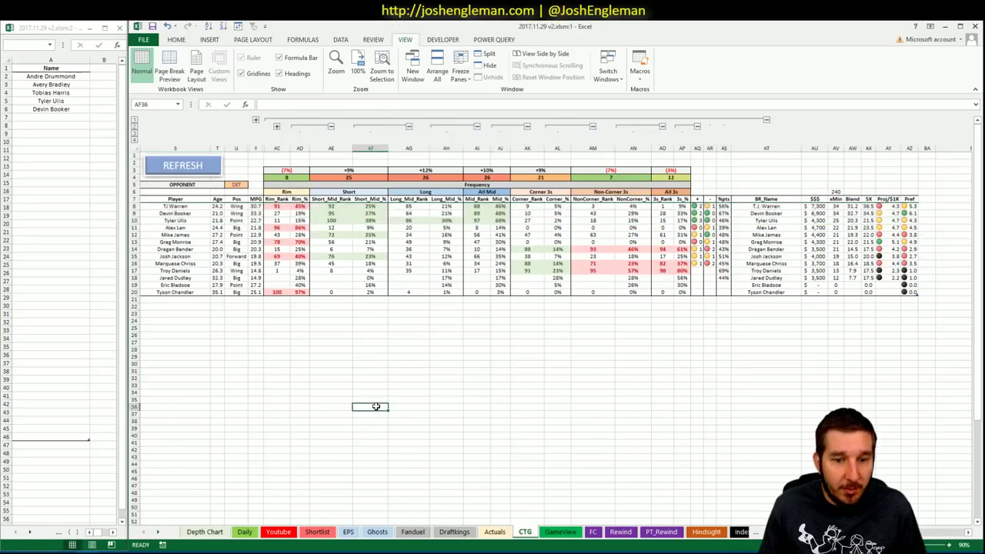
left_click(244, 532)
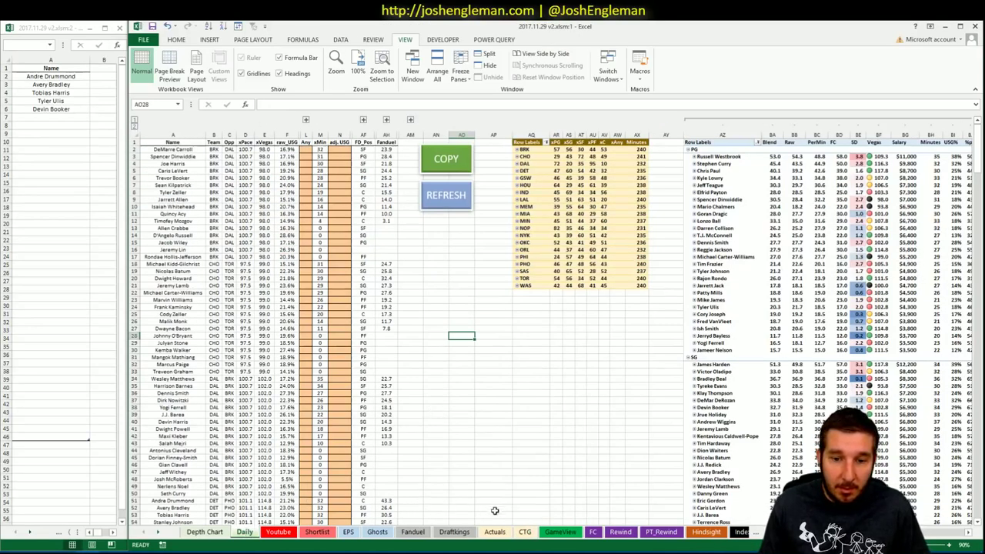
Show the Youtube sheet and filter the first player pivot table to team ORL.
left_click(525, 533)
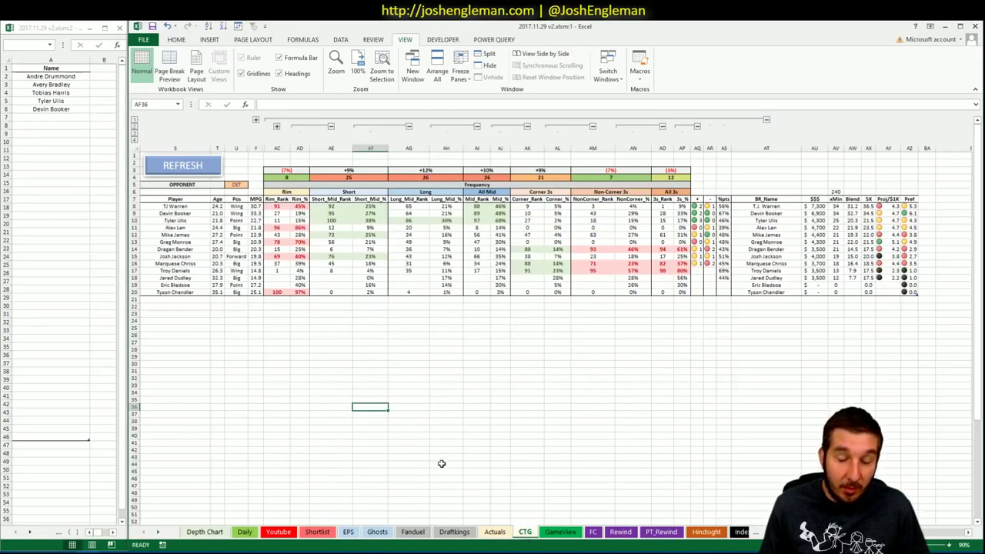
left_click(277, 532)
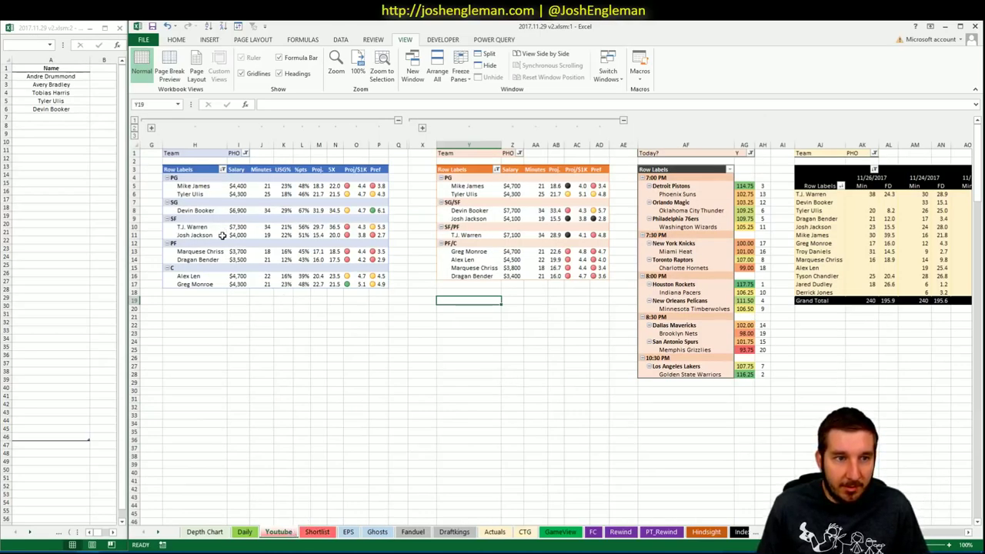
left_click(74, 130)
left_click(76, 118)
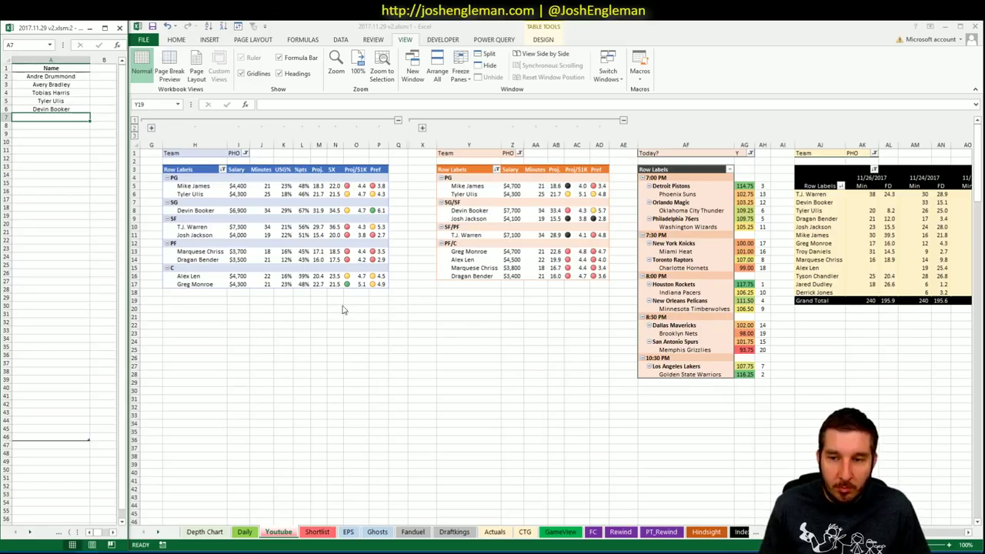
left_click(234, 146)
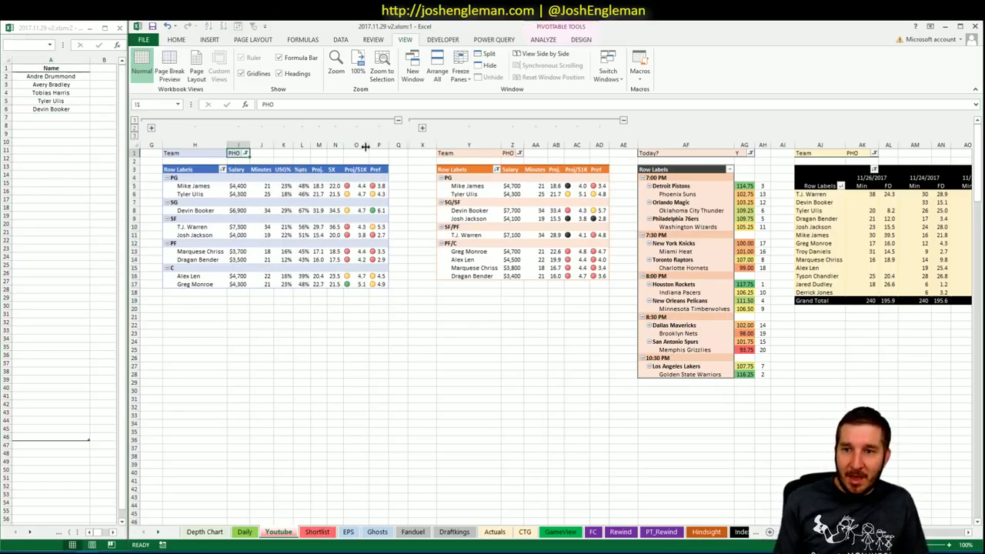
type("ORL")
key("Return")
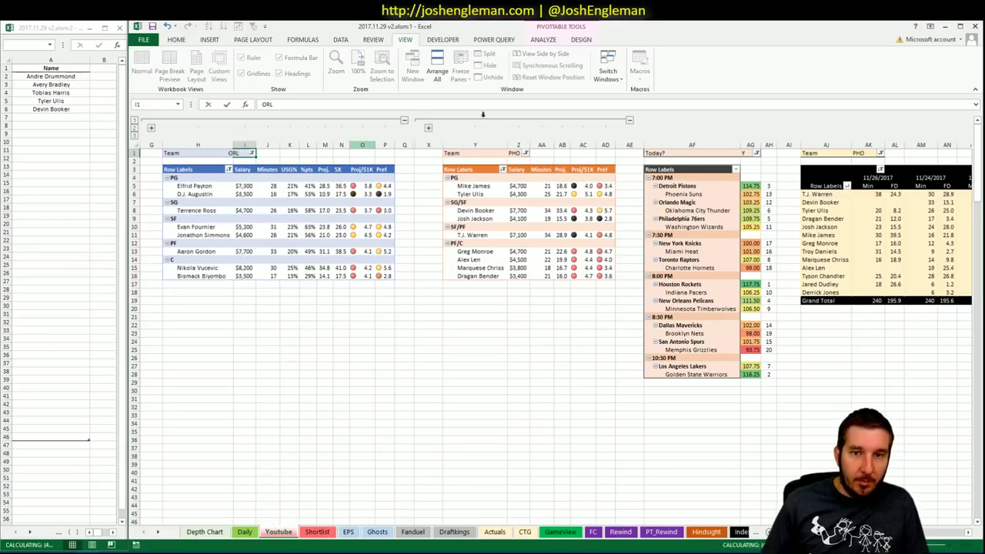
Set the Team filter to ORL for the second player pivot table and the game log table.
left_click(514, 154)
type("ORL")
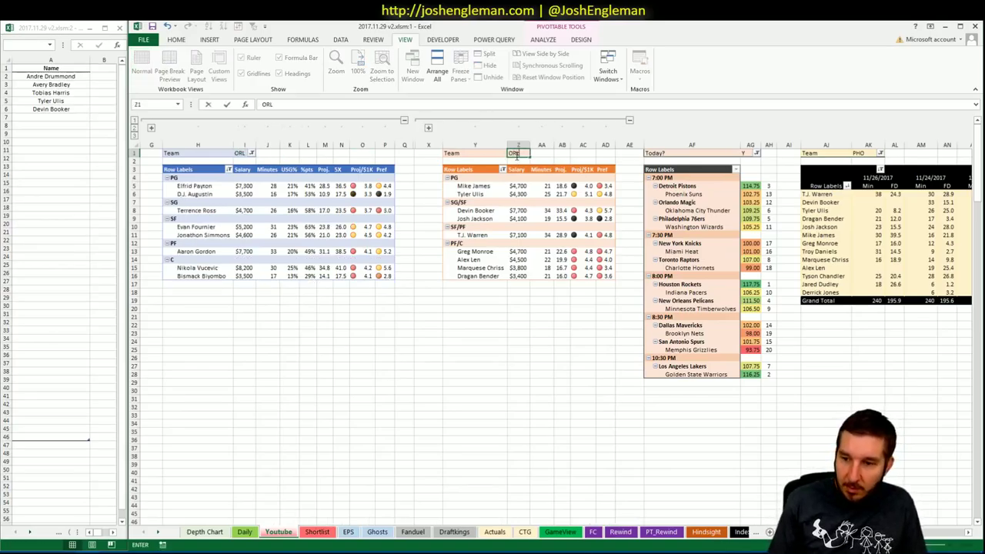
key("Return")
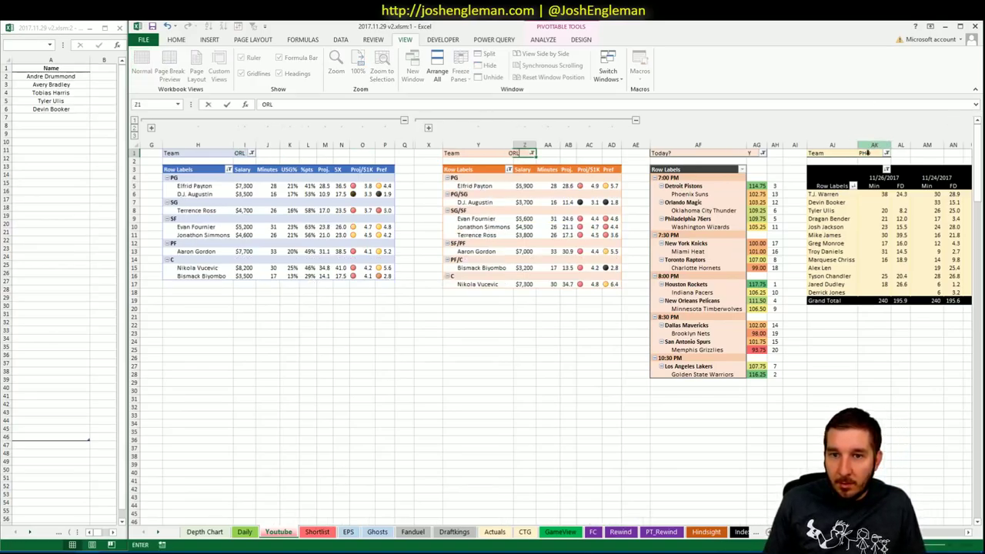
left_click(869, 153)
type("ORL")
key("Return")
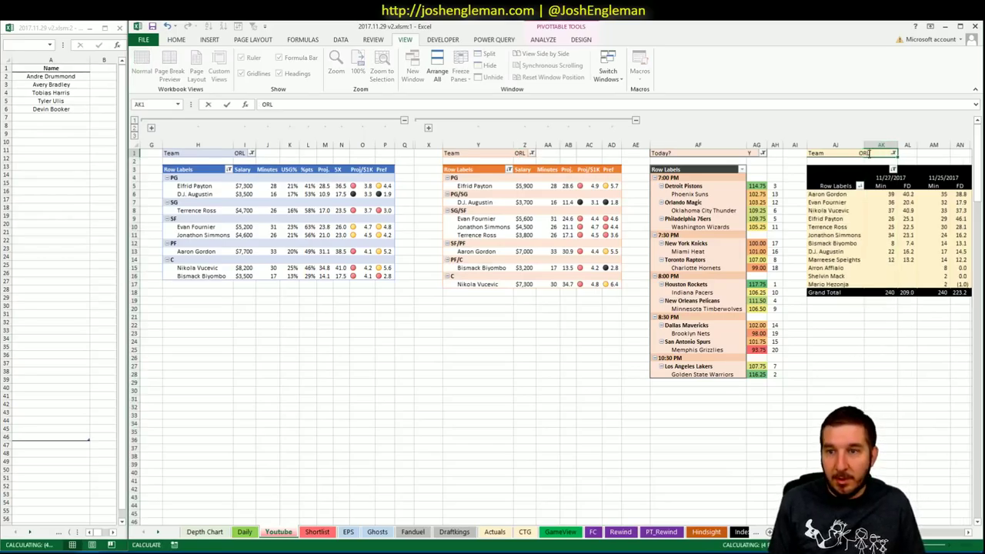
Check the projected team total ranks of Orlando and Oklahoma City, and compare them with New Orleans.
left_click_drag(776, 203, 776, 211)
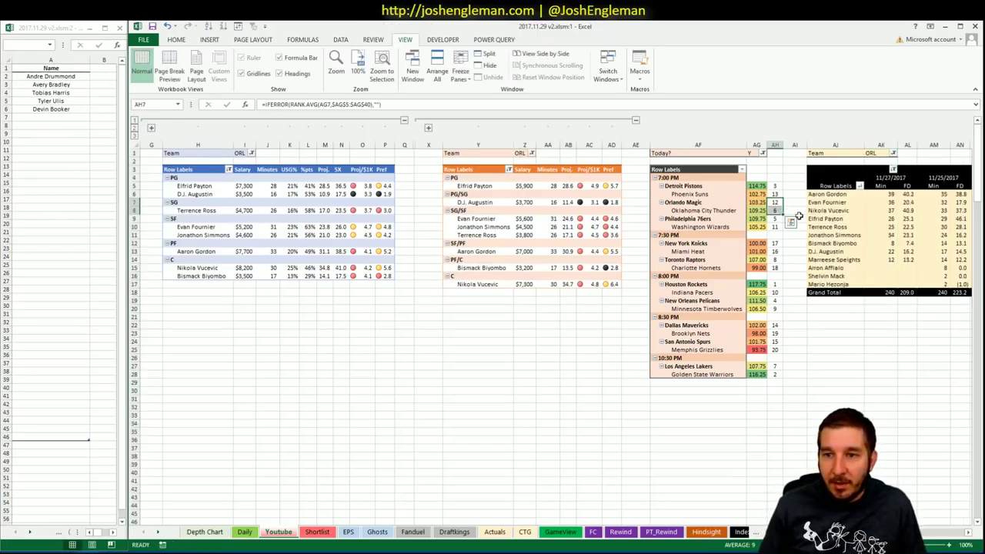
left_click(776, 301)
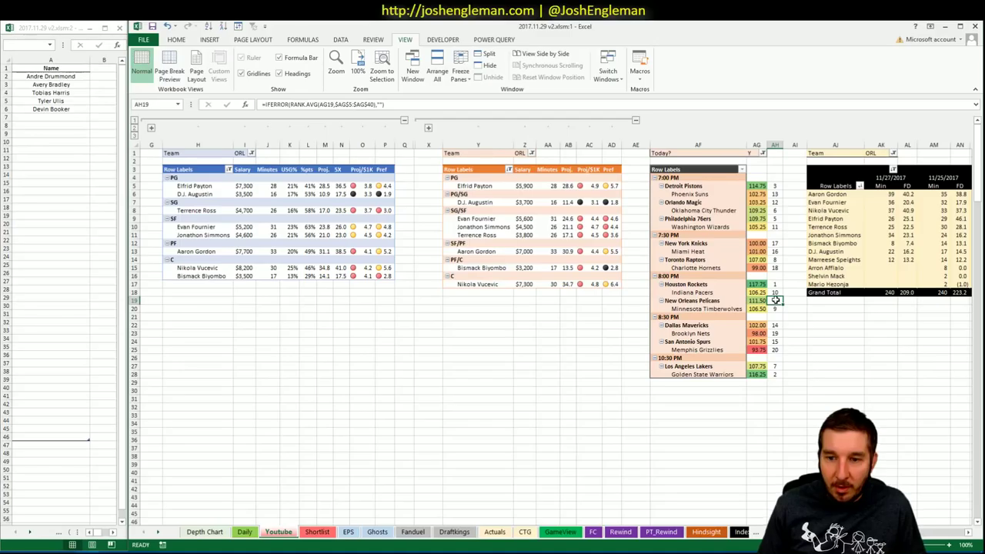
left_click(509, 330)
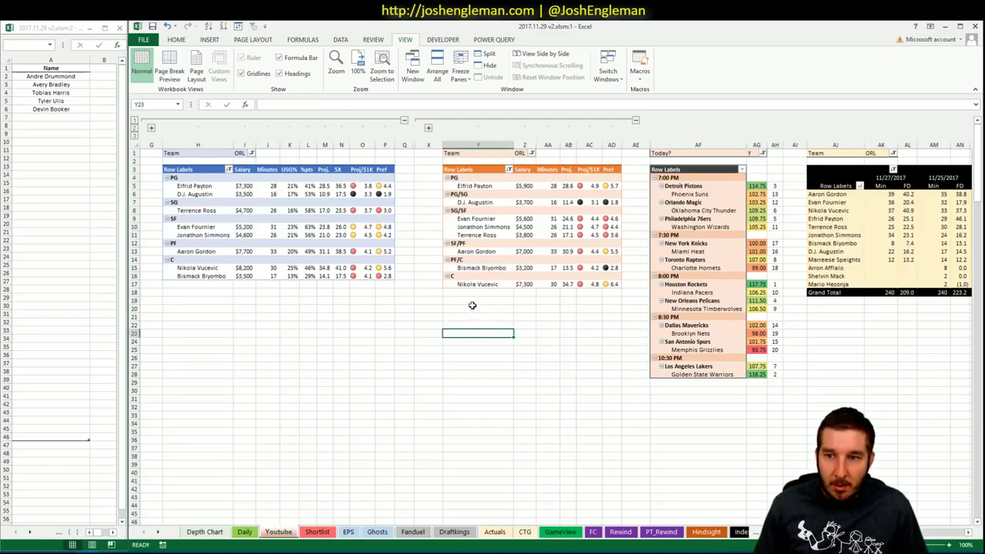
left_click(231, 307)
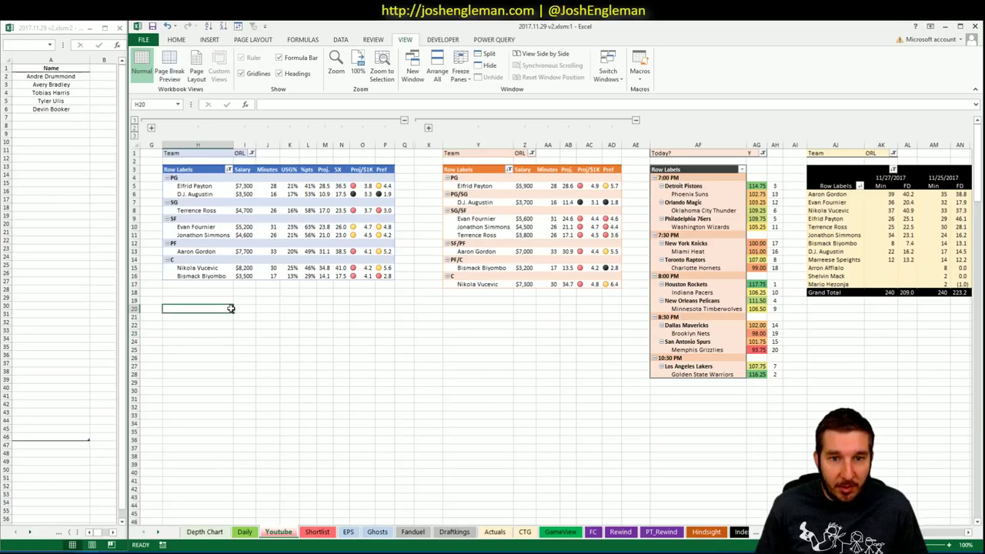
left_click(969, 532)
right_click(911, 218)
key("Escape")
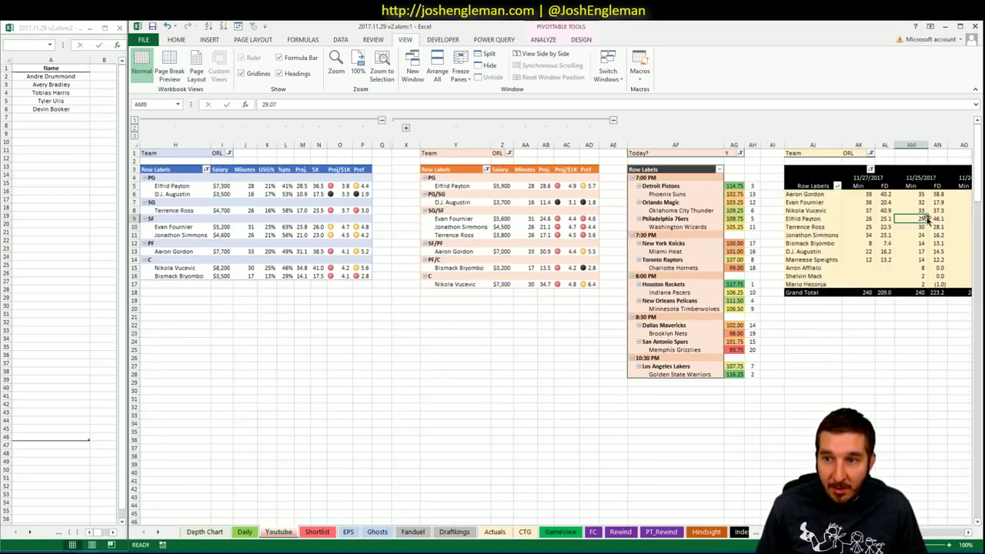
right_click(879, 179)
mouse_move(922, 242)
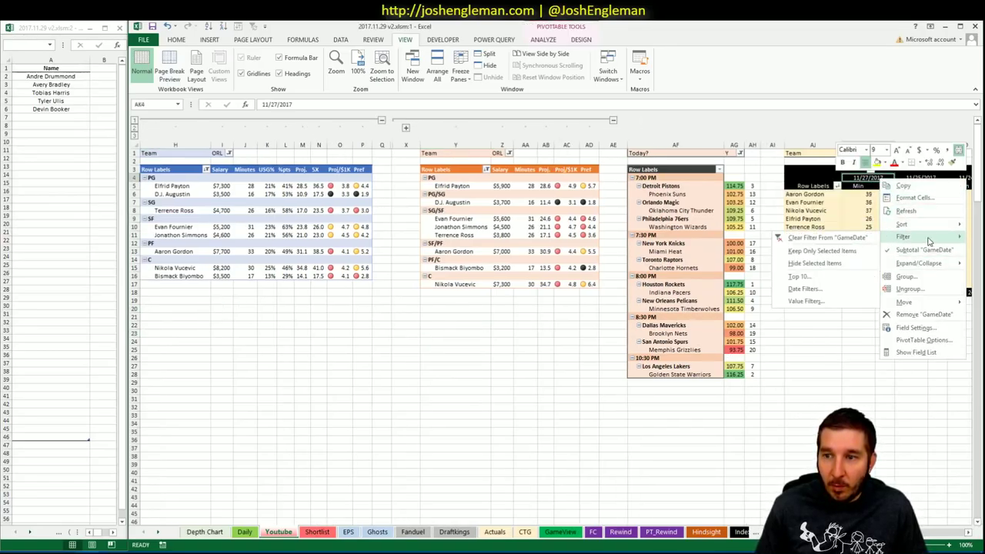
left_click(826, 302)
left_click(739, 352)
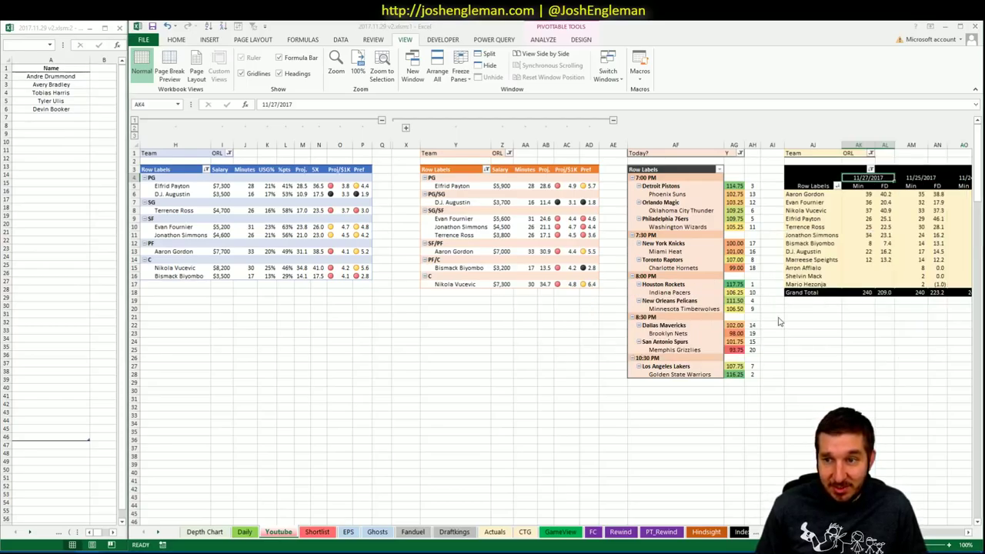
Apply an "is after" date filter to GameDate so the game log begins with the 11/15/2017 game.
right_click(880, 178)
mouse_move(904, 237)
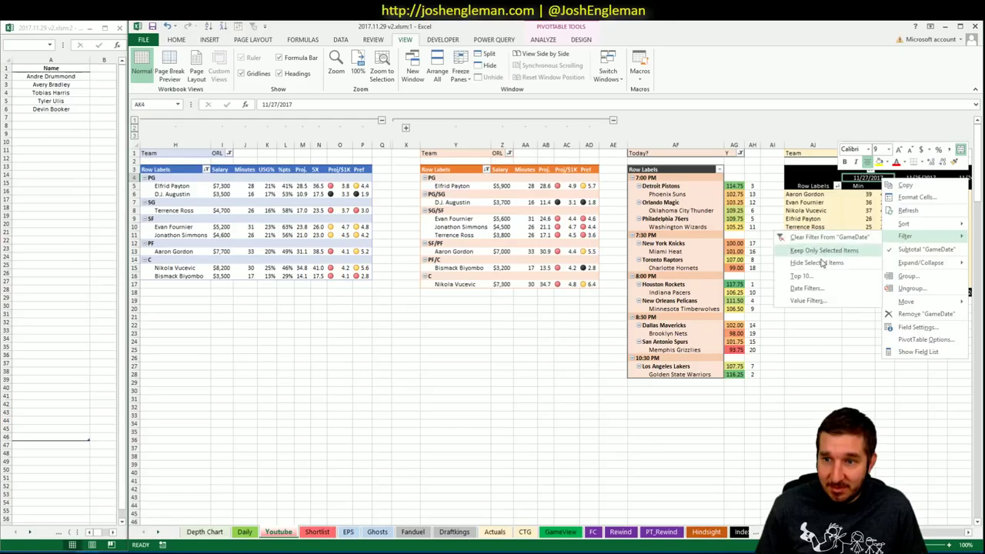
left_click(806, 288)
left_click(737, 326)
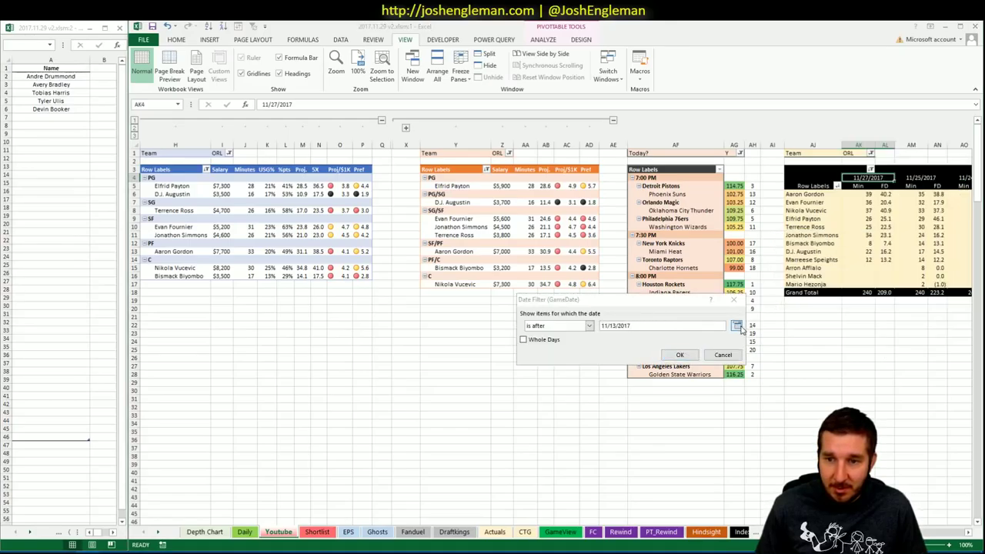
left_click(689, 372)
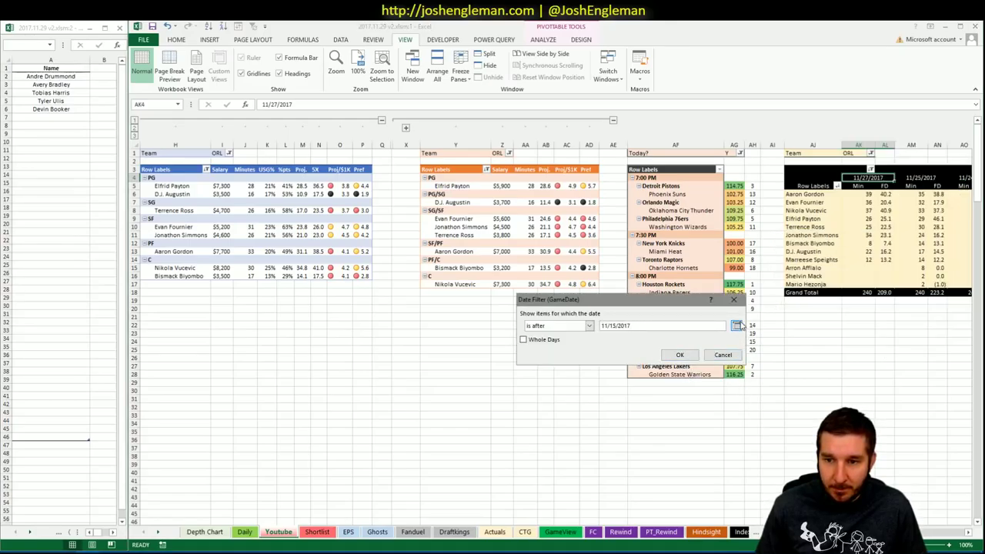
left_click(736, 326)
left_click(685, 375)
left_click(680, 355)
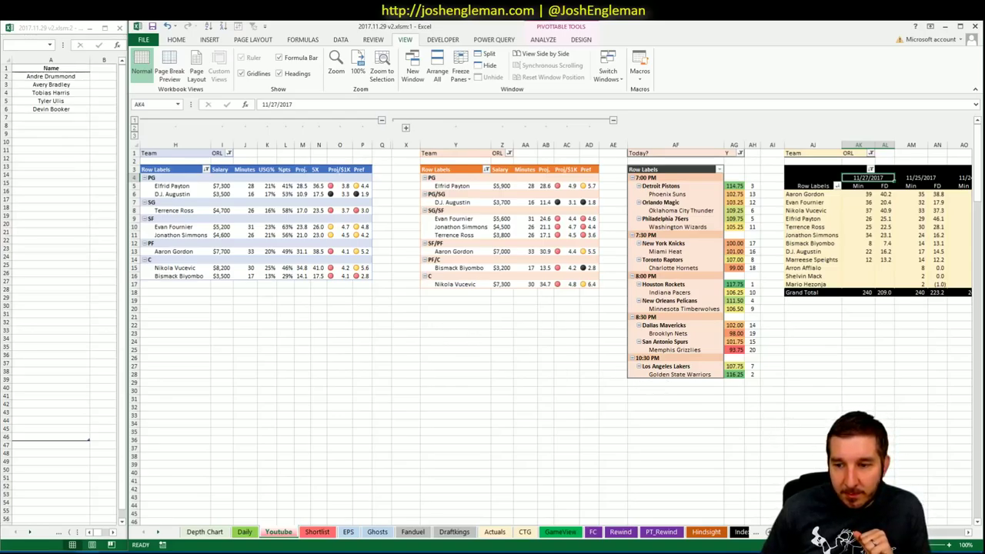
Examine the Orlando players' minutes and FanDuel points in recent games alongside their salaries and projections.
scroll(554, 331, "right", 5)
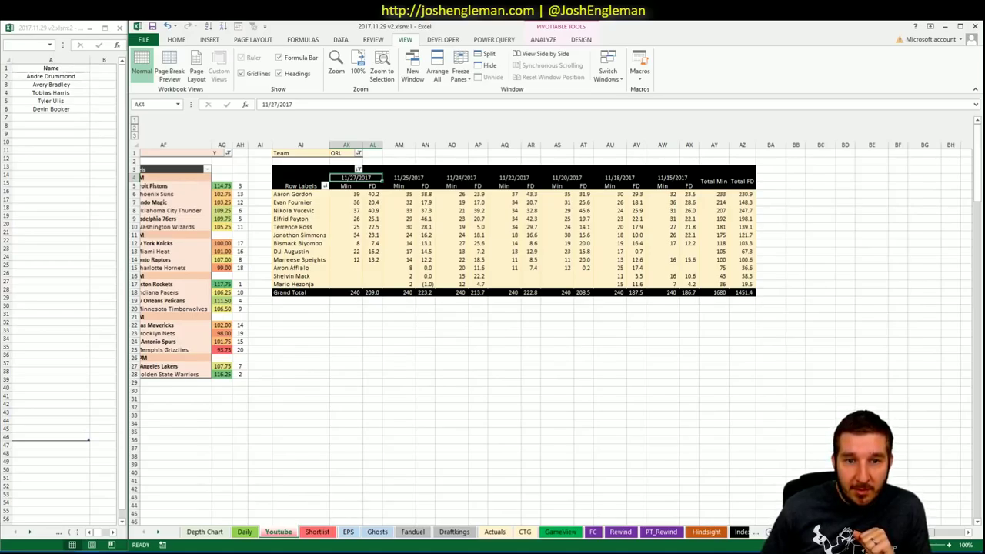
scroll(553, 332, "left", 1)
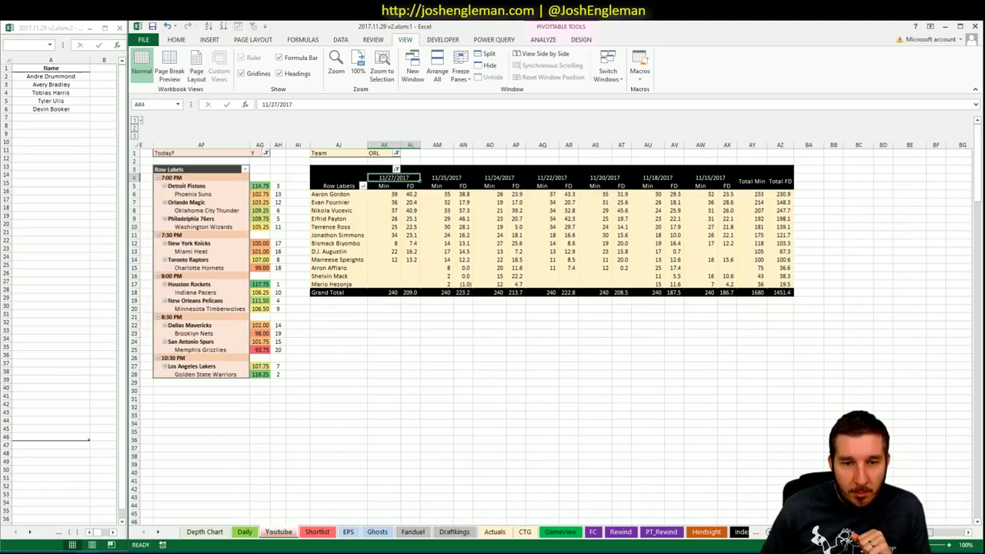
scroll(555, 331, "left", 8)
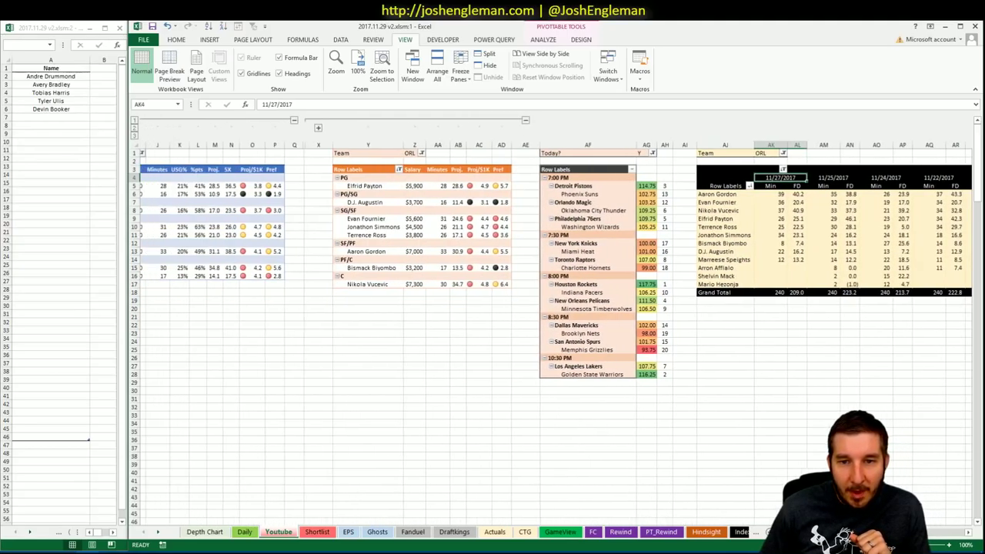
scroll(554, 331, "right", 4)
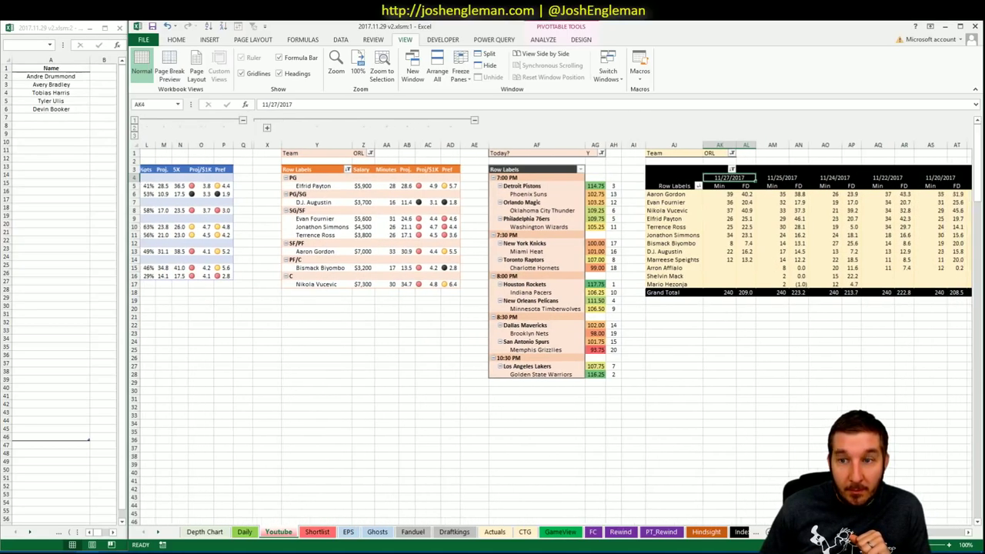
scroll(554, 331, "left", 4)
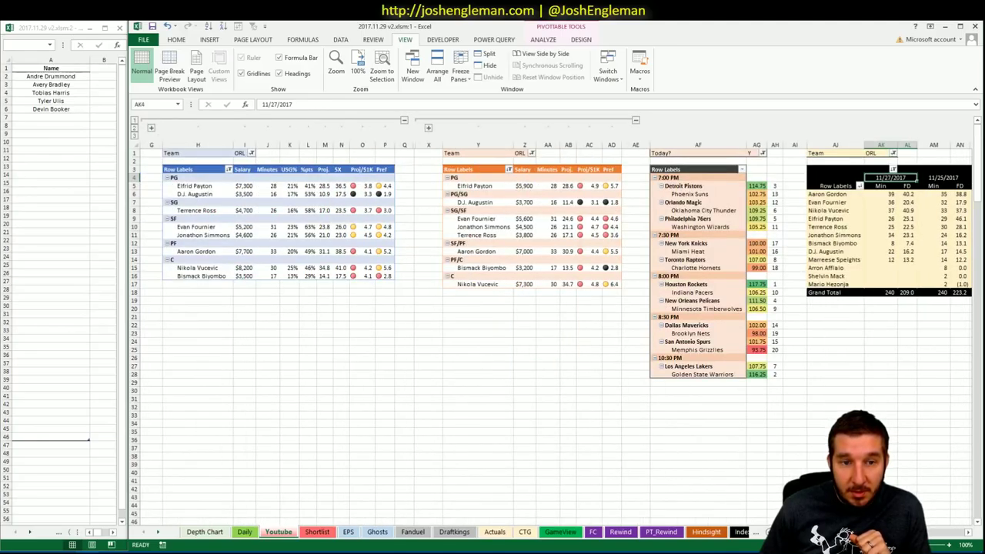
scroll(554, 331, "right", 9)
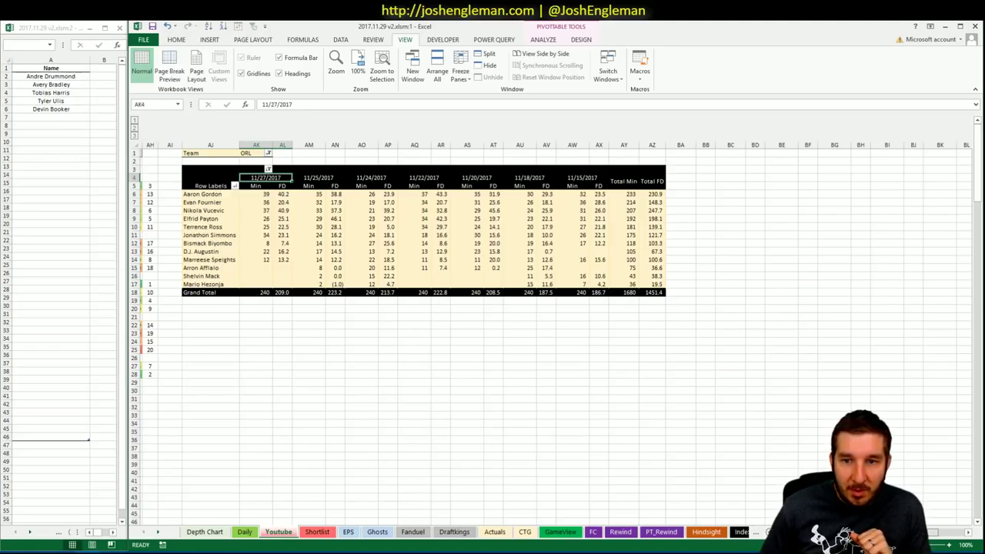
scroll(555, 331, "left", 9)
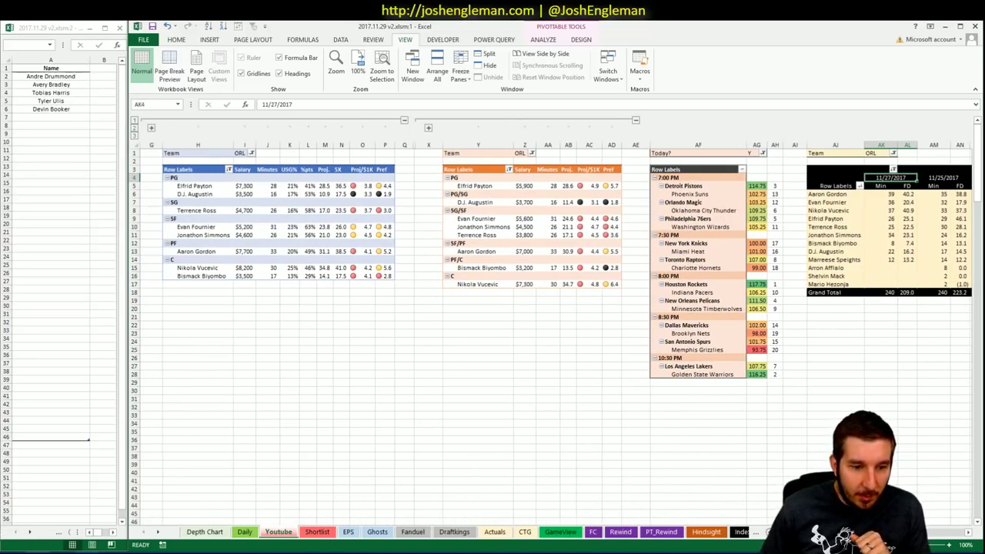
Switch to the browser, open the Orlando Magic team page on Cleaning the Glass and select the Shooting: Frequency player rows for copying.
left_click(30, 548)
left_click(275, 108)
type("orl")
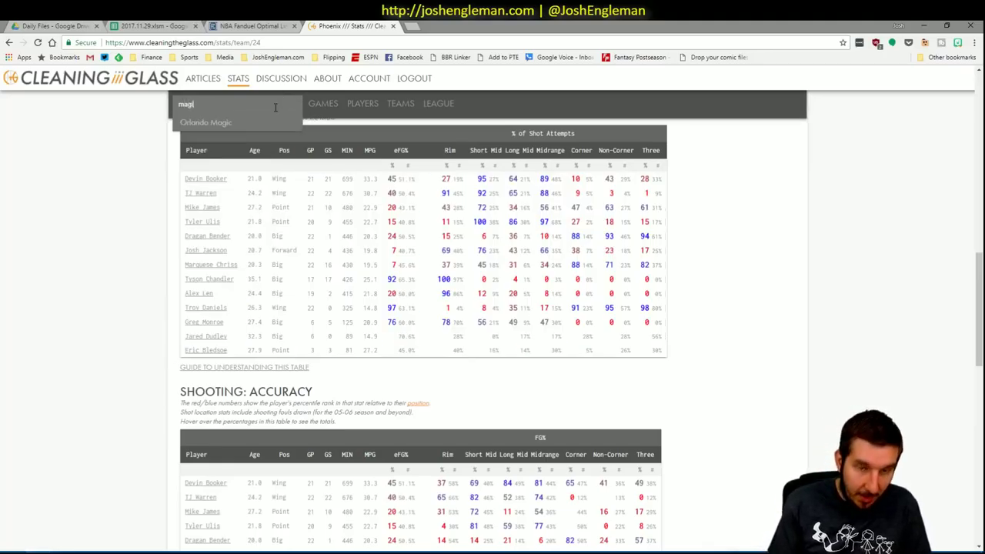
key("Down")
key("Return")
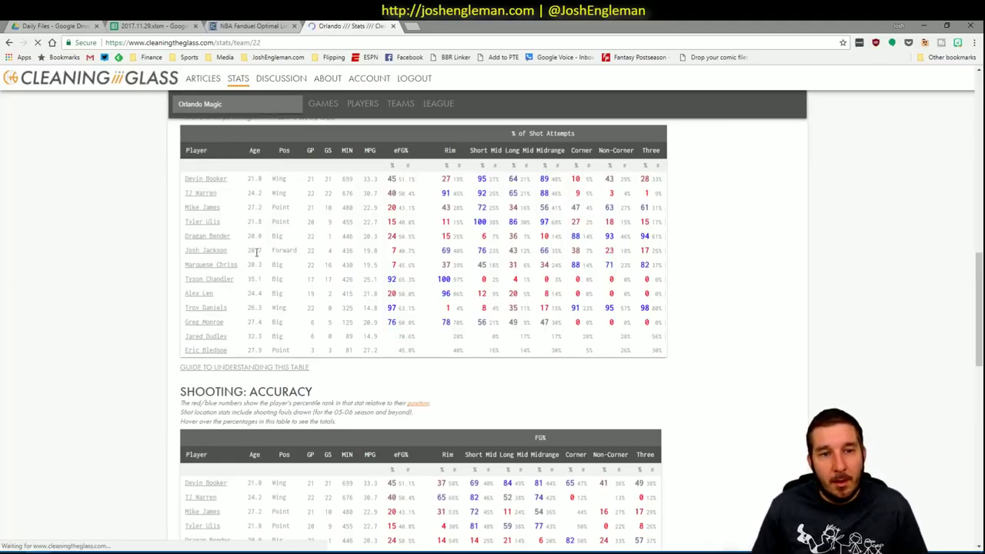
scroll(593, 234, "down", 10)
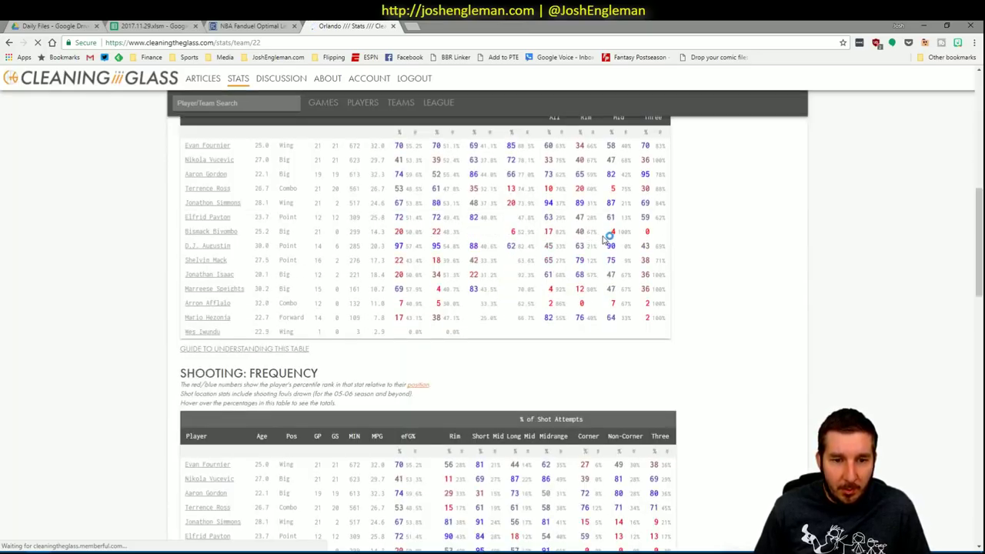
scroll(616, 254, "down", 4)
scroll(652, 347, "up", 1)
left_click_drag(670, 443, 182, 265)
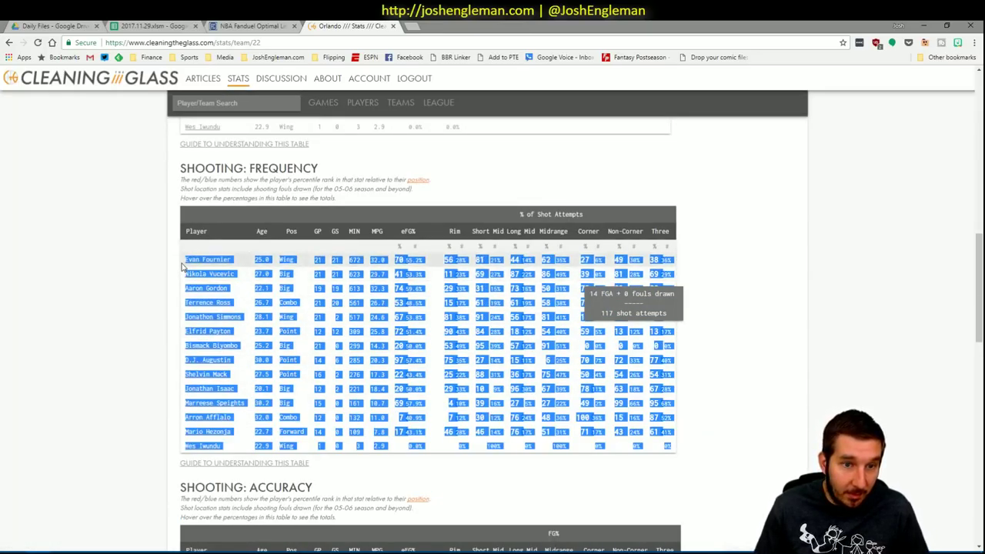
Back in Excel, load the Orlando data on the CTG sheet and set the opponent to OKC.
left_click(88, 551)
left_click(78, 523)
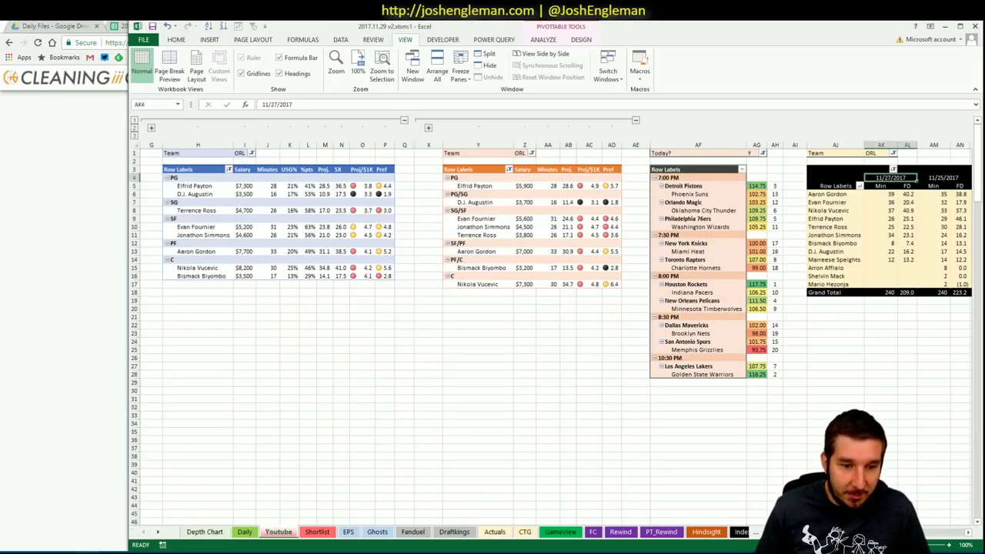
left_click(54, 523)
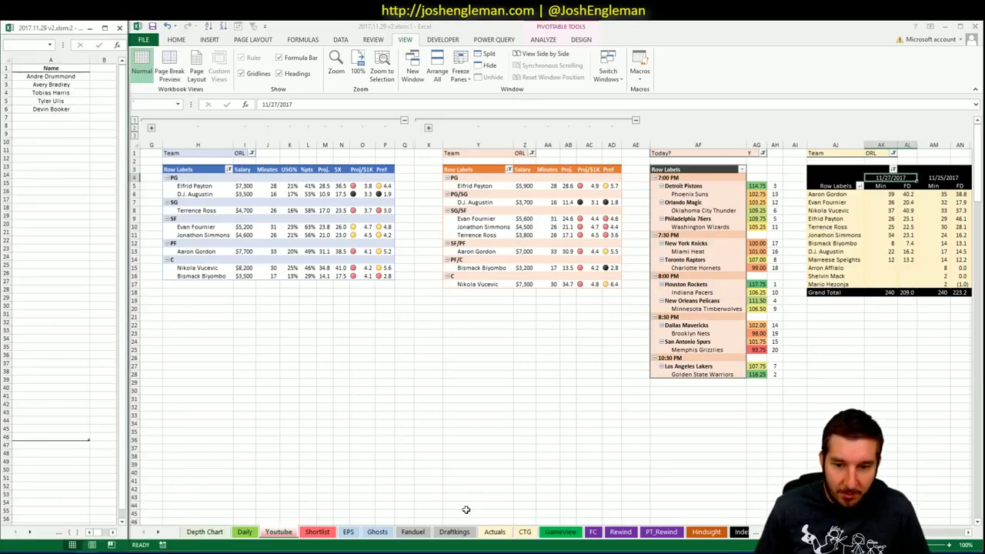
left_click(525, 532)
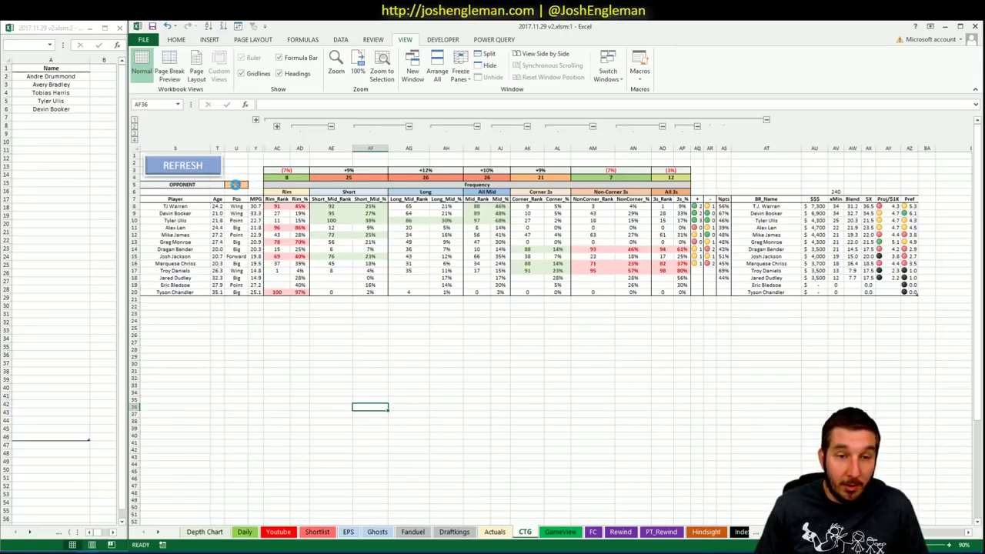
left_click(236, 185)
type("OK")
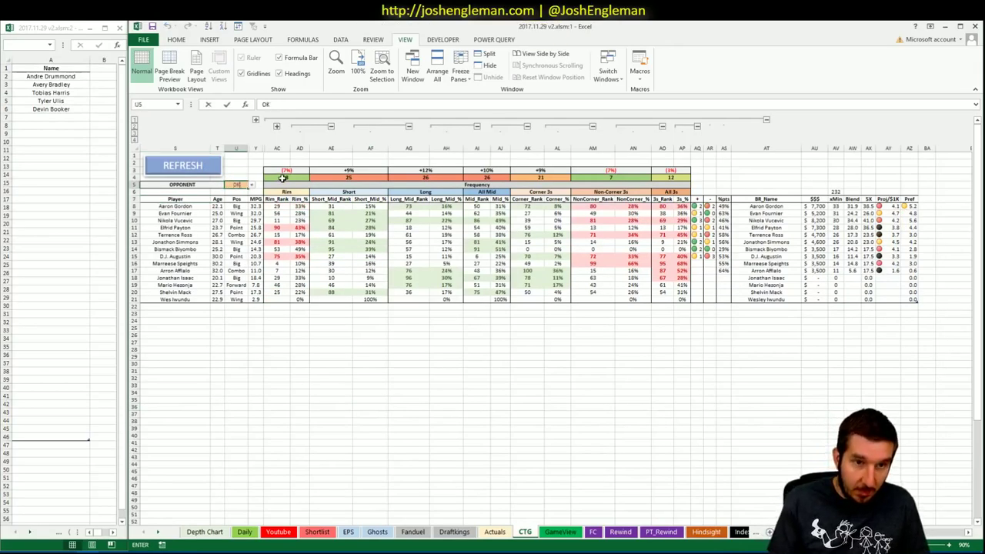
type("C")
key("Return")
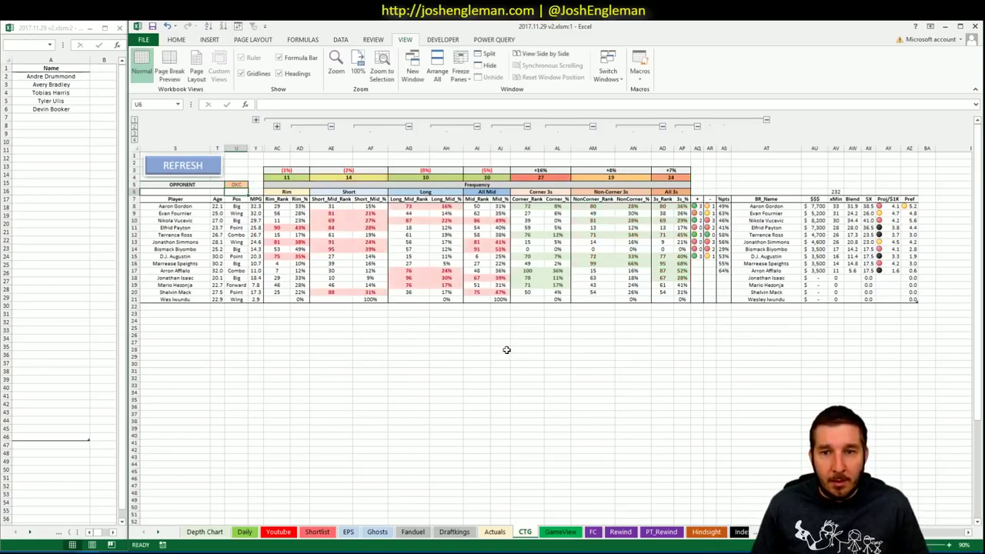
Fill the first Pref cell, with its icon formatting, down the rest of the Pref column for the Orlando players.
left_click(553, 343)
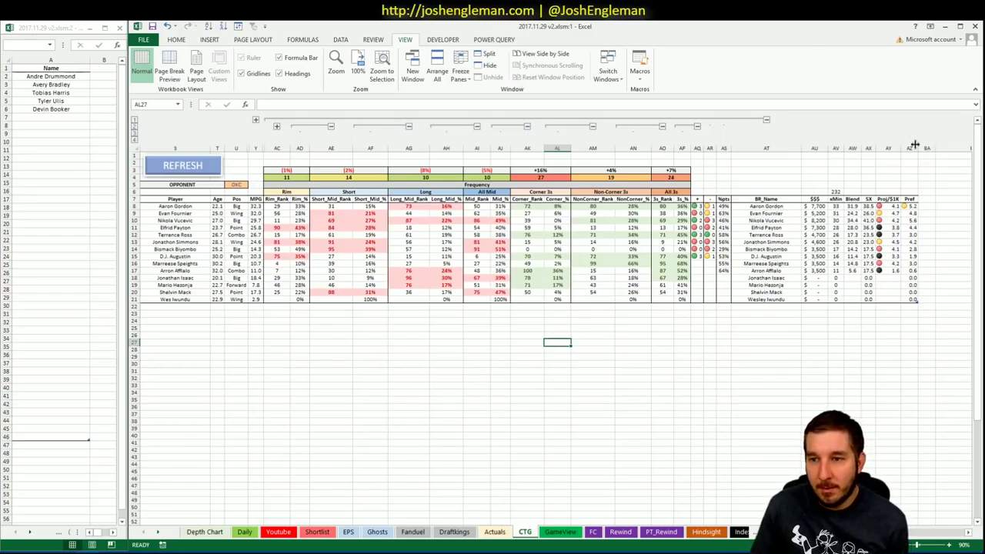
left_click(913, 207)
double_click(918, 210)
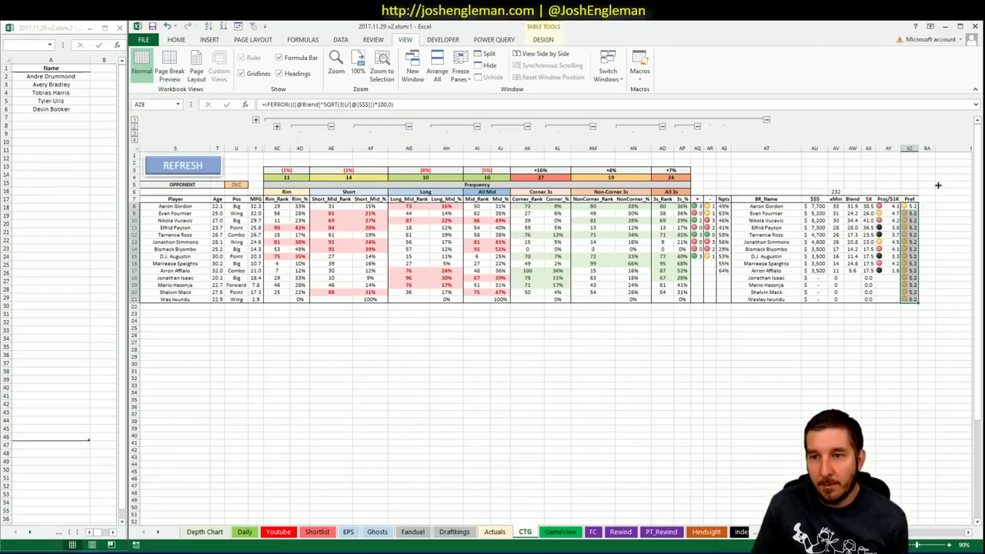
left_click(937, 184)
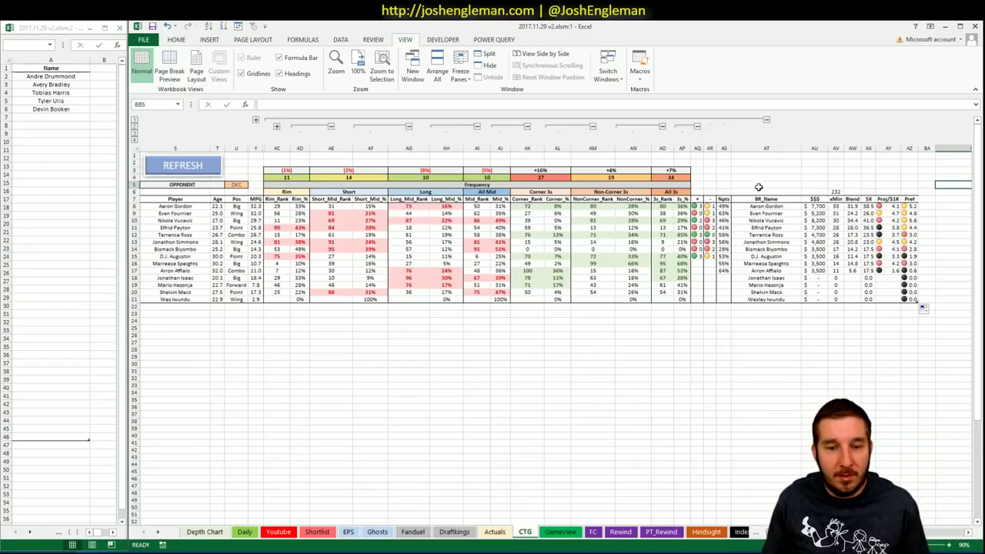
On the Youtube sheet, set the Team filter to OKC for both salary tables and the recent game log.
left_click(293, 533)
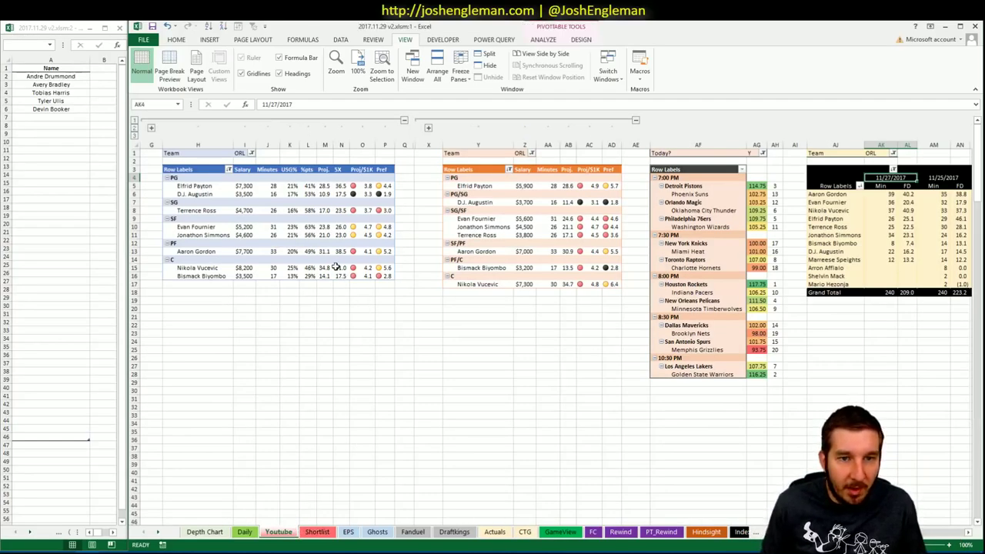
left_click(240, 154)
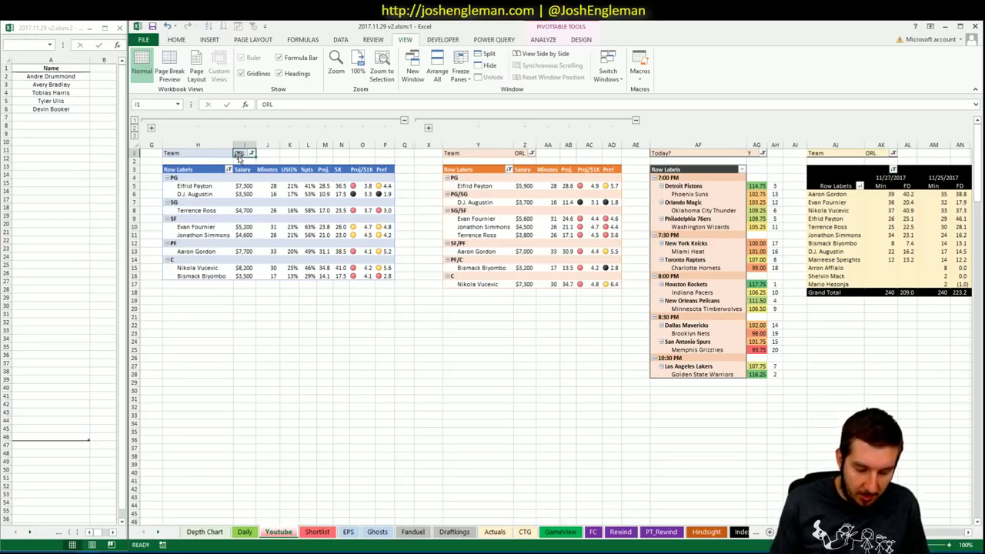
type("OKC")
left_click(524, 153)
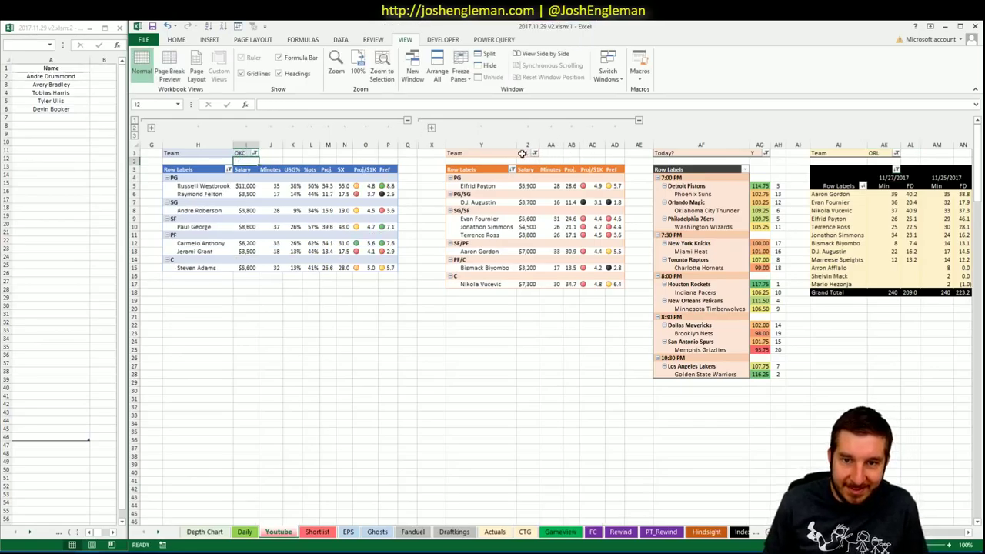
type("OKC")
key("Return")
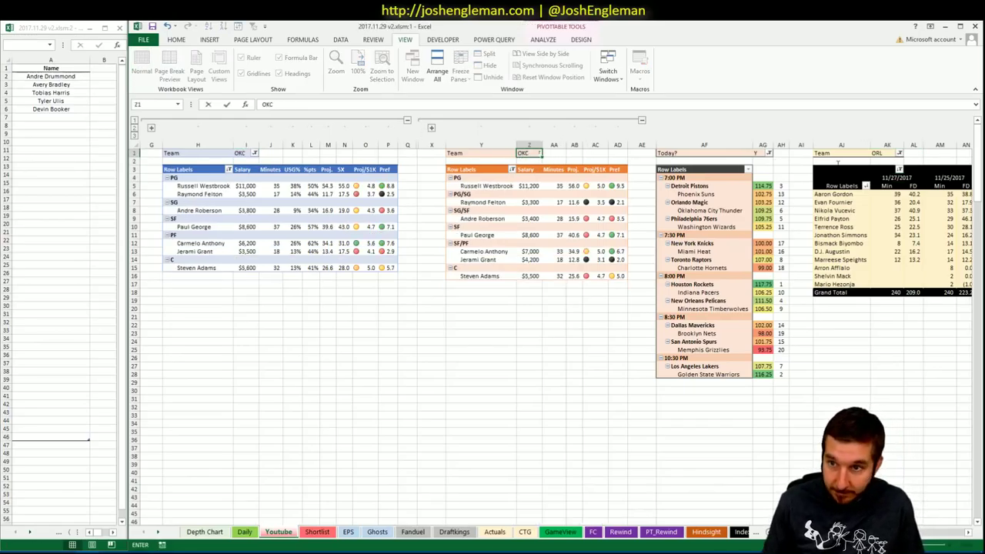
left_click(877, 152)
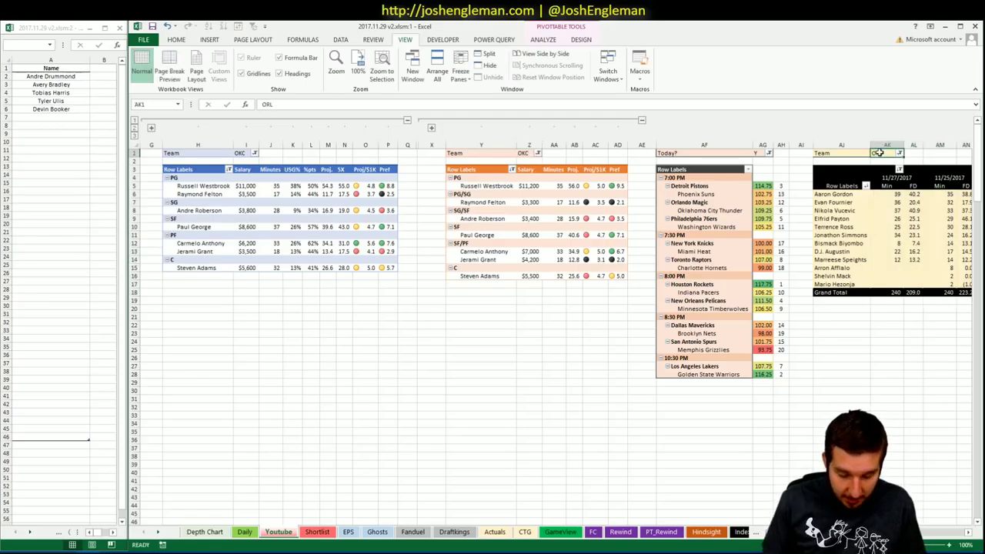
type("OKC")
key("Return")
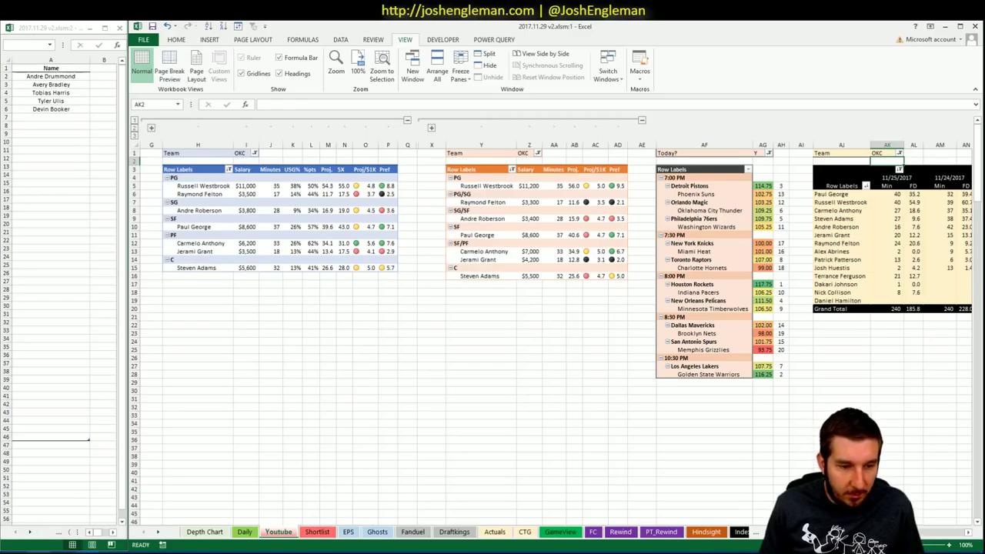
Switch to the browser, open the Oklahoma City Thunder team page on Cleaning the Glass and select the Shooting: Frequency player rows for copying.
key("alt+Tab")
left_click(236, 103)
type("thunder")
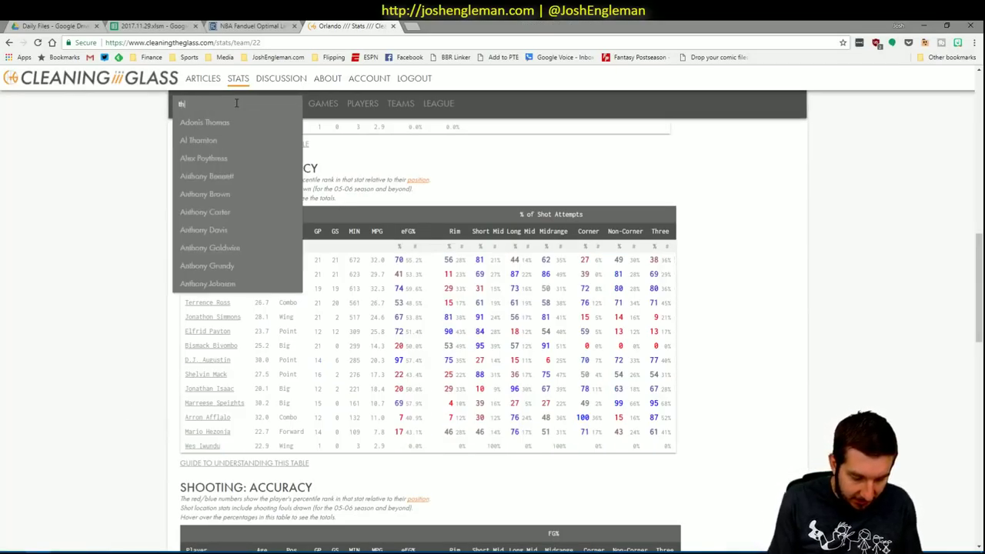
left_click(219, 122)
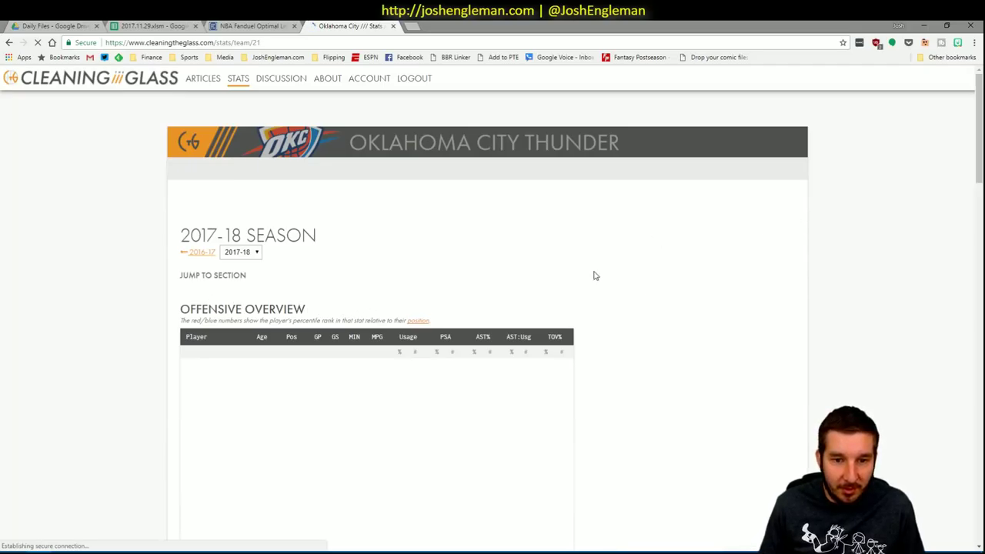
scroll(613, 280, "down", 10)
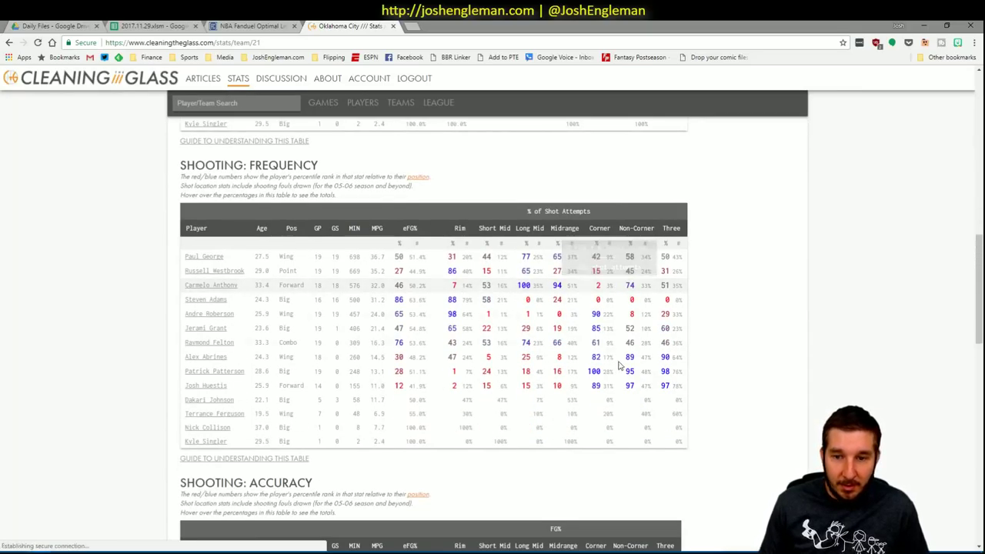
left_click_drag(685, 443, 187, 257)
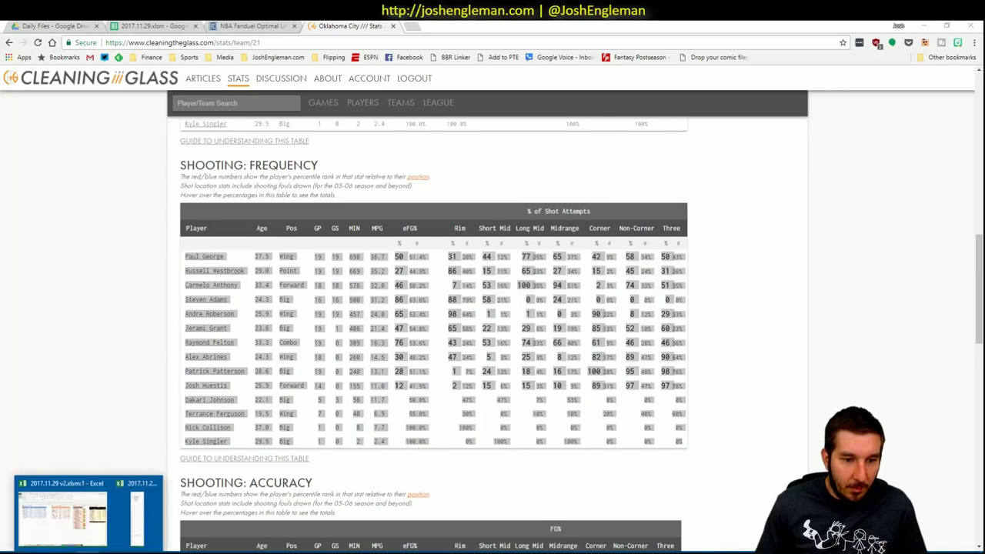
Back in Excel, load the Thunder data on the CTG sheet and set the opponent to ORL.
left_click(91, 531)
mouse_move(91, 547)
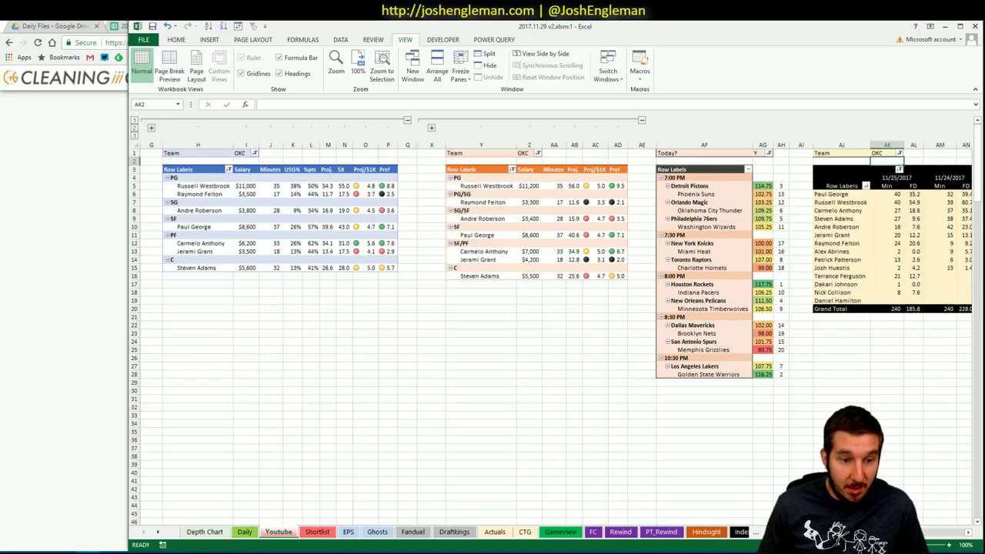
left_click(291, 478)
mouse_move(85, 552)
left_click(137, 508)
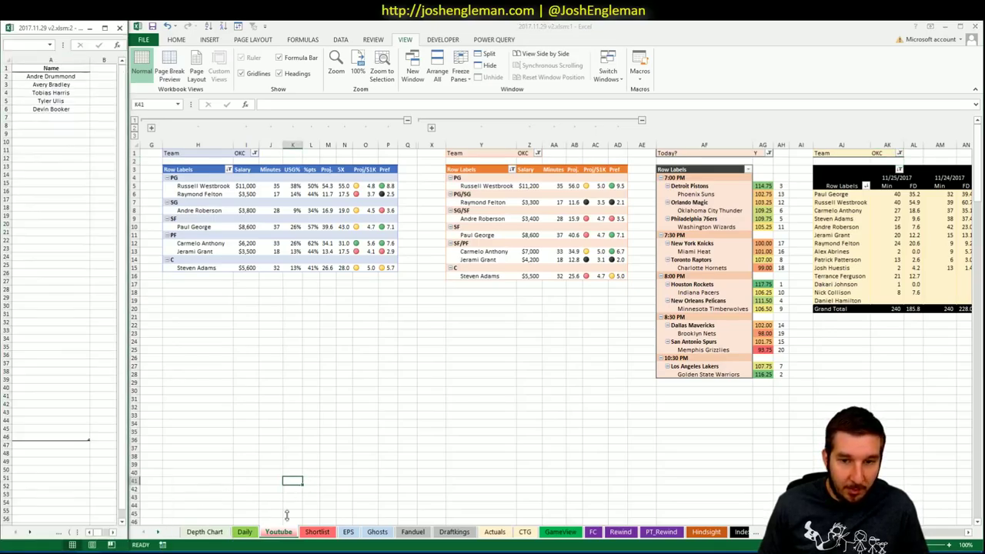
left_click(525, 532)
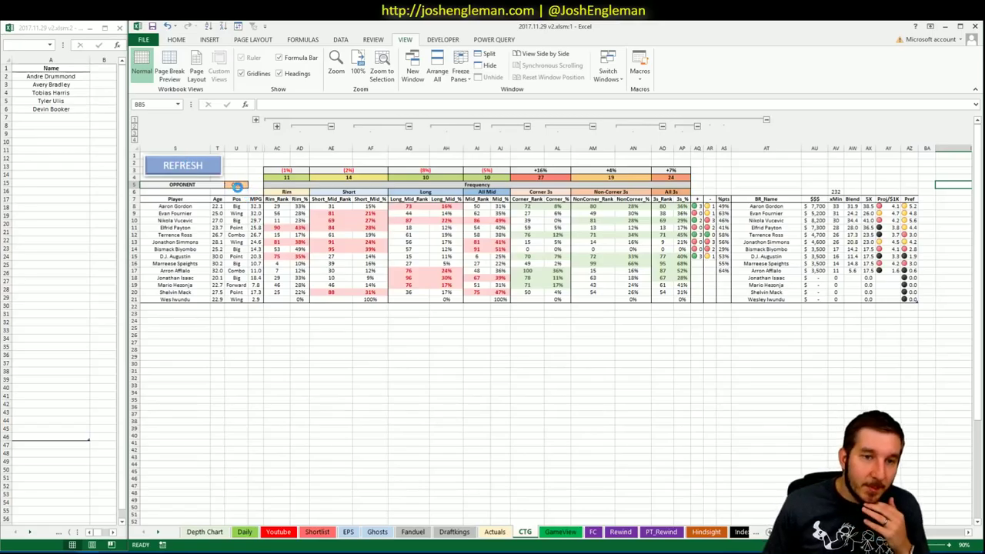
left_click(237, 185)
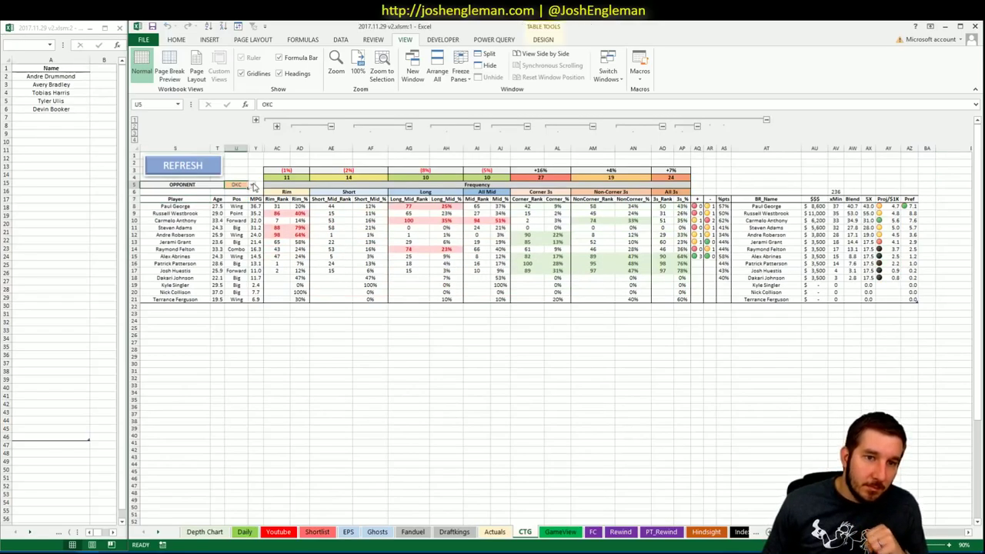
type("ORL")
key("Return")
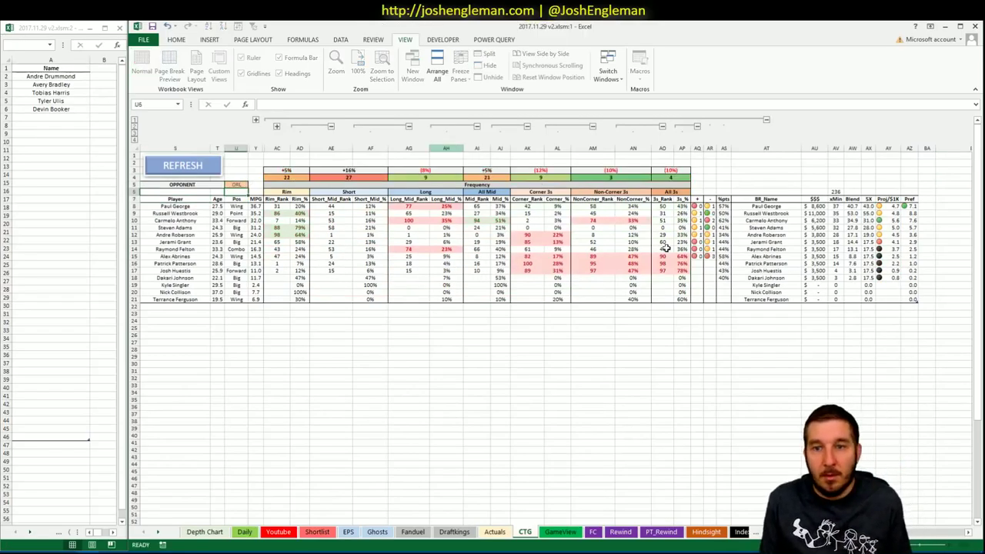
Fill the Pref cell of the first Thunder player down the column to carry over its icon formatting.
left_click(696, 399)
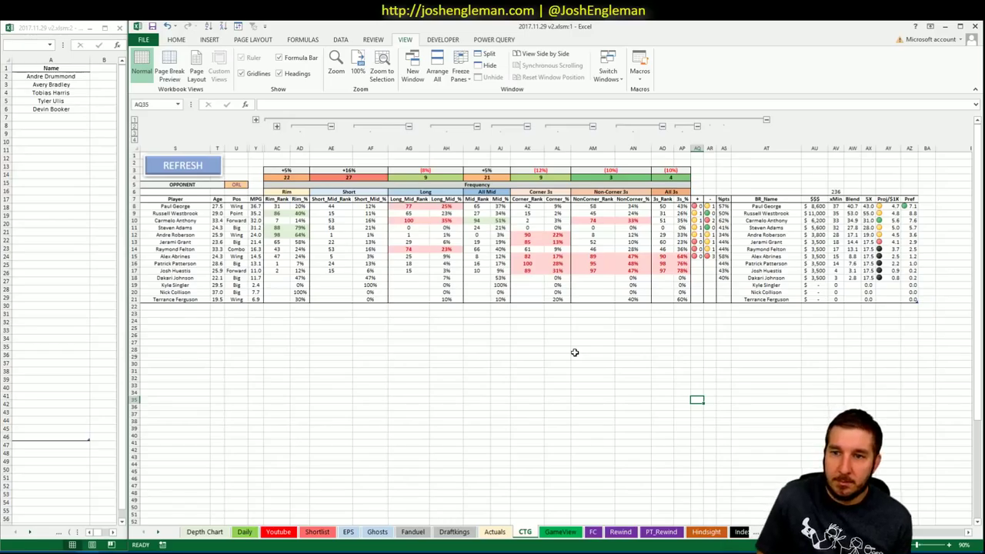
left_click(910, 206)
key("ctrl+shift+Down")
left_click(554, 342)
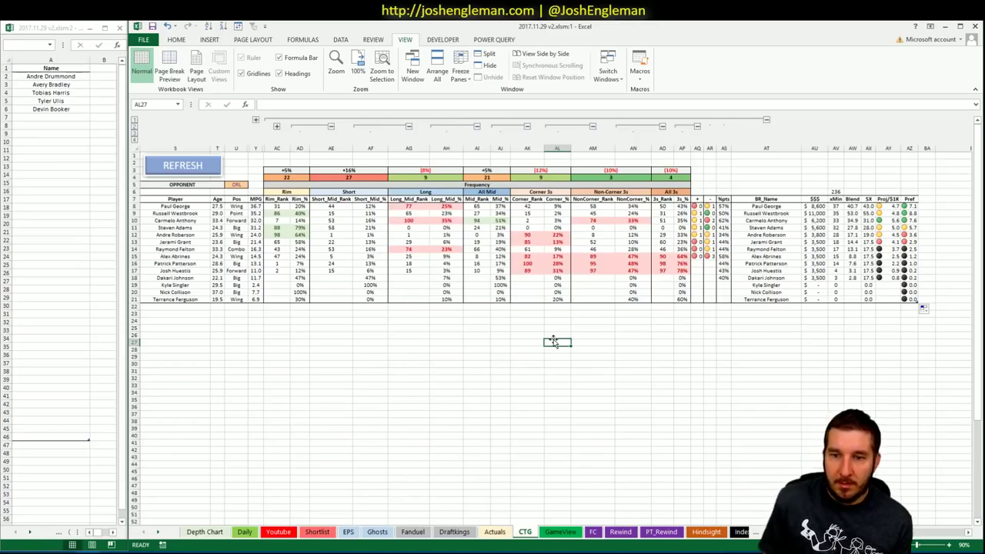
Check the Thunder's recent games on the Youtube sheet and add Russell Westbrook to the shortlist below Devin Booker.
left_click(277, 532)
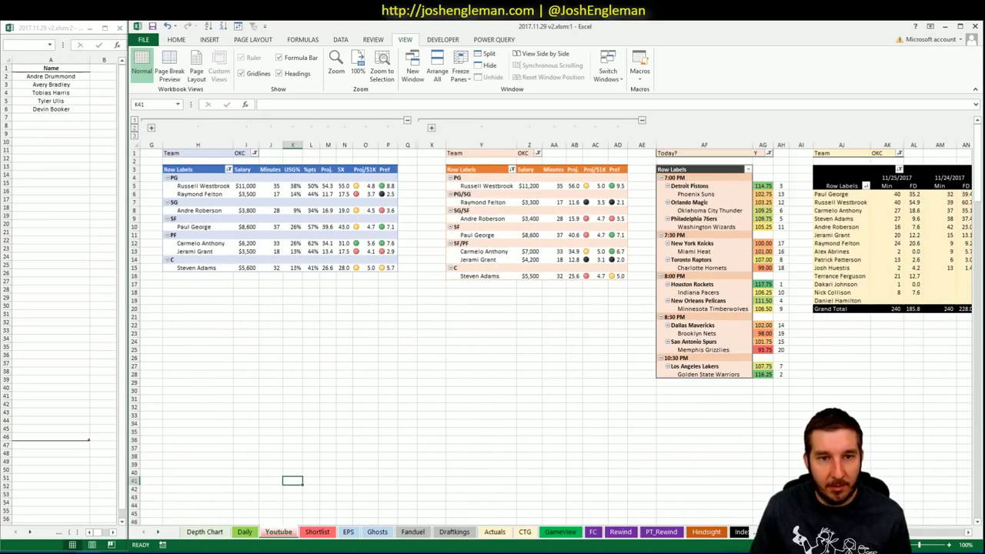
scroll(915, 533, "right", 10)
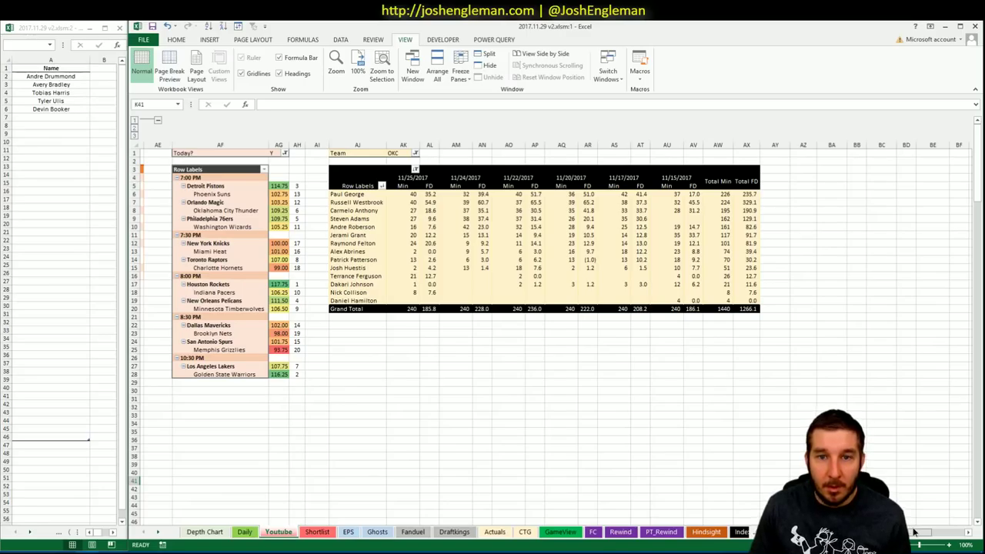
scroll(914, 533, "right", 1)
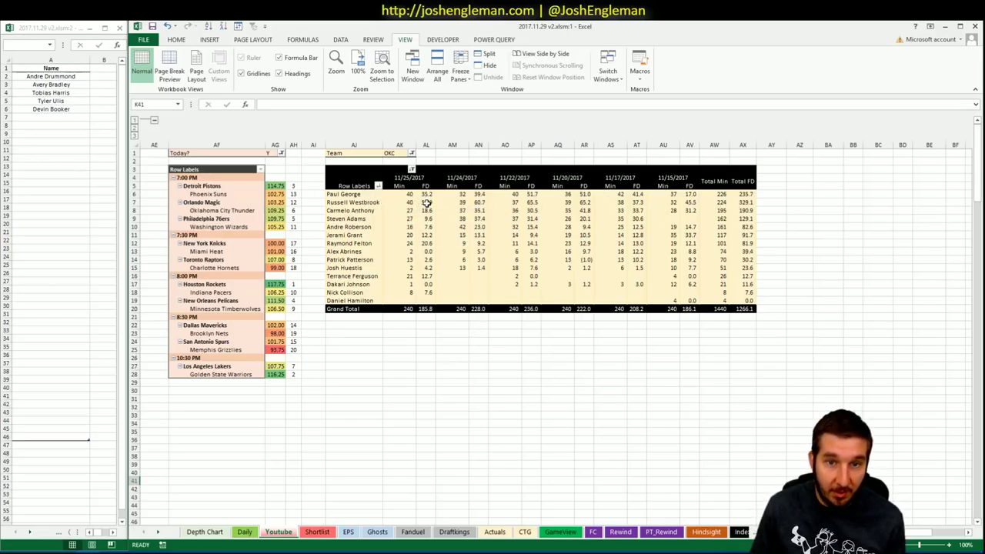
mouse_move(426, 204)
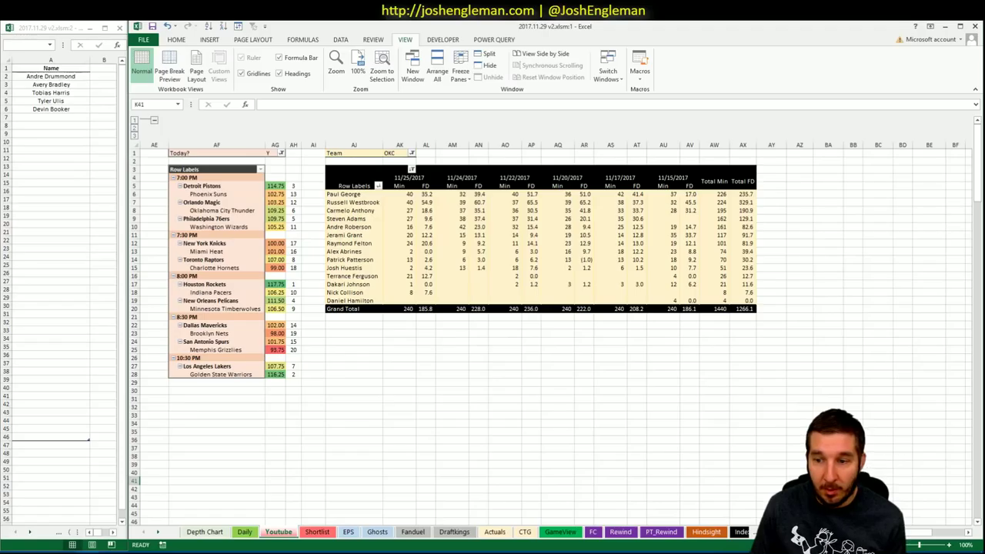
scroll(556, 320, "left", 10)
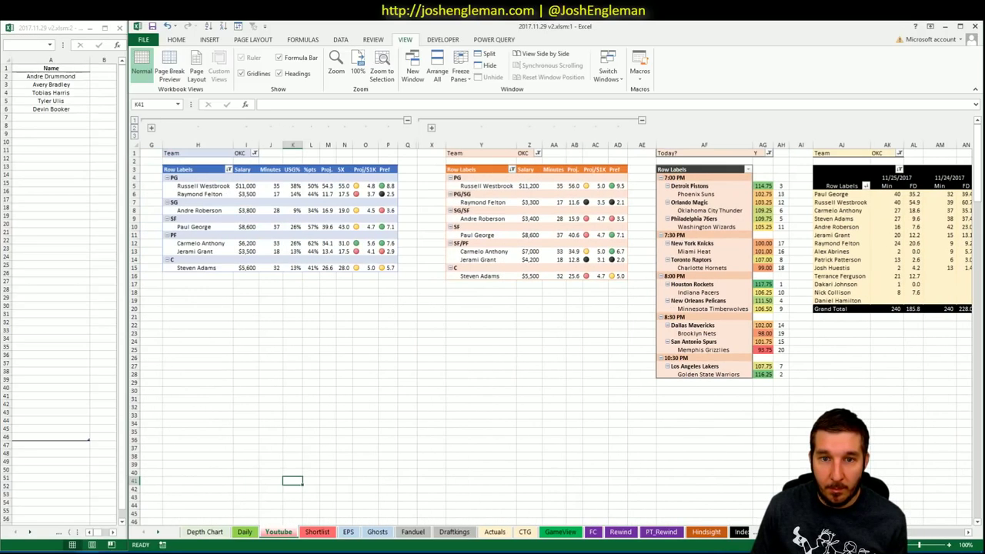
left_click(69, 117)
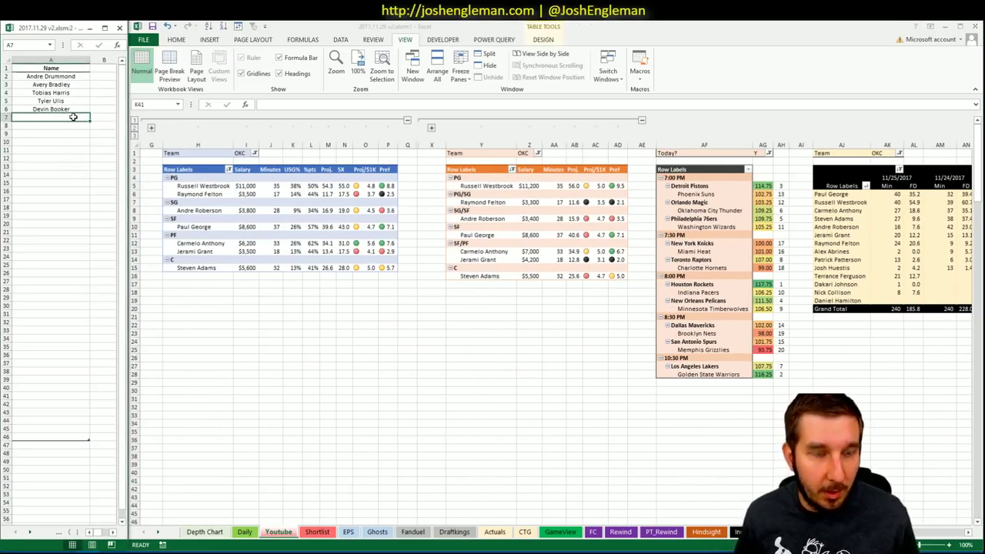
type("Russ")
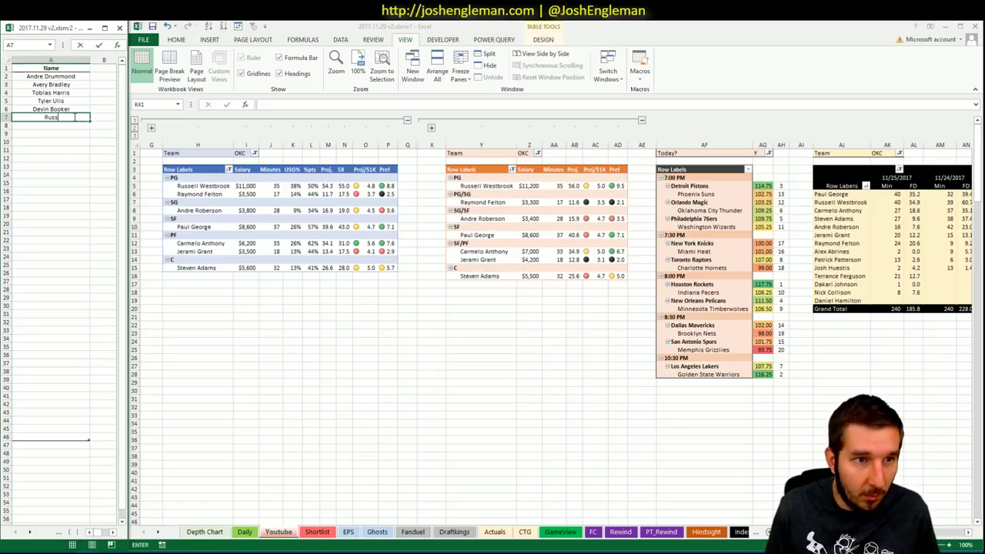
type("ell Westbrook")
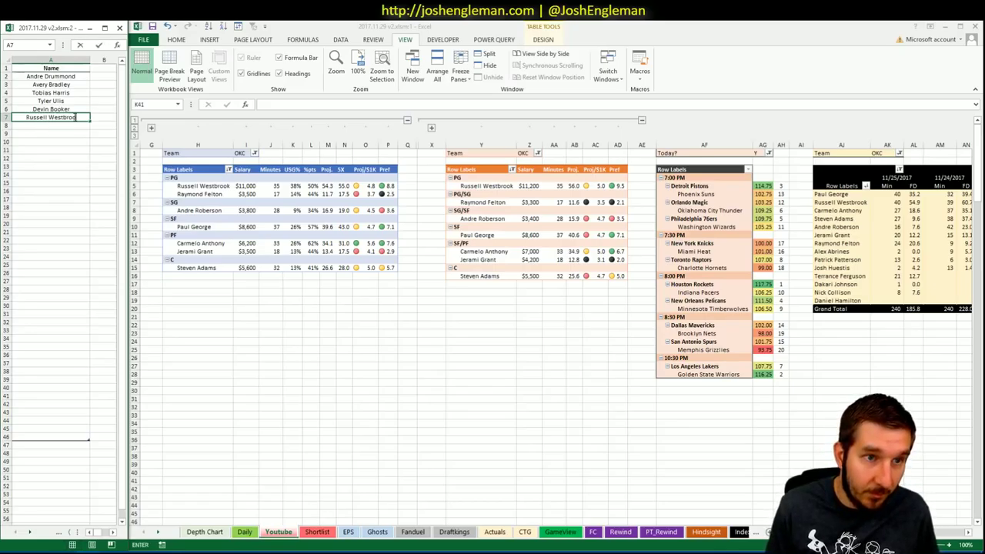
key("ctrl+Return")
key("Down")
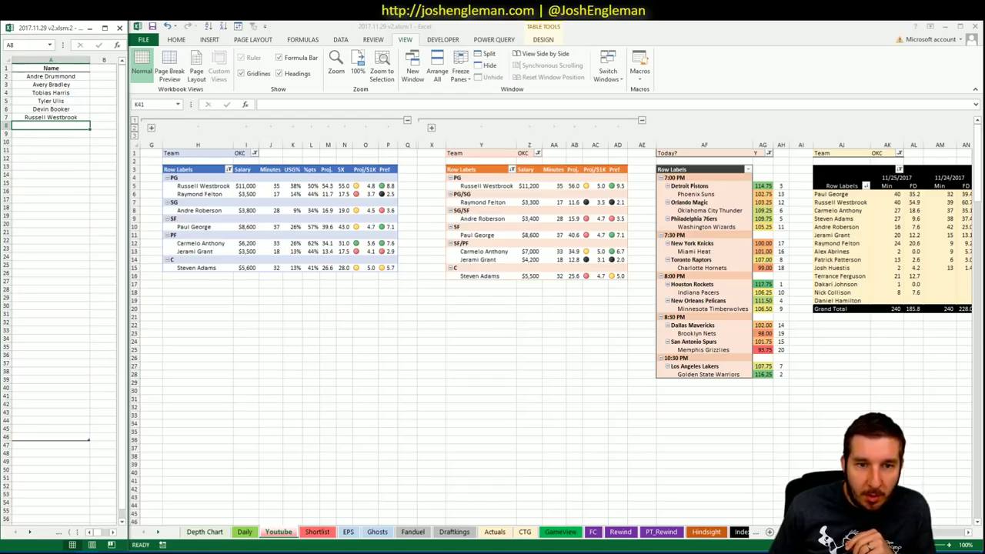
Examine the Thunder players' minutes and FanDuel points in recent games and their shot-frequency matchup against Orlando.
scroll(554, 323, "right", 10)
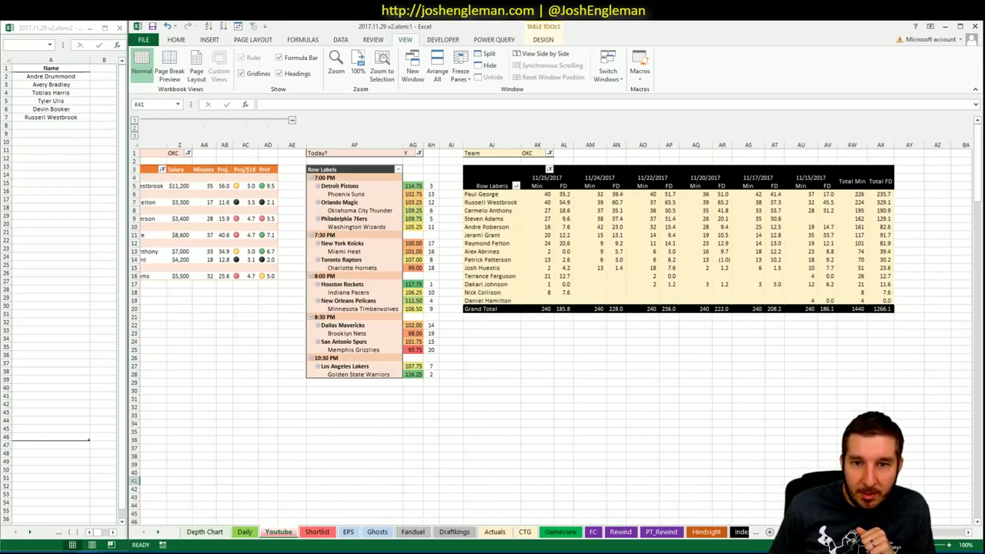
scroll(554, 323, "right", 1)
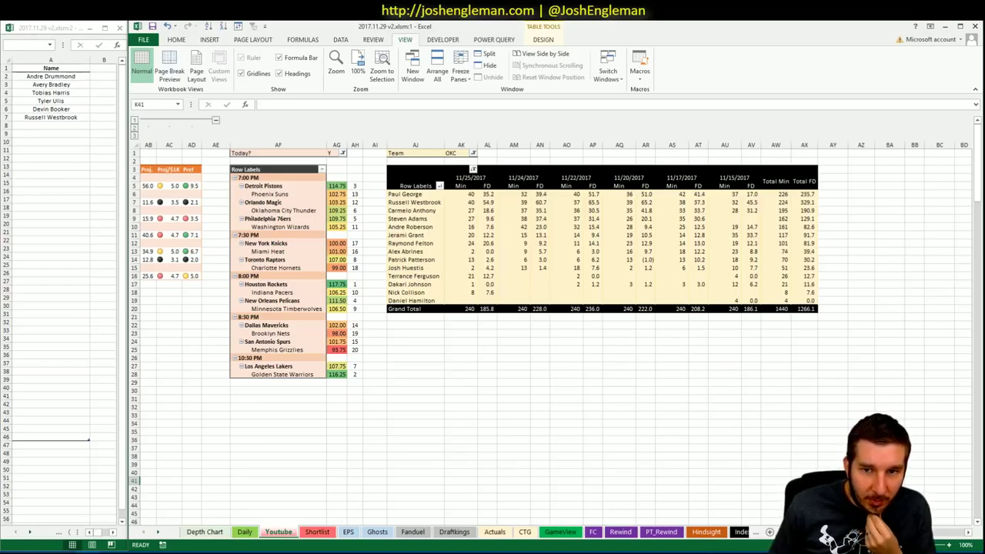
scroll(554, 323, "left", 1)
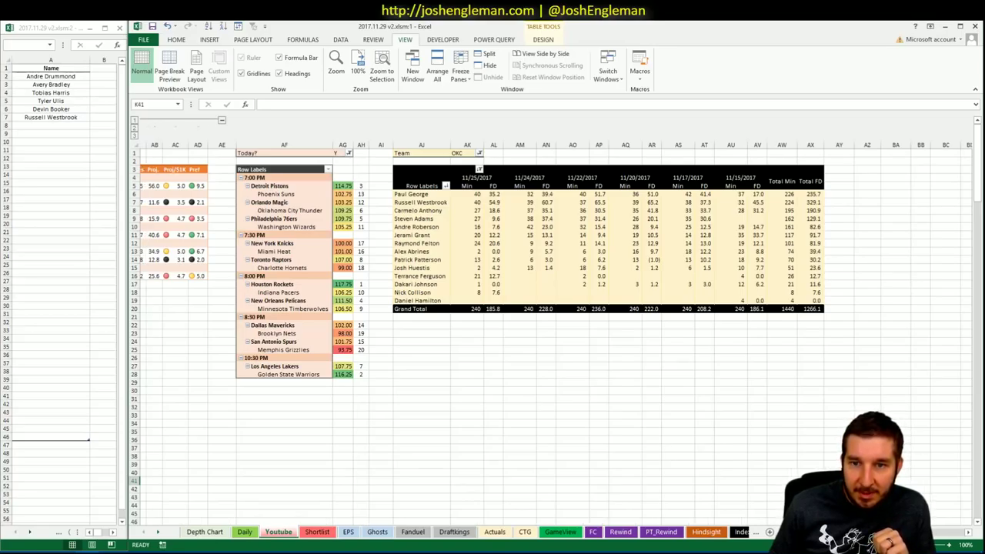
scroll(555, 324, "left", 10)
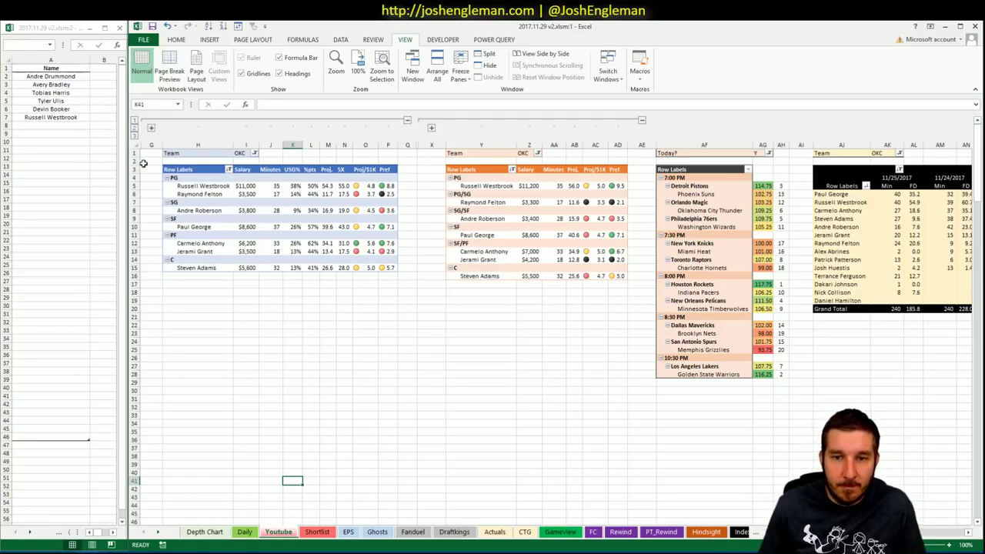
left_click(524, 532)
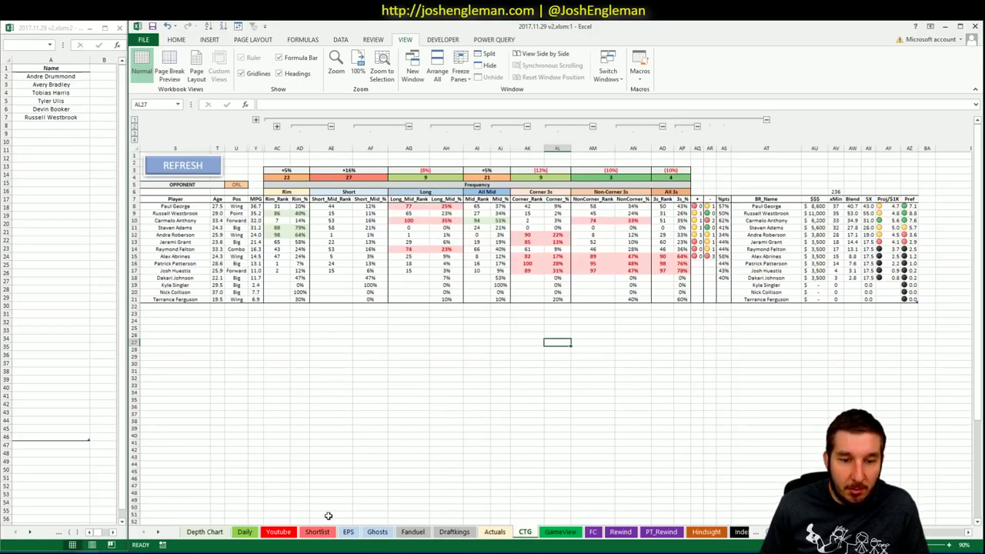
left_click(278, 533)
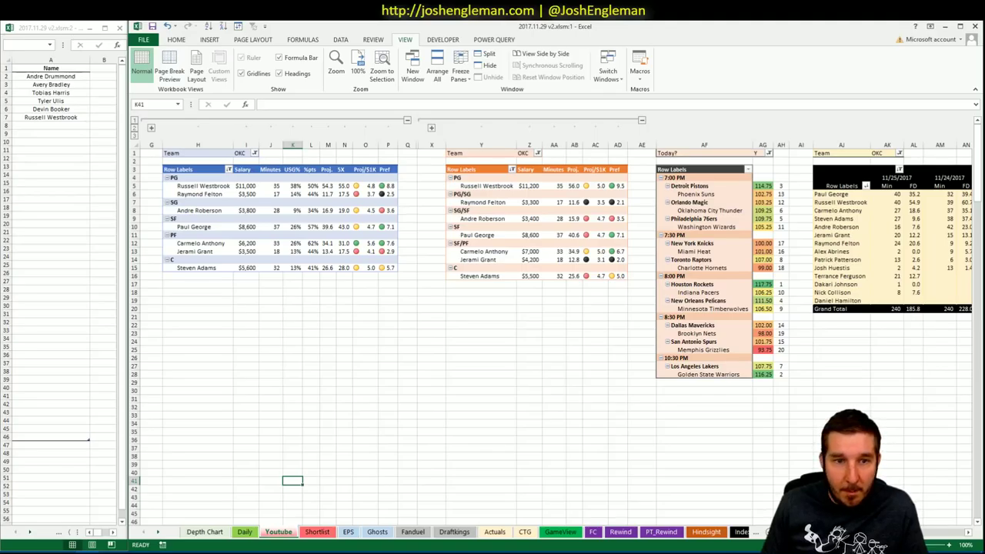
Check the Thunder's recent-games table on the Youtube sheet and add Carmelo Anthony to the shortlist below Russell Westbrook.
scroll(554, 323, "right", 10)
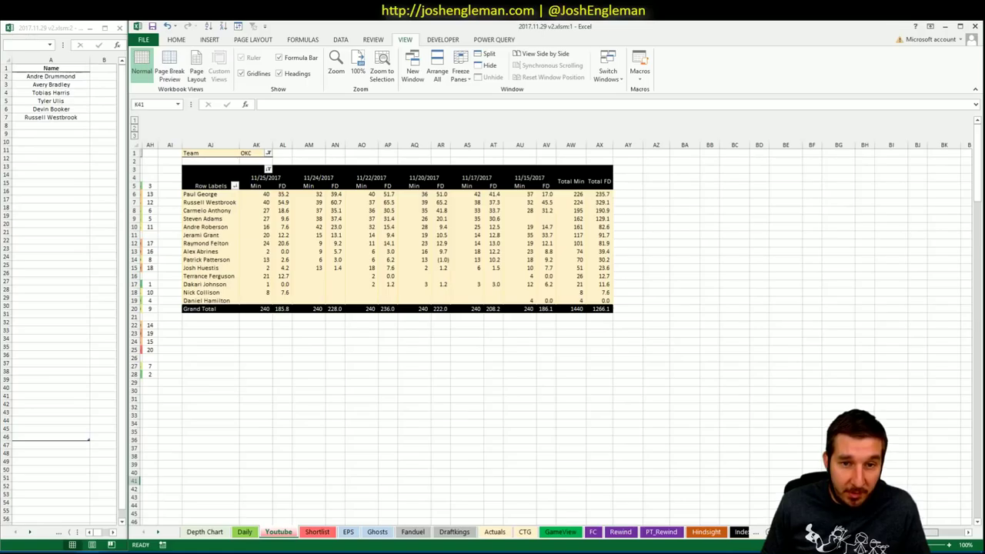
scroll(551, 333, "left", 1)
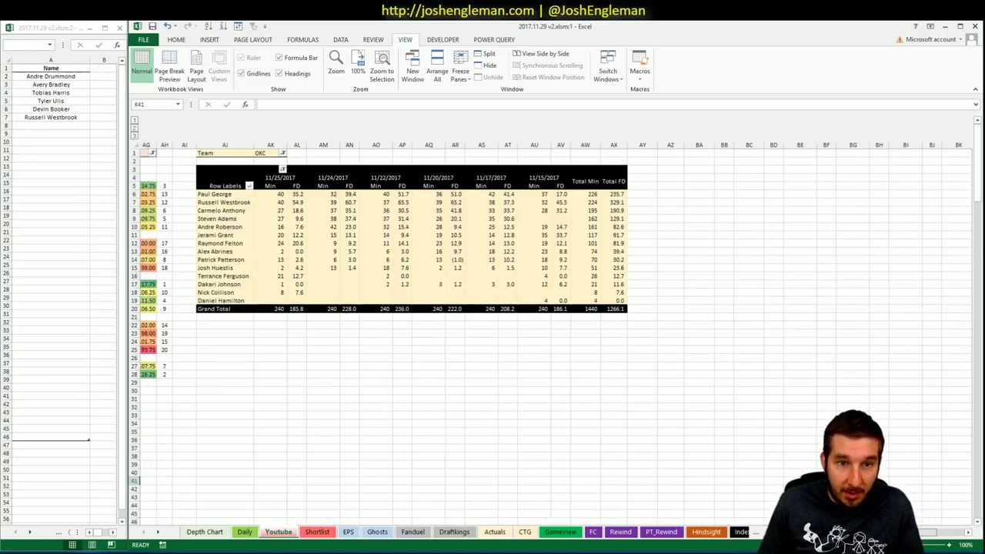
scroll(551, 333, "left", 10)
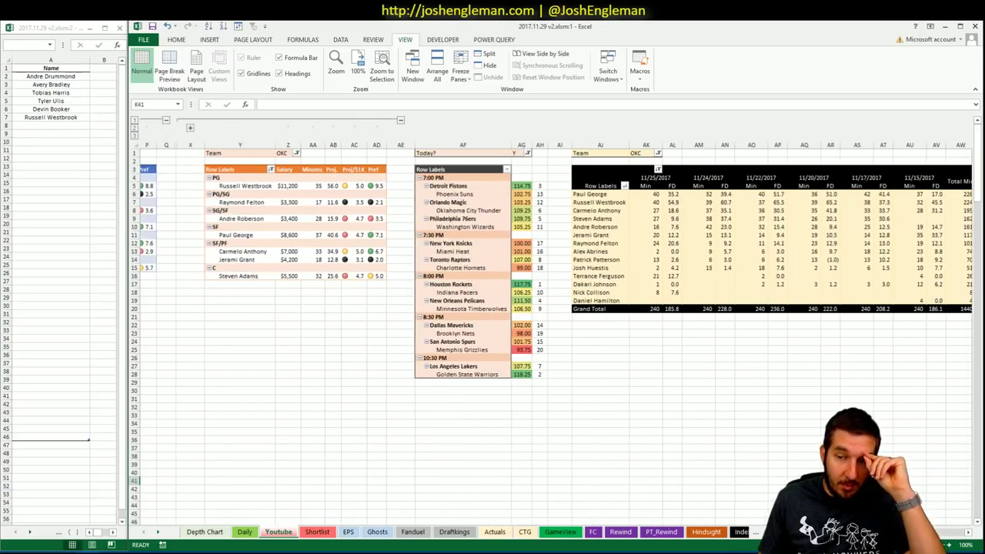
scroll(687, 478, "left", 6)
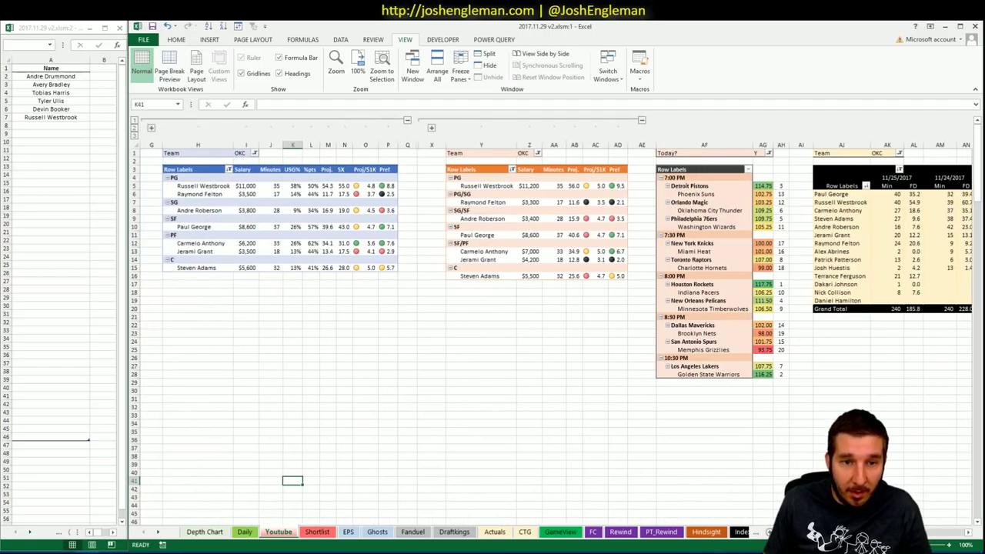
left_click(54, 125)
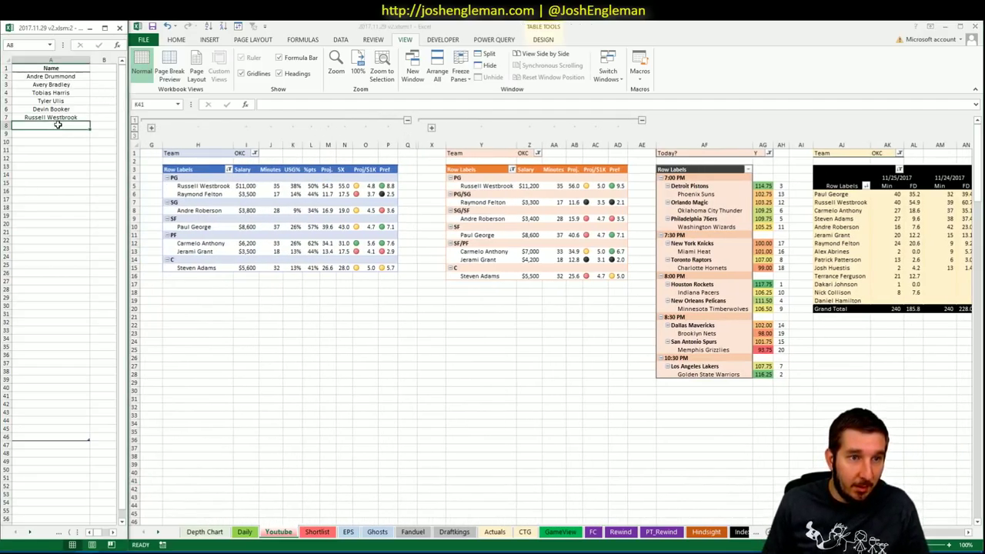
type("Carmelo Anthony")
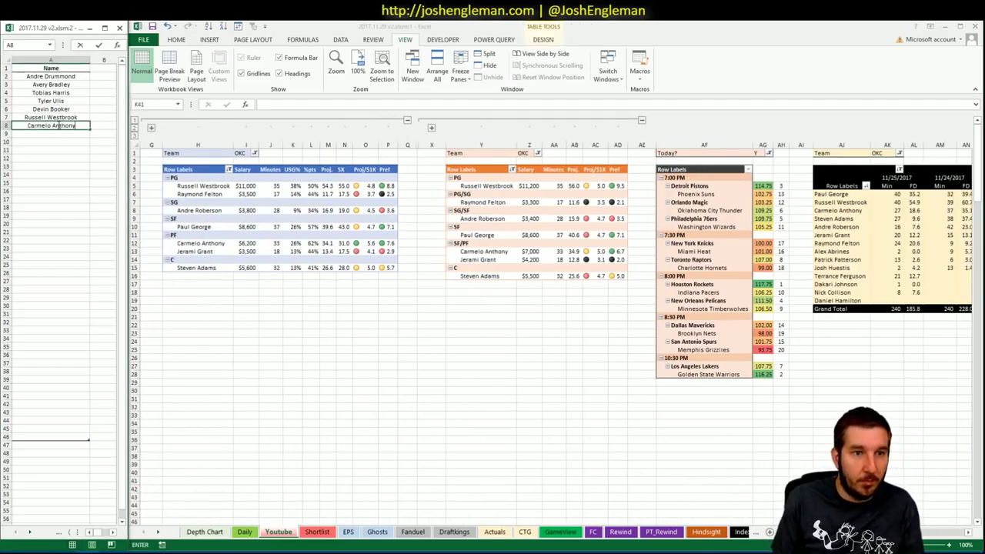
key("Return")
key("alt+Tab")
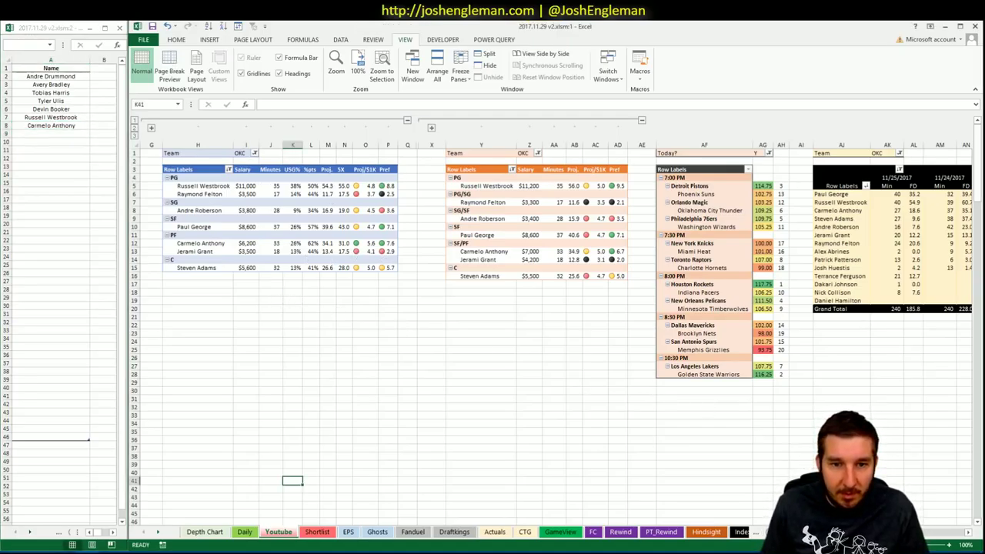
Examine the remaining Thunder players' recent minutes and fantasy points alongside their projections on the Youtube sheet.
scroll(554, 331, "right", 5)
scroll(554, 331, "right", 2)
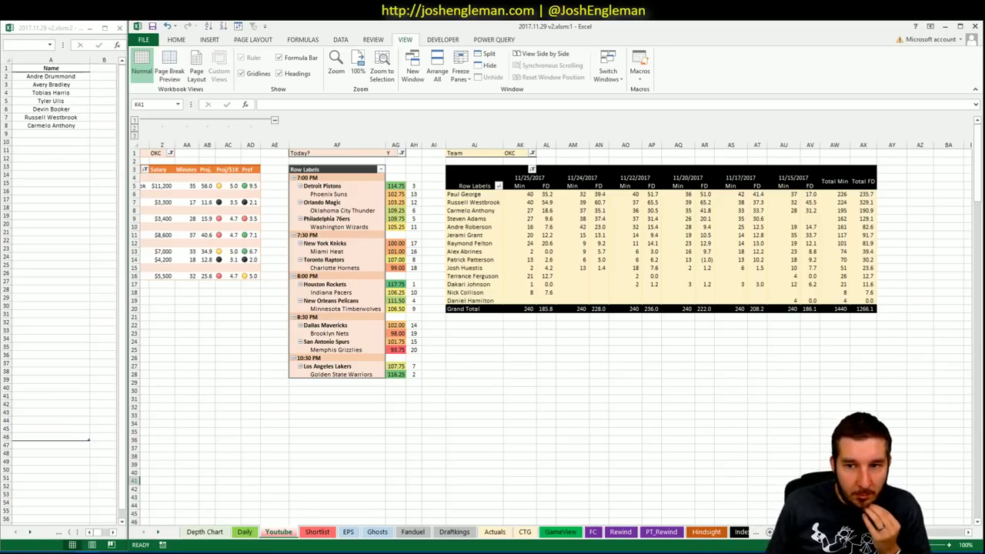
scroll(554, 331, "right", 1)
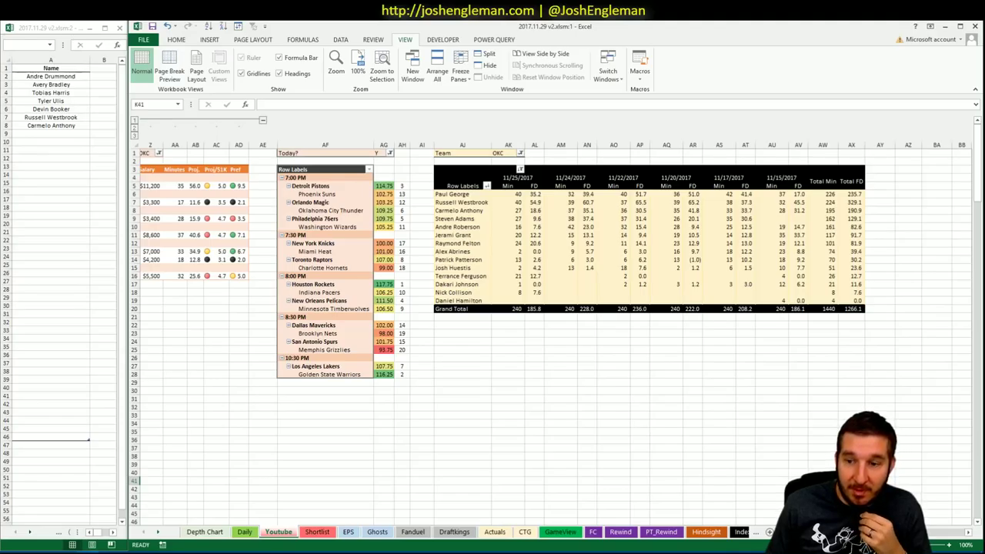
scroll(554, 331, "left", 6)
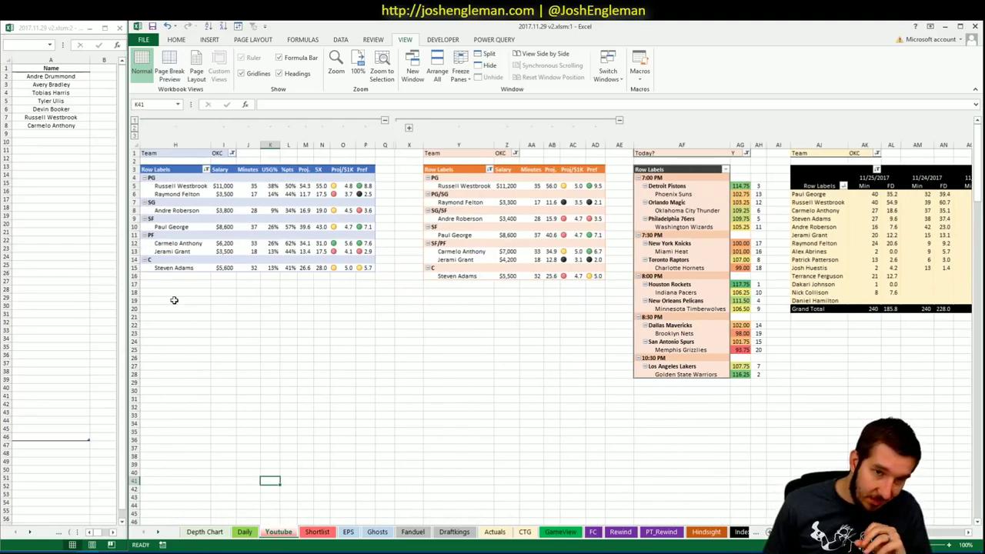
left_click(243, 291)
left_click(244, 285)
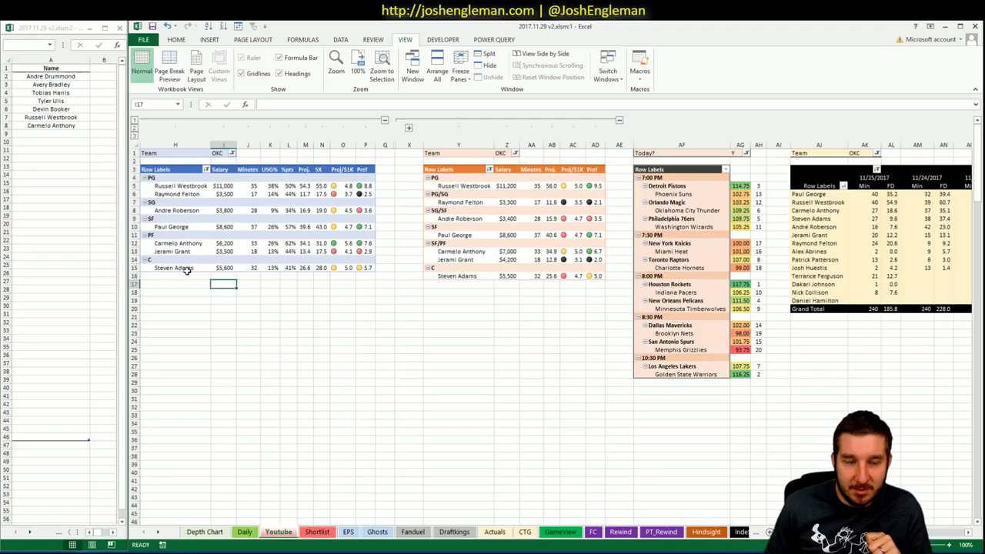
left_click(51, 140)
left_click(56, 134)
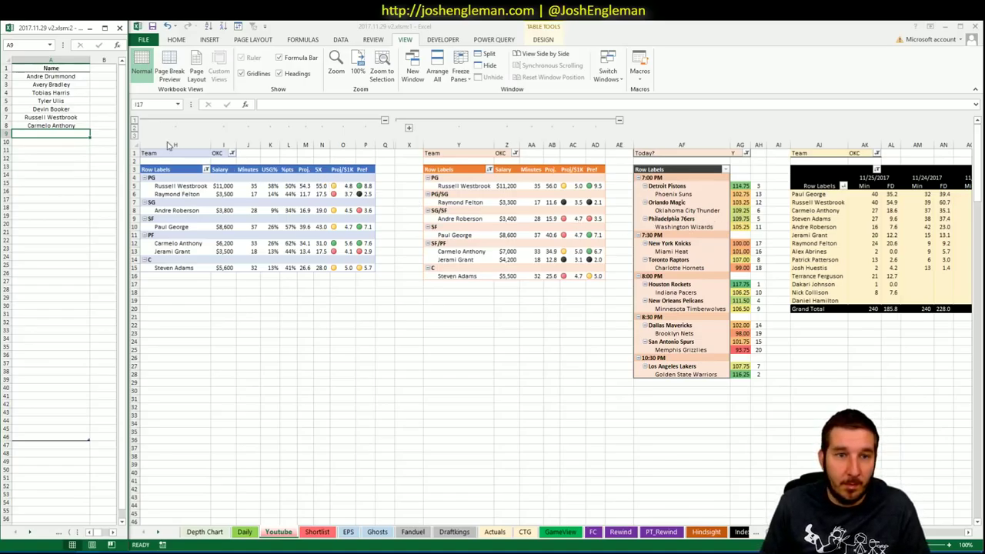
Set the Team filter to PHI in both projection tables and the recent-games table on the Youtube sheet.
left_click(237, 158)
left_click(231, 154)
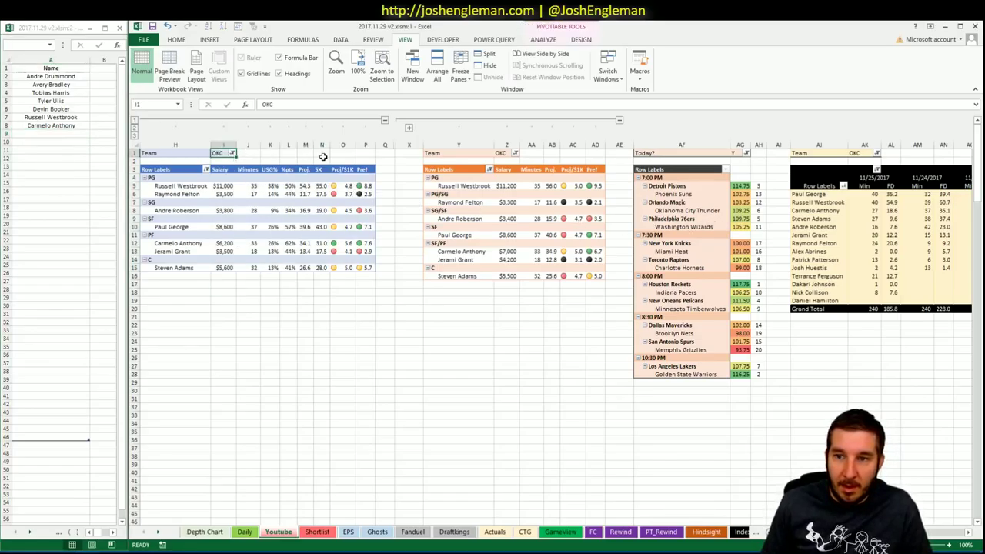
type("PHI")
key("Return")
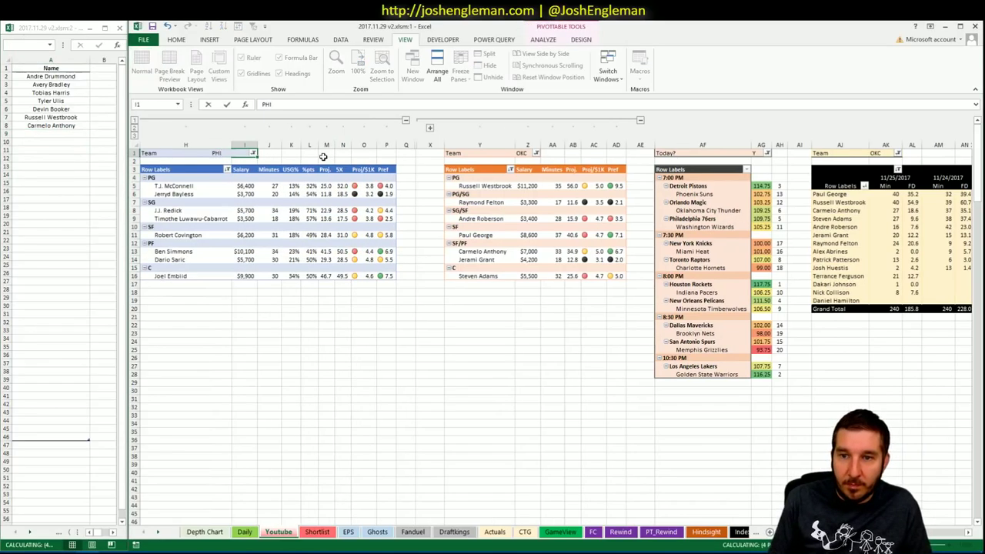
left_click(528, 153)
type("PHI")
key("Return")
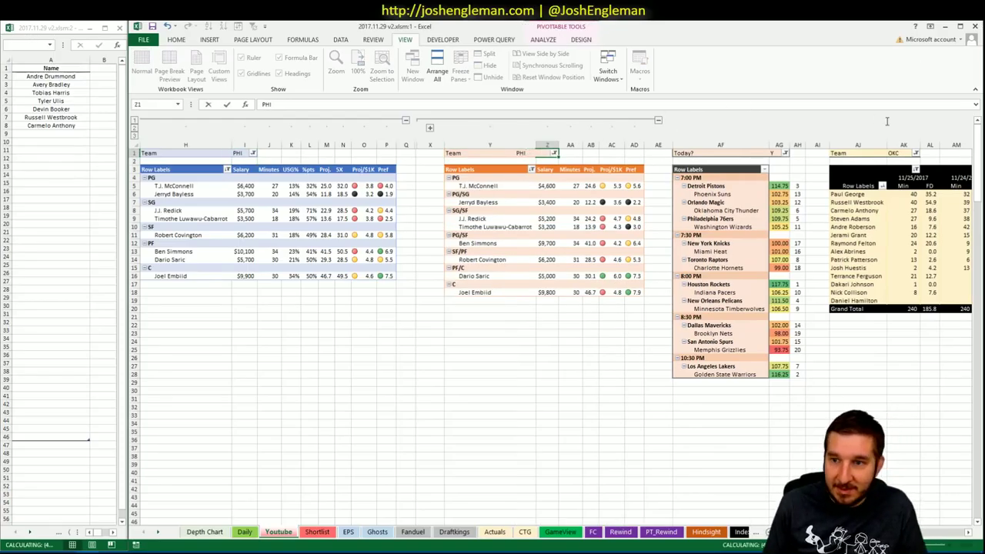
left_click(903, 154)
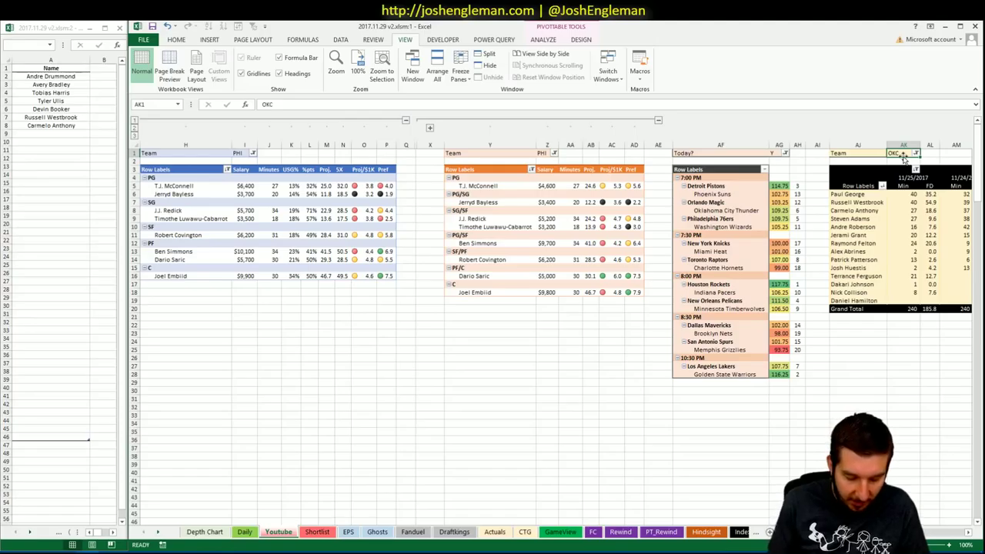
type("PHI")
key("Return")
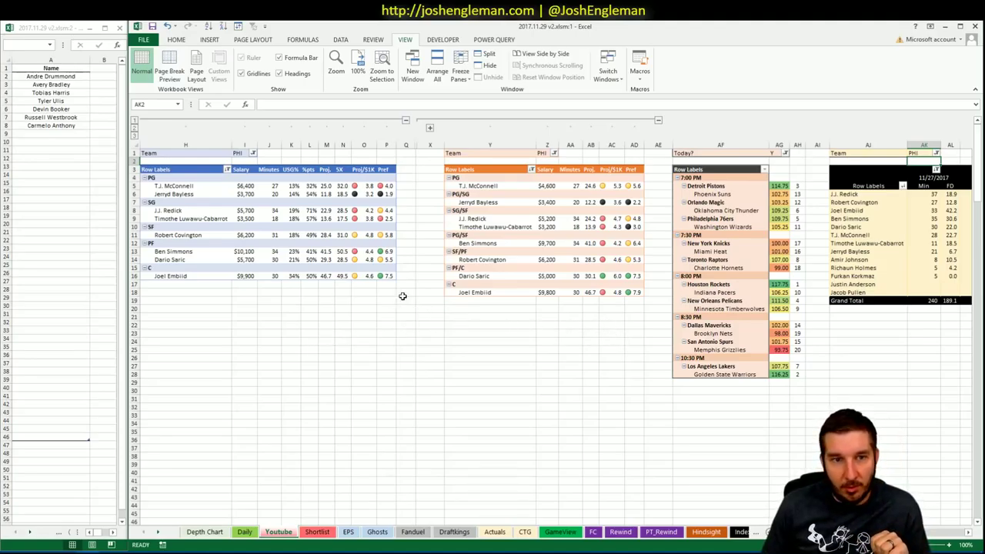
left_click(292, 310)
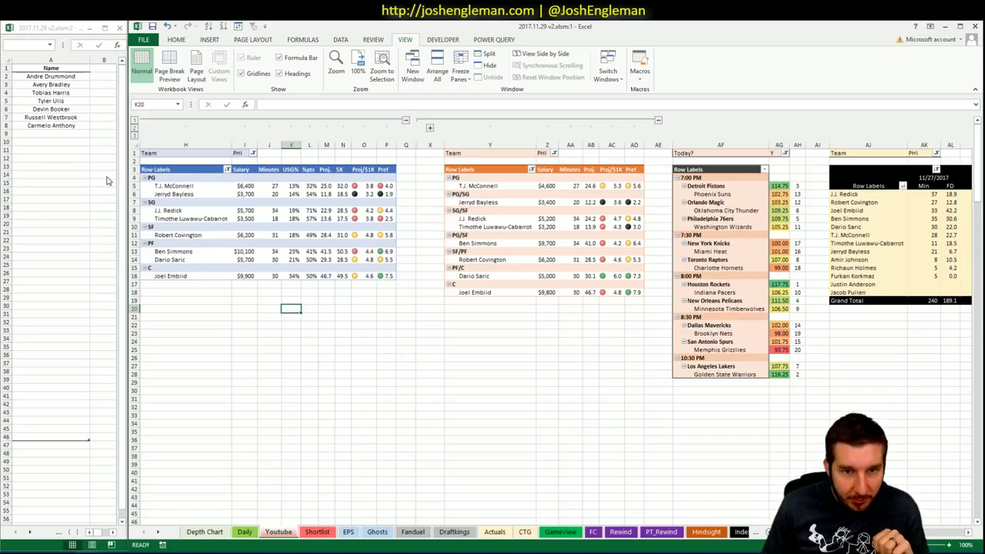
Switch to Chrome, find the Philadelphia 76ers on Cleaning the Glass and copy the player rows of their Shooting: Frequency table.
left_click(51, 134)
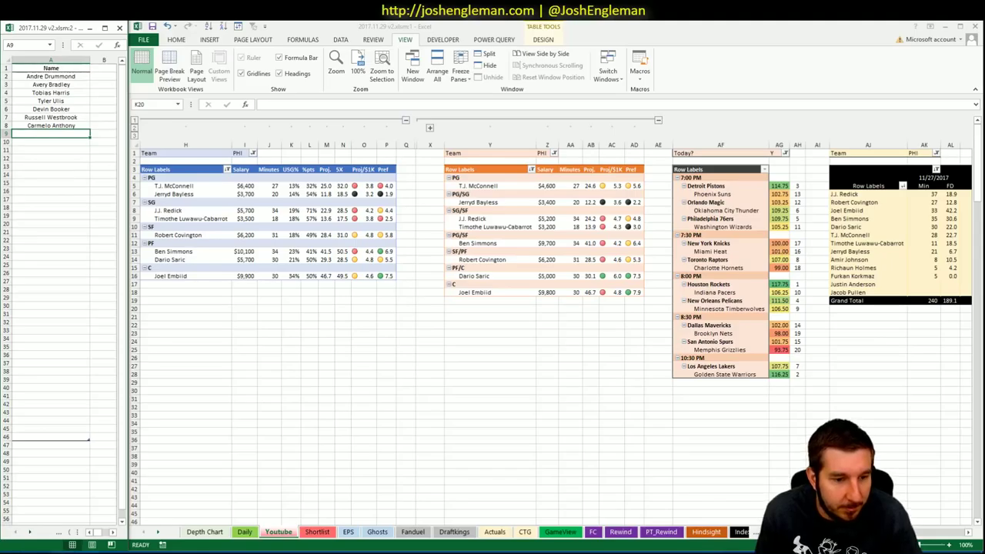
left_click(47, 523)
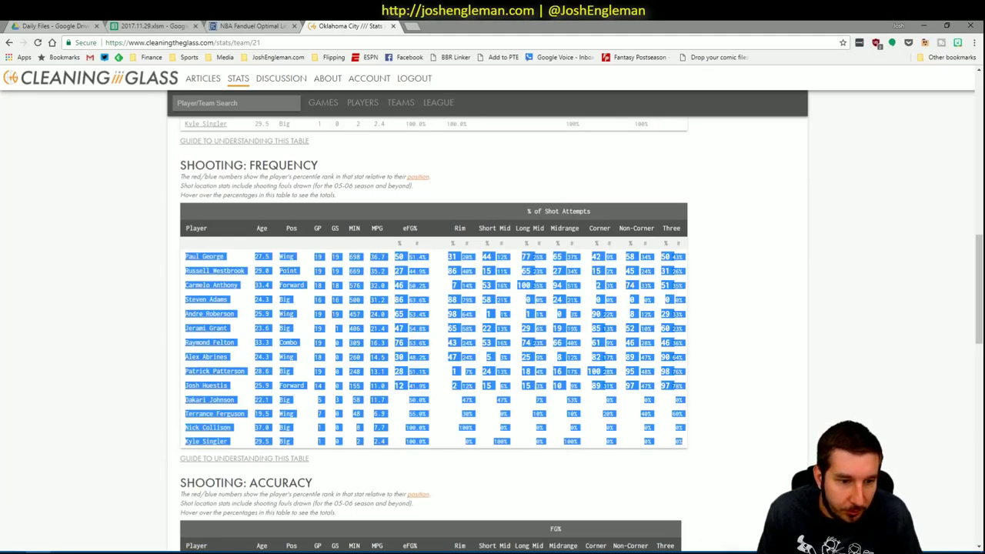
left_click(222, 105)
type("76")
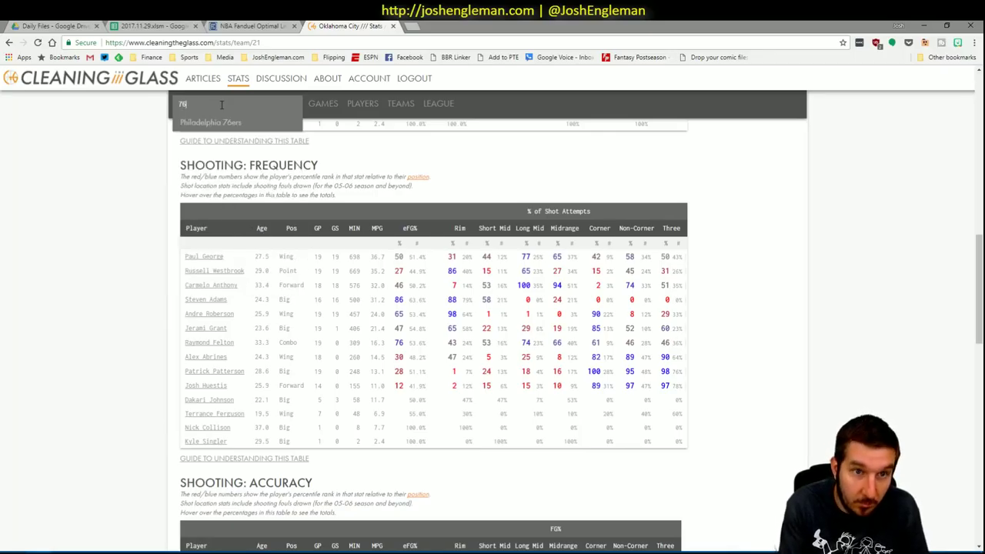
key("Return")
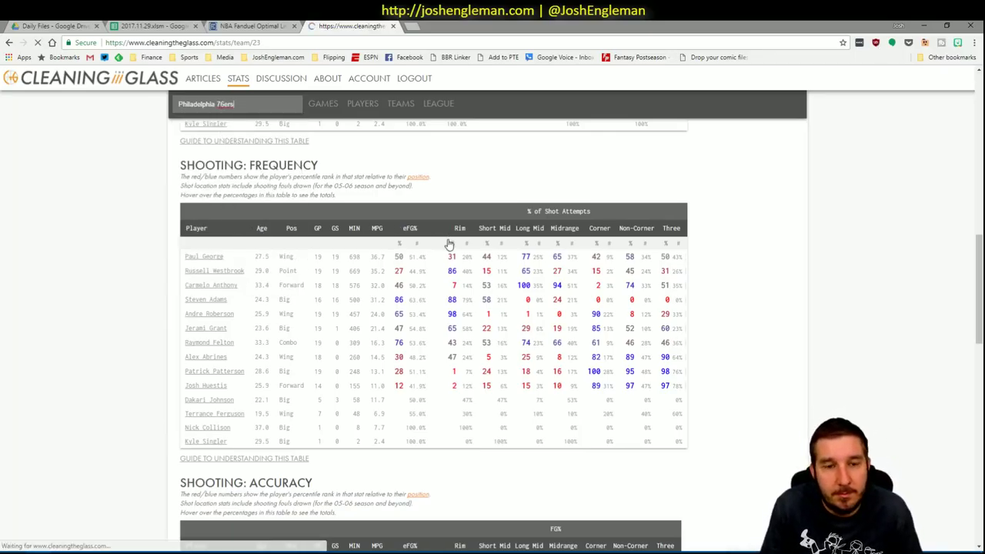
scroll(570, 312, "down", 15)
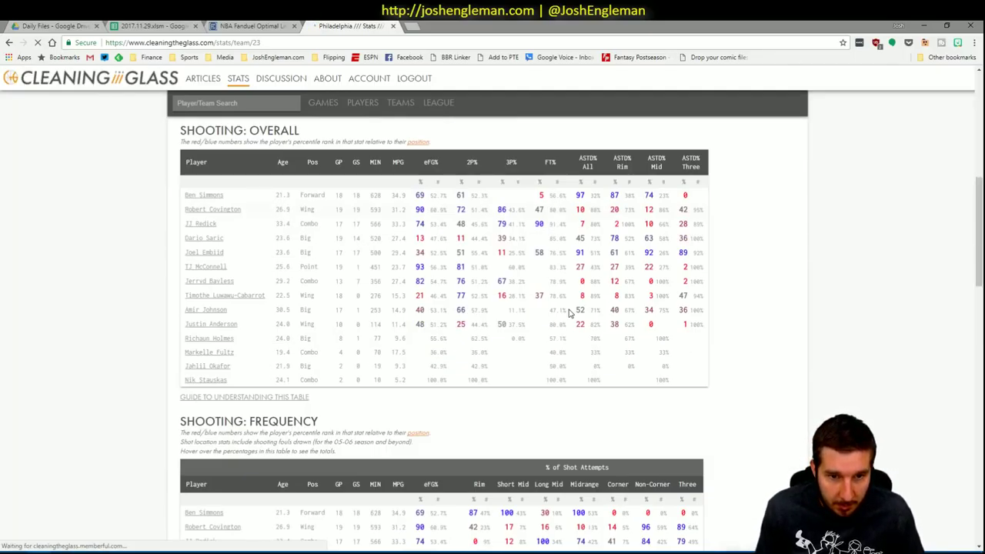
mouse_move(698, 493)
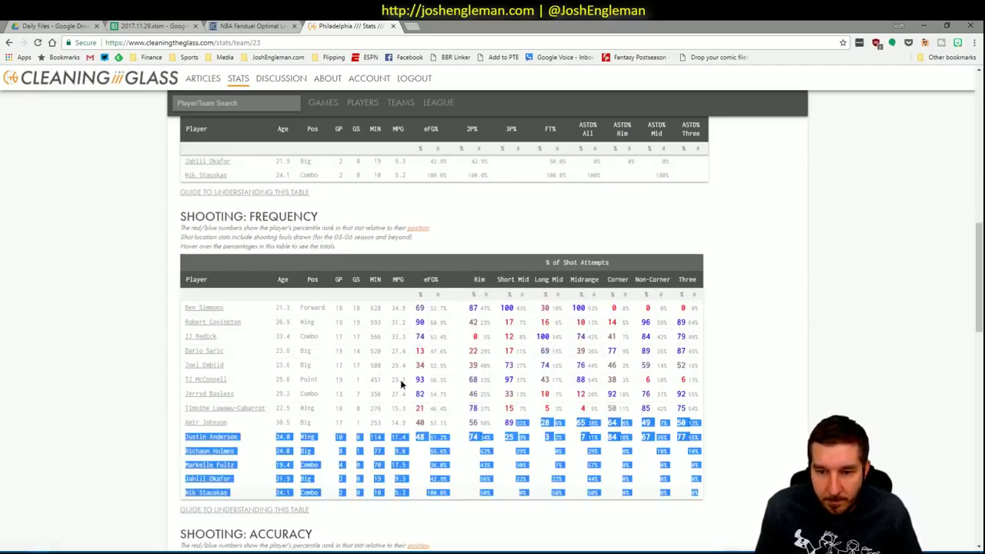
left_click_drag(370, 372, 178, 294)
Back in Excel, load the 76ers data on the CTG sheet and set the opponent to WAS.
left_click(87, 551)
left_click(61, 512)
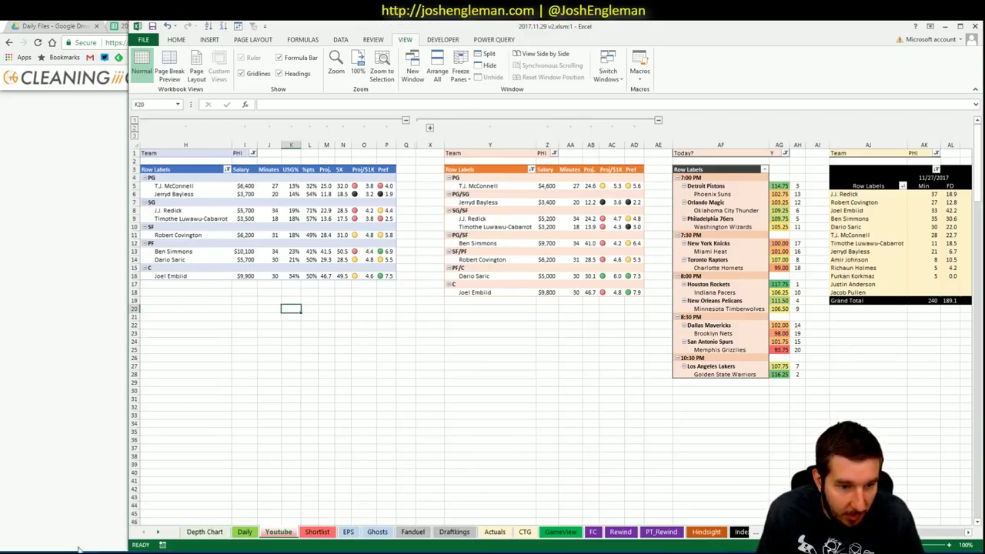
left_click(525, 532)
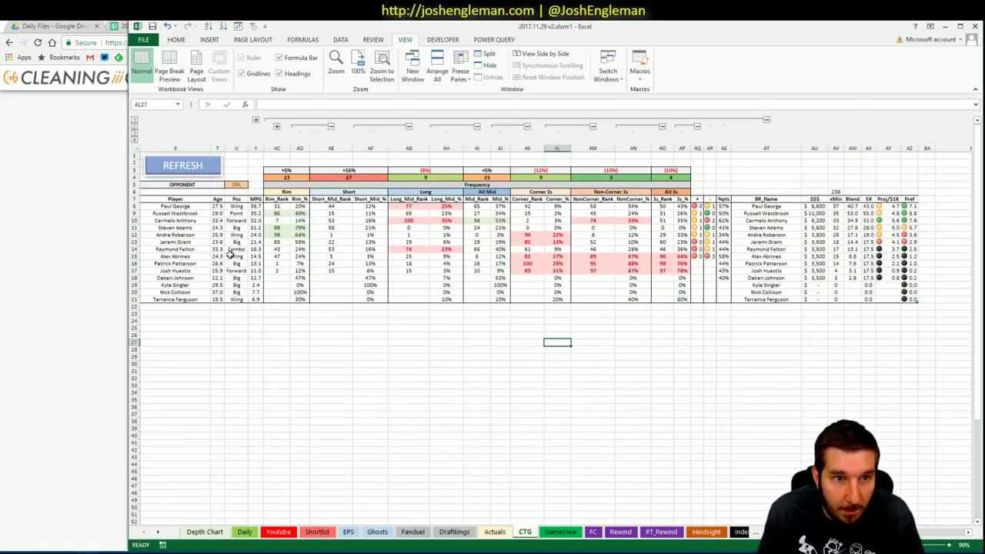
left_click(182, 164)
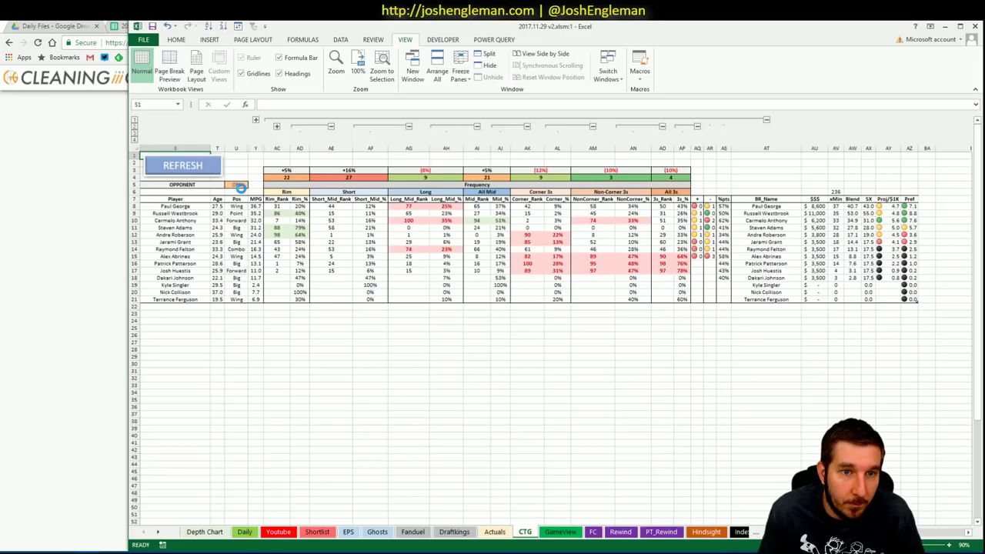
left_click(239, 186)
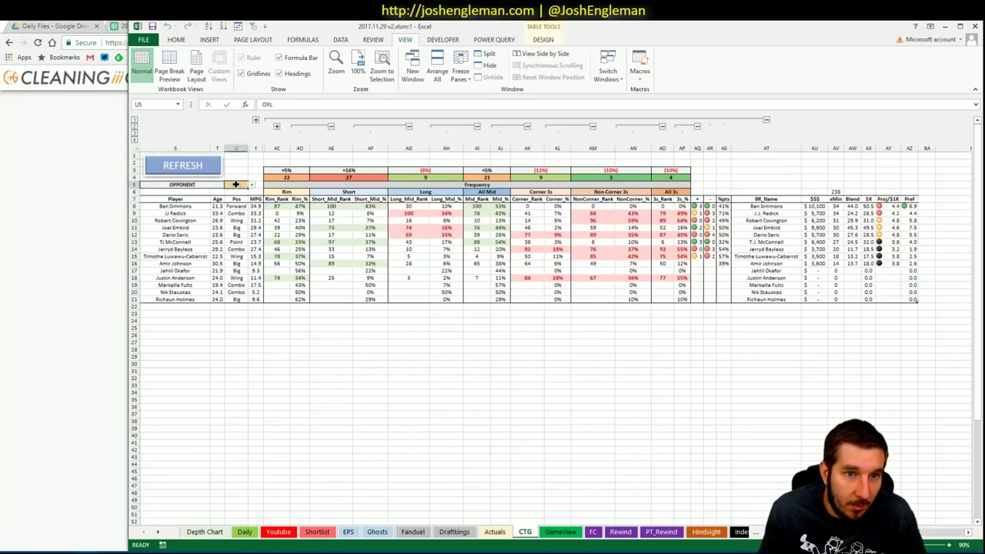
type("WAS")
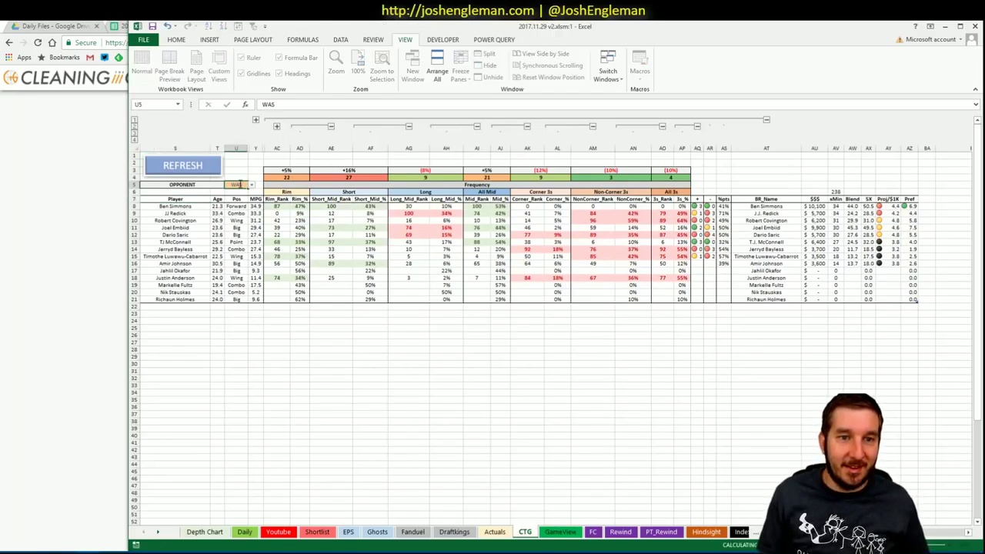
key("Return")
left_click(141, 523)
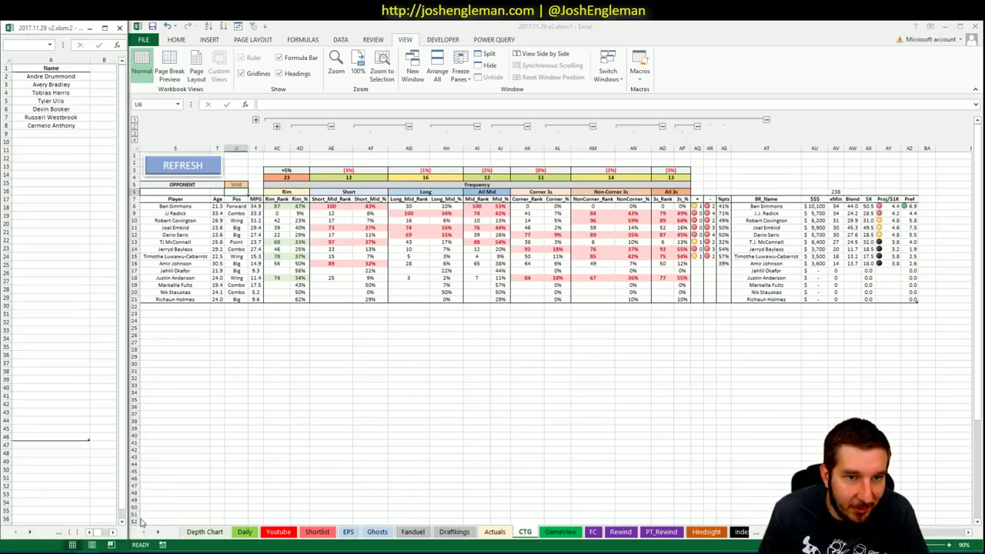
left_click(141, 523)
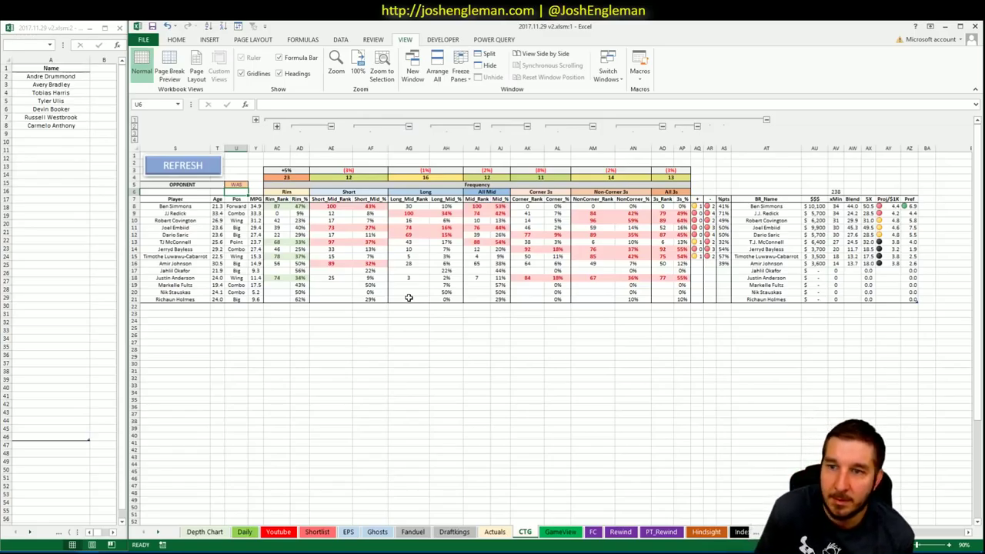
Fill the Pref cell of the first 76ers player down the column to carry over its icon formatting.
left_click(912, 207)
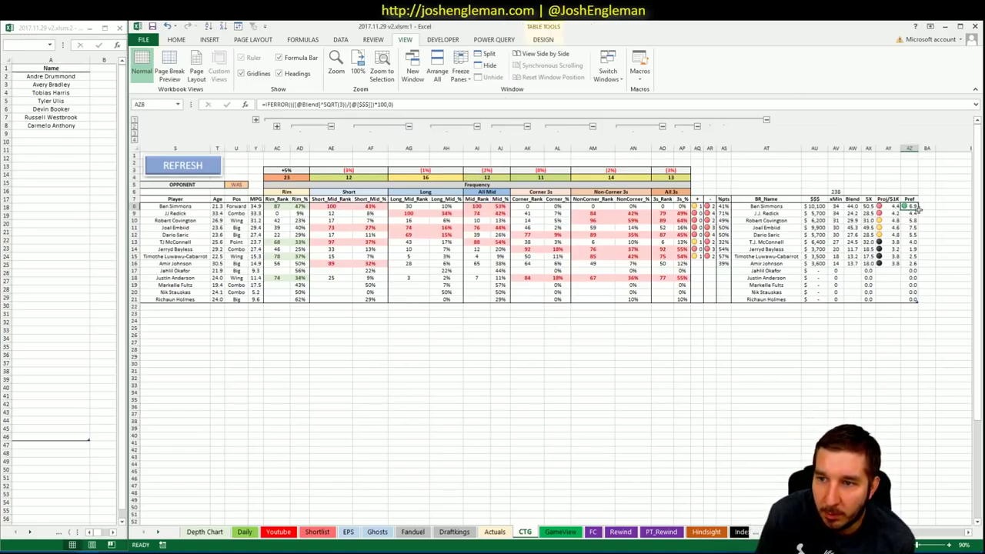
double_click(918, 209)
left_click(581, 343)
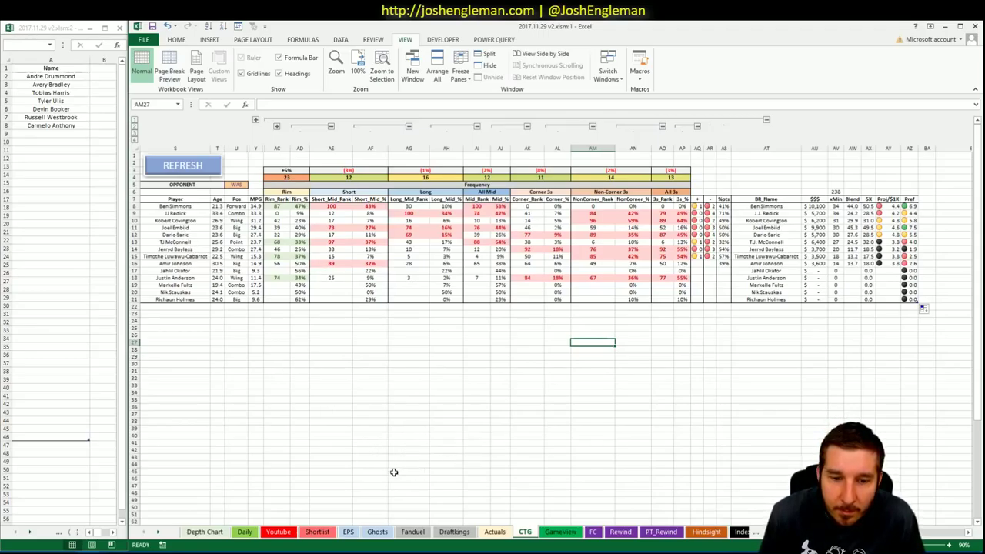
Return to the Youtube sheet and add Joel Embiid and Ben Simmons to the end of the shortlist's Name column.
left_click(278, 533)
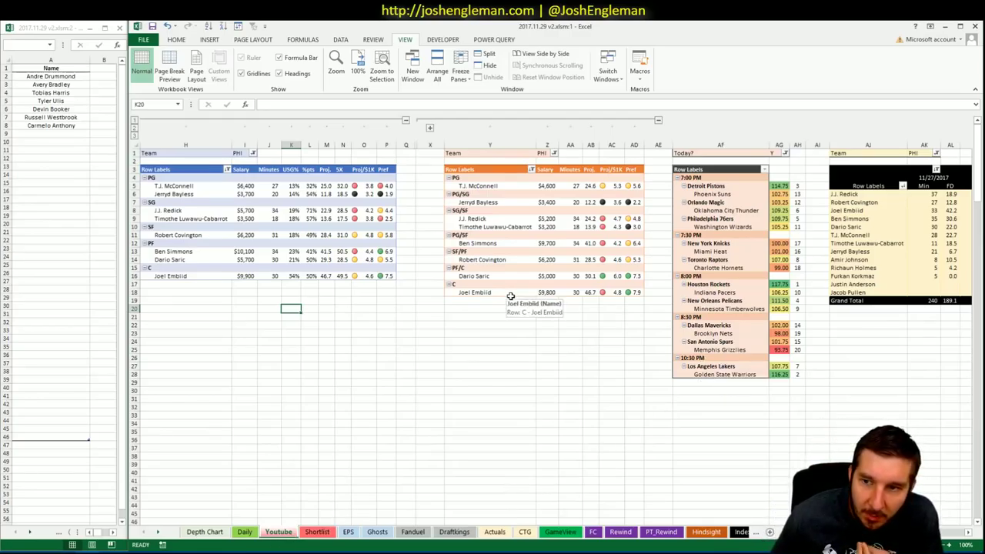
left_click(460, 331)
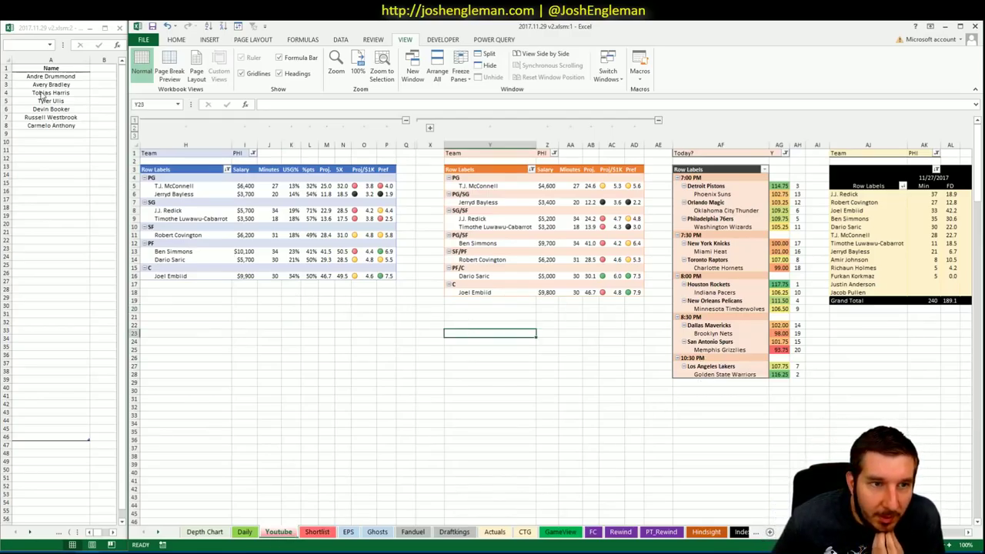
left_click(64, 144)
left_click(64, 134)
type("Jo")
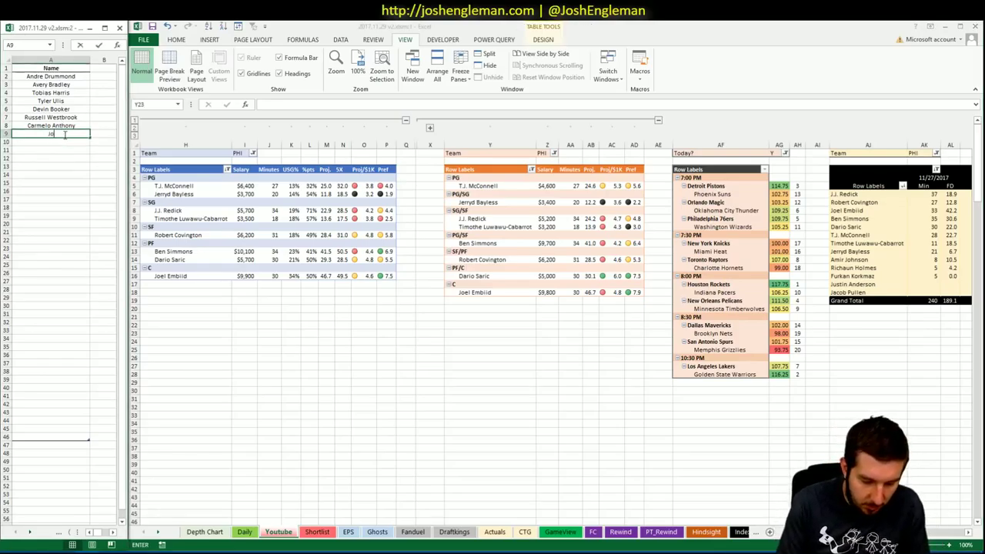
type("el Embiid")
key("Return")
type("Ben")
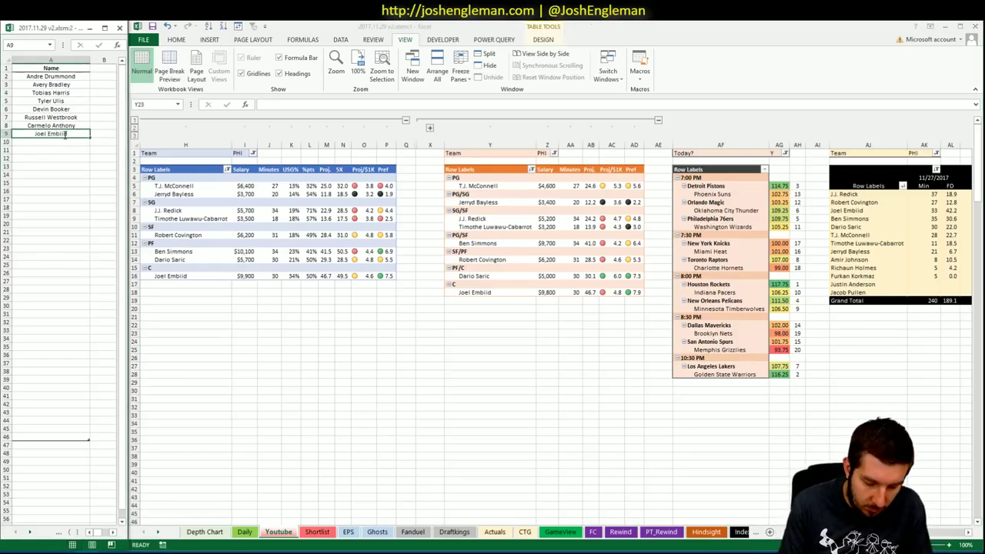
type(" Simmons")
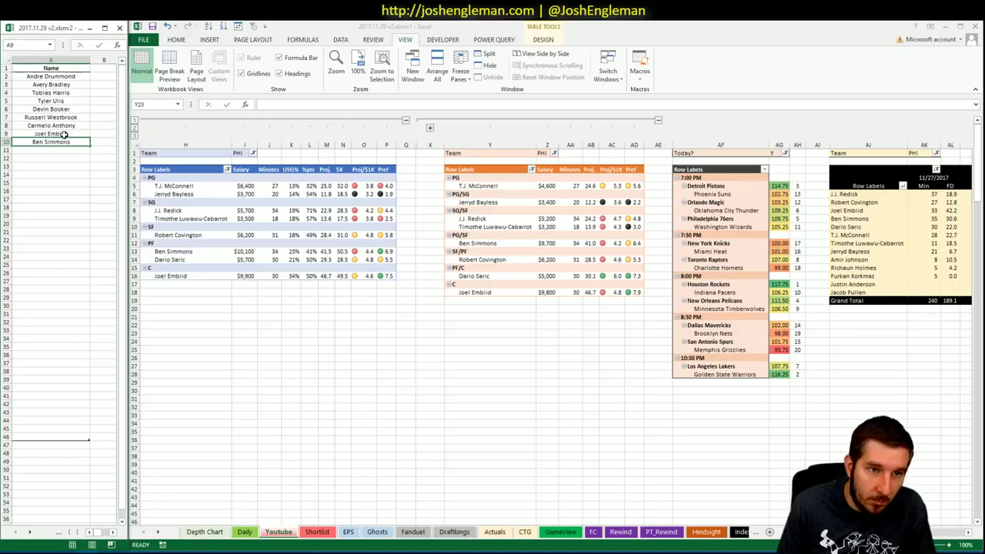
key("Return")
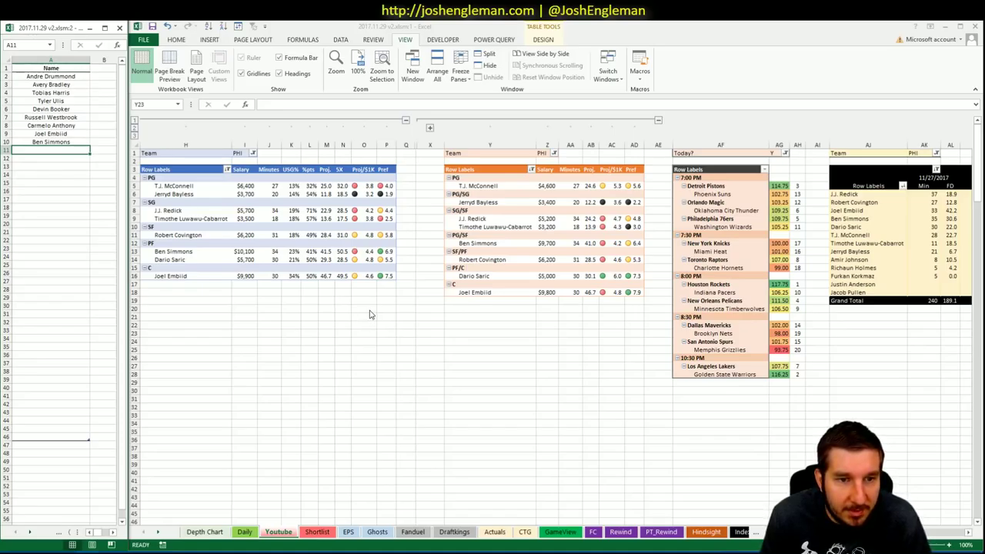
Set the Team filter to WAS in both projection tables and the recent-games table on the Youtube sheet.
left_click(476, 366)
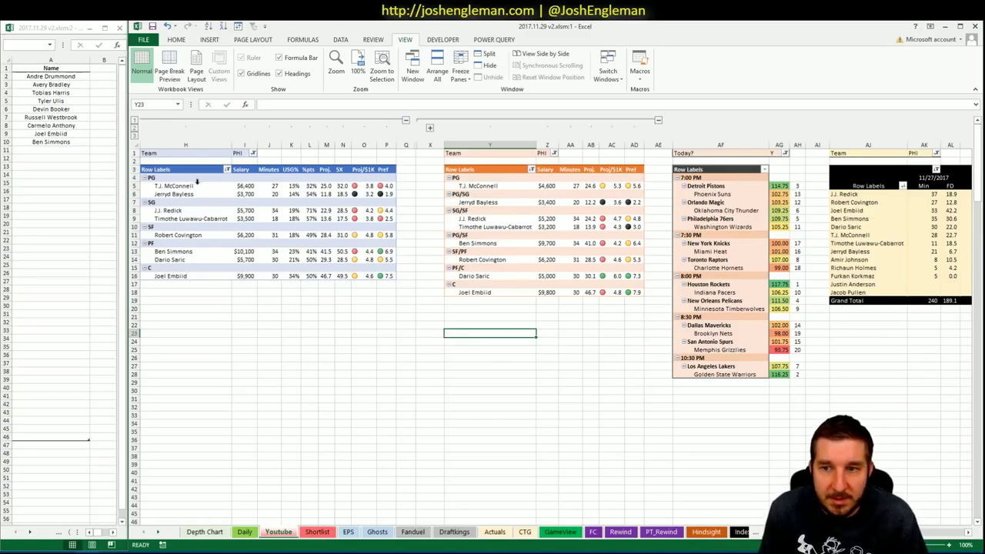
left_click(241, 159)
left_click(241, 153)
type("WAS")
key("Return")
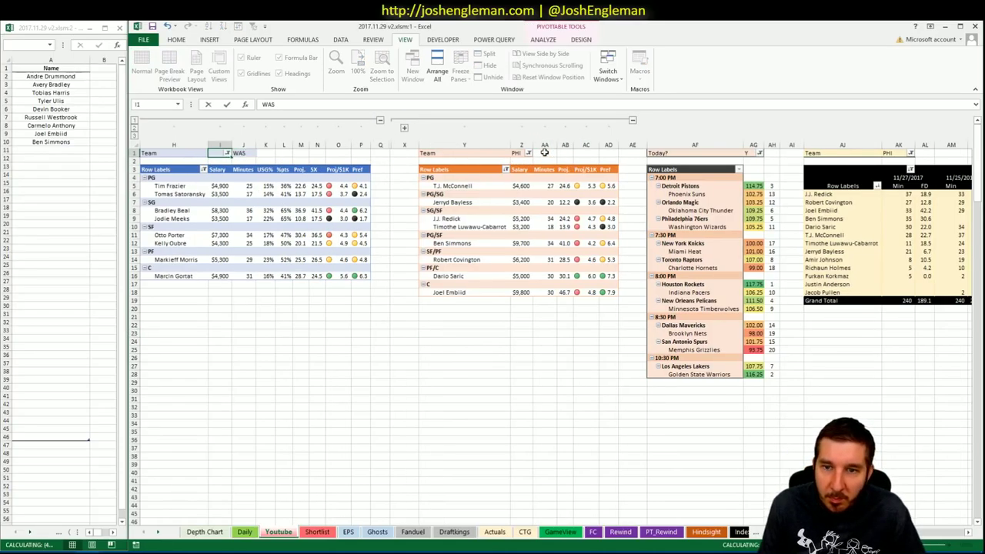
left_click(521, 155)
type("WAS")
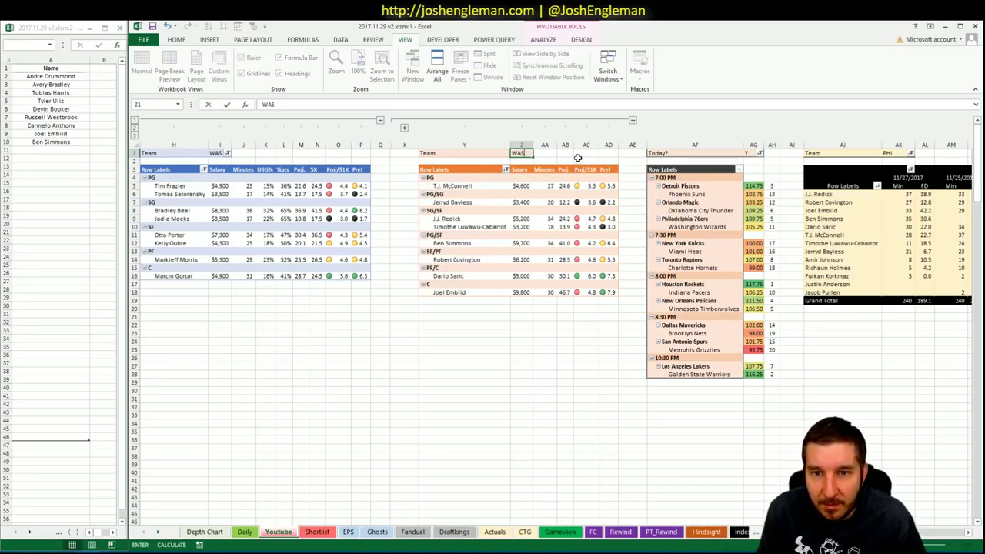
key("Return")
left_click(878, 154)
type("WAS")
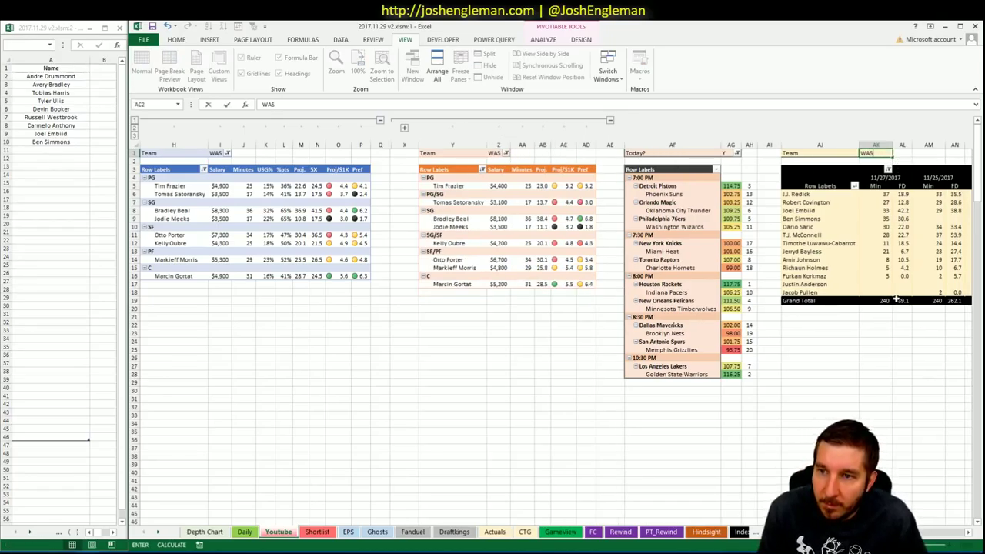
key("Return")
left_click(879, 432)
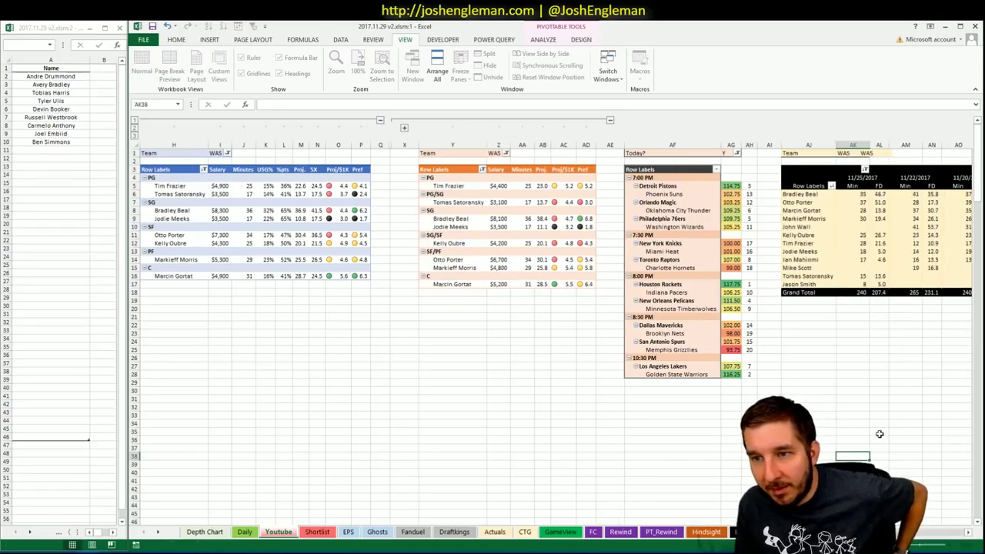
left_click(411, 348)
left_click(229, 333)
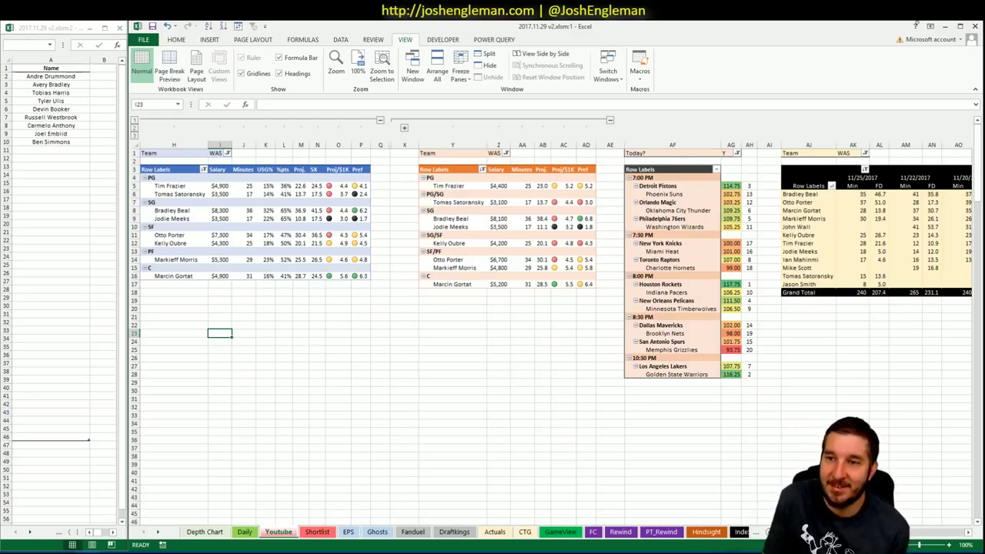
Refresh the recent-games pivot table for Washington.
right_click(861, 235)
left_click(893, 279)
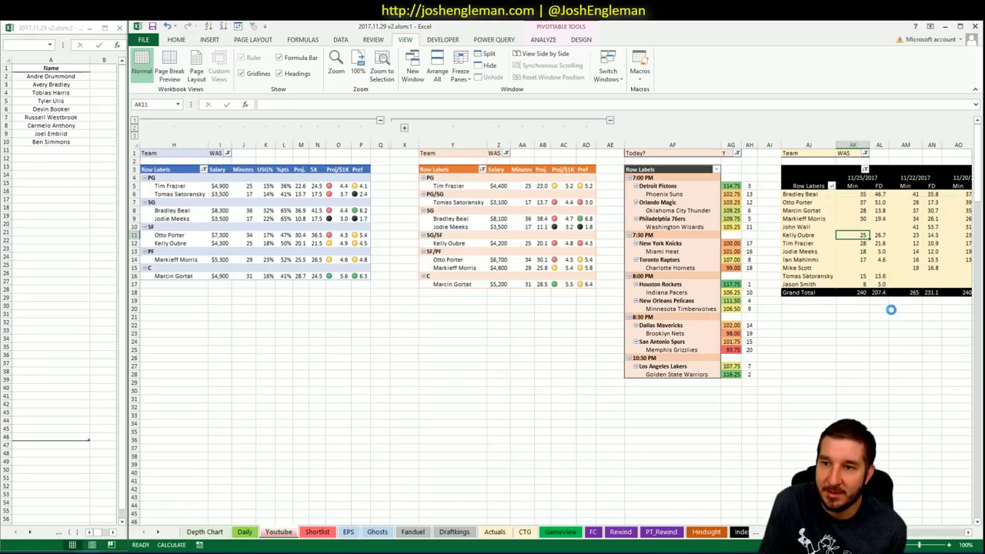
left_click(482, 356)
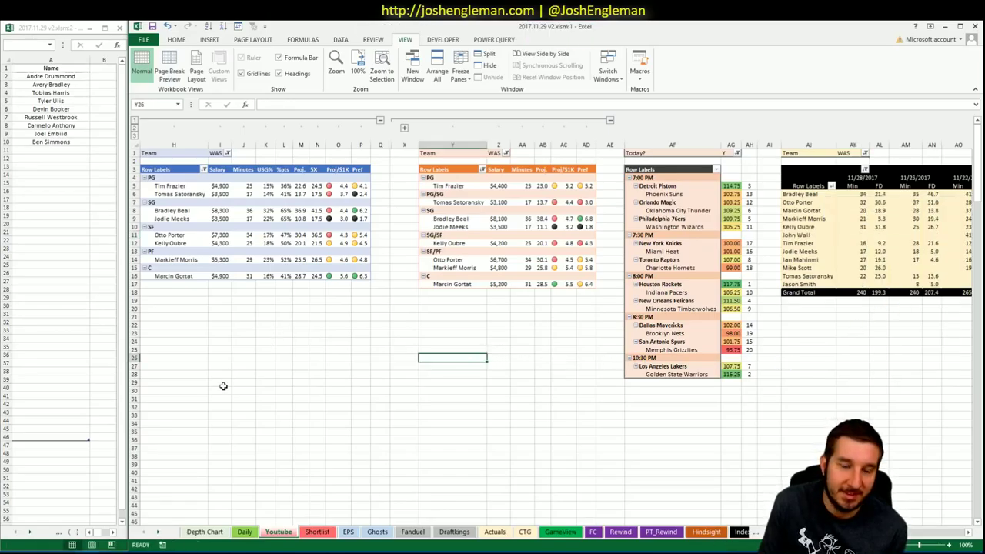
left_click(279, 333)
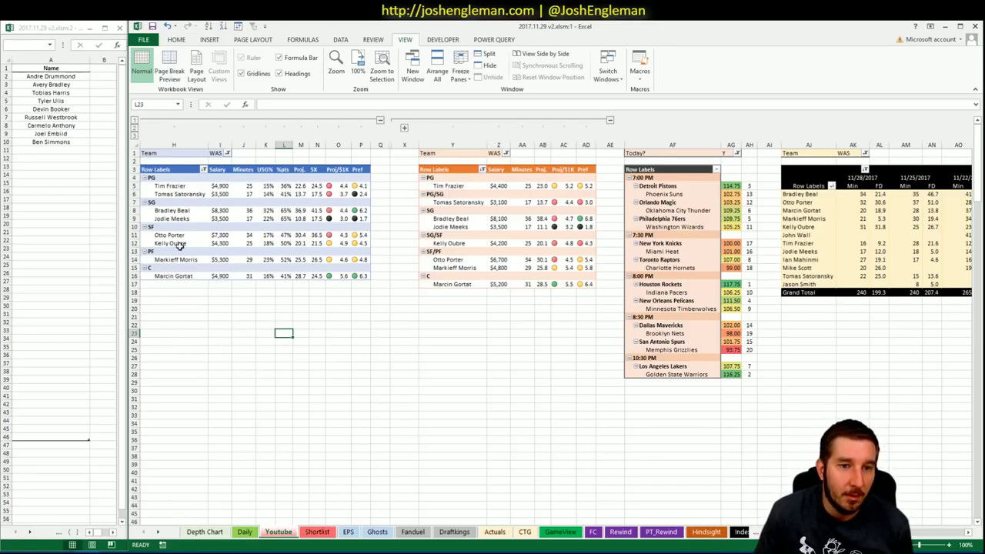
Switch to Chrome and open the Washington Wizards team page on Cleaning the Glass.
left_click(39, 548)
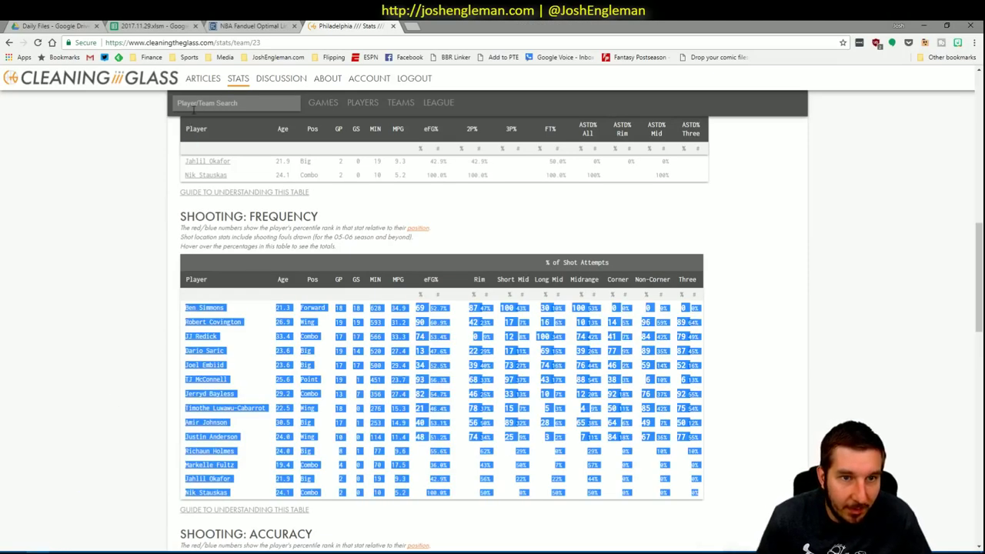
left_click(206, 104)
type("wizar")
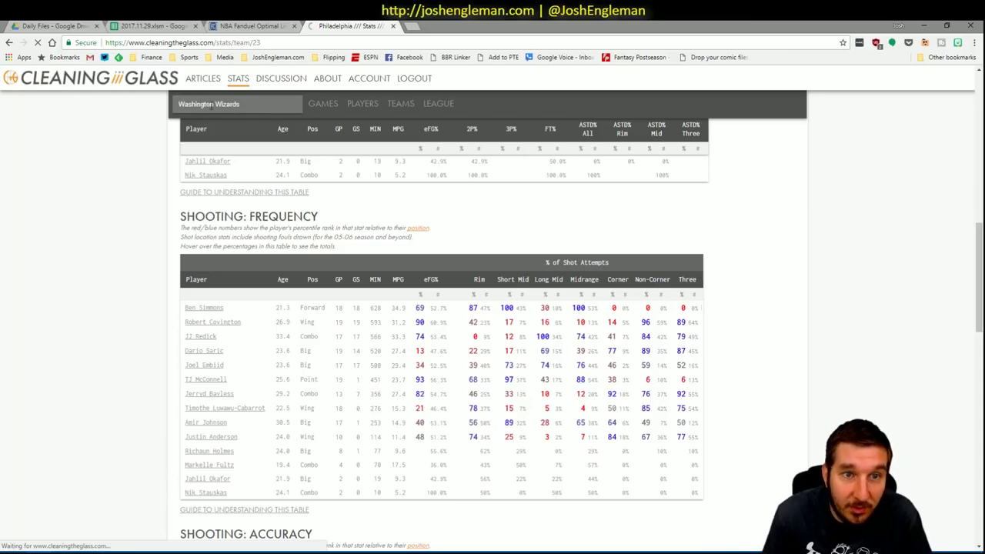
left_click(225, 127)
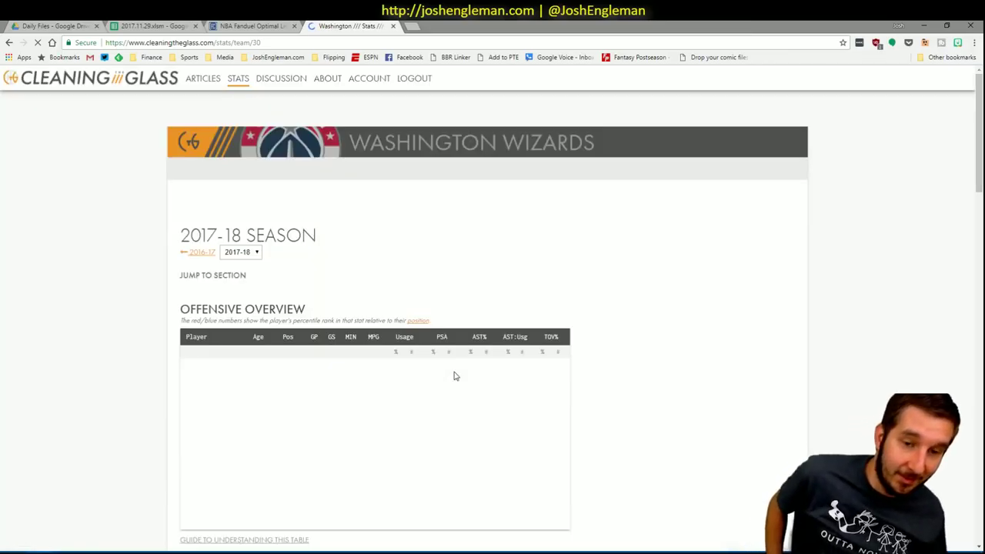
left_click_drag(569, 531, 183, 363)
left_click(654, 404)
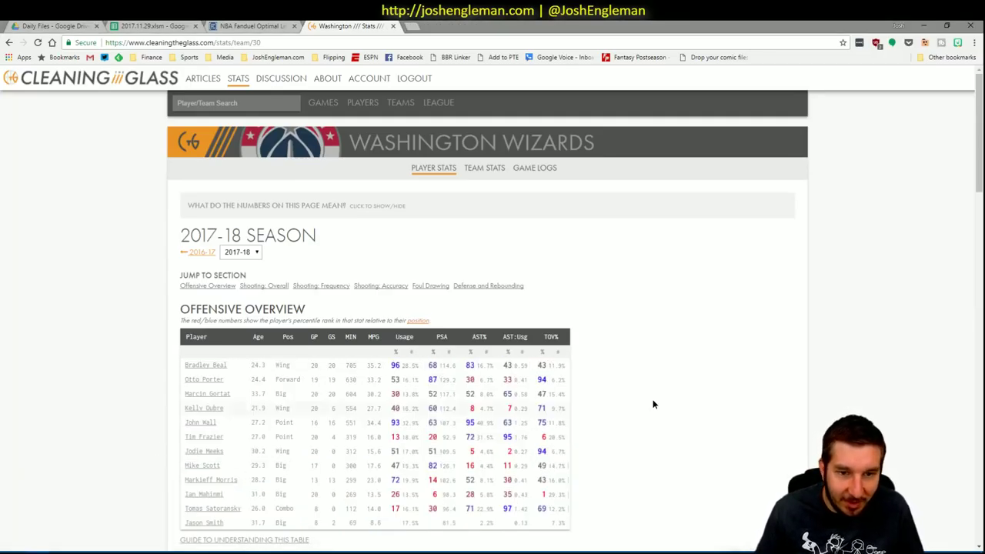
Copy all player rows of the Wizards' Shooting: Frequency table.
scroll(654, 404, "down", 10)
left_click_drag(673, 440, 198, 253)
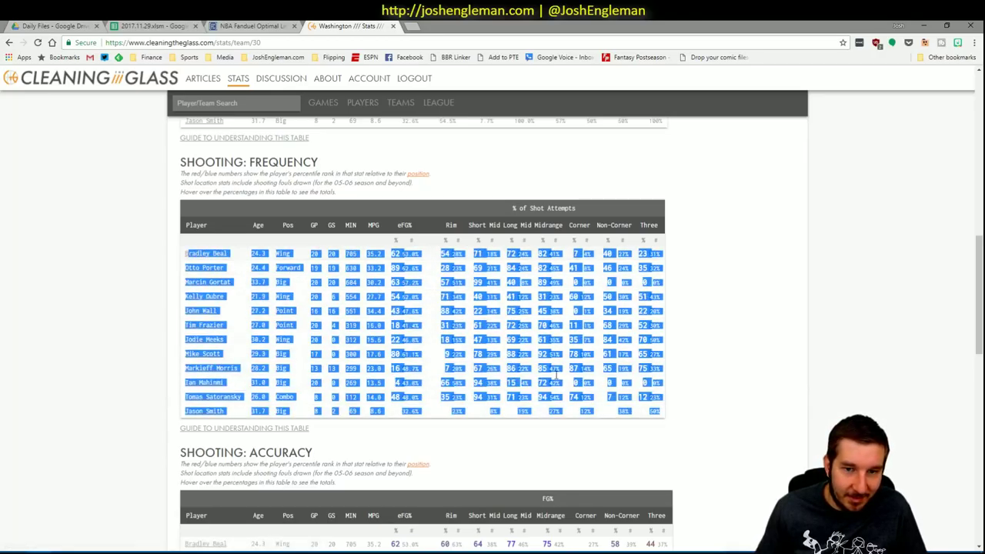
left_click(656, 431)
left_click_drag(661, 412, 185, 254)
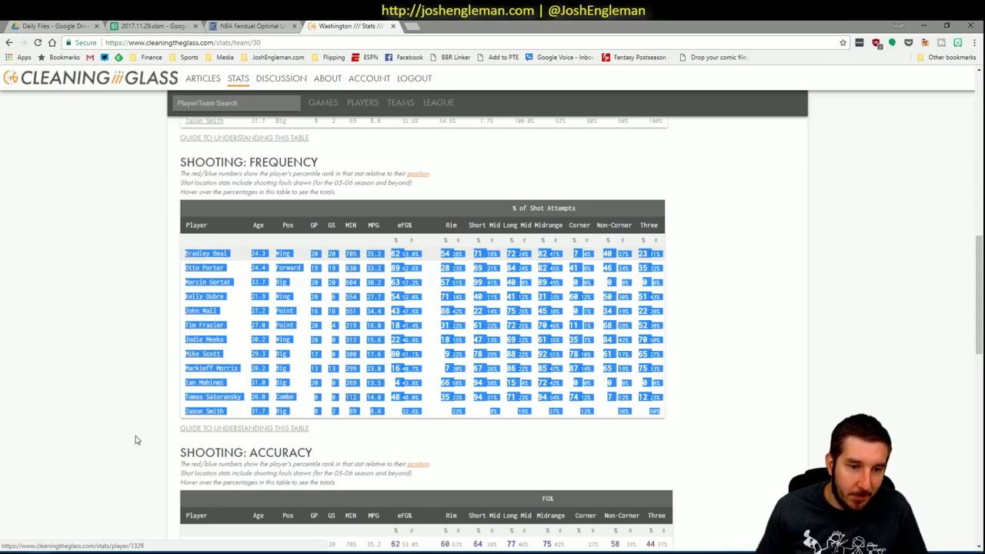
Back in Excel, load the Wizards data on the CTG sheet and set the opponent to PHI.
key("alt+Tab")
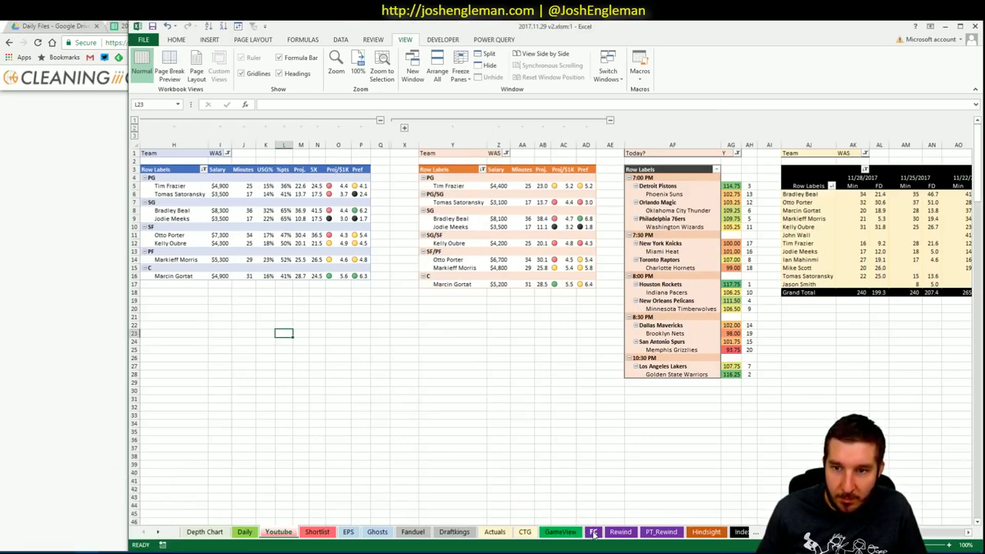
left_click(528, 534)
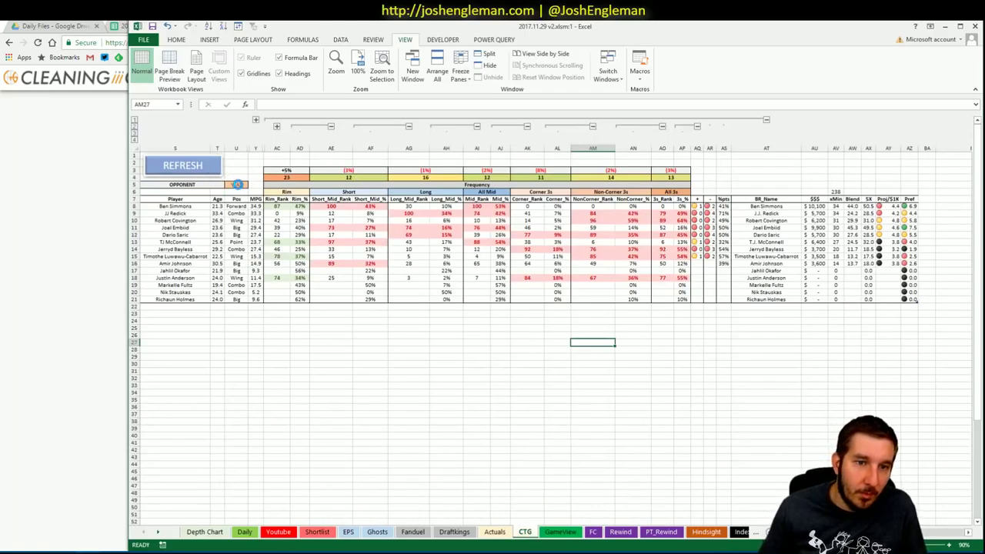
left_click(238, 185)
type("PHI")
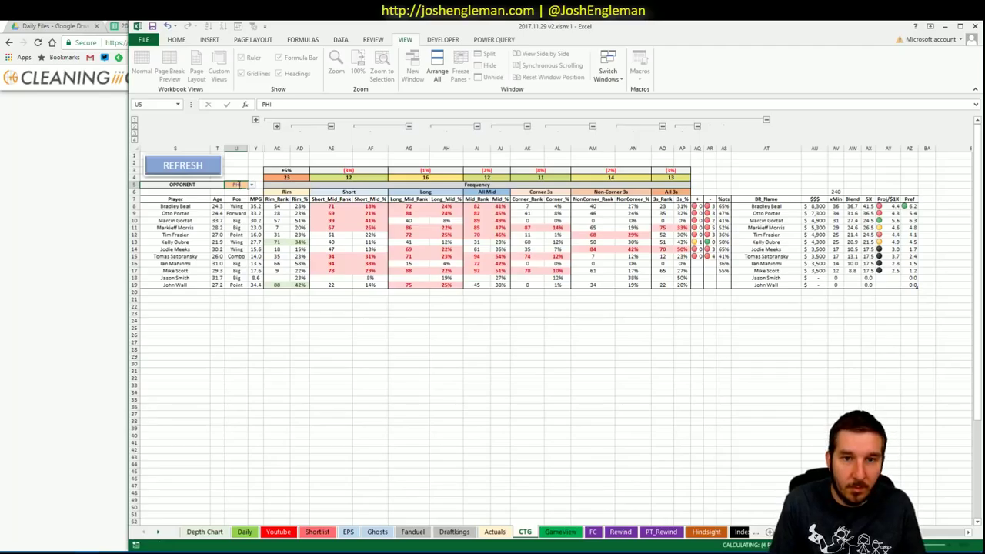
key("Return")
left_click(620, 478)
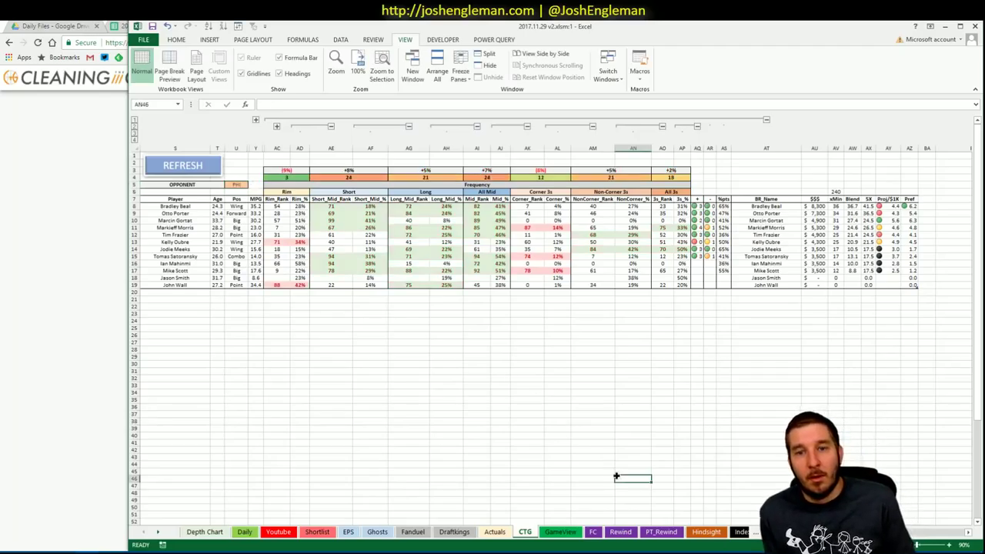
Fill the Pref cell of the first Wizards player down the column to carry over its icon formatting.
left_click(604, 358)
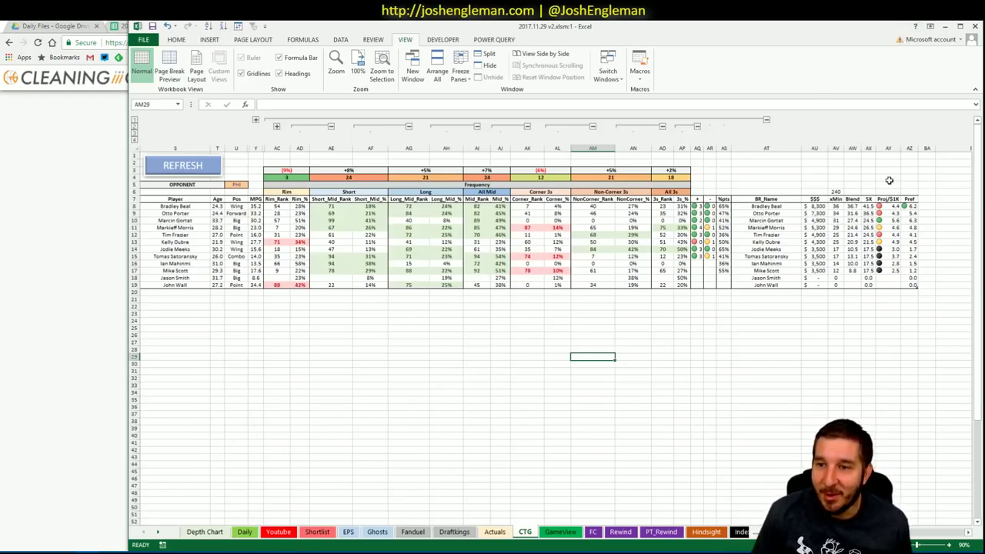
left_click(914, 207)
double_click(920, 209)
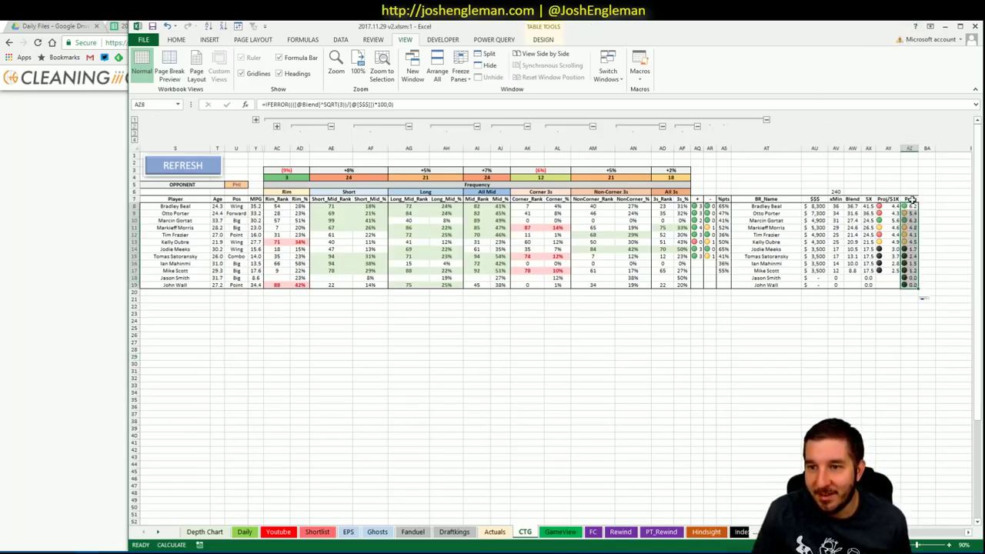
Return to the Youtube sheet, bring back the shortlist window and add Bradley Beal below Ben Simmons.
left_click(245, 532)
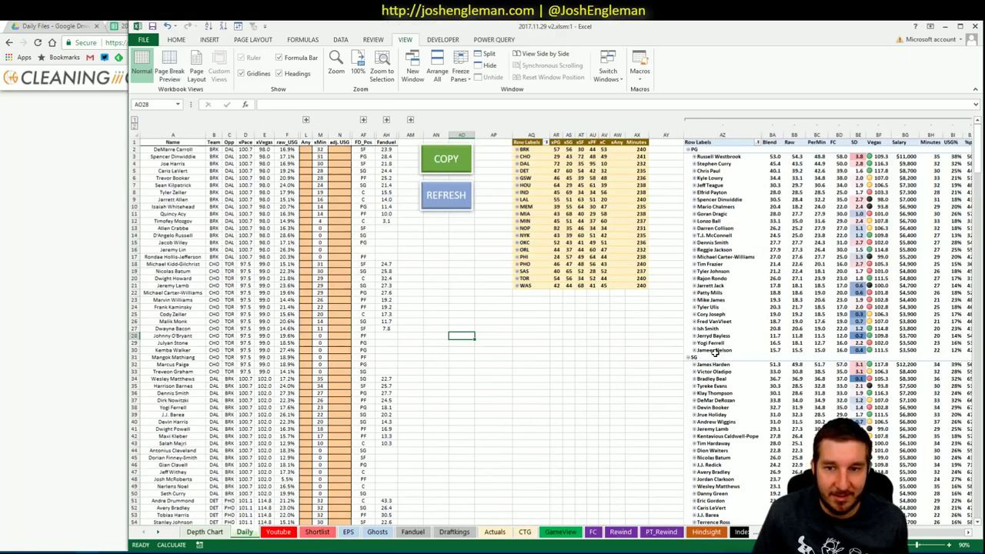
left_click(278, 532)
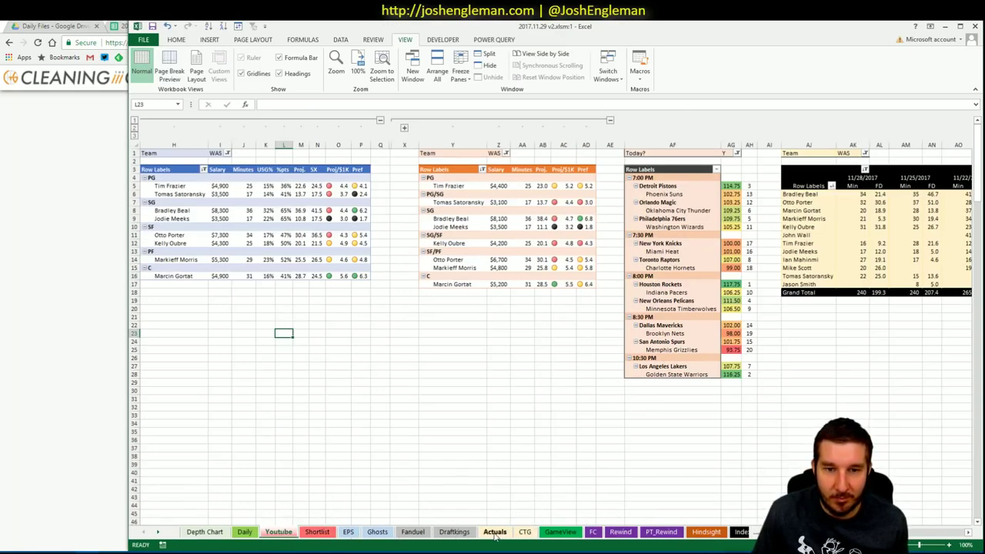
mouse_move(88, 551)
left_click(137, 510)
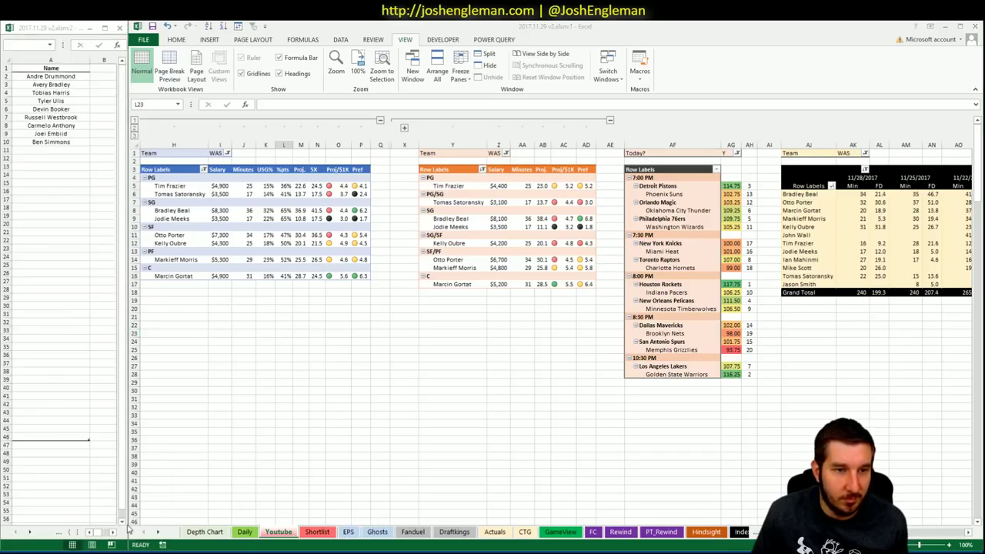
left_click(66, 147)
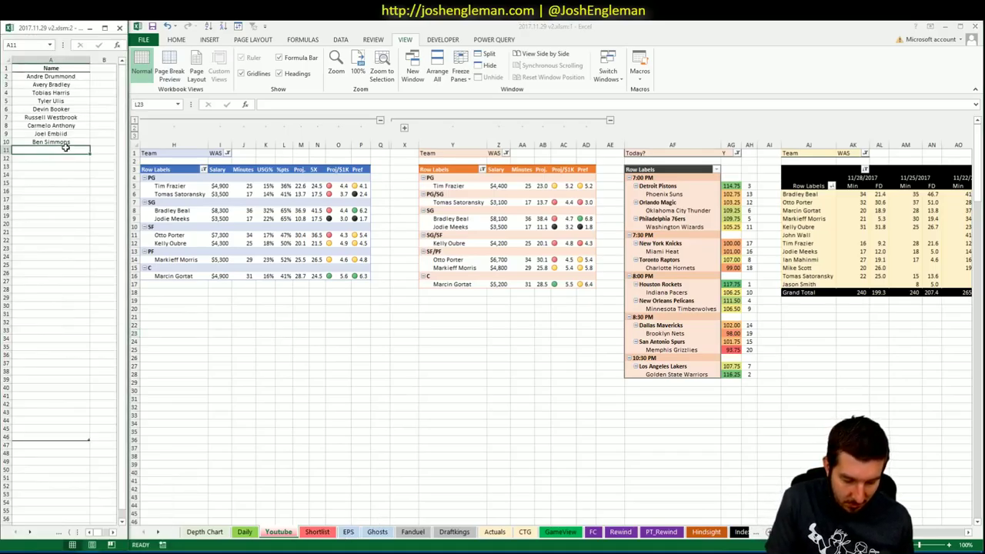
type("Bradley Bea")
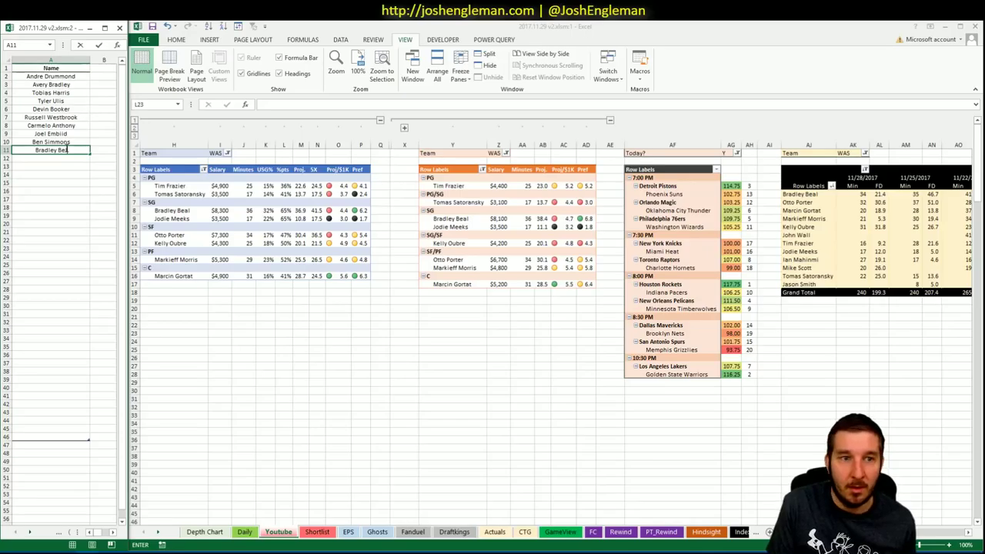
type("l")
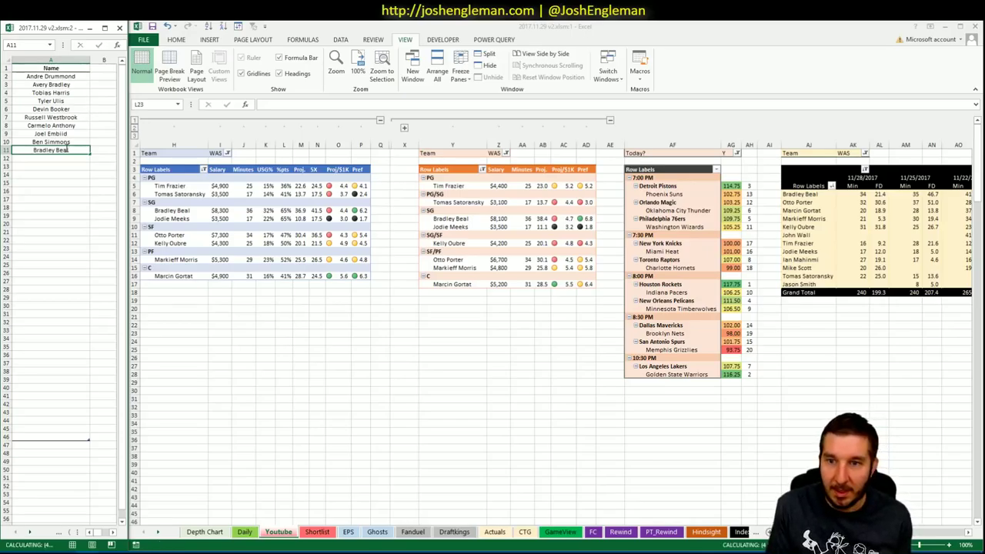
key("Return")
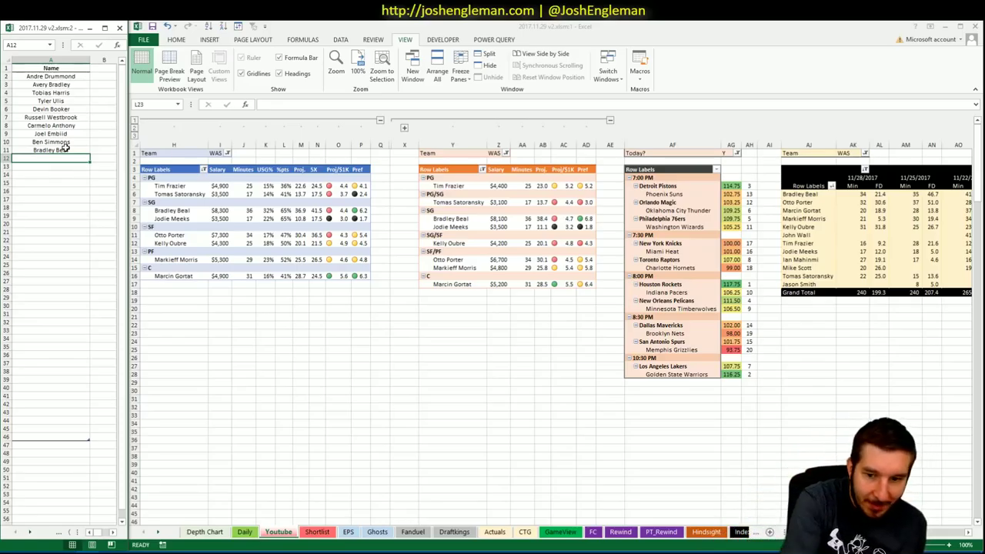
Check the Wizards' matchup on the CTG sheet and add Otto Porter to the shortlist below Bradley Beal.
left_click(527, 532)
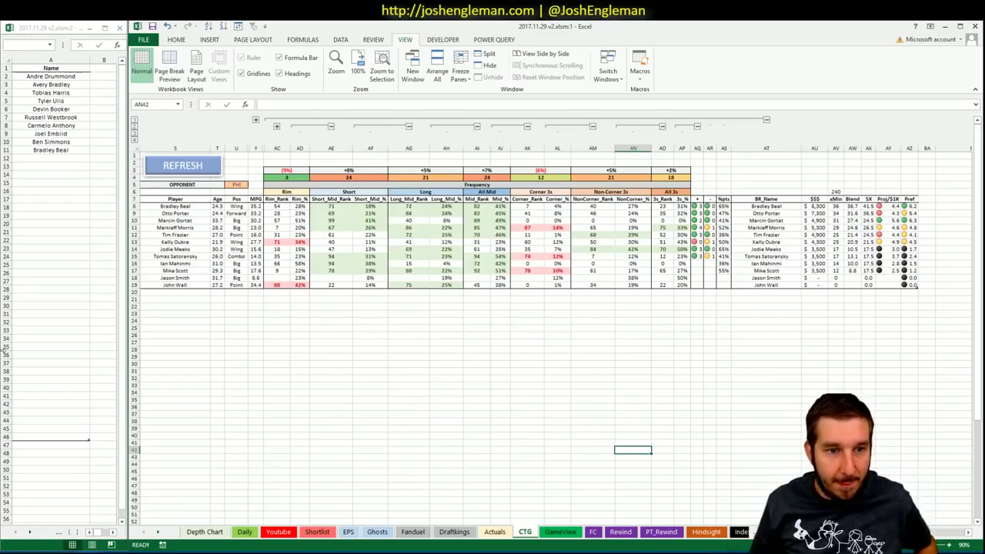
left_click(53, 158)
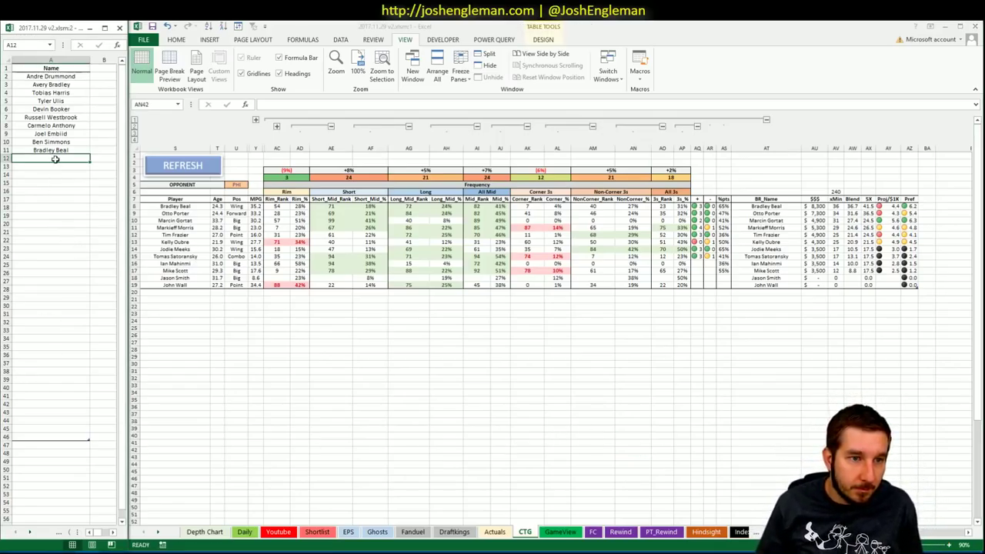
type("OTTOP")
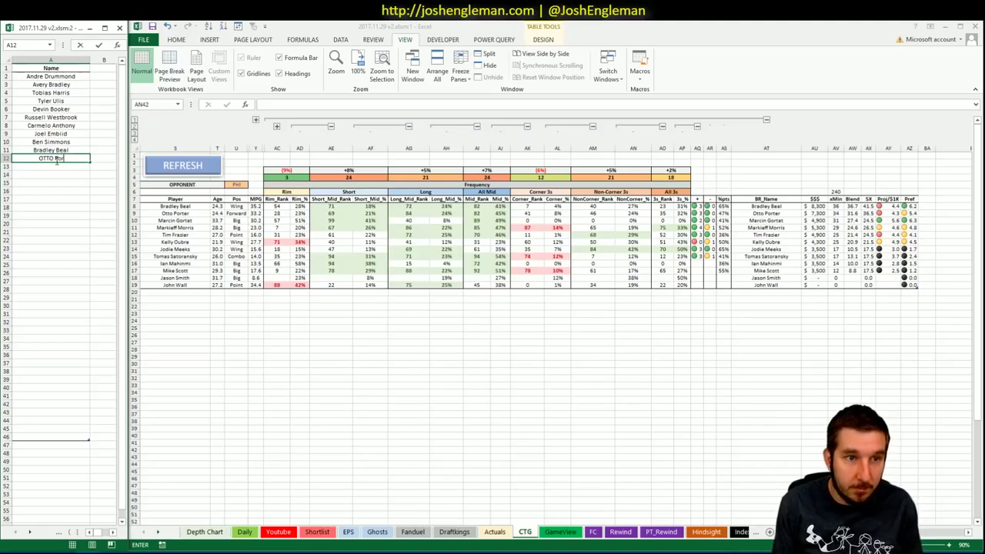
key("BackSpace")
key("BackSpace")
key("BackSpace")
key("BackSpace")
key("BackSpace")
type("Otto Porter")
key("Return")
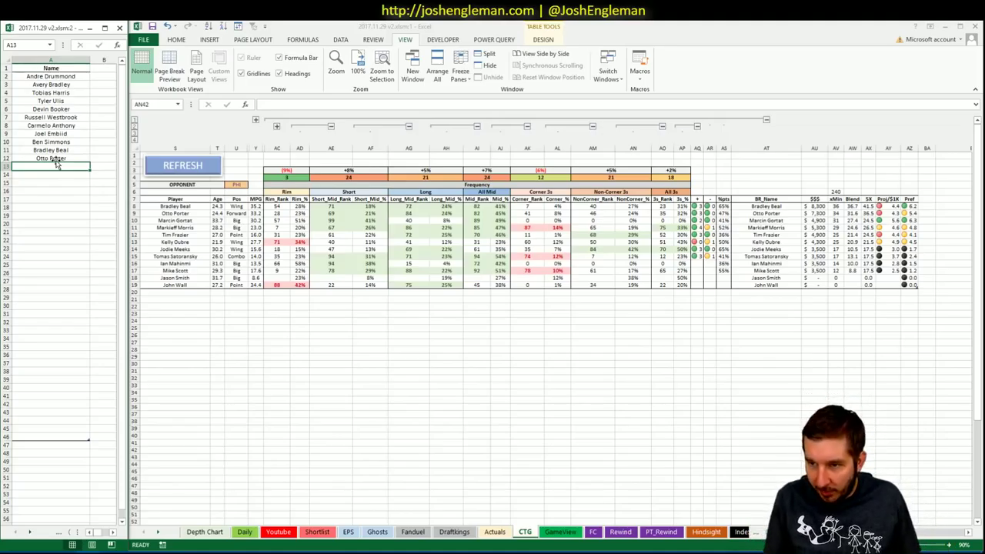
Return to the Youtube sheet, save the workbook and set the Team filters of both salary tables and the game log to NYK.
left_click(279, 532)
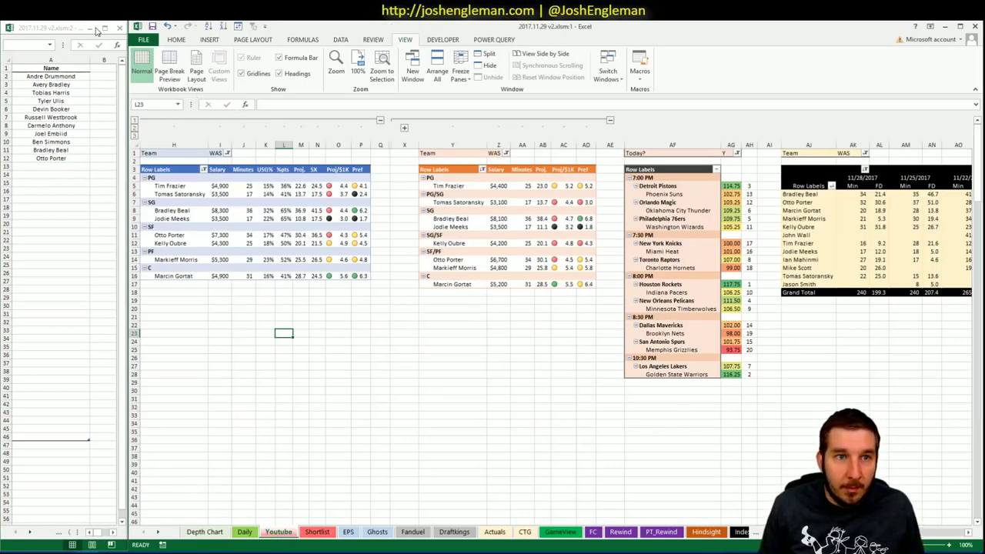
left_click(153, 28)
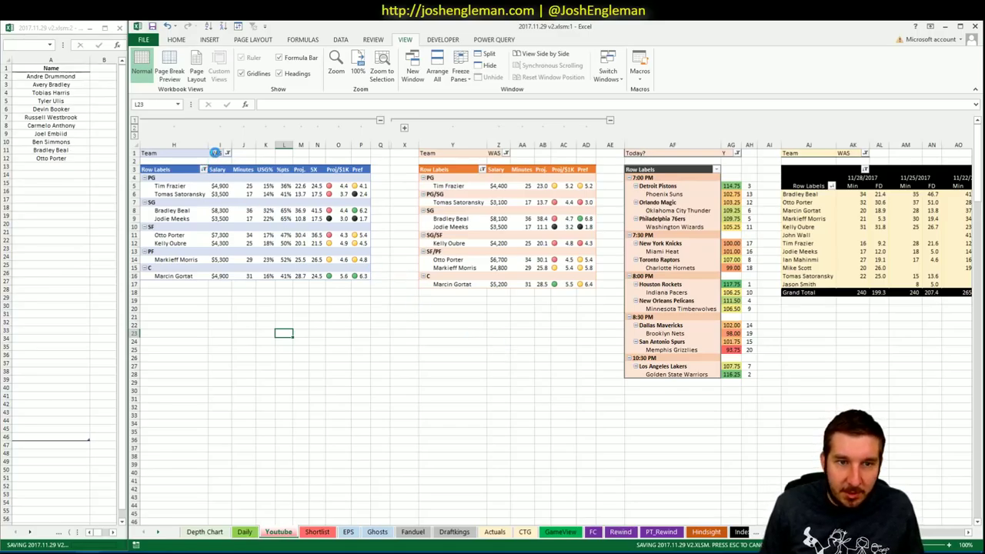
left_click(218, 153)
type("NYK")
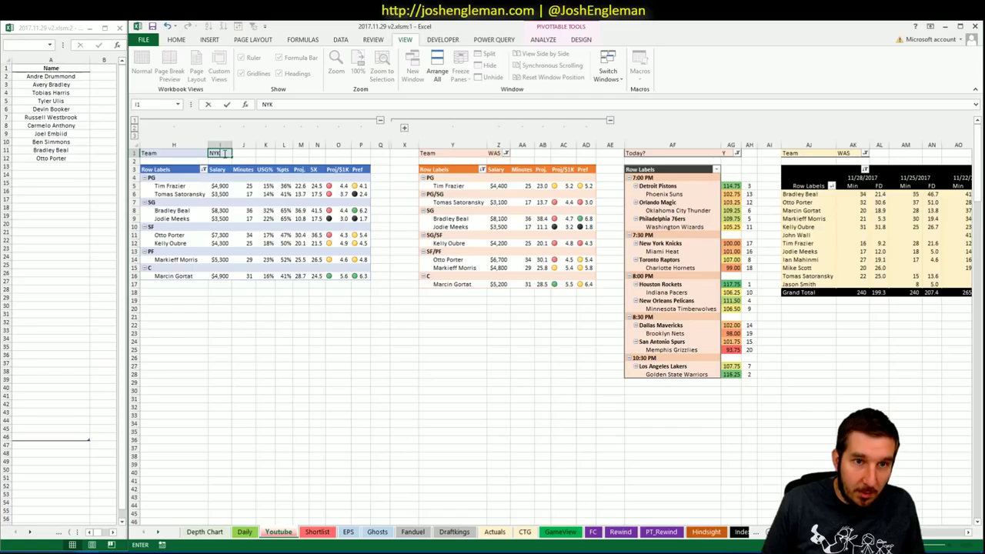
key("Return")
left_click(496, 153)
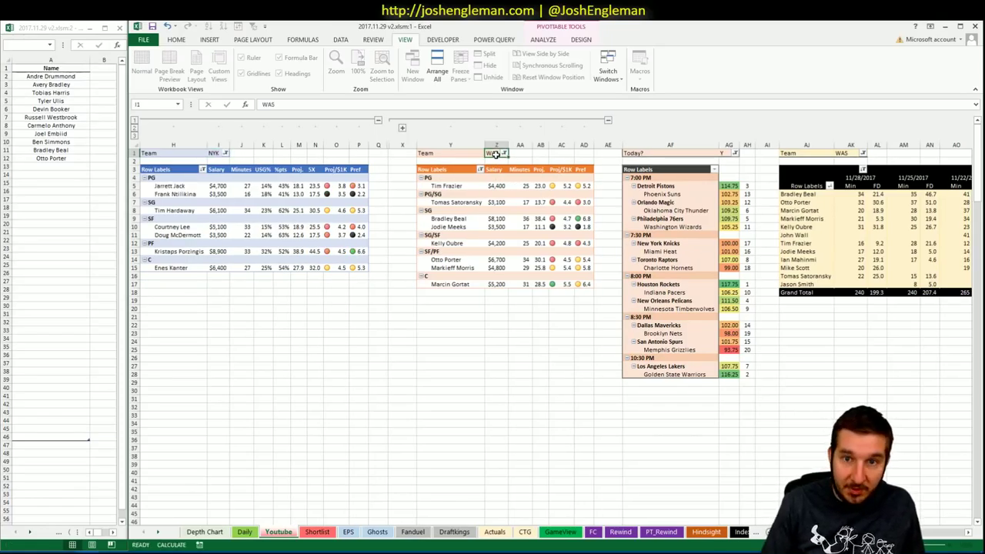
type("NYK")
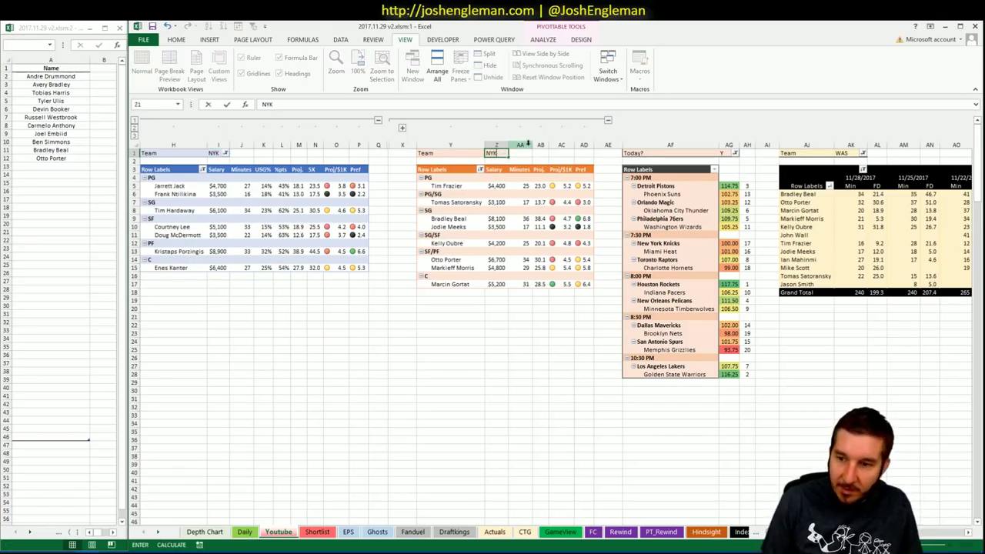
key("Return")
left_click(842, 154)
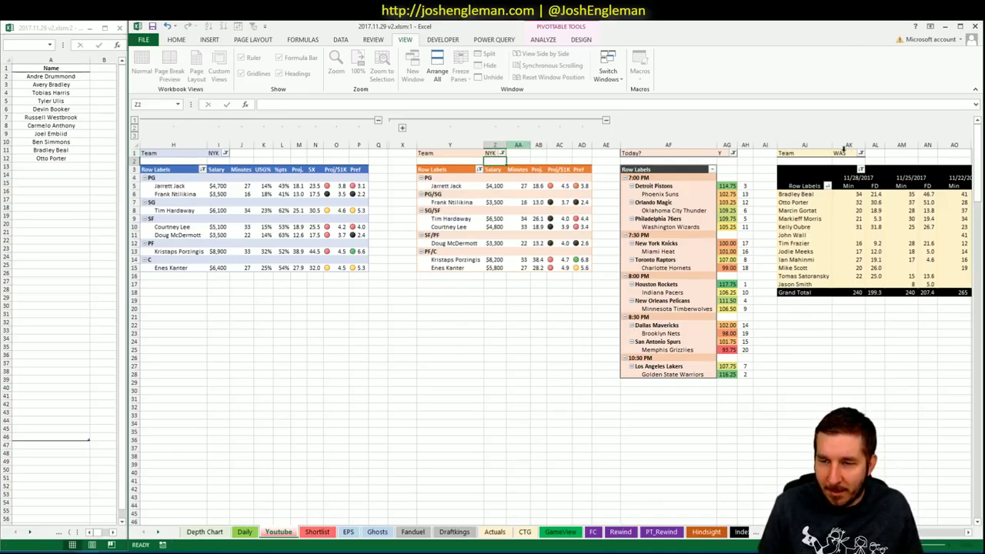
type("NYK")
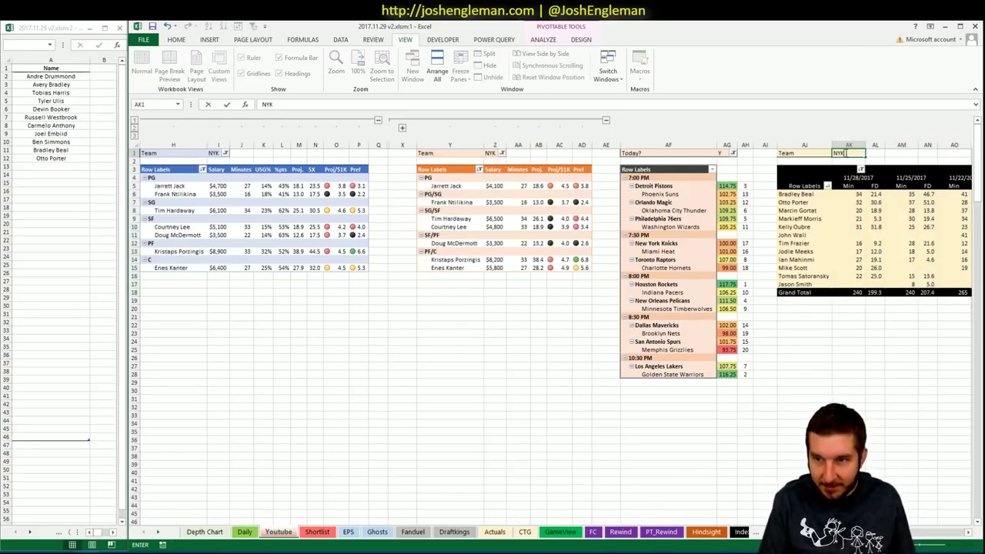
key("Return")
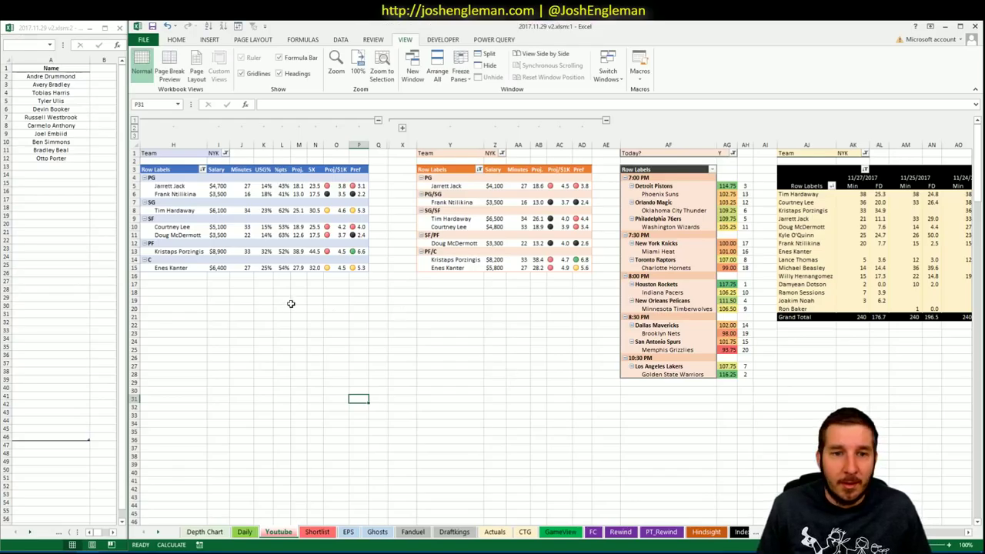
Review the Knicks' minutes and fantasy points by game in the game log beside their projections.
left_click(292, 300)
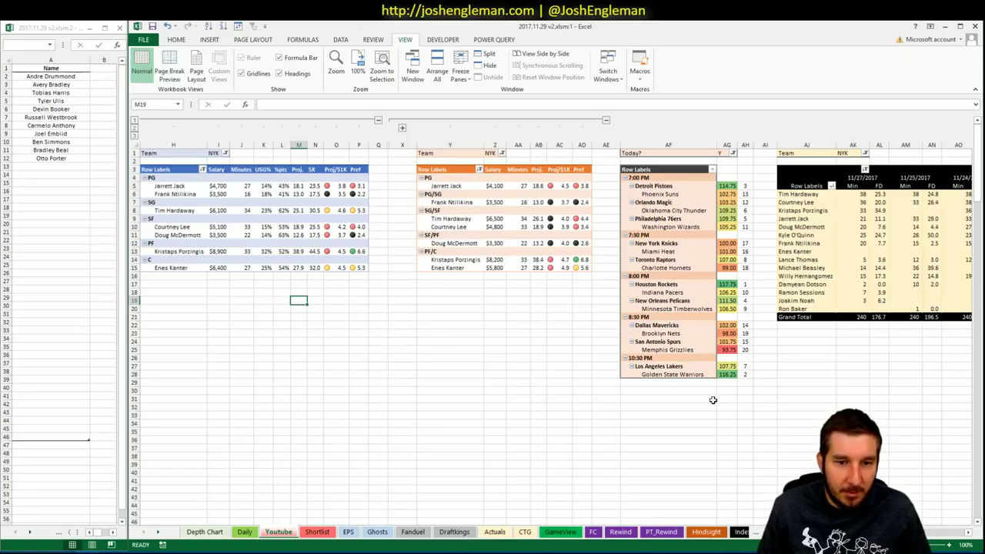
scroll(554, 331, "right", 8)
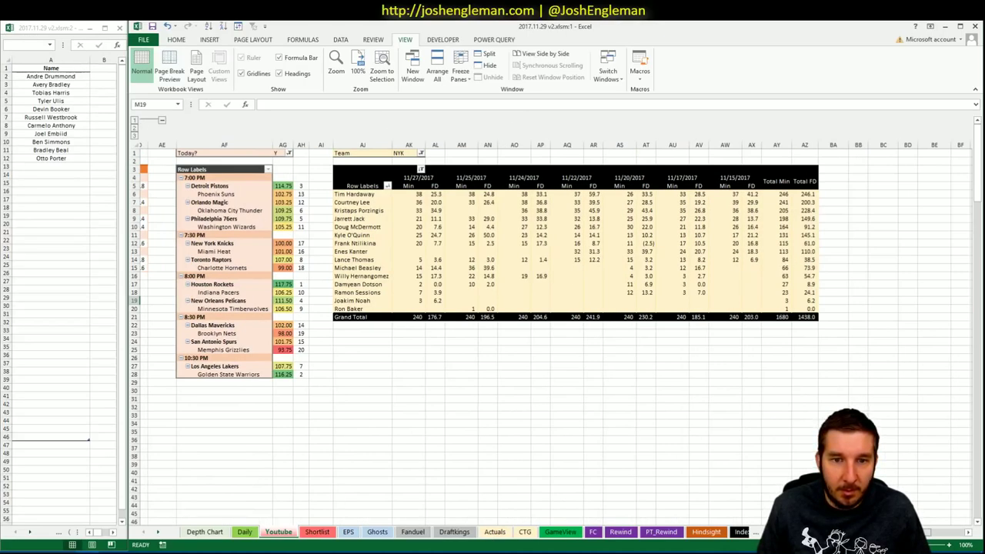
scroll(554, 331, "left", 1)
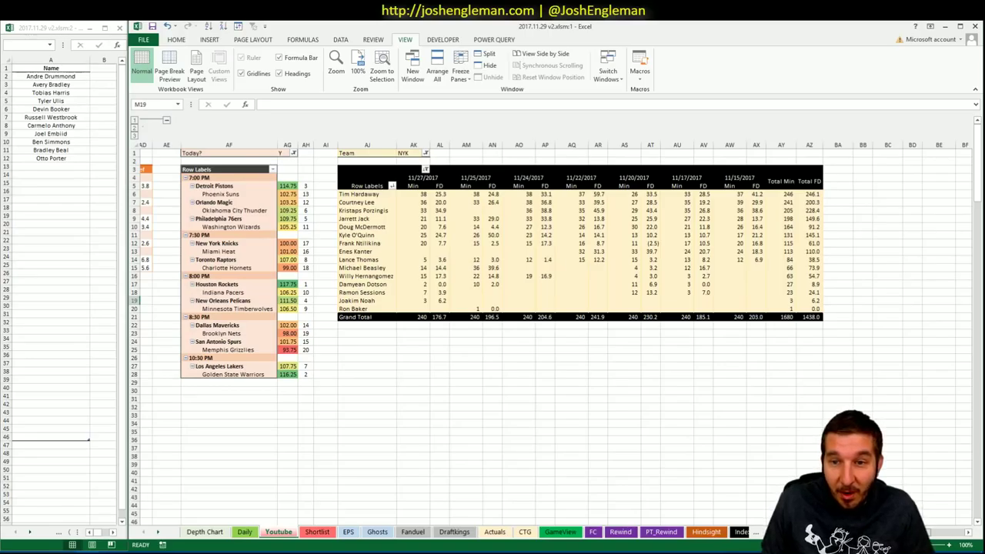
scroll(554, 331, "left", 10)
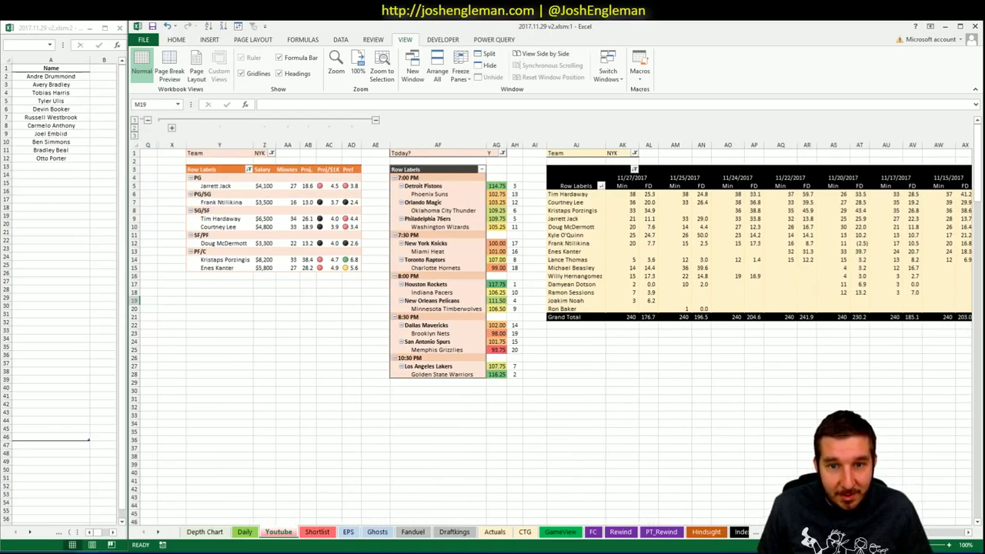
scroll(554, 331, "left", 5)
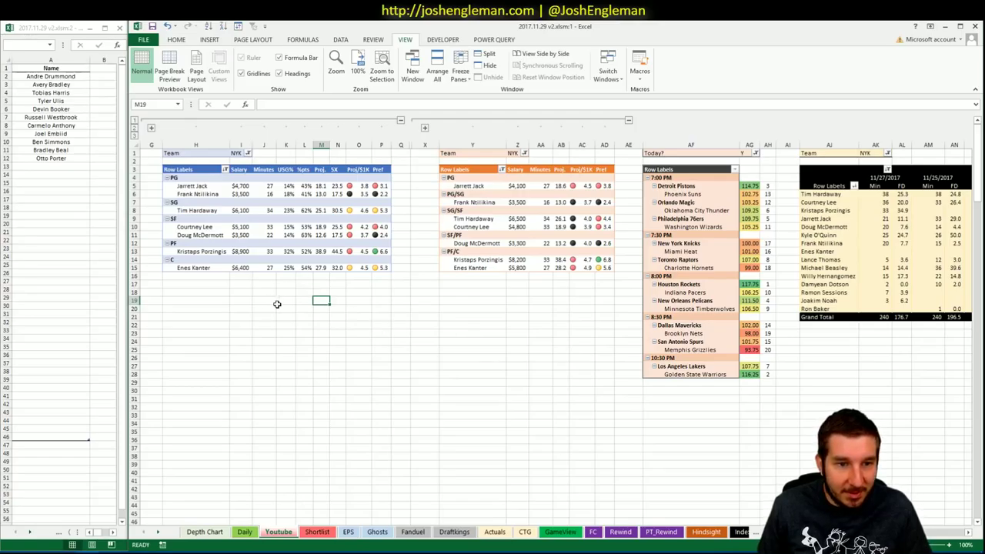
Switch to Cleaning the Glass in the browser and open the New York Knicks team page.
key("alt+Tab")
left_click(259, 106)
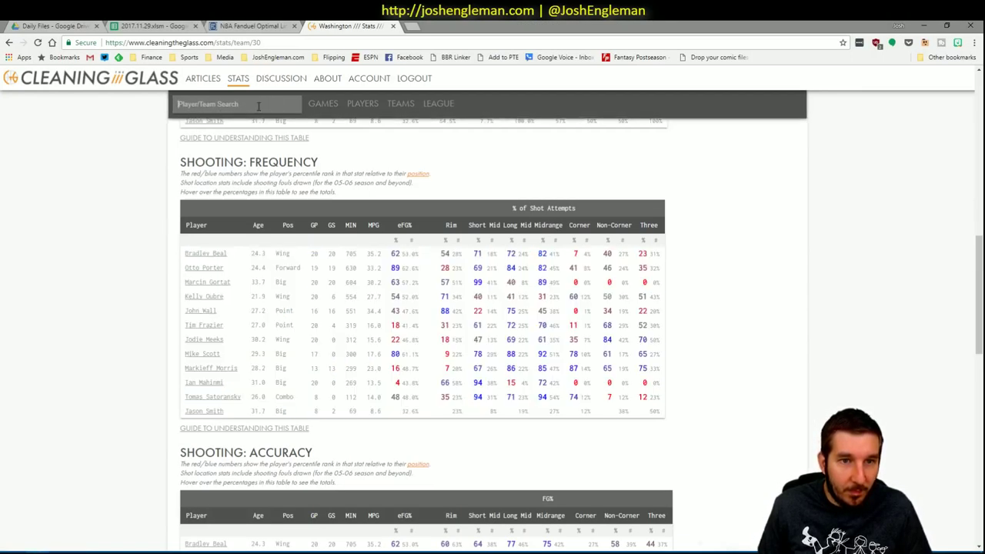
type("kmk")
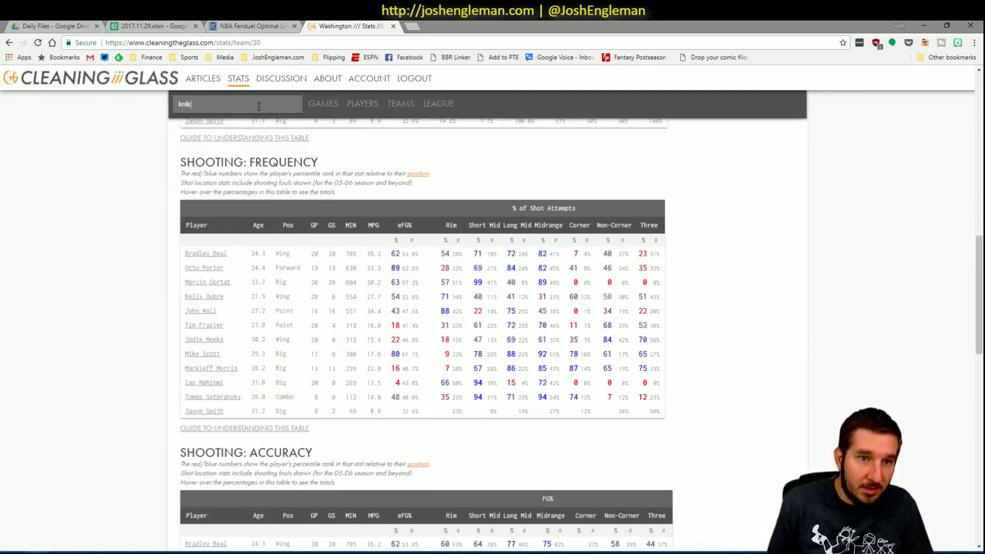
key("Down")
key("Return")
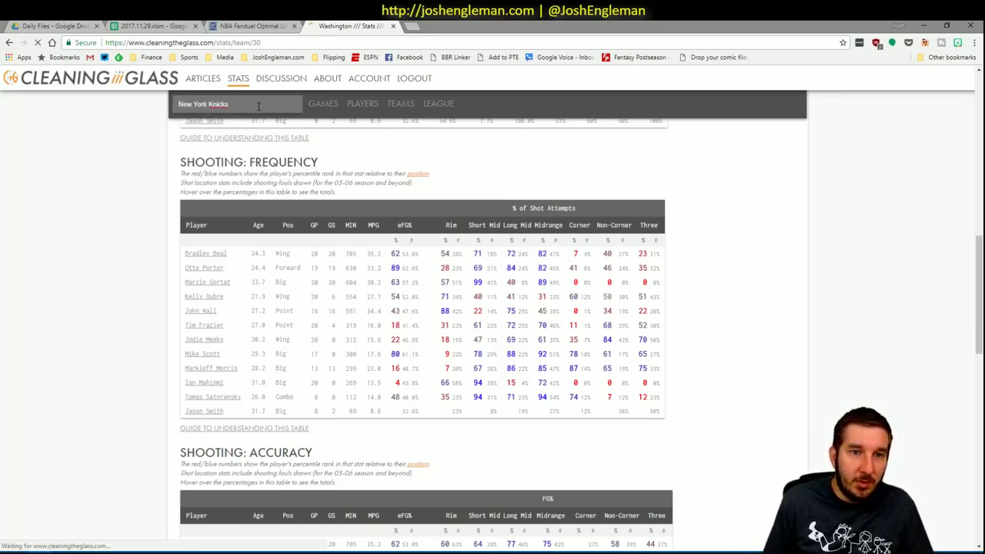
Back in Excel, set the opponent on the CTG sheet to MIA.
key("alt+Tab")
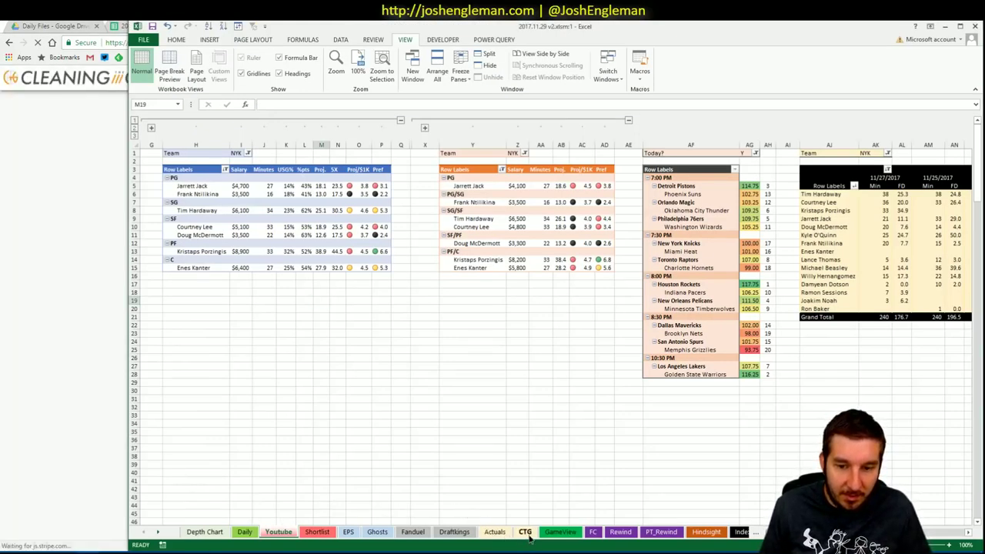
left_click(525, 532)
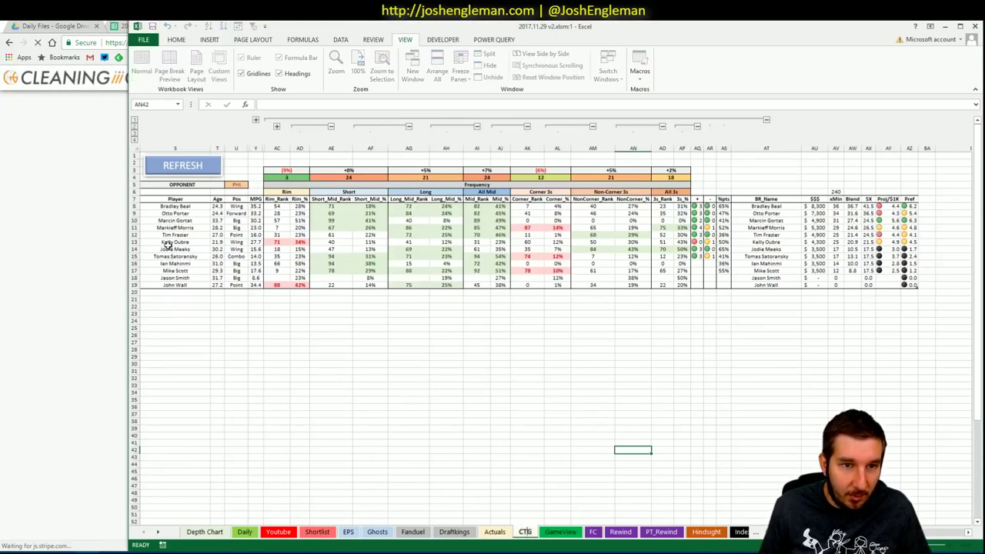
double_click(238, 186)
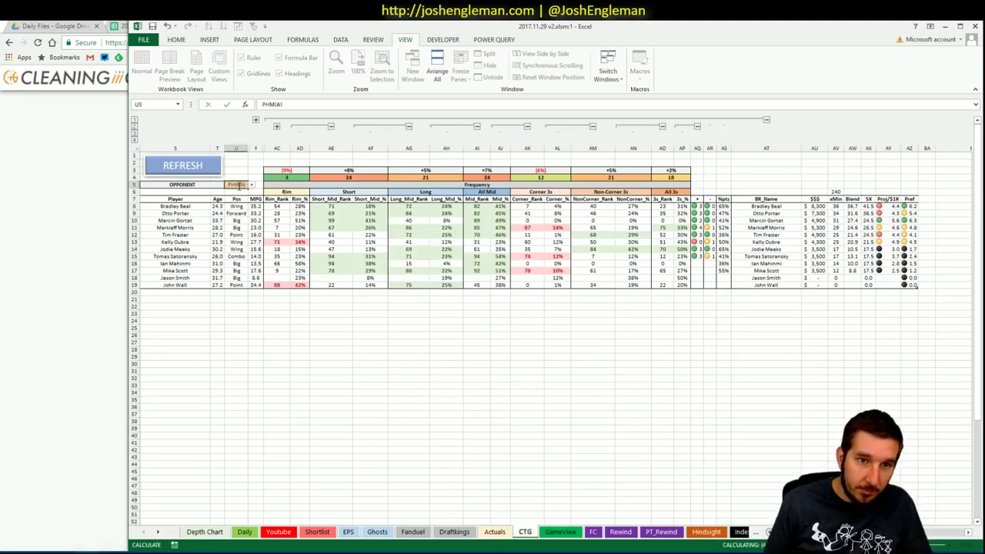
key("Return")
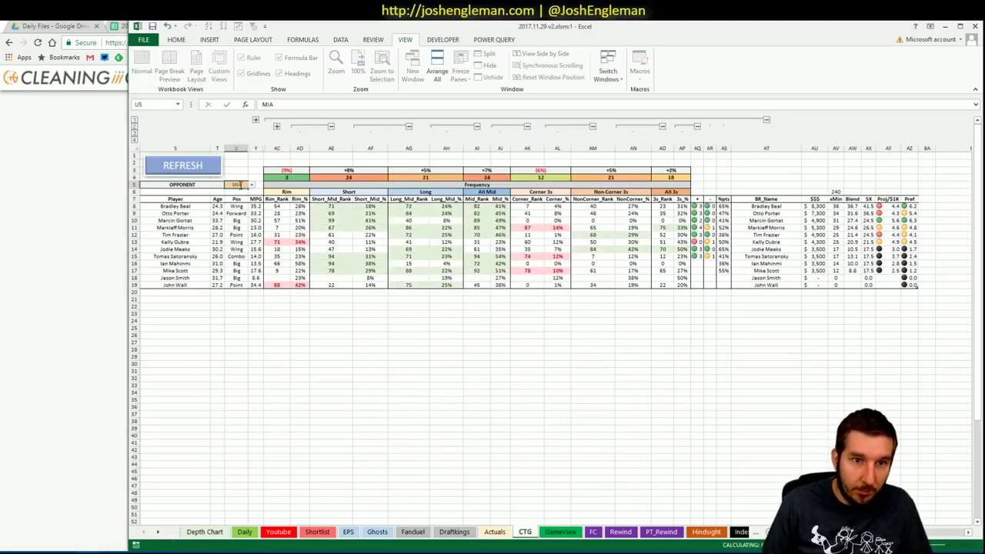
In the browser, copy all player rows of the Knicks' Shooting: Frequency table.
left_click(74, 240)
scroll(293, 272, "down", 3)
scroll(292, 273, "down", 3)
left_click_drag(685, 490, 194, 285)
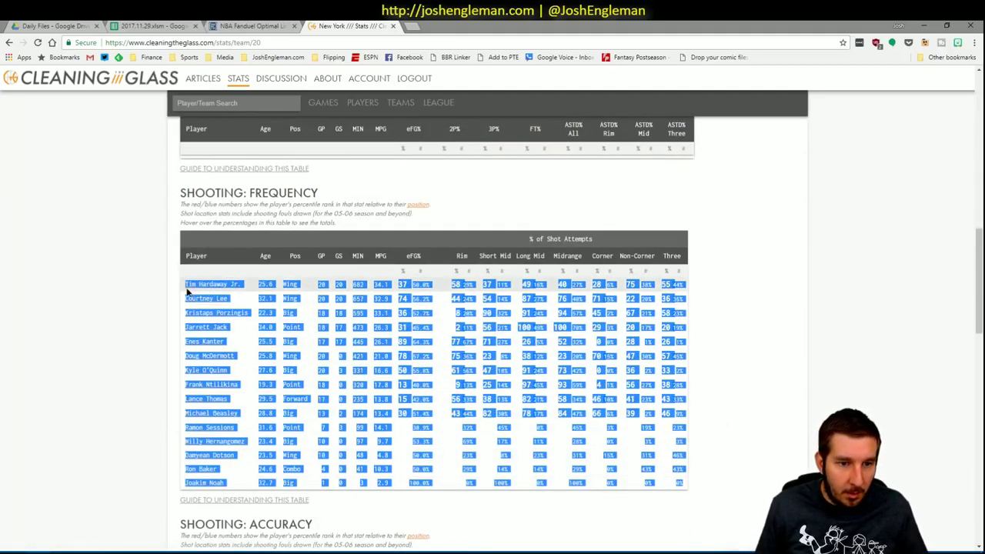
Back in Excel, load the Knicks data on the CTG sheet and fill the first player's Pref cell down the column.
key("alt+Tab")
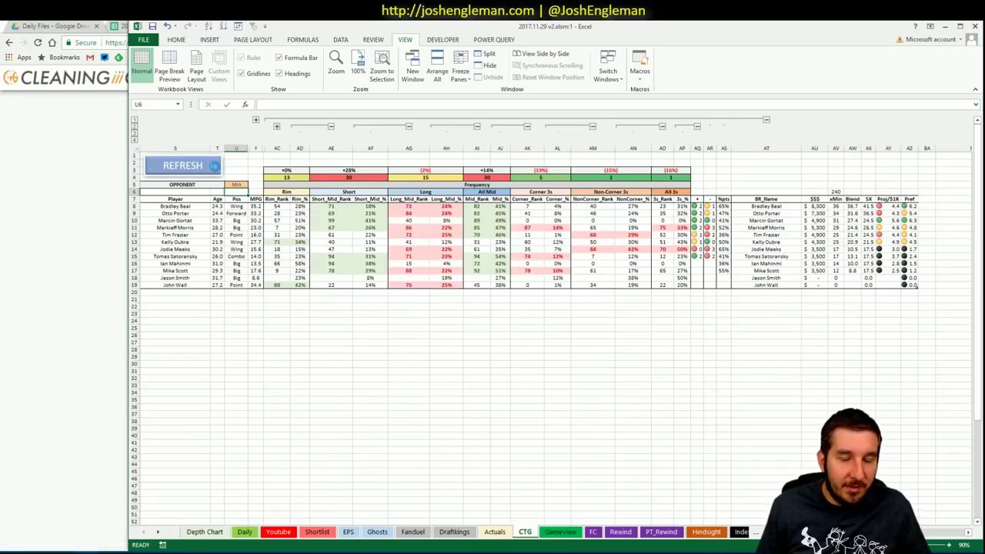
left_click(217, 167)
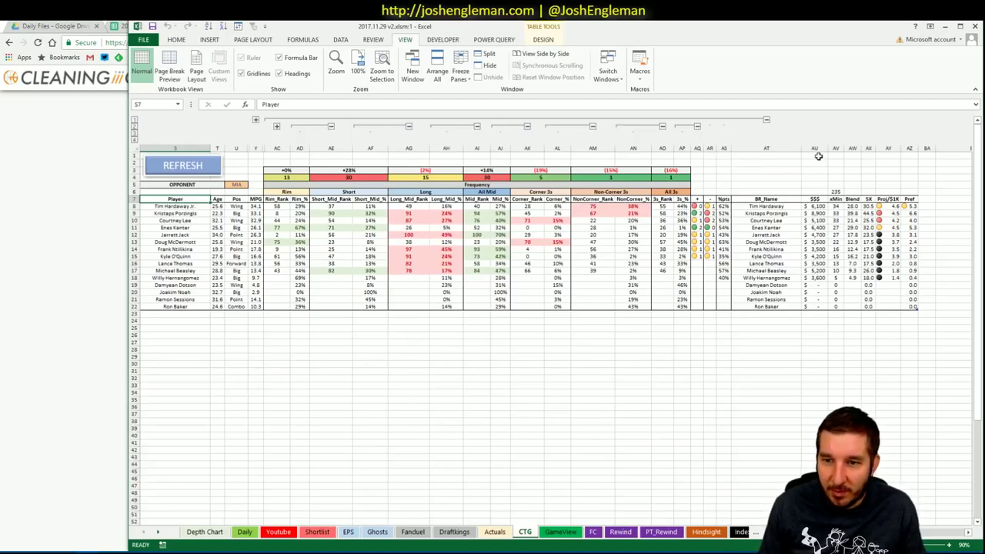
left_click(910, 206)
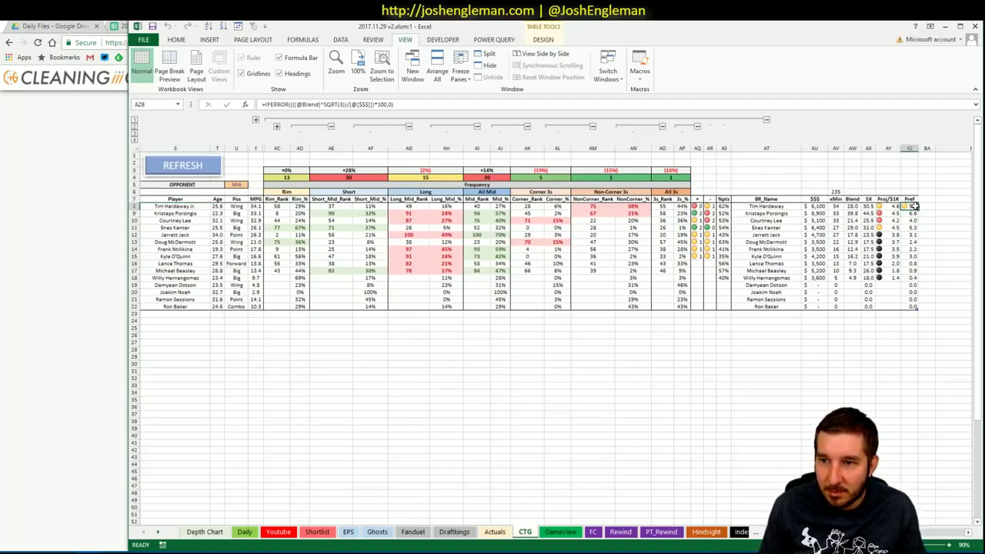
double_click(917, 210)
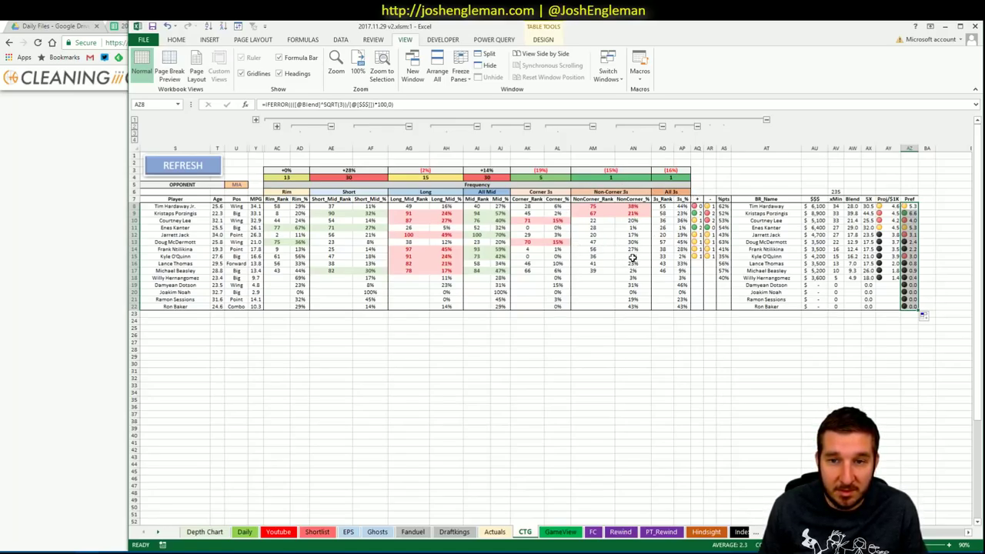
left_click(377, 213)
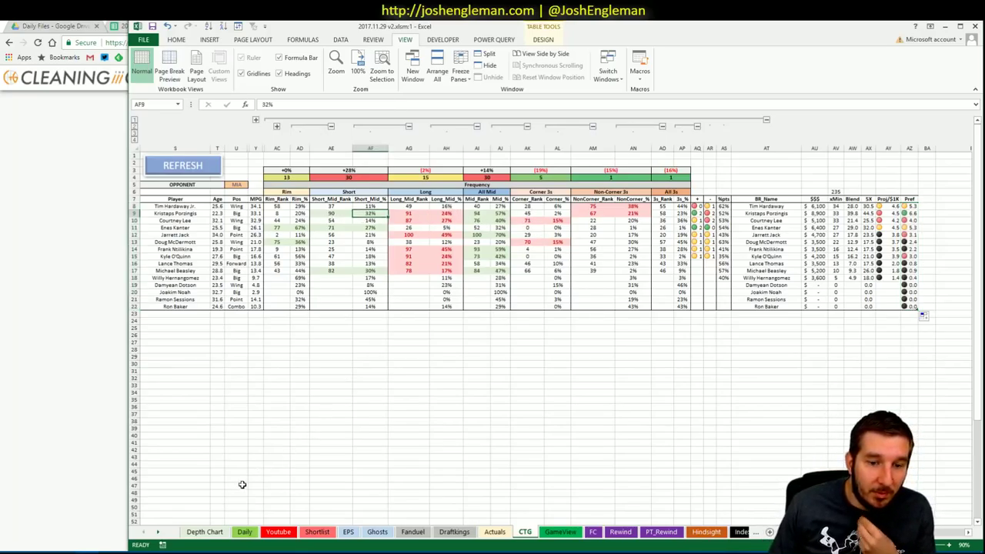
Bring back the shortlist window and add Kristaps Porzingis below Otto Porter.
mouse_move(96, 544)
left_click(137, 511)
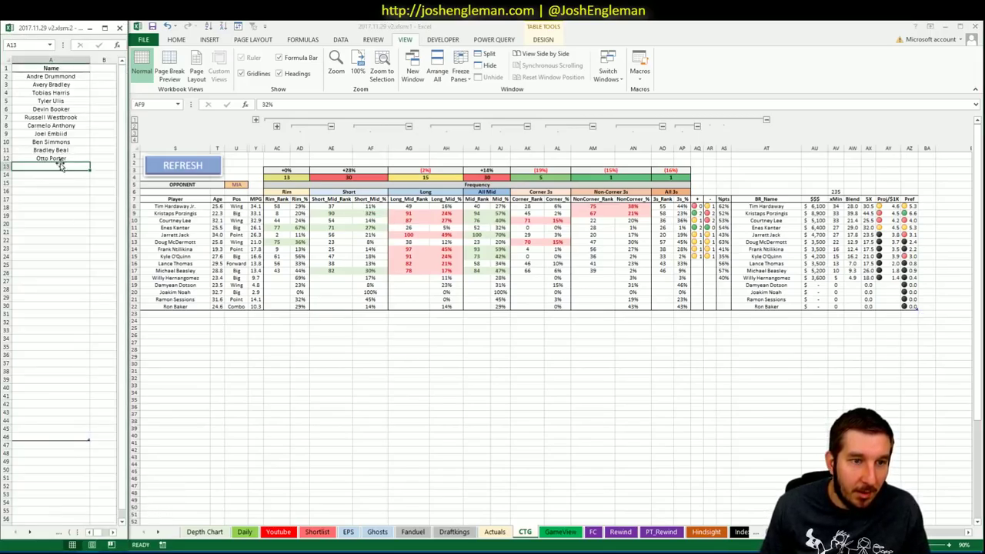
type("Kr")
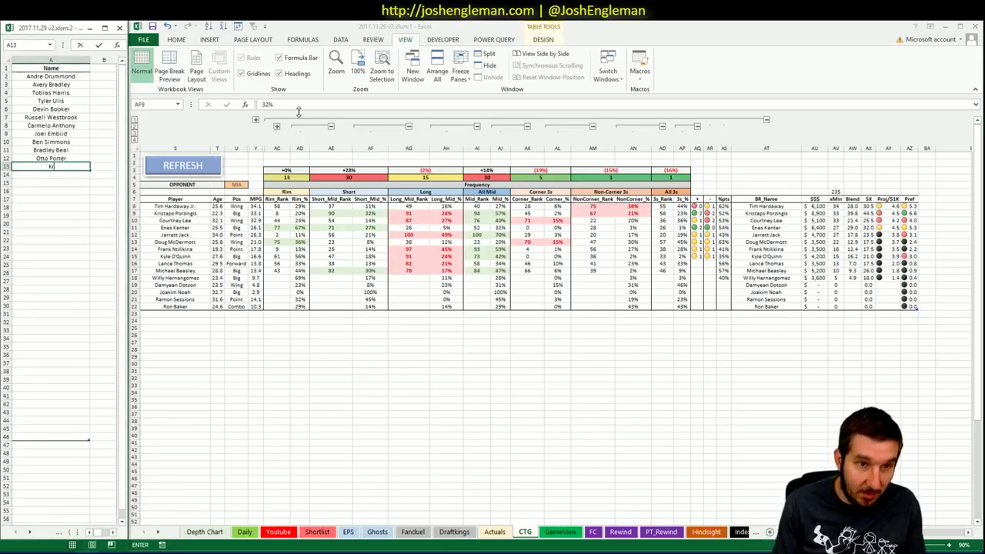
type("istaps Porzingis")
key("Return")
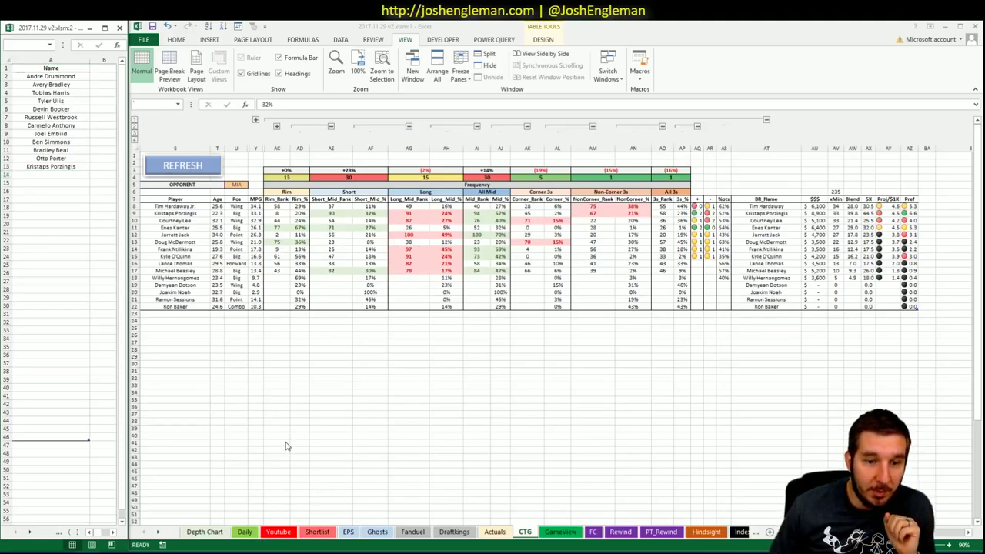
On the Youtube sheet, set the Team filter of both projection tables and the recent-games table to MIA.
left_click(279, 532)
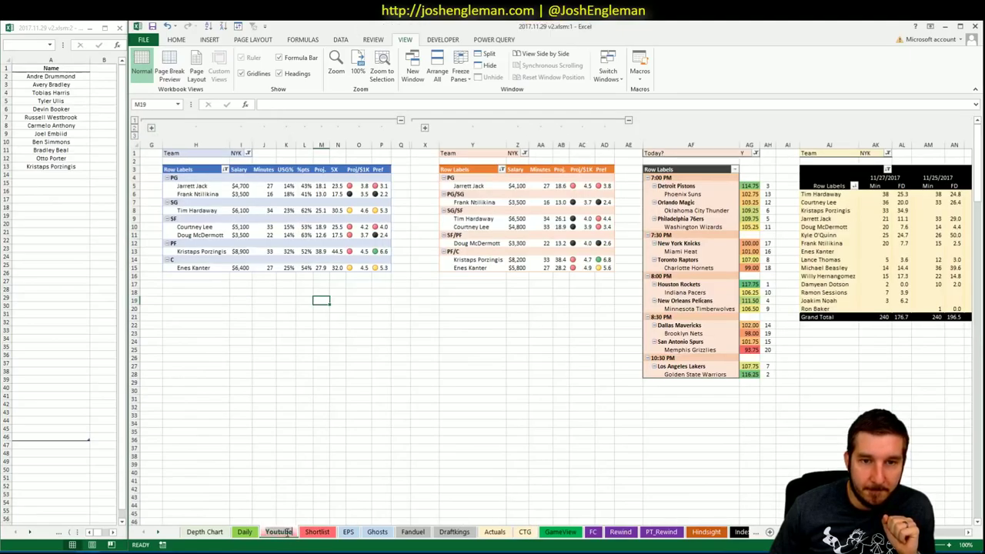
left_click(245, 153)
type("MIA")
key("Return")
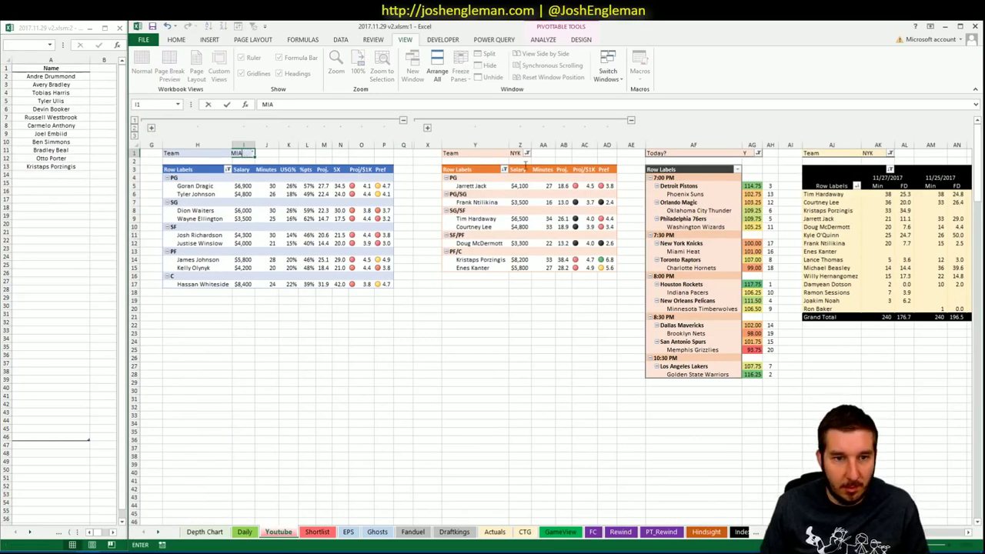
left_click(515, 153)
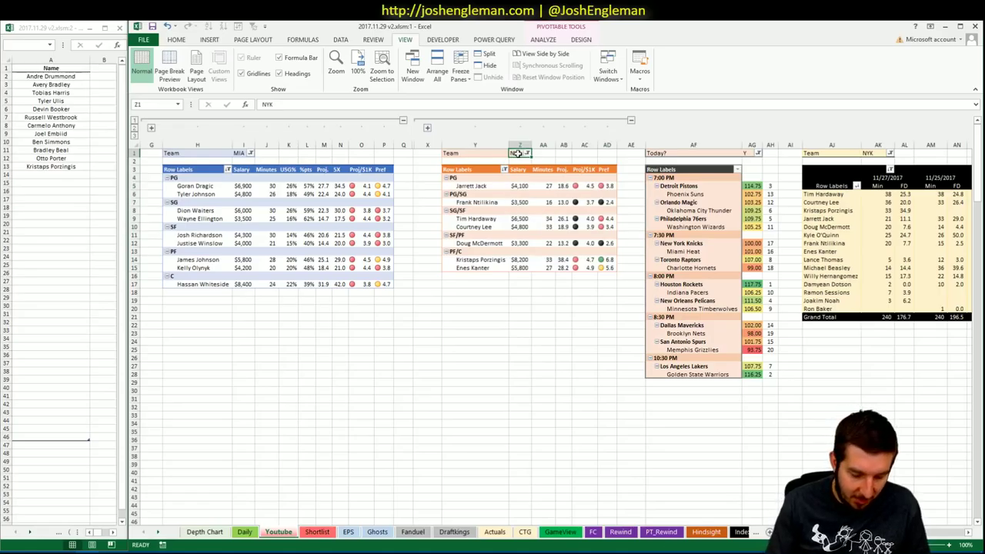
type("MIA")
key("Return")
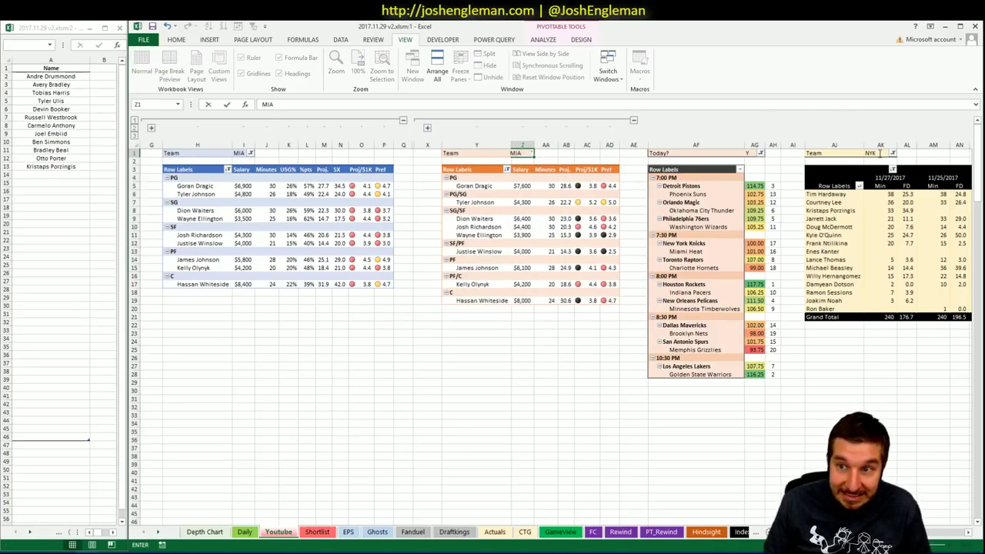
left_click(880, 153)
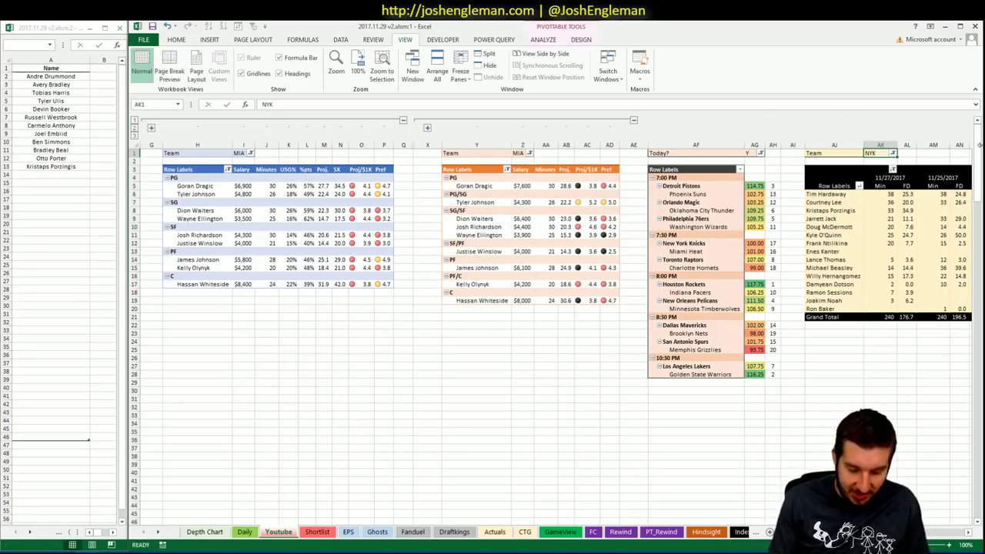
type("MIA")
key("Return")
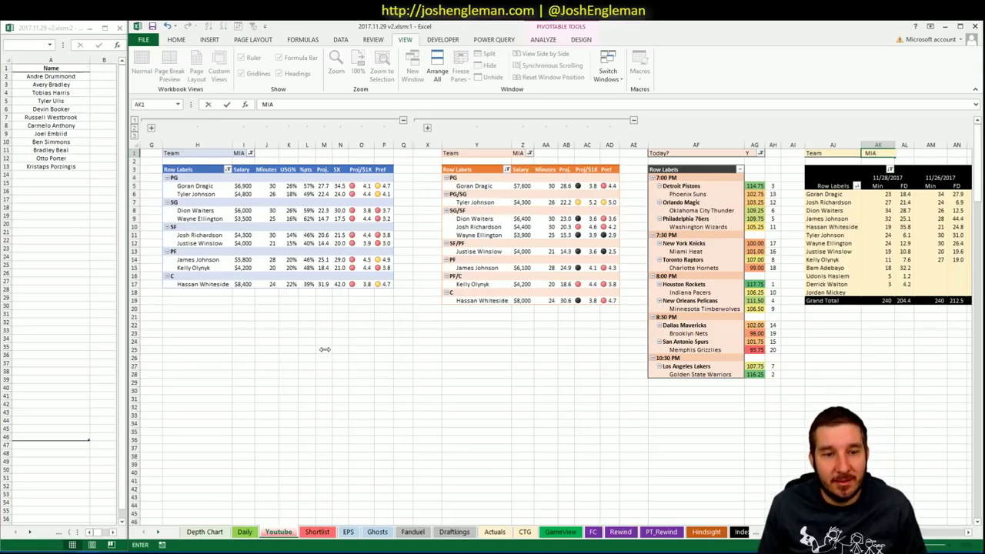
left_click(325, 349)
Set the opponent on the CTG sheet to NYK.
left_click(525, 531)
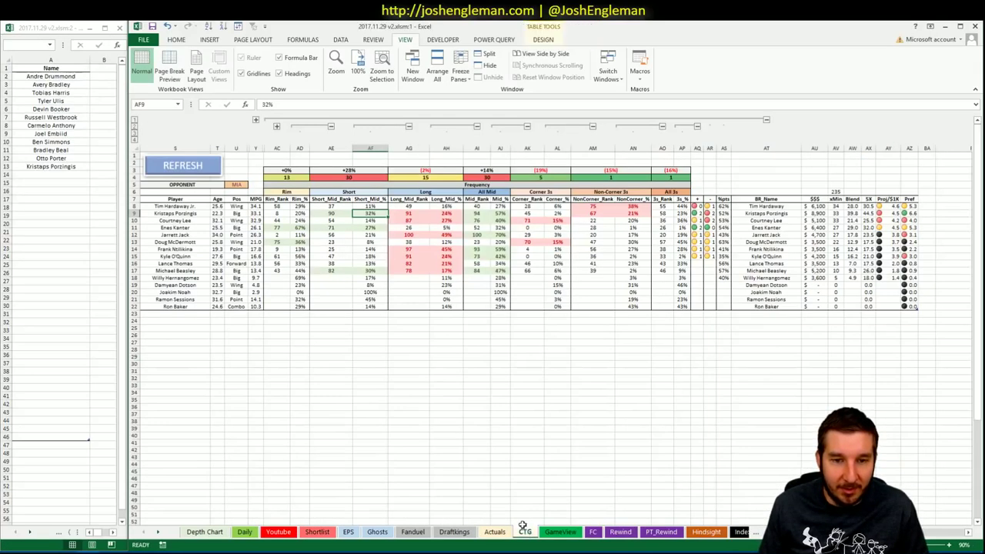
left_click(237, 185)
type("NYK")
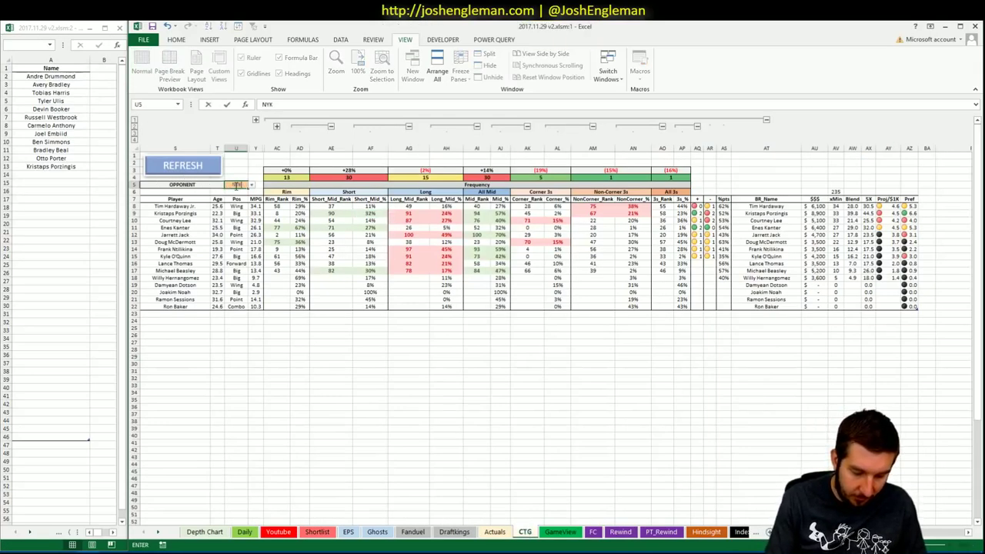
key("Return")
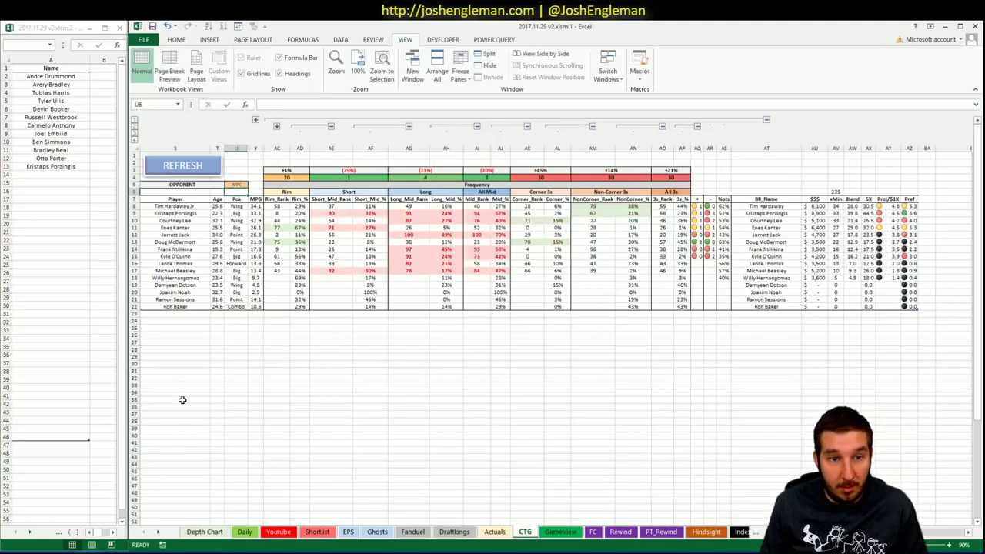
Switch to the browser and open the Miami Heat team page on Cleaning the Glass.
left_click(37, 552)
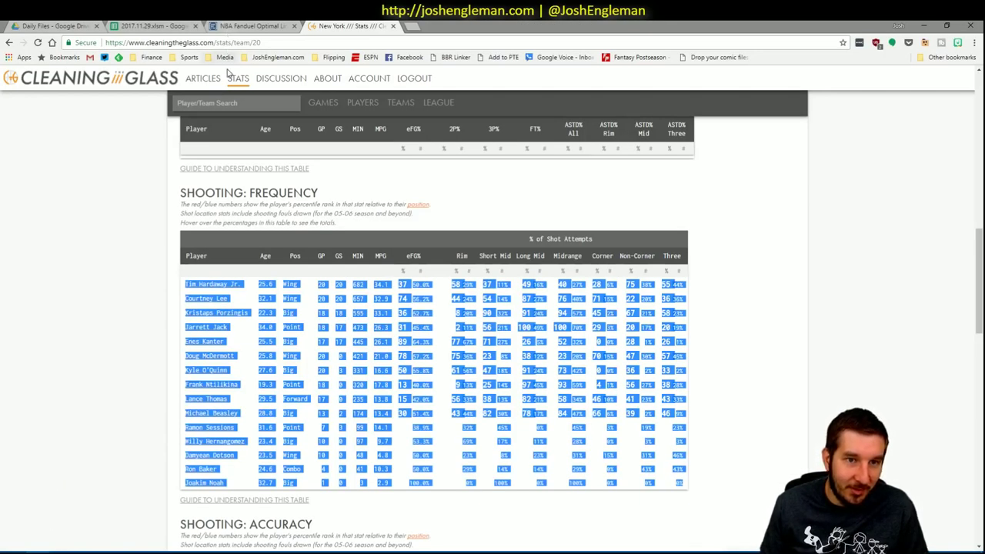
left_click(235, 104)
type("Damian Jones")
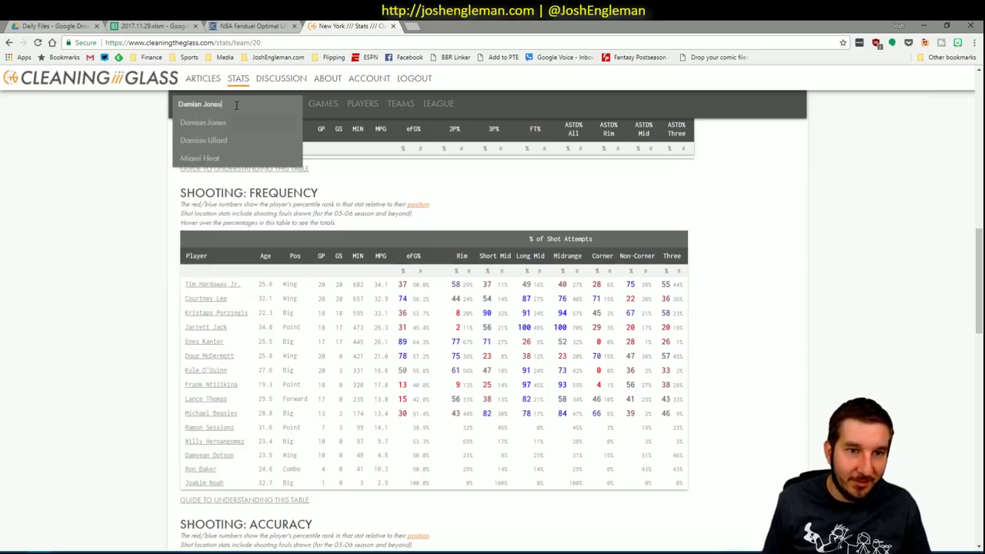
key("Down")
key("Down")
key("Return")
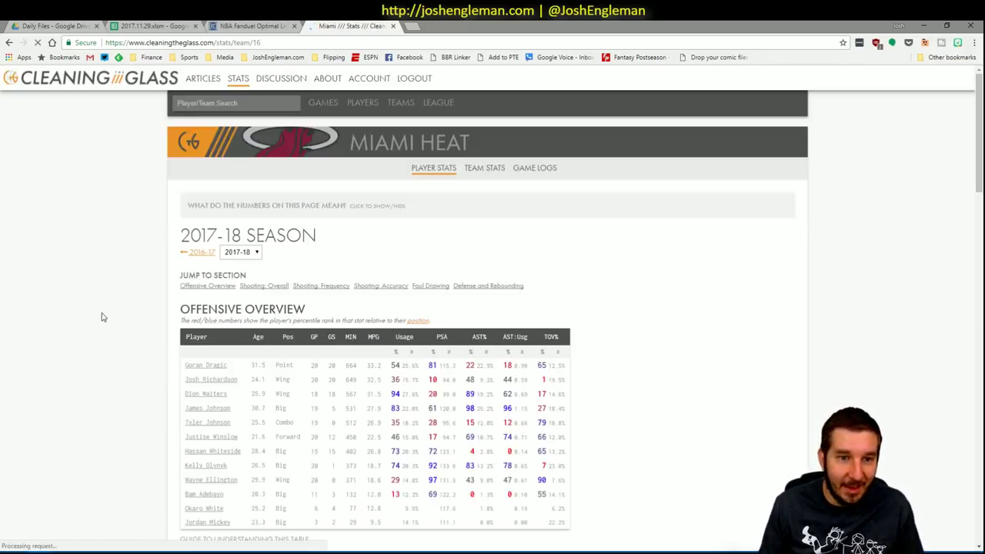
Copy all player rows of the Heat's Shooting: Frequency table.
scroll(128, 341, "down", 6)
scroll(348, 341, "up", 1)
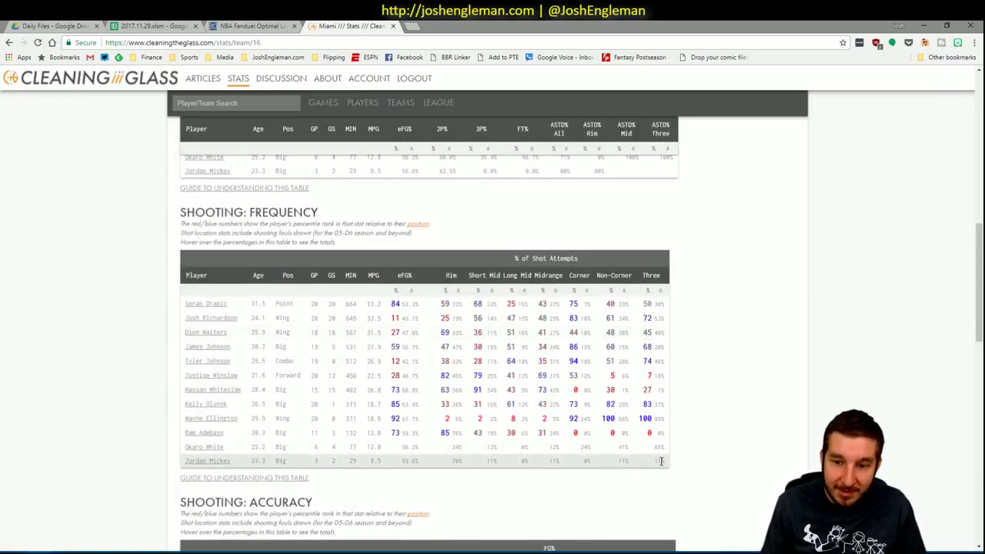
left_click_drag(661, 460, 185, 312)
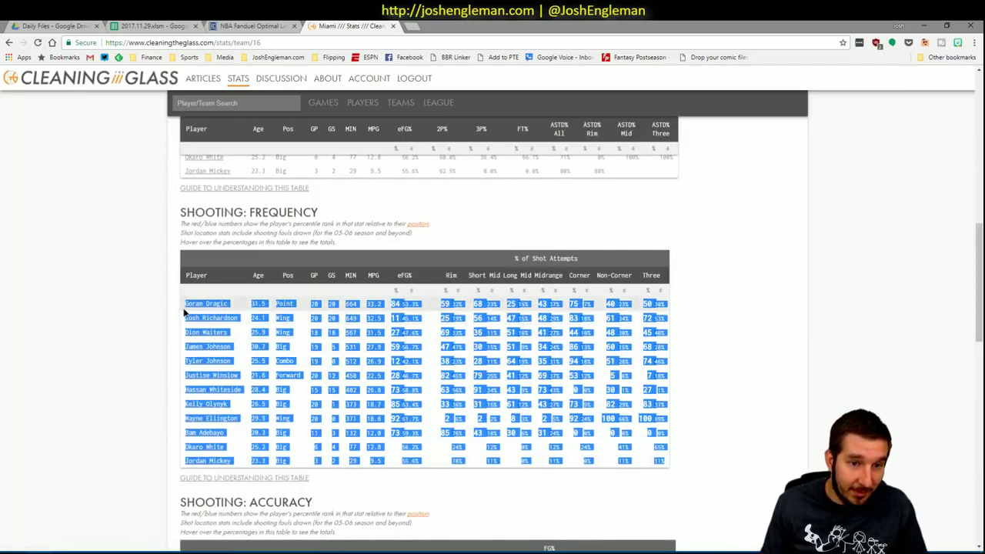
Back in Excel, refresh the CTG sheet with the copied Heat data.
key("alt+Tab")
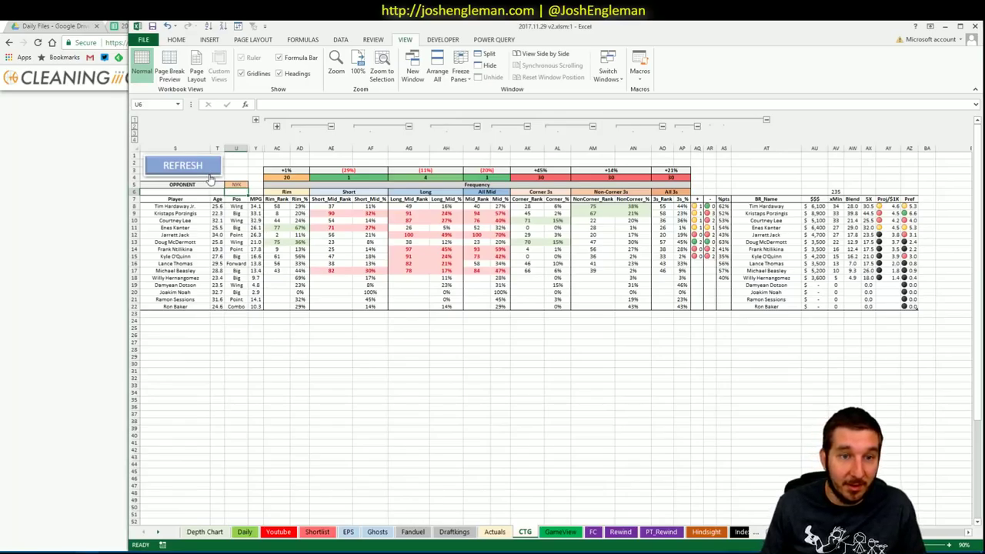
left_click(202, 165)
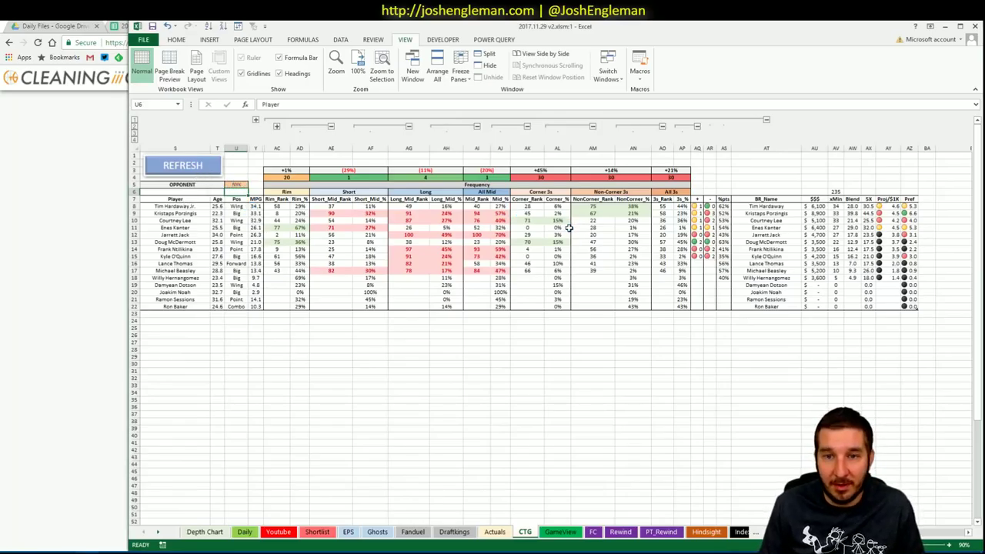
left_click(603, 364)
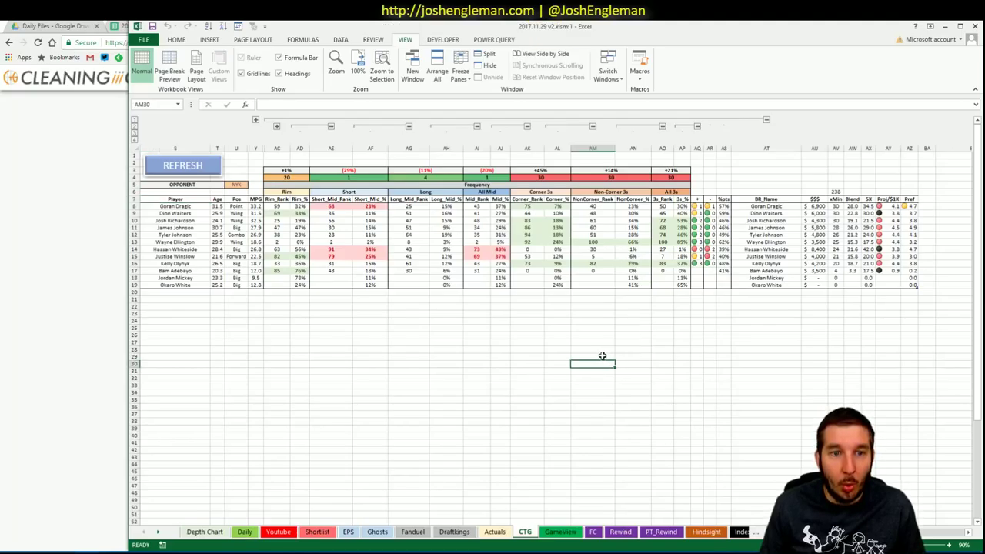
Copy the names Josh Richardson through Wayne Ellington from the CTG sheet and paste them below Kristaps Porzingis in the shortlist.
left_click(785, 242)
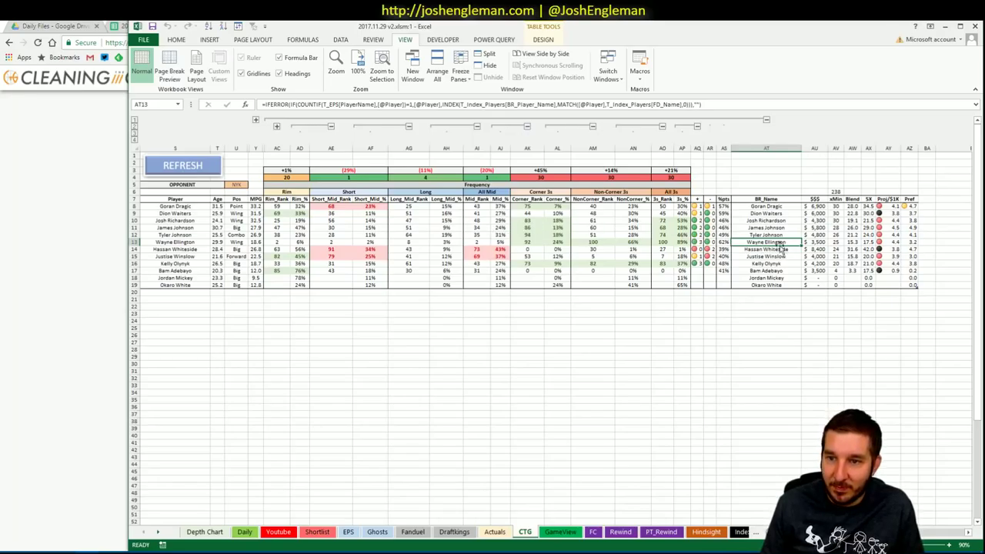
left_click_drag(774, 221, 770, 243)
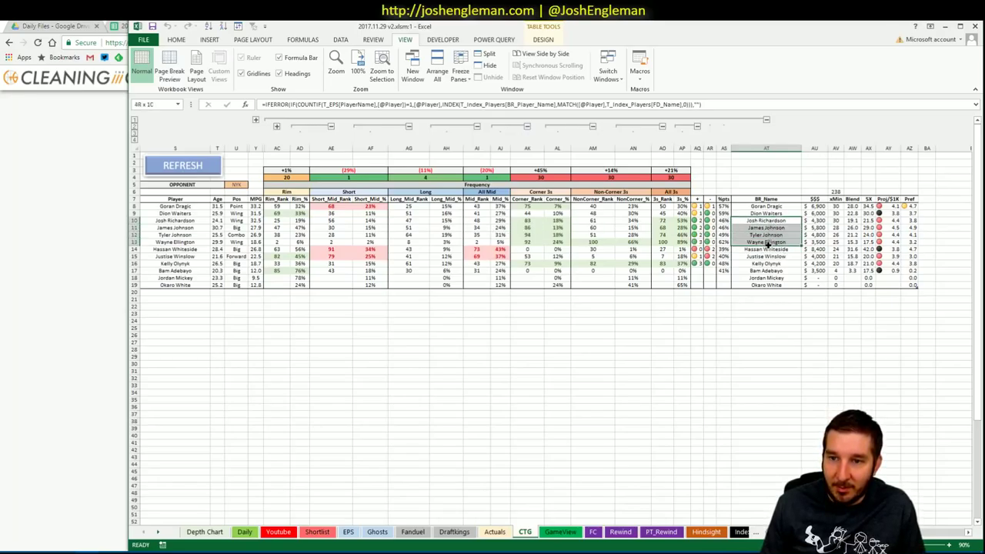
key("alt+Tab")
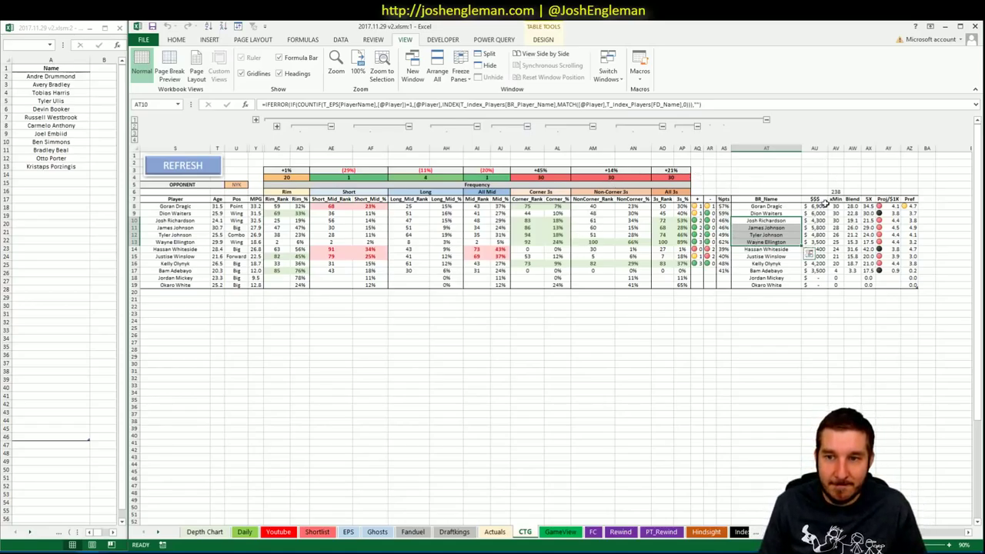
key("ctrl+c")
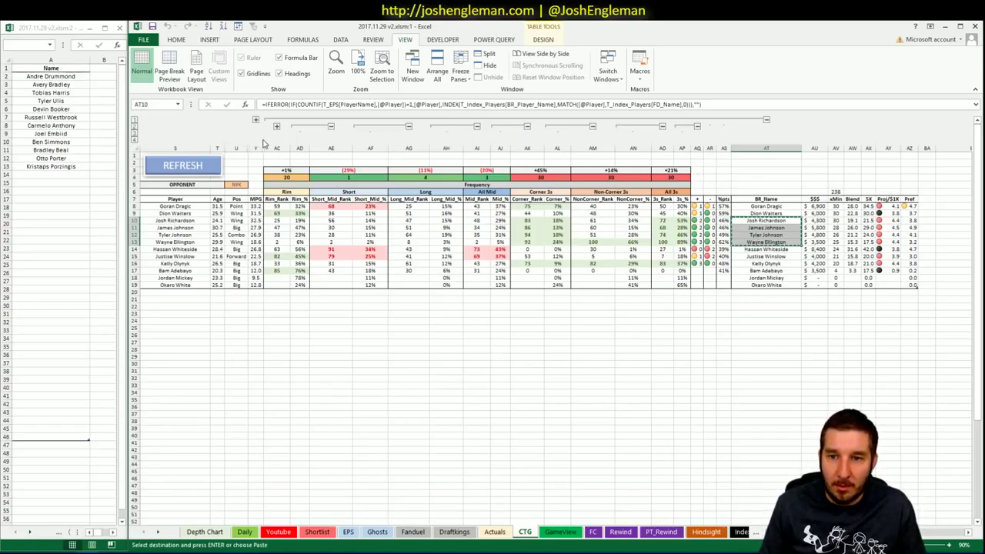
left_click(54, 173)
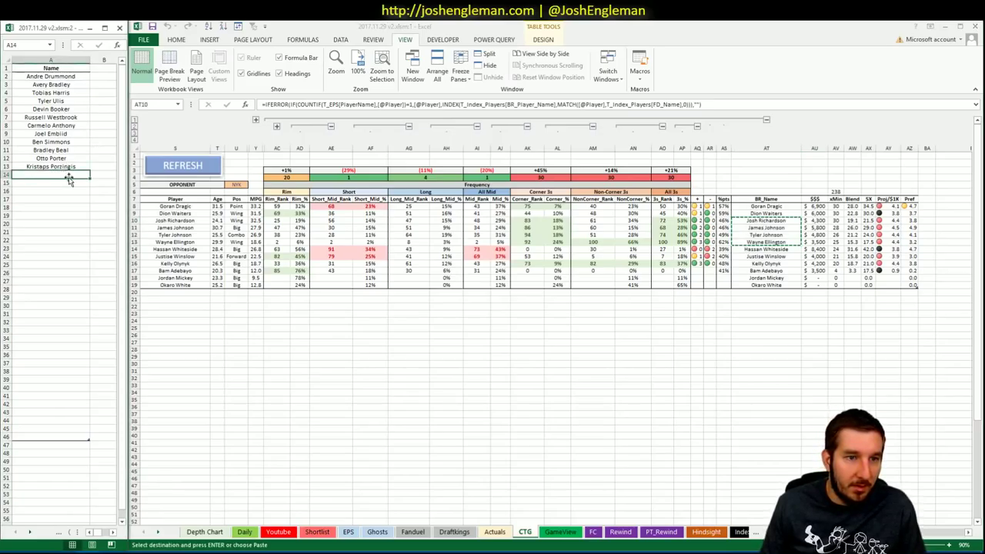
right_click(74, 176)
left_click(107, 222)
left_click(47, 224)
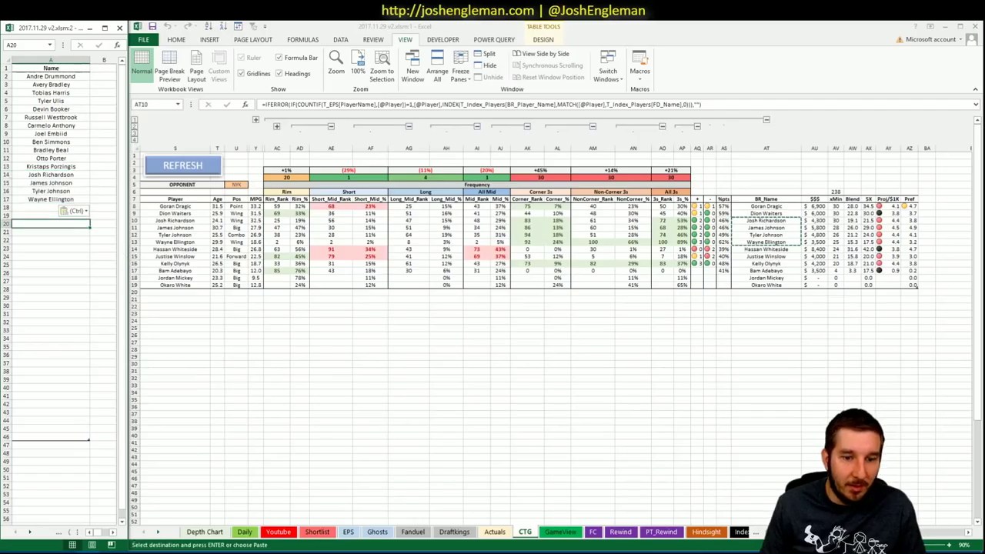
On the Youtube sheet, set the Team filter of both projection tables and the recent-games table to TOR.
left_click(248, 531)
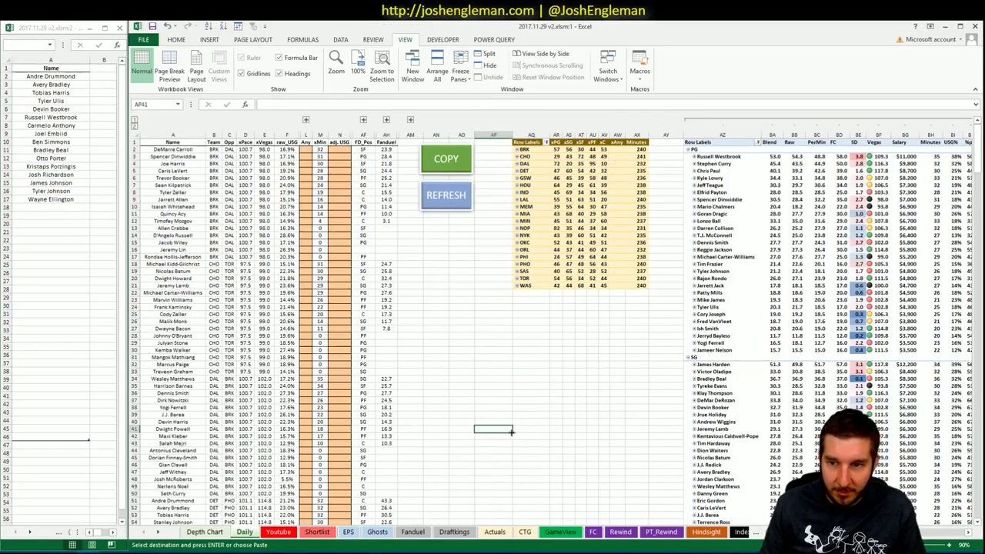
left_click(290, 533)
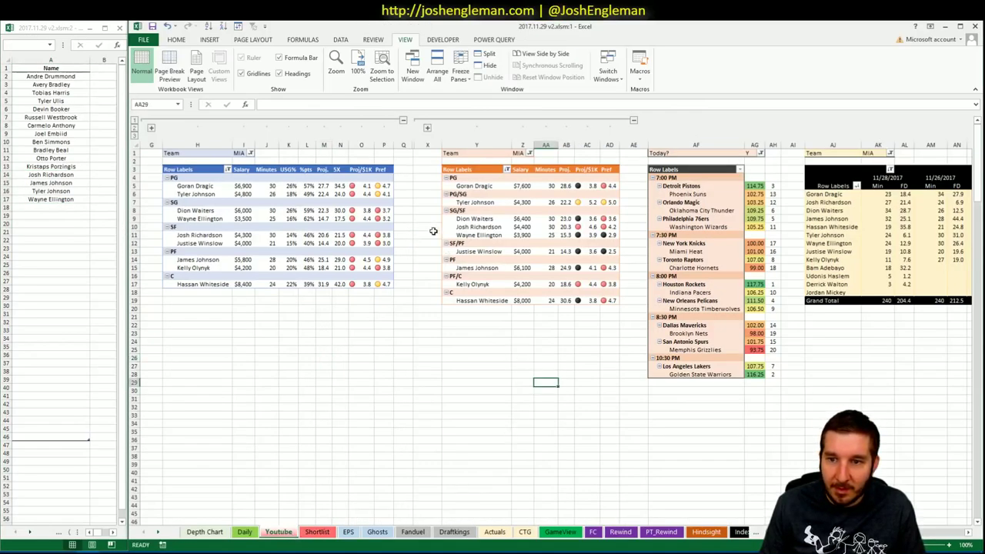
left_click(240, 153)
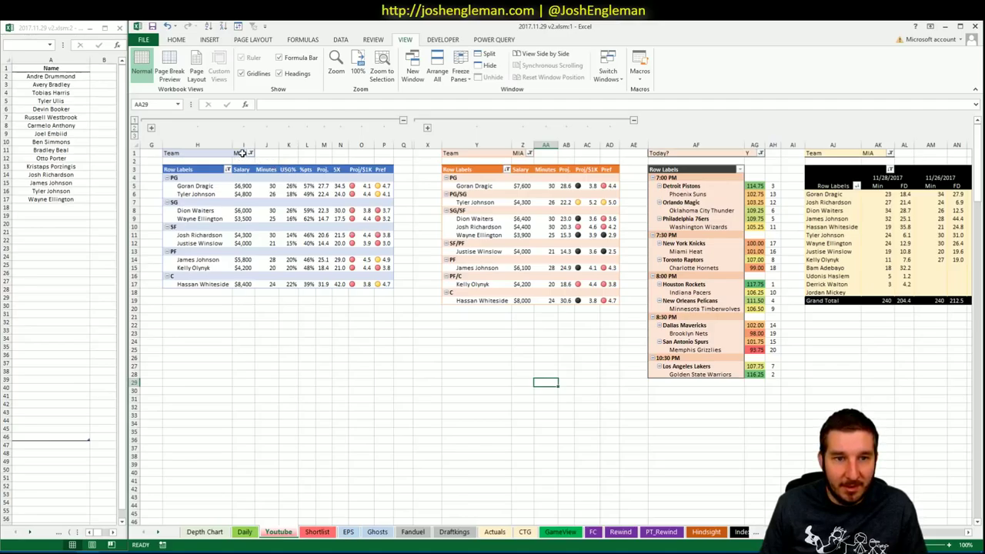
type("TOR")
key("Return")
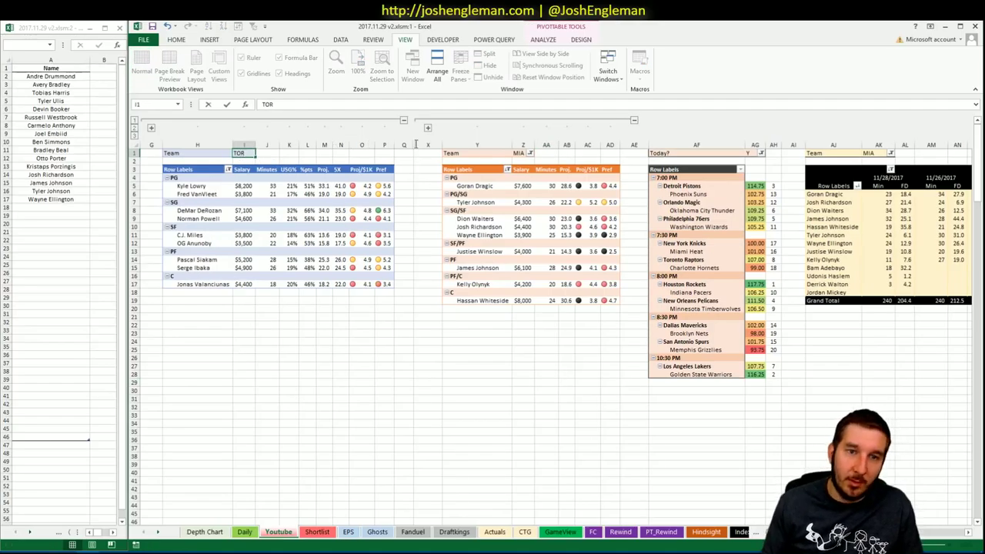
left_click(523, 154)
type("TOR")
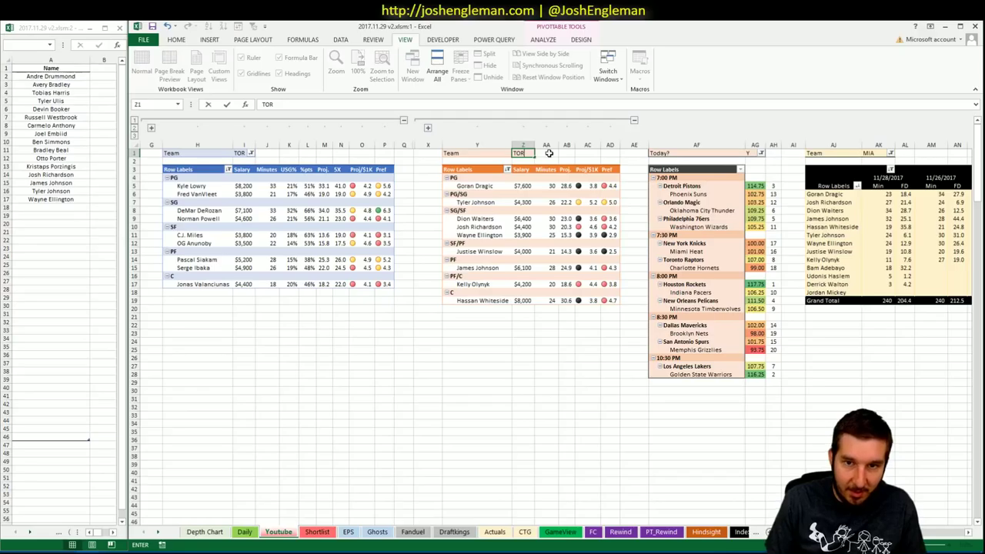
key("Return")
left_click(879, 153)
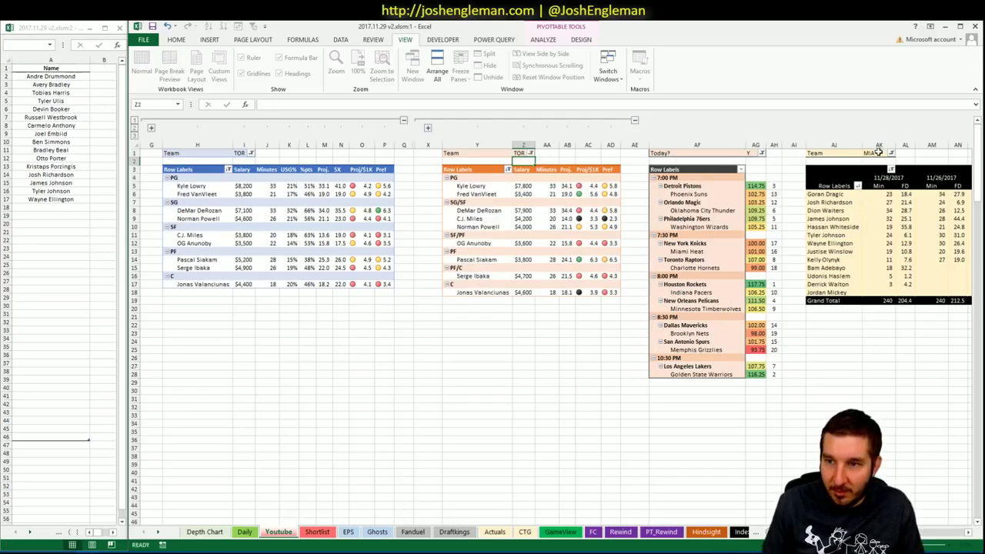
type("TOR")
key("Return")
type("TOR")
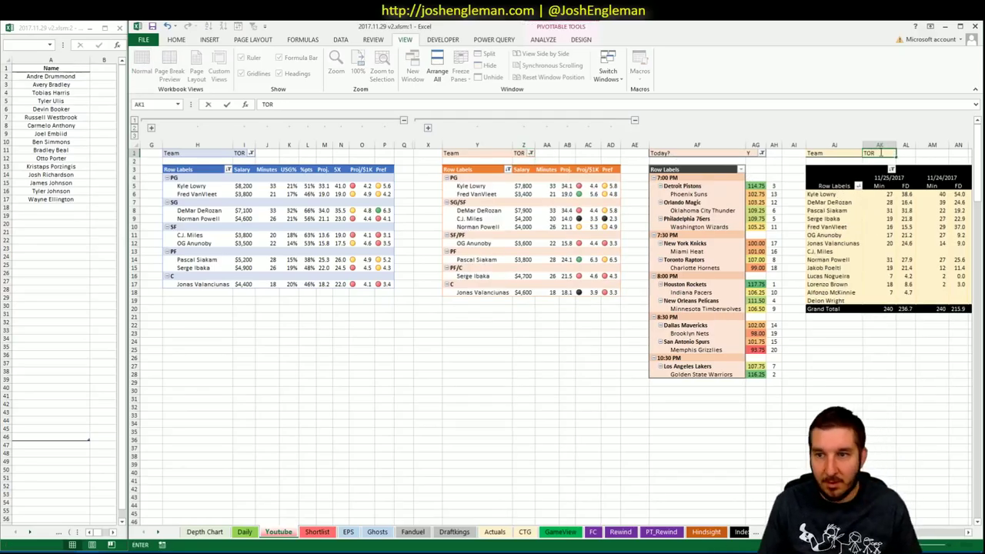
key("Return")
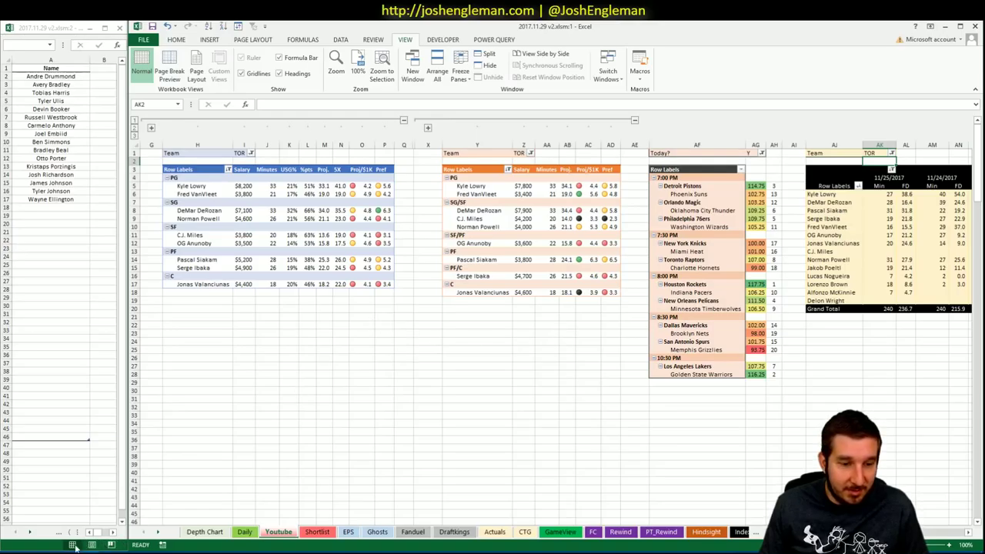
Switch to Chrome and open the Toronto Raptors team stats page on Cleaning the Glass.
mouse_move(53, 553)
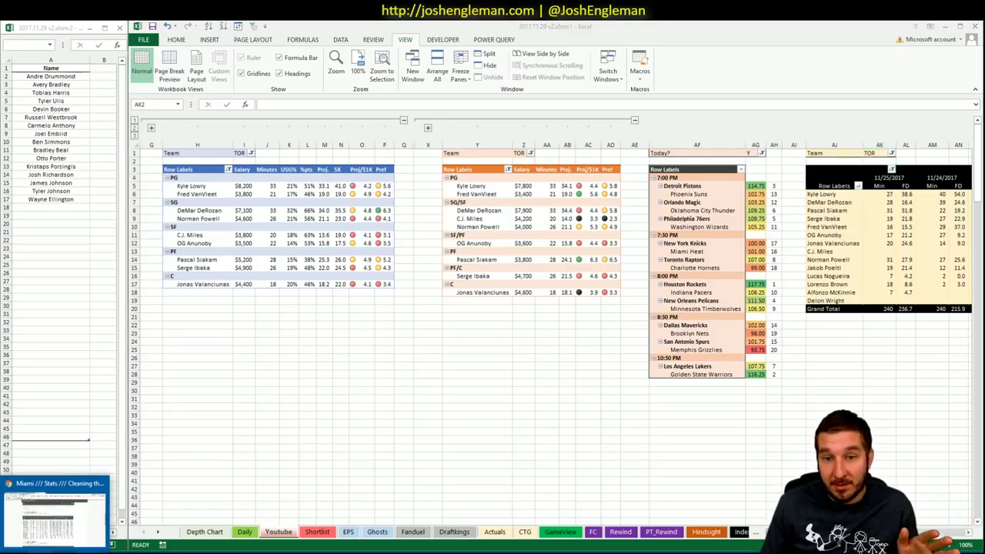
left_click(54, 512)
left_click(214, 104)
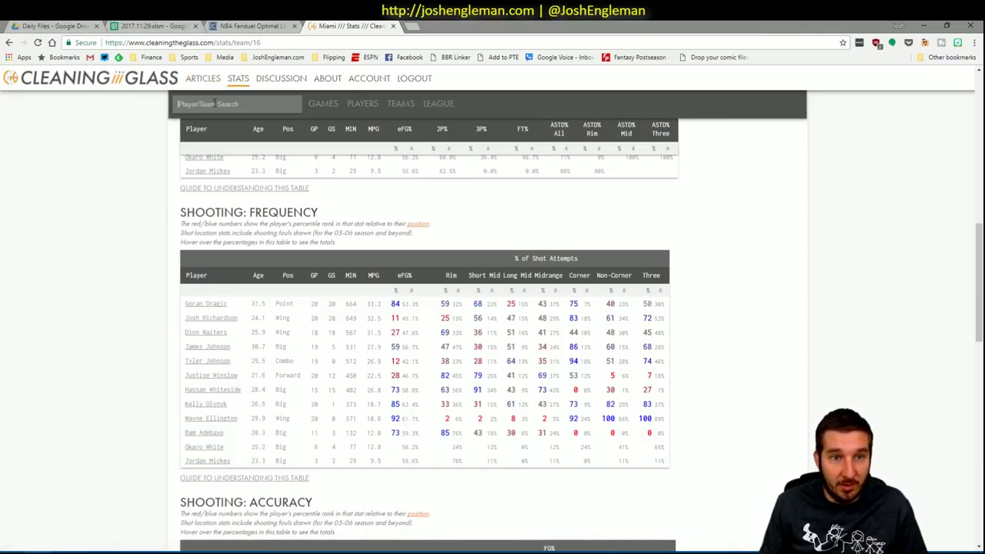
type("Tor")
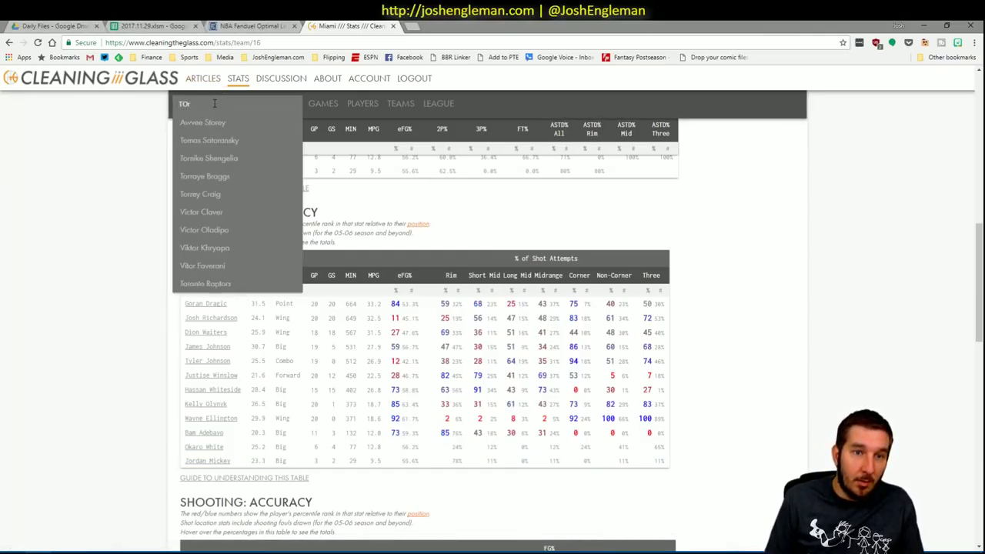
type("an")
key("BackSpace")
key("BackSpace")
key("BackSpace")
key("BackSpace")
type("oronto Raptors")
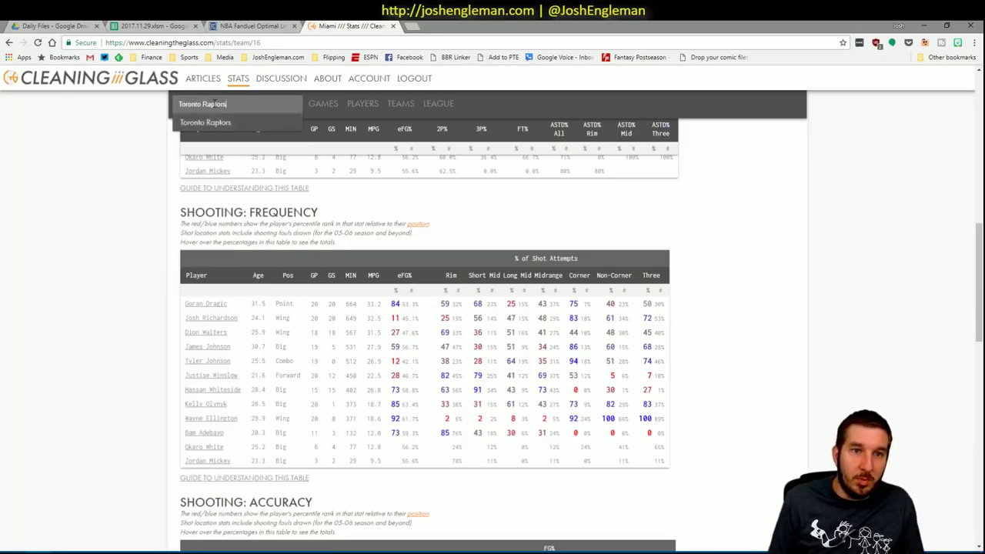
key("Return")
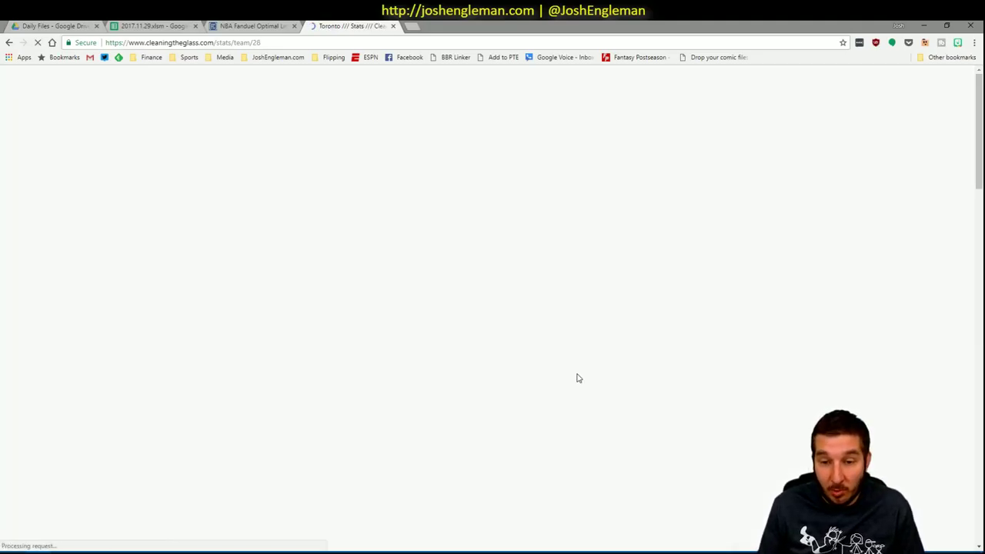
Copy all player rows of the Raptors' Shooting: Frequency table and refresh the CTG sheet in Excel with them.
scroll(643, 366, "down", 15)
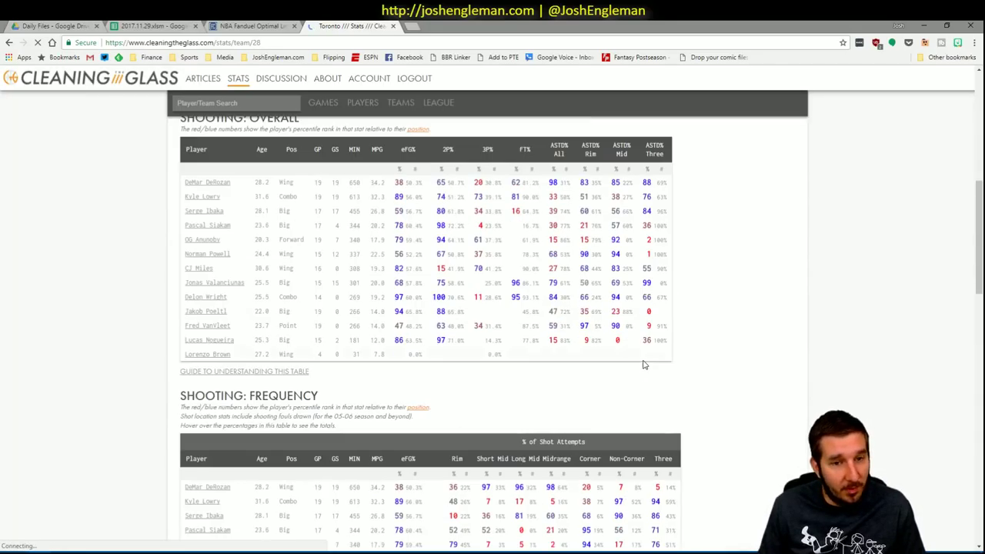
left_click_drag(681, 500, 185, 339)
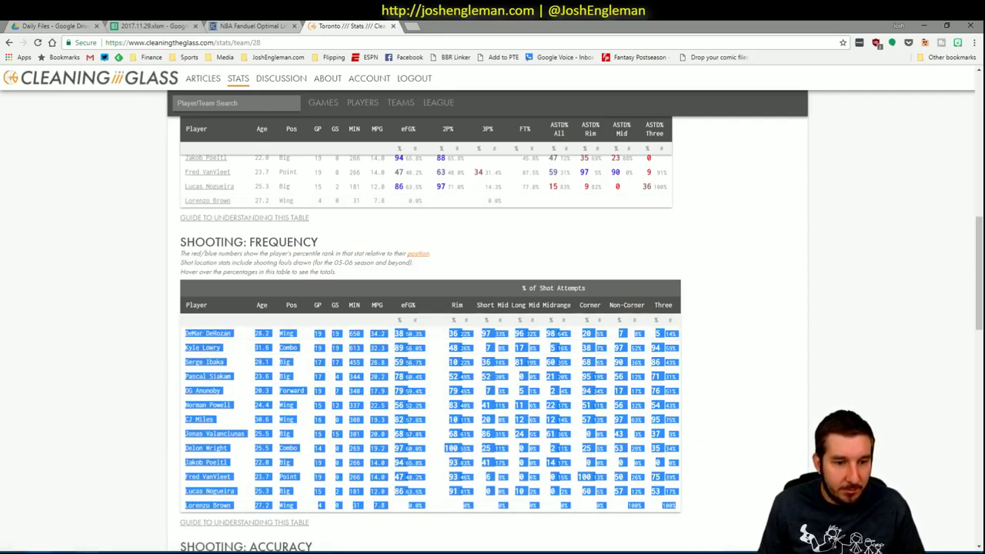
left_click(61, 512)
left_click(137, 511)
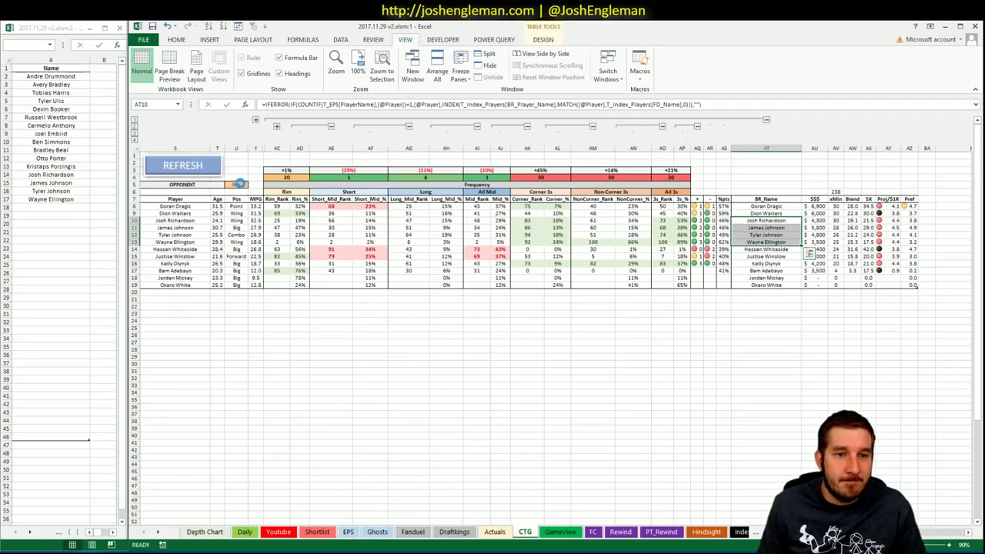
Set the opponent on the CTG sheet to CHA.
left_click(240, 184)
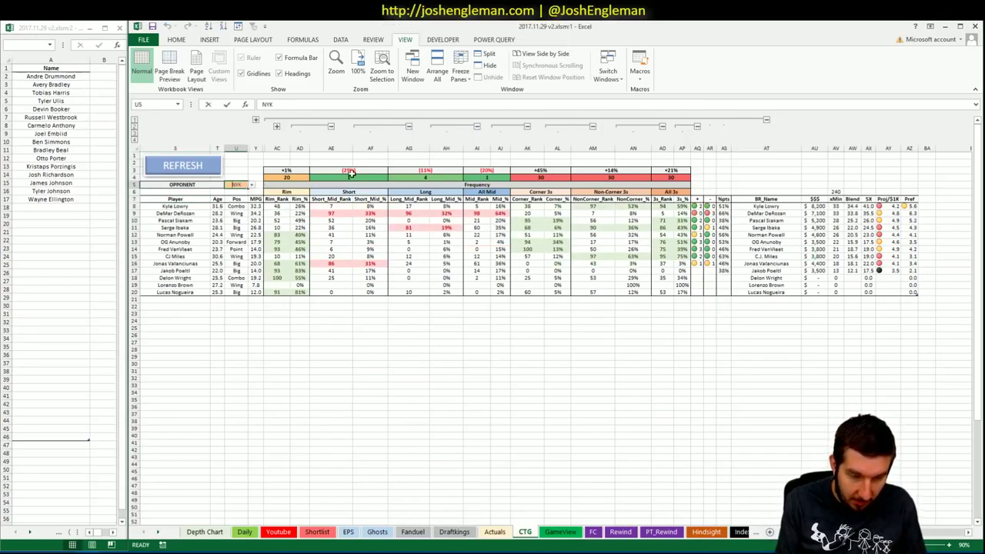
type("CHO")
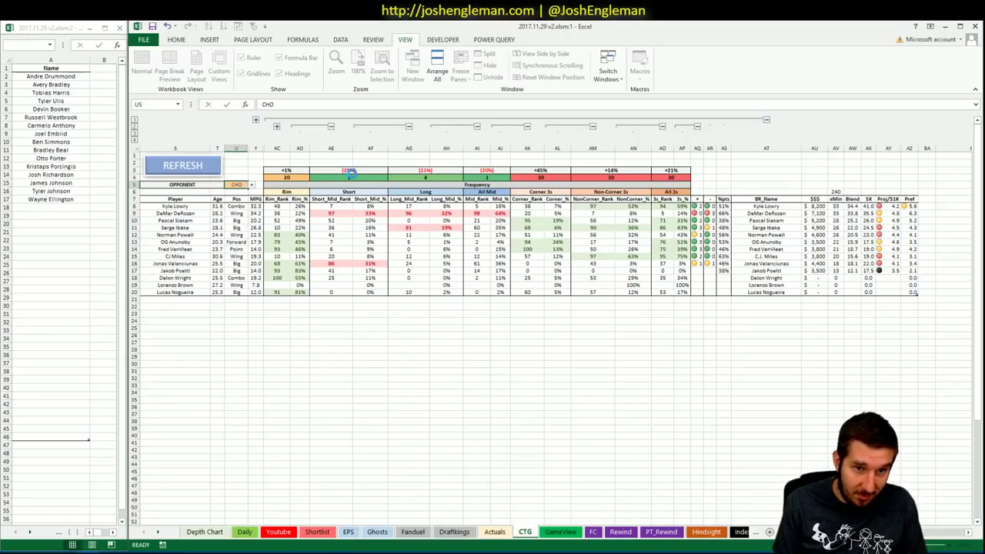
key("Escape")
type("CHA")
key("Return")
left_click(443, 400)
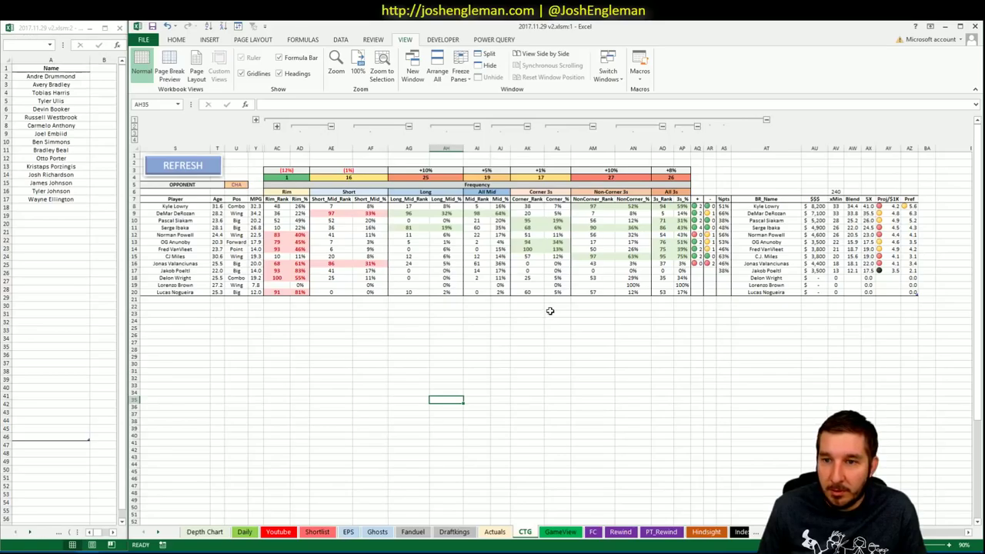
Fill the Pref formula from Kyle Lowry's row down through all player rows of the CTG table.
left_click(911, 207)
double_click(919, 209)
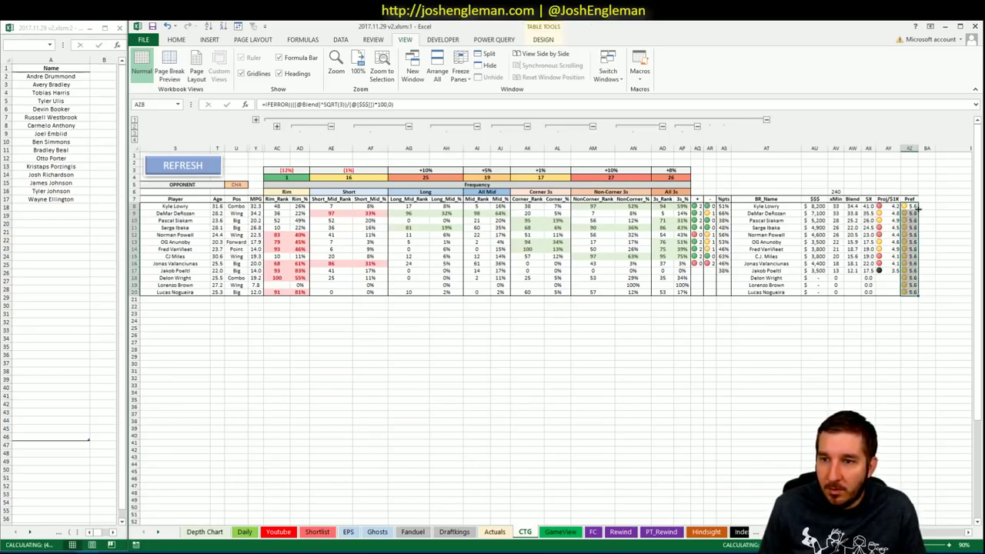
left_click(852, 365)
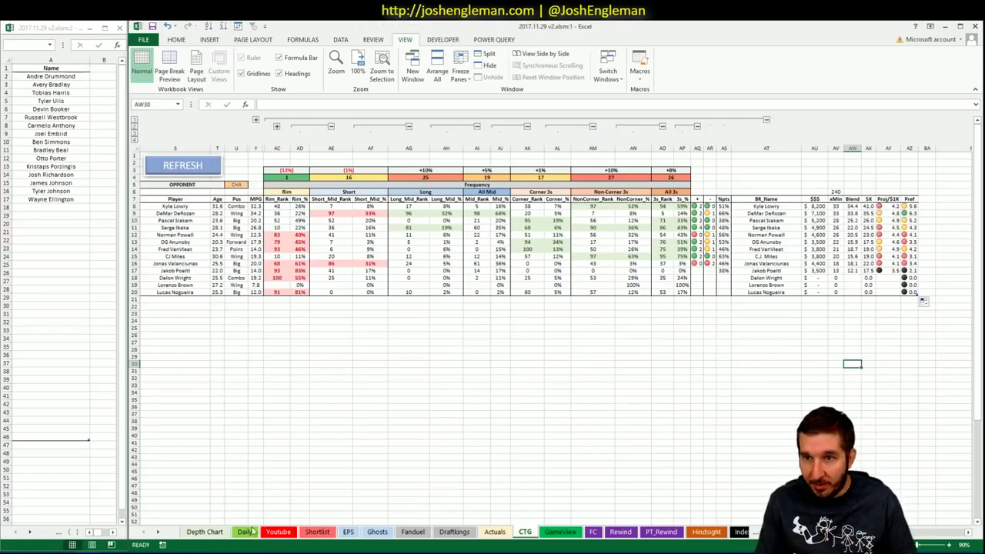
Examine the Toronto salaries, projections, game totals and recent minutes on the Youtube sheet.
left_click(242, 532)
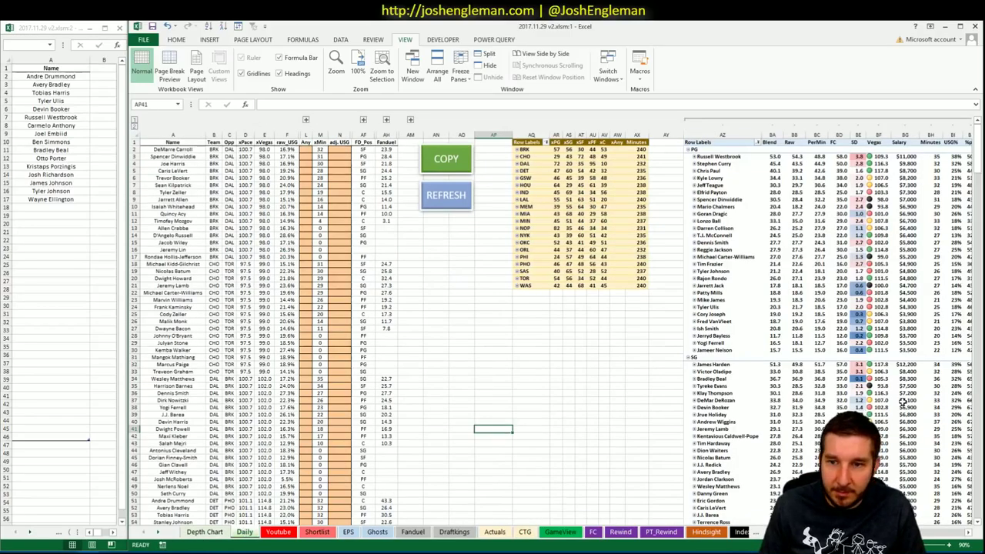
left_click(281, 531)
scroll(552, 320, "right", 10)
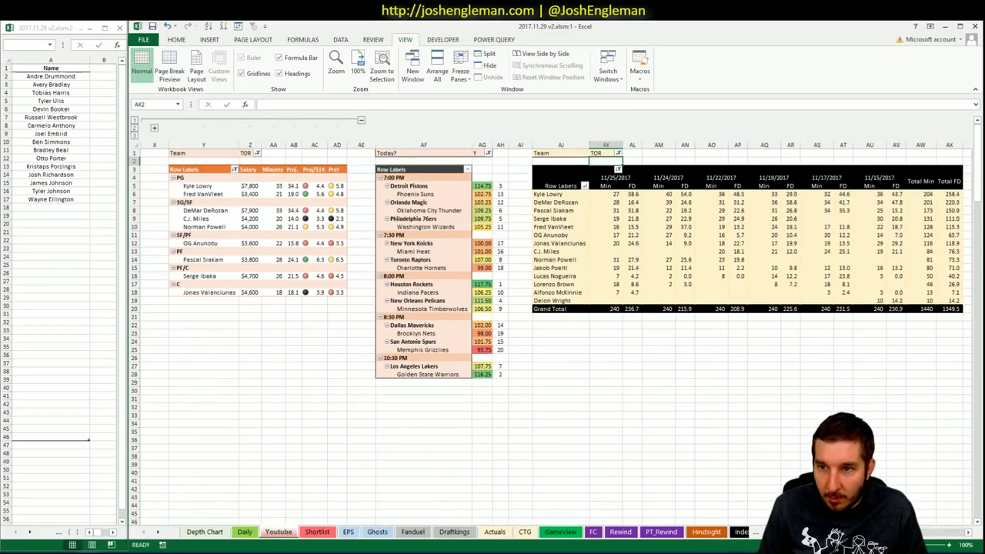
scroll(553, 320, "left", 5)
scroll(553, 320, "right", 1)
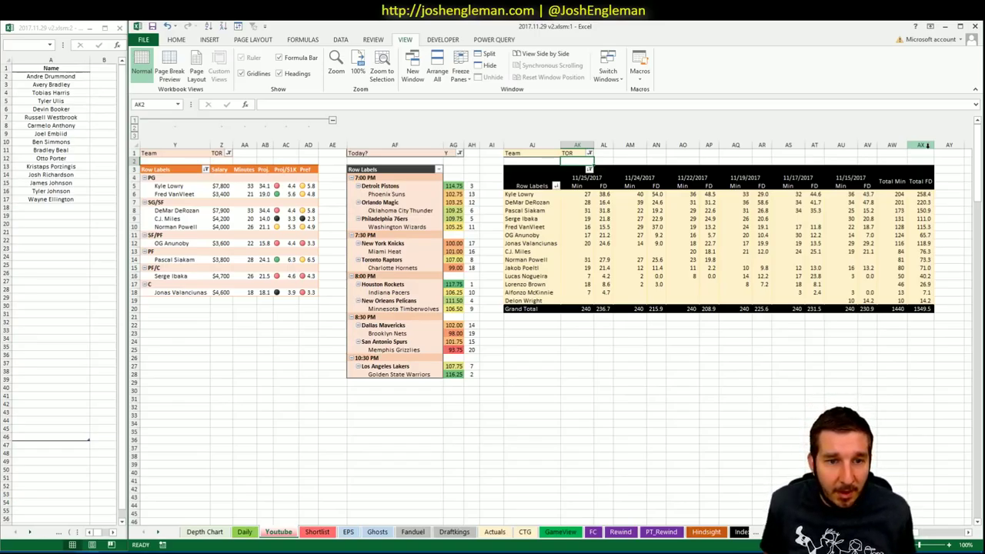
scroll(551, 323, "left", 6)
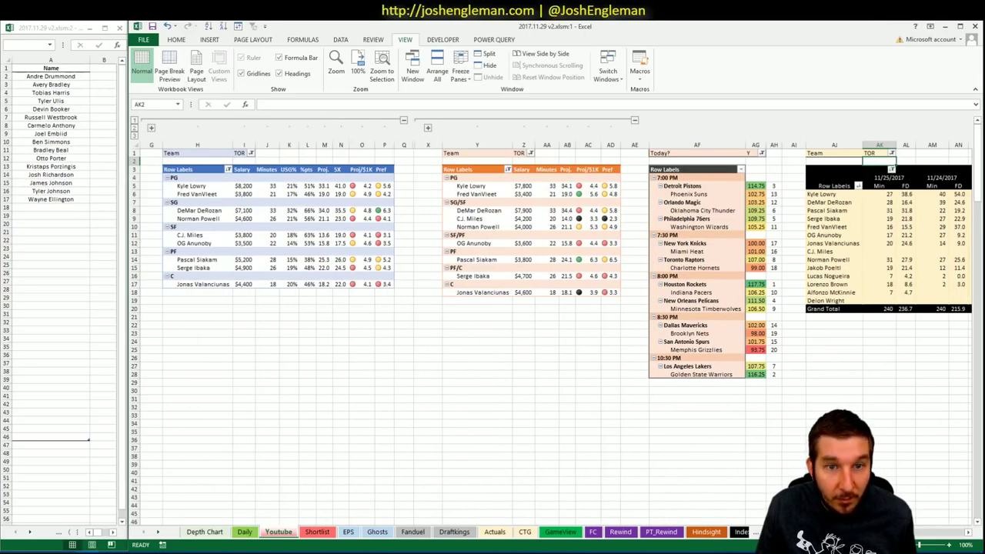
scroll(550, 320, "right", 7)
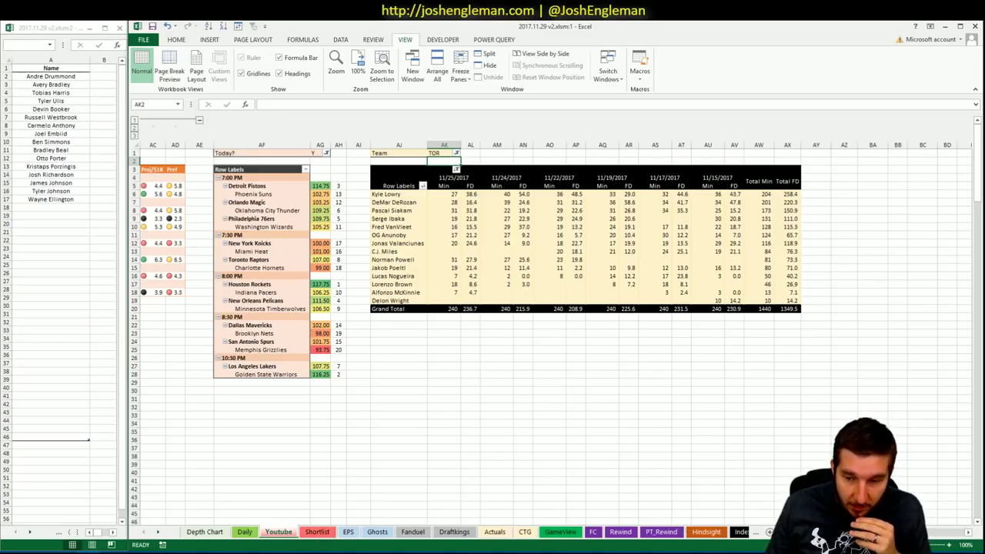
scroll(243, 488, "left", 10)
Add Kyle Lowry to the Name list in cell A18 of the player list window.
left_click(54, 199)
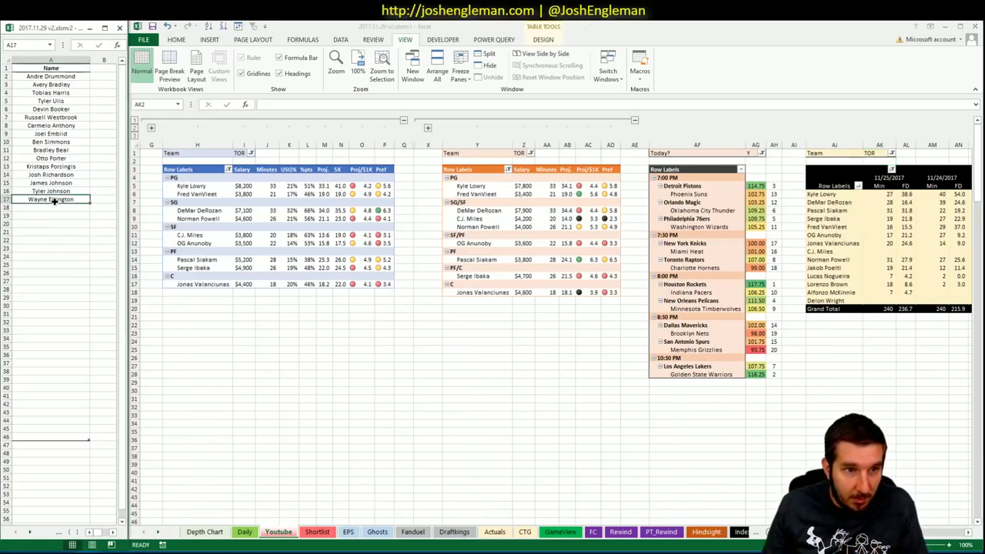
left_click(57, 208)
type("Kyle")
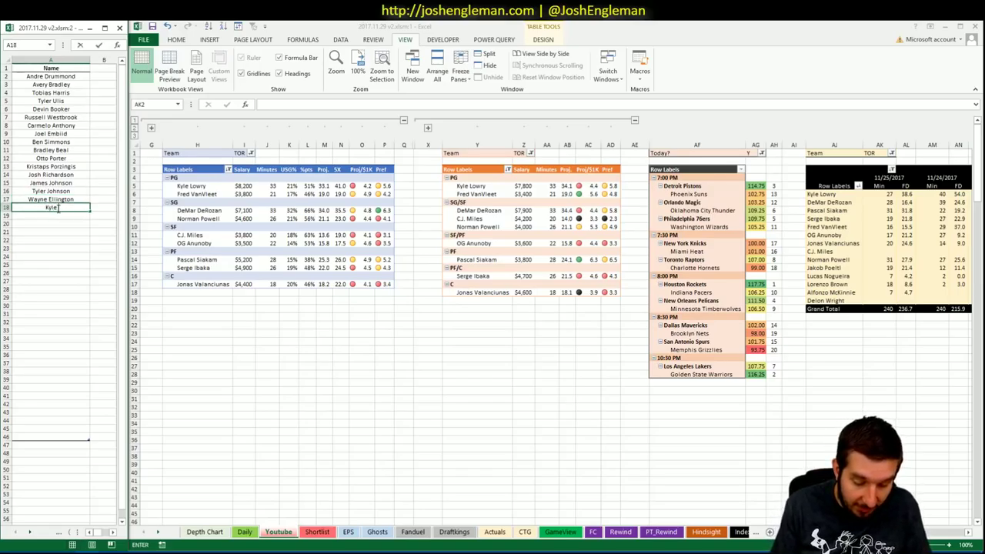
type(" Lowr")
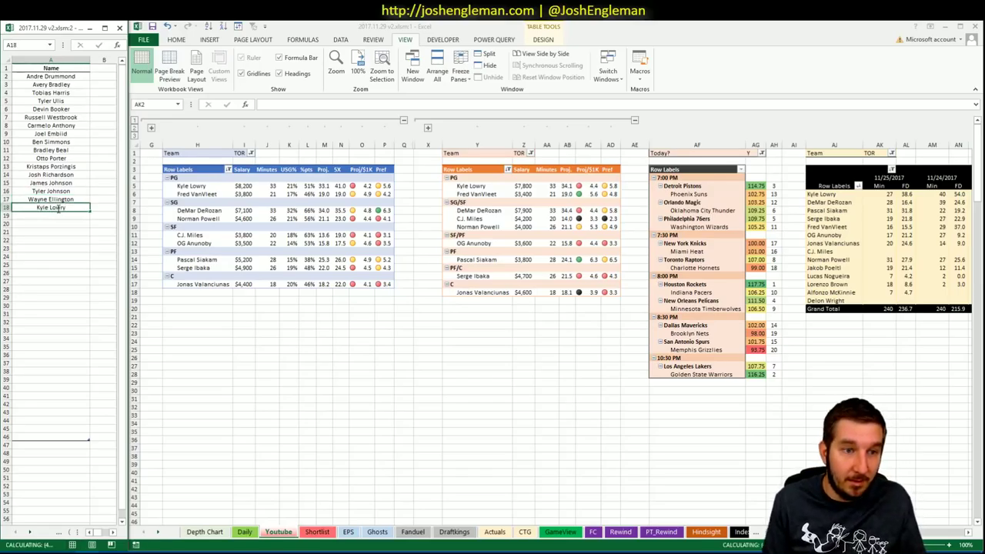
type("y")
key("Return")
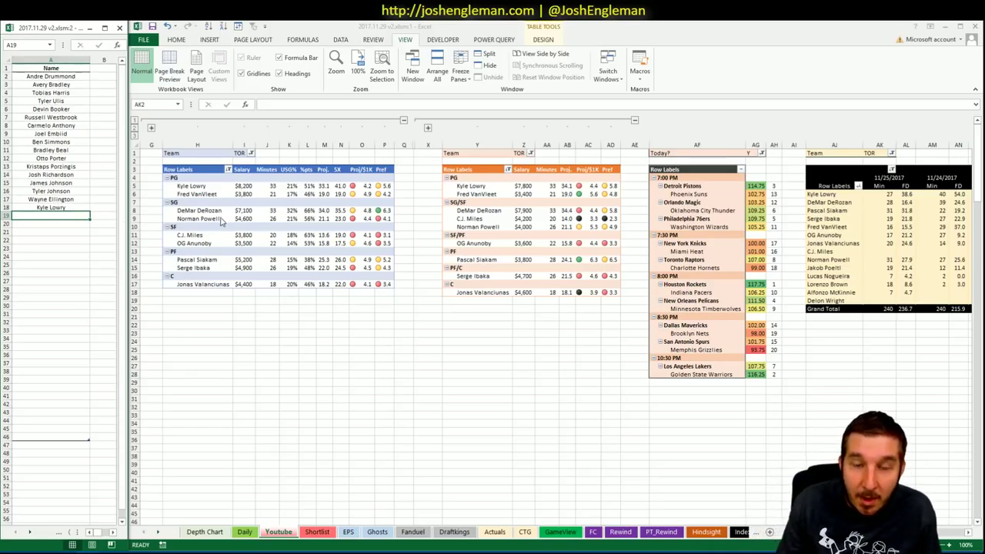
Try to filter the blue projections table on the Youtube sheet by team CHA.
left_click(240, 153)
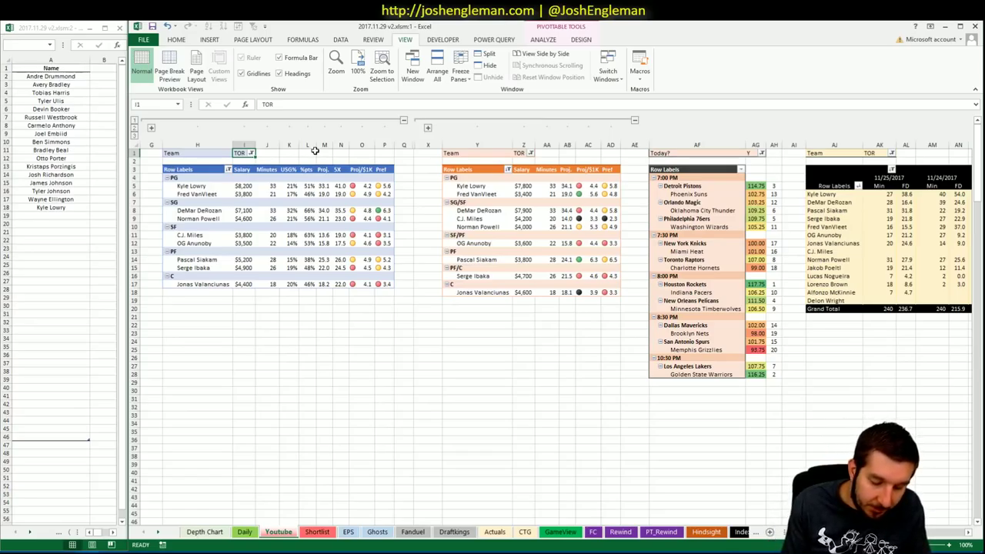
type("CHA")
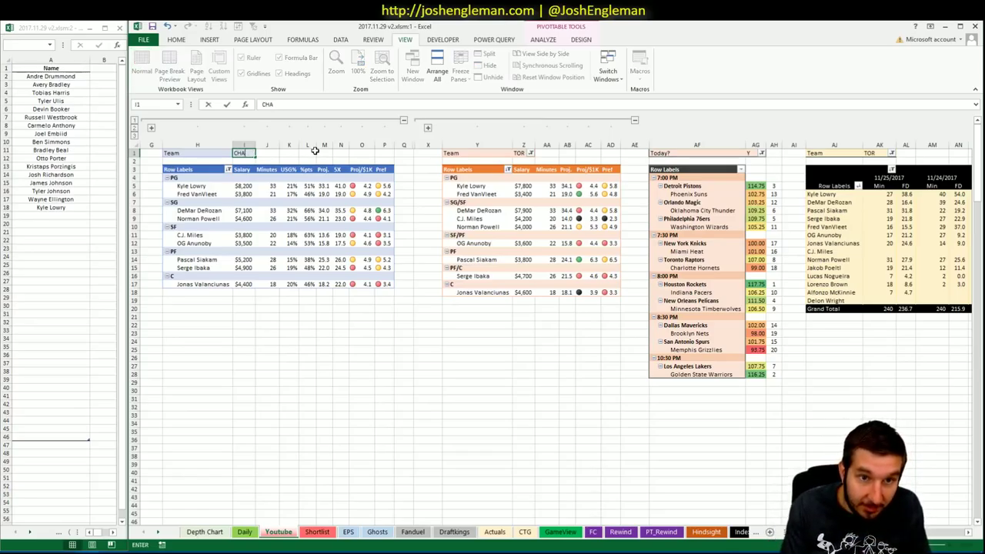
key("Return")
key("Escape")
key("BackSpace")
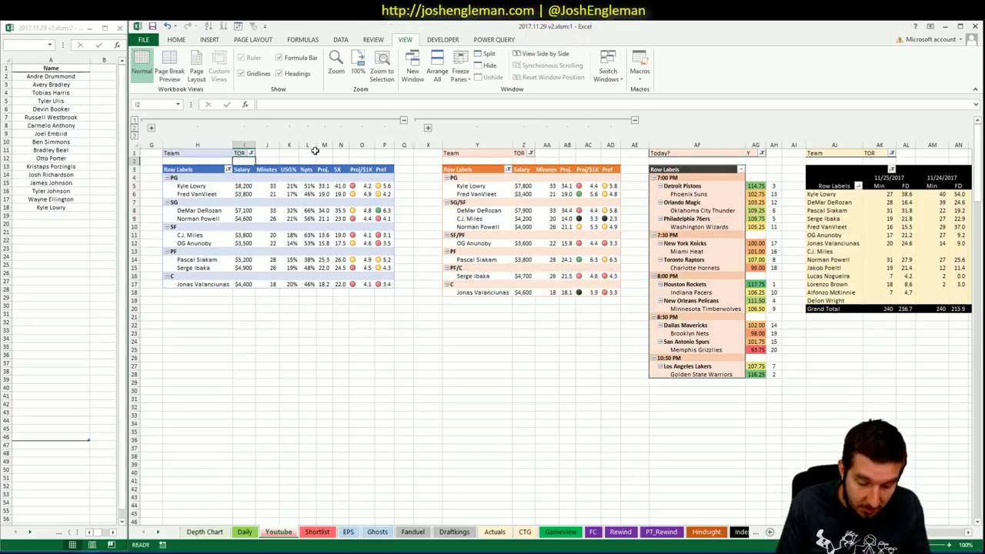
Filter both the blue and the orange projections tables on the Youtube sheet to team CHO.
type("O")
key("Return")
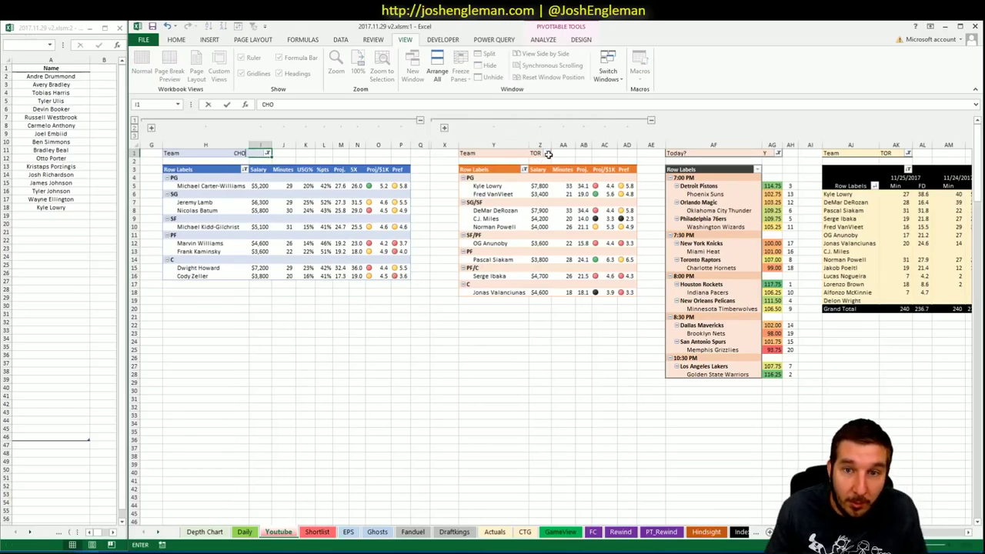
left_click(541, 153)
type("CHO")
key("Return")
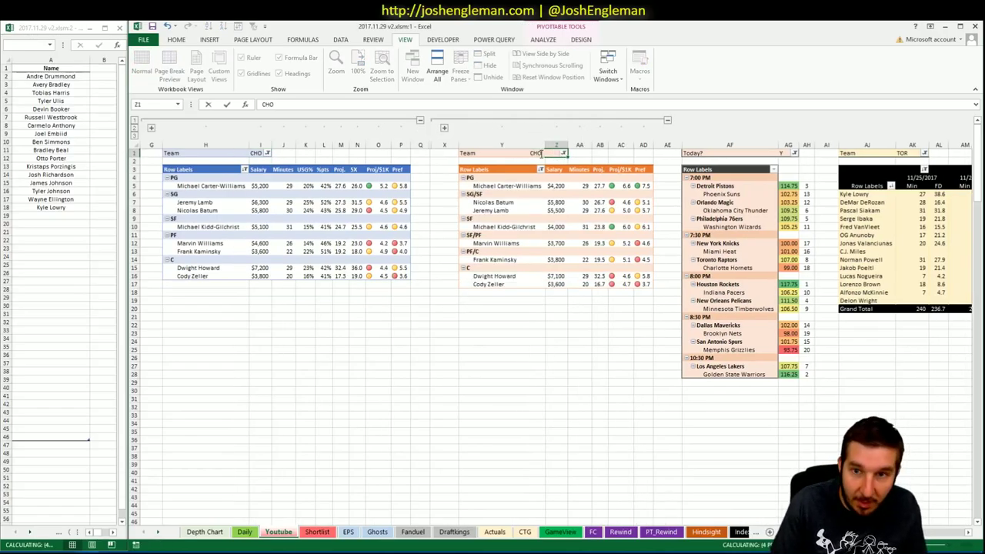
key("Return")
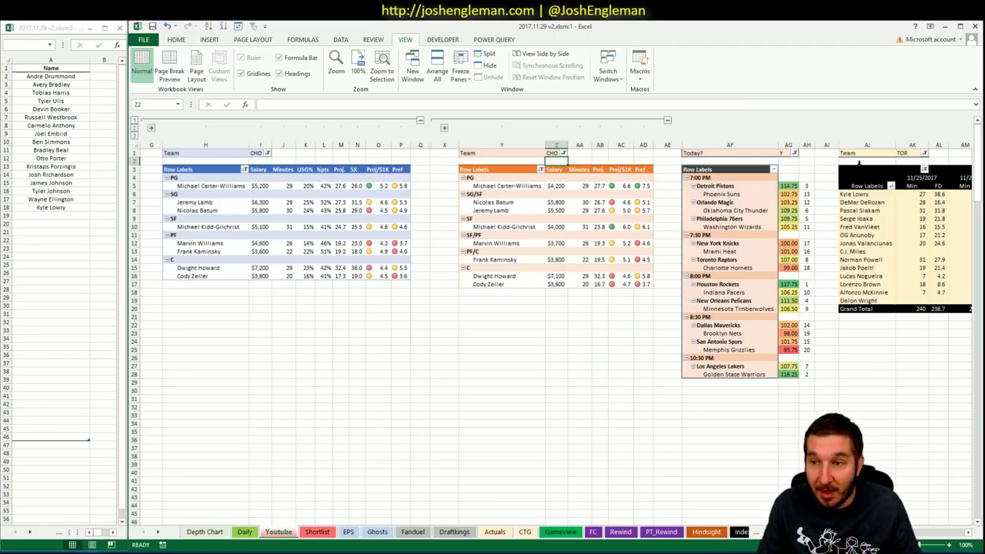
Filter the table of recent game minutes and FD points to team CHO.
left_click(907, 154)
type("C")
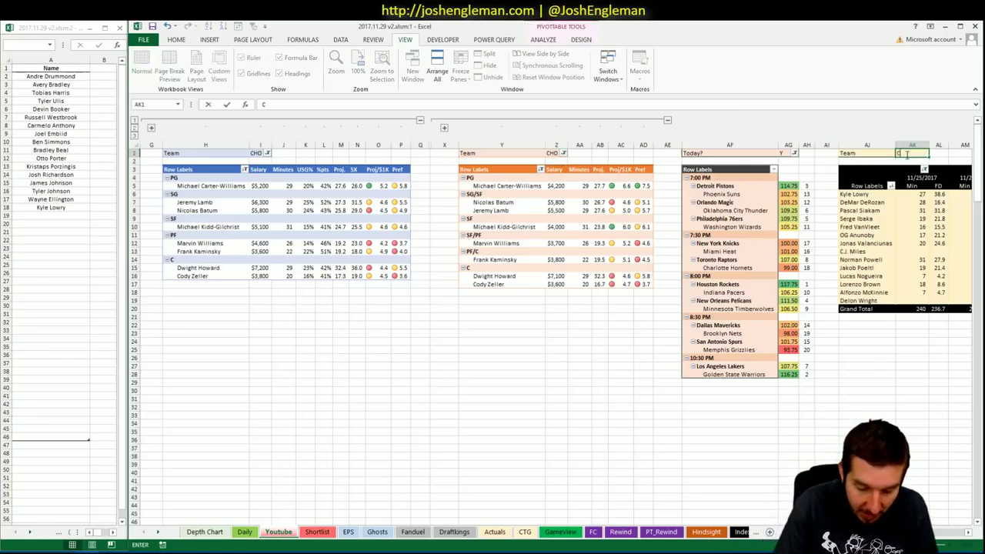
type("HO")
key("Return")
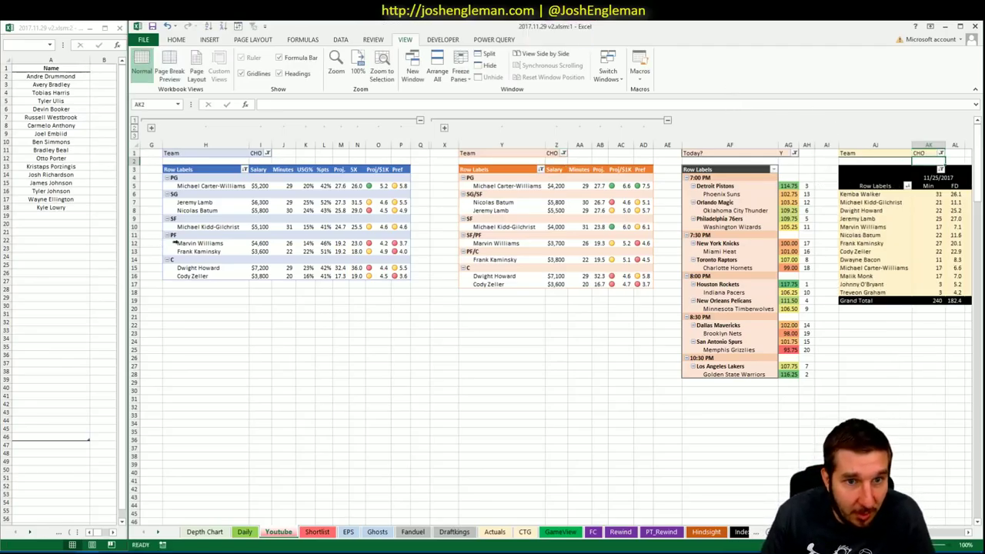
left_click(379, 310)
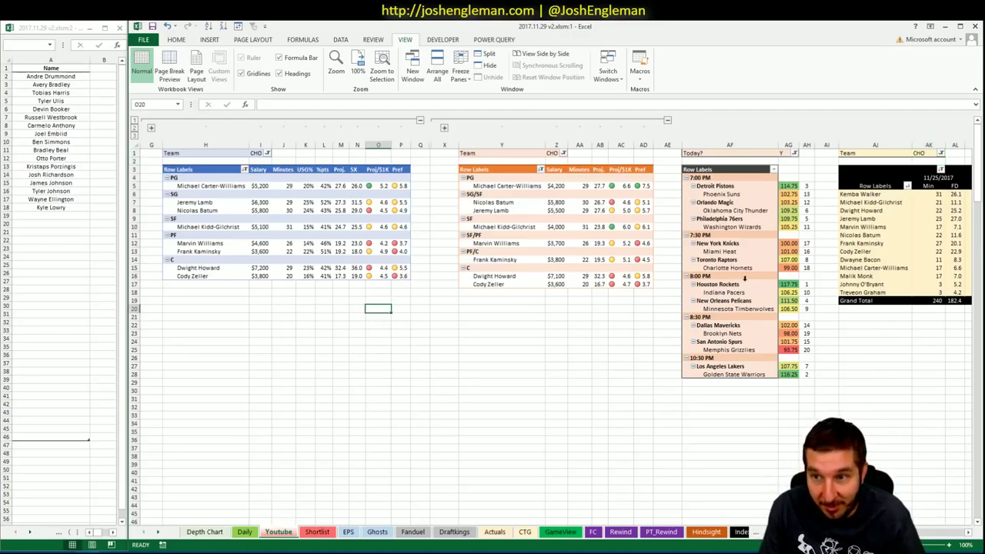
right_click(884, 235)
key("Escape")
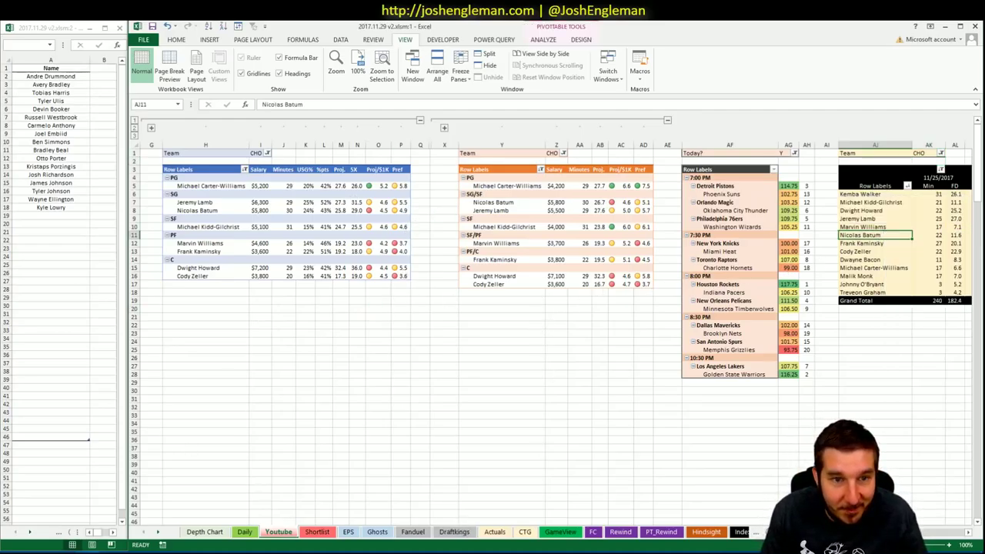
Switch to the Cleaning the Glass site in the browser and open the Charlotte Hornets team page by searching "hornet".
key("alt+Tab")
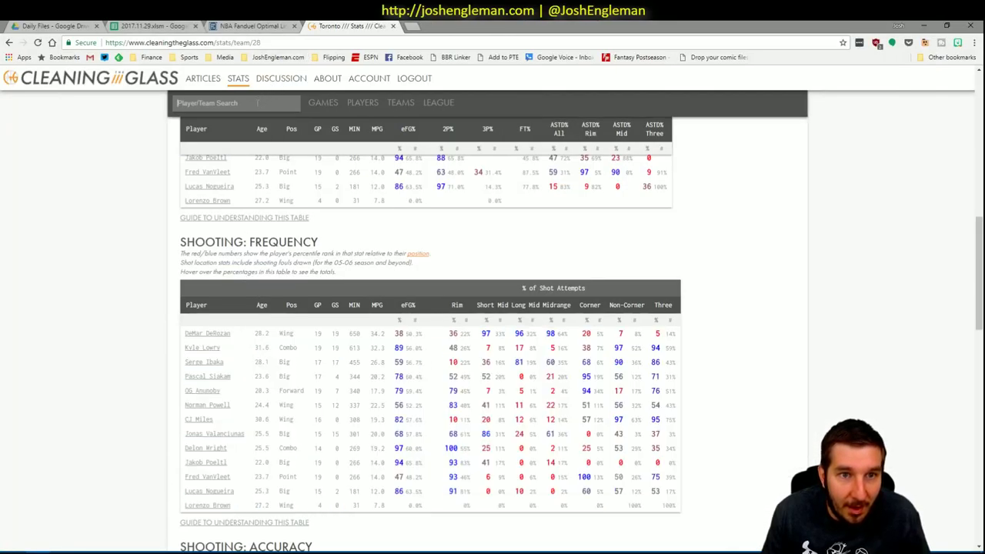
left_click(258, 102)
type("hornet")
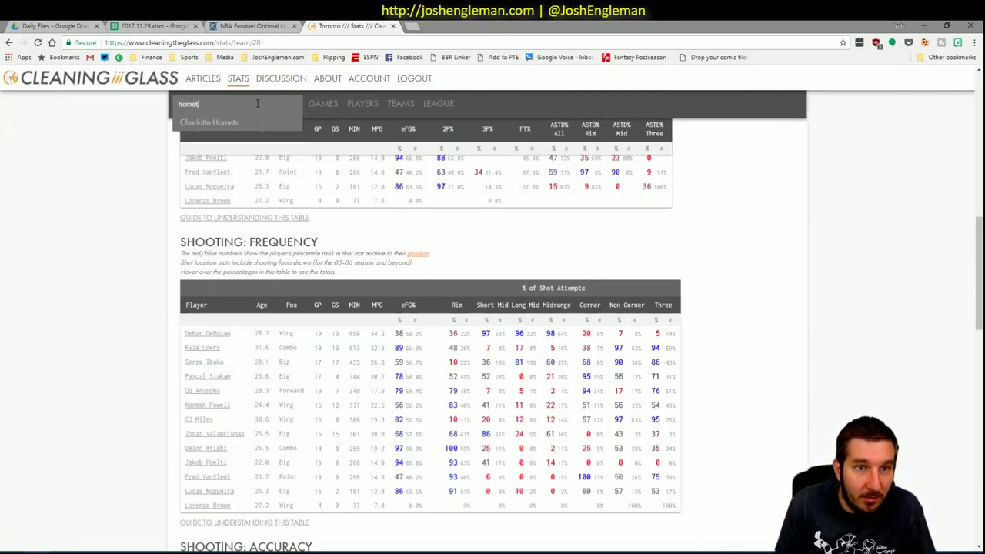
key("Return")
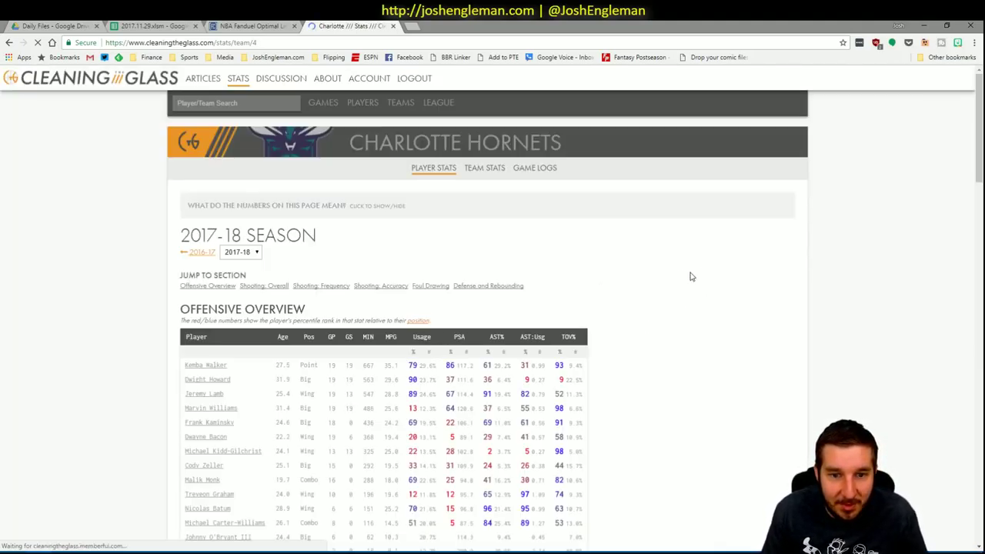
Copy all player rows of the Hornets' Shooting: Frequency table, from Kemba Walker through Julyan Stone.
scroll(691, 277, "down", 10)
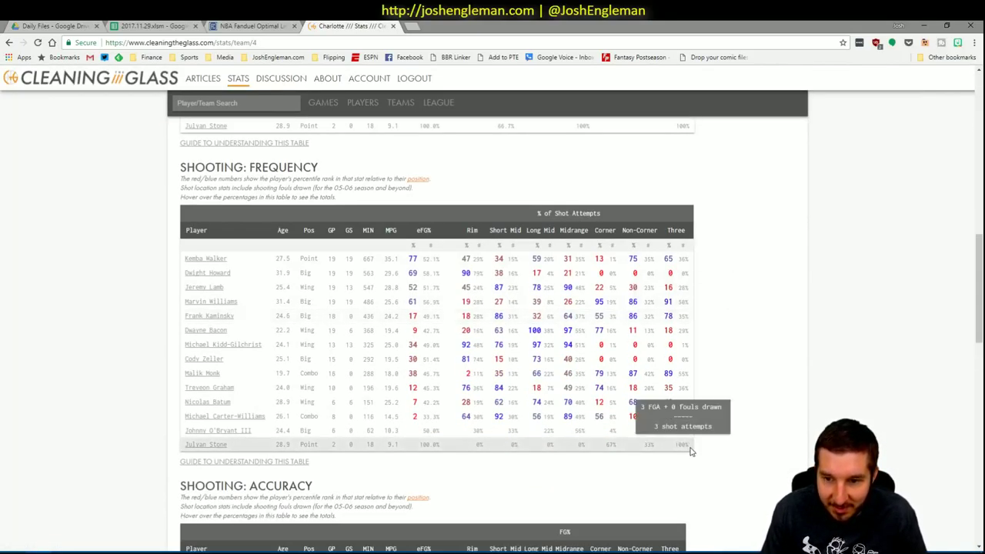
left_click_drag(691, 451, 184, 264)
key("ctrl+c")
Switch back to the Excel workbook and refresh the CTG sheet with the copied Hornets shooting data.
key("alt+Tab")
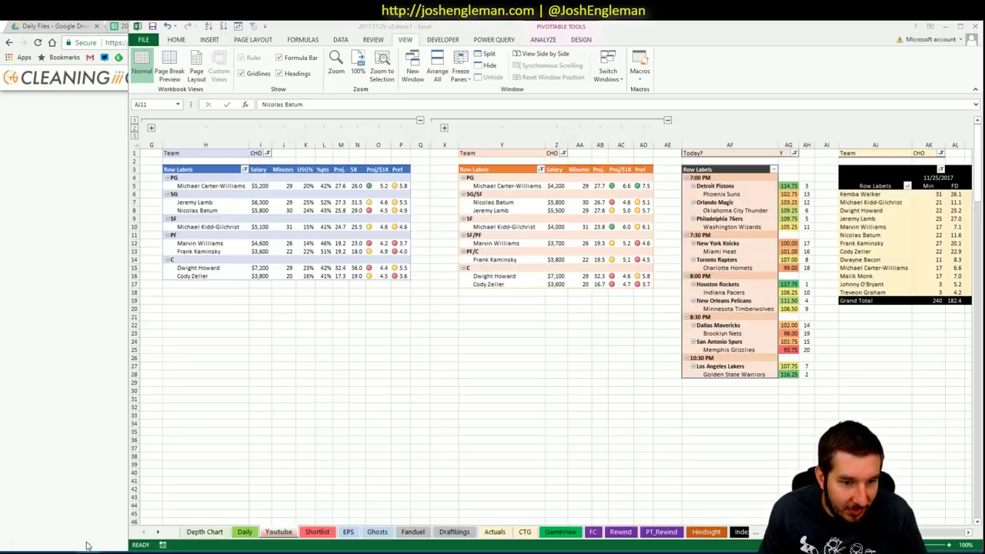
left_click(137, 512)
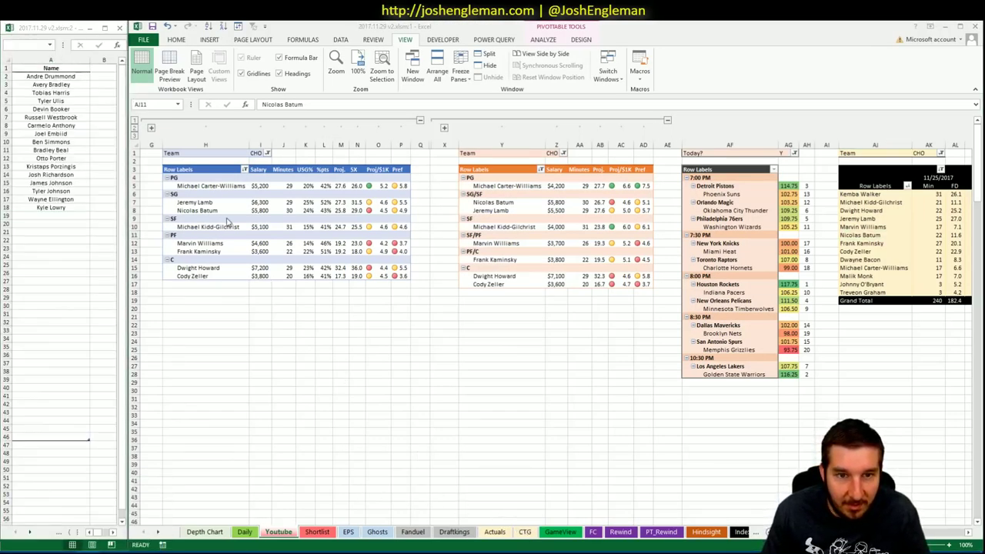
left_click(525, 532)
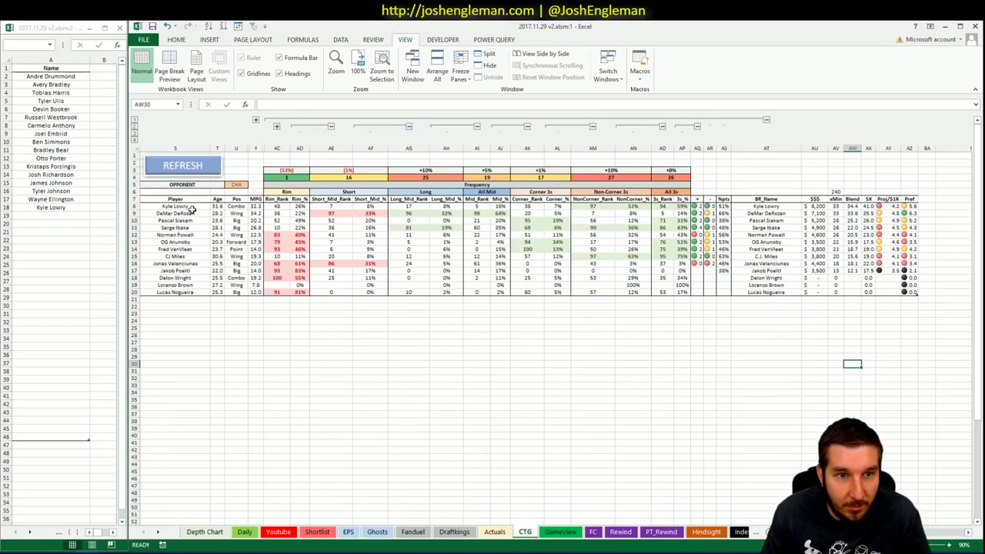
left_click(198, 164)
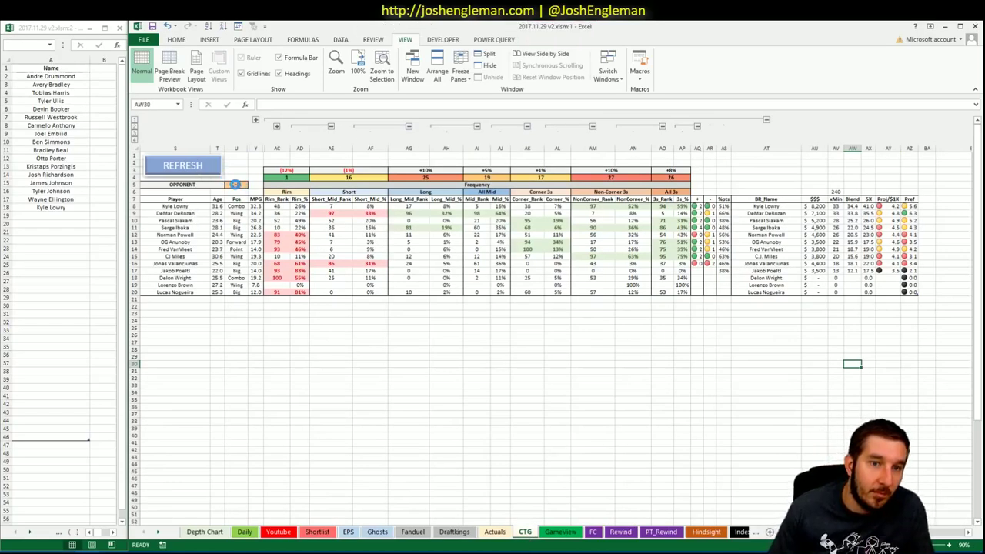
Set the CTG sheet's opponent to TOR and fill the Pref formula from AZ8 down to the last player row.
left_click(235, 185)
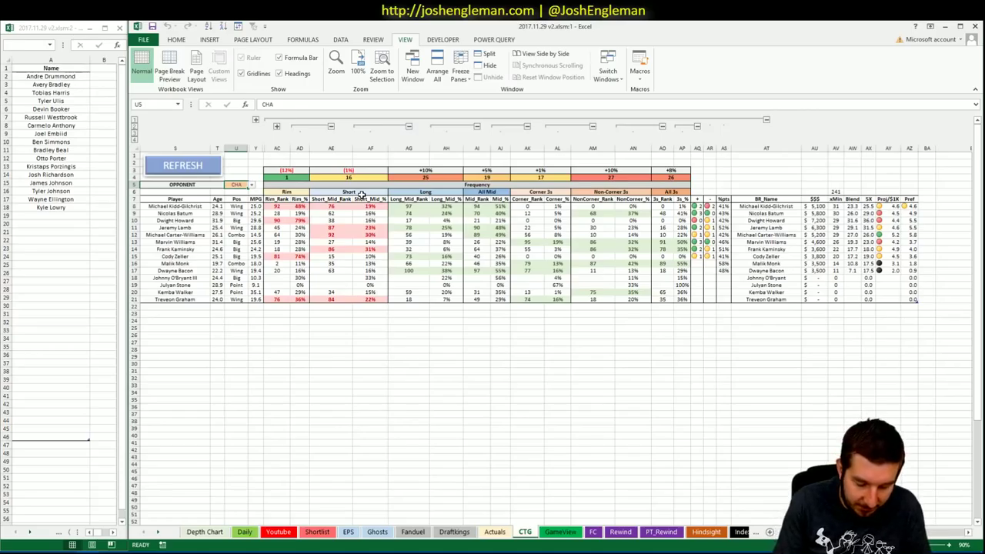
type("TOR")
key("Return")
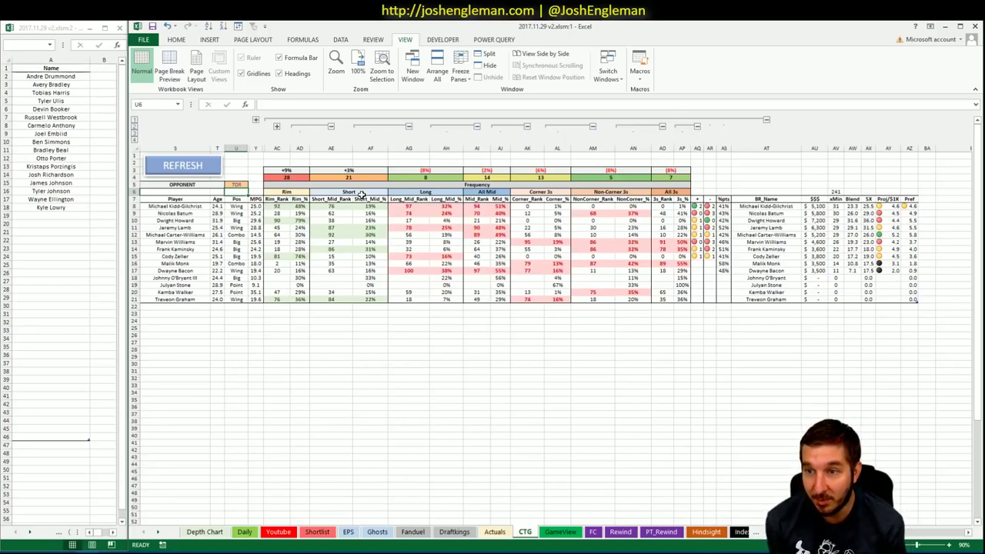
left_click(911, 206)
left_click_drag(917, 210, 918, 305)
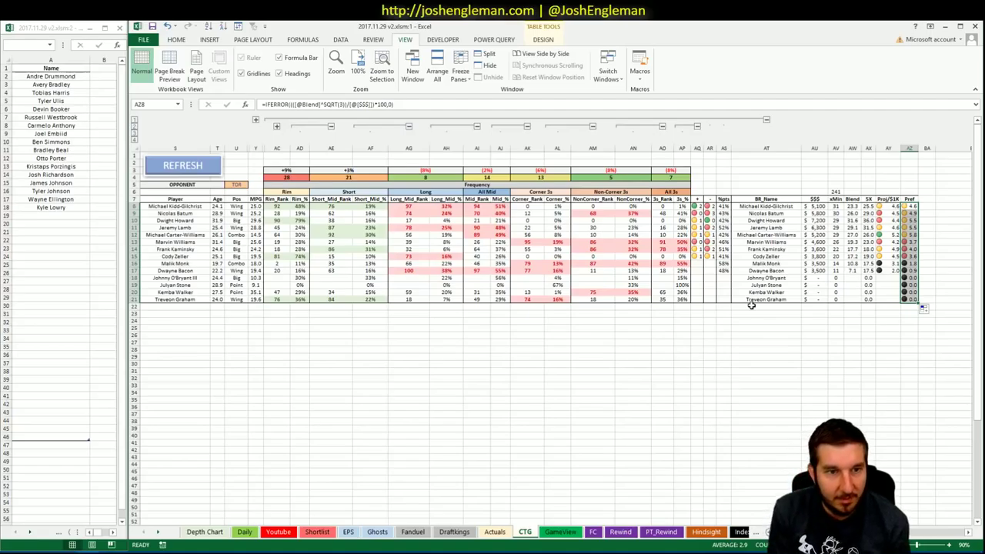
Add Dwight Howard to the Name list in cell A19 of the player list window.
left_click(71, 215)
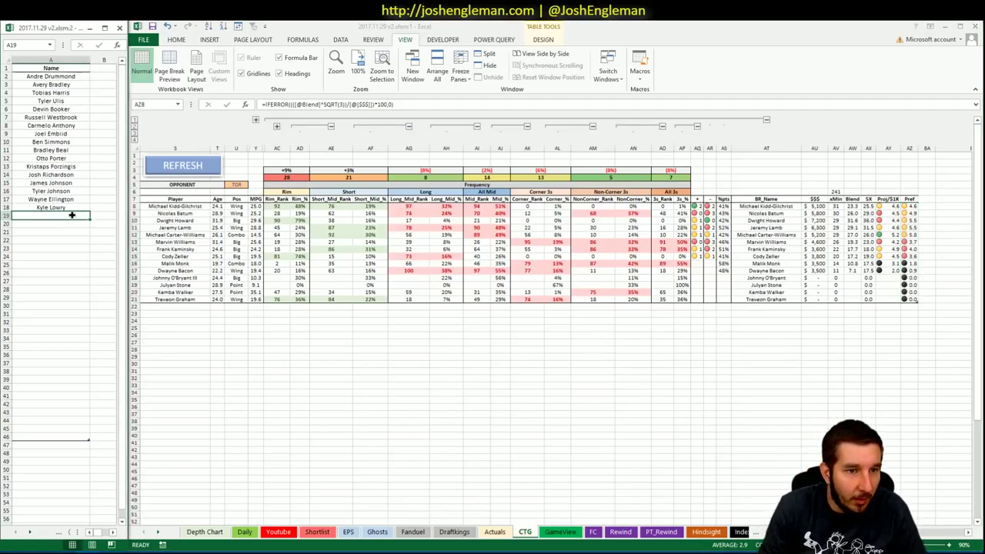
type("Dwight")
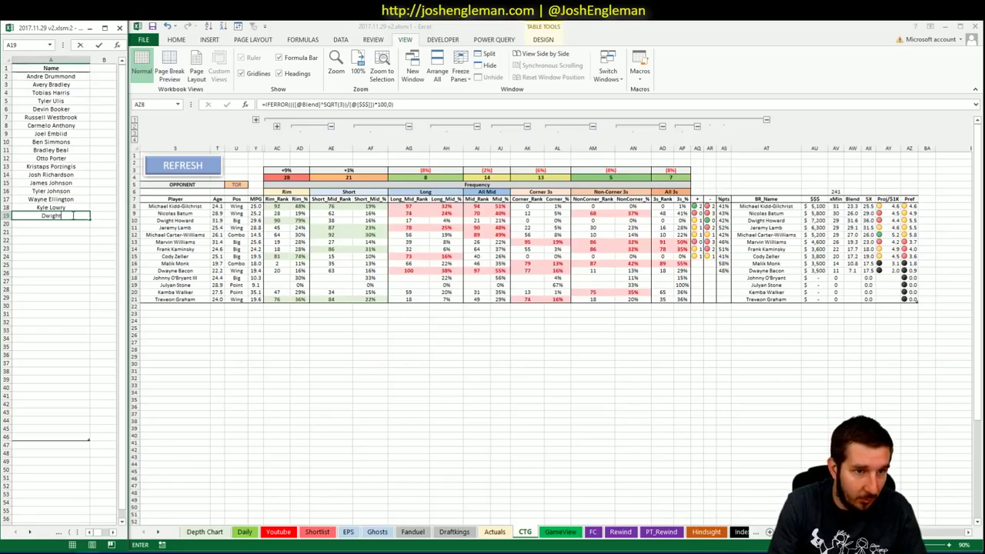
type(" Howard")
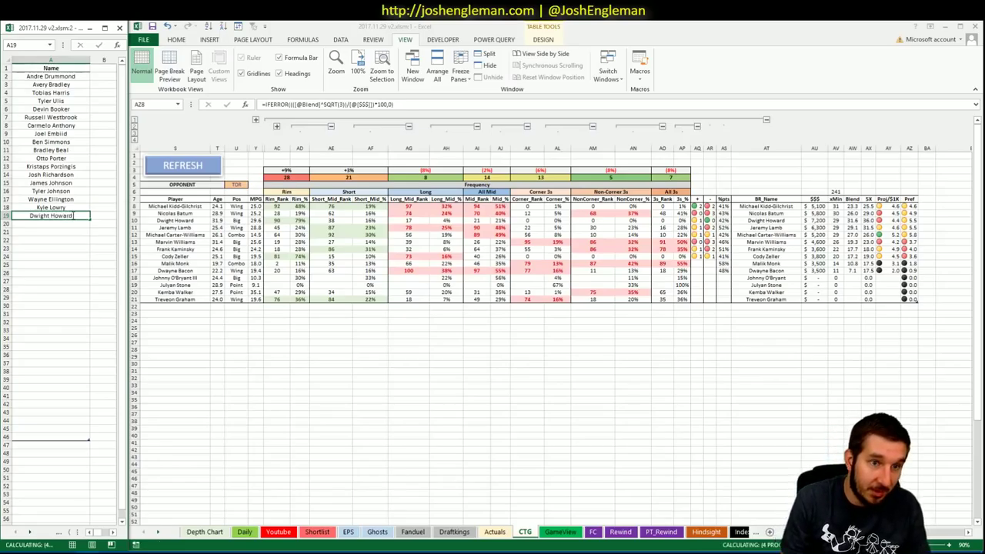
key("Return")
On the Youtube sheet, filter the blue and orange projection pivot tables to team HOU.
left_click(278, 532)
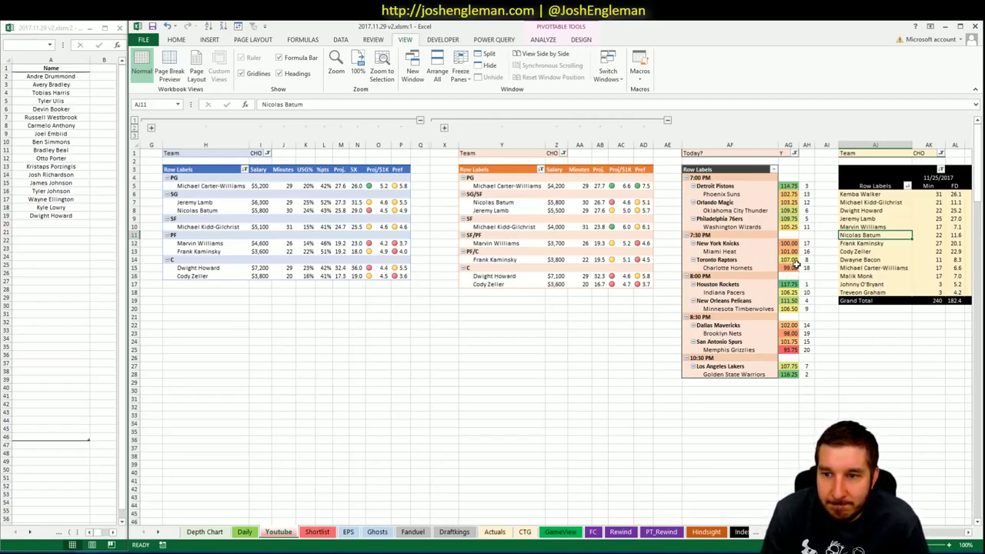
left_click(254, 153)
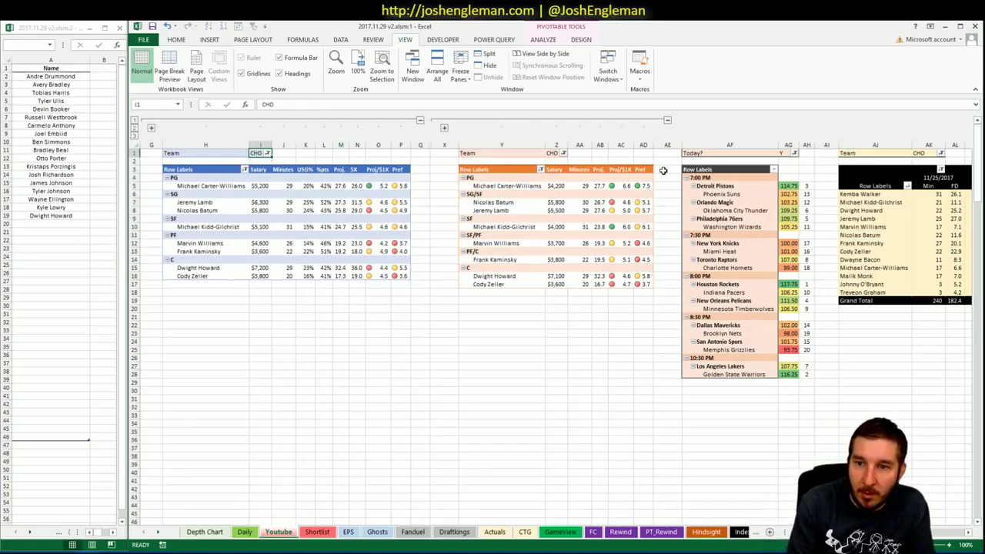
type("HOU")
key("Return")
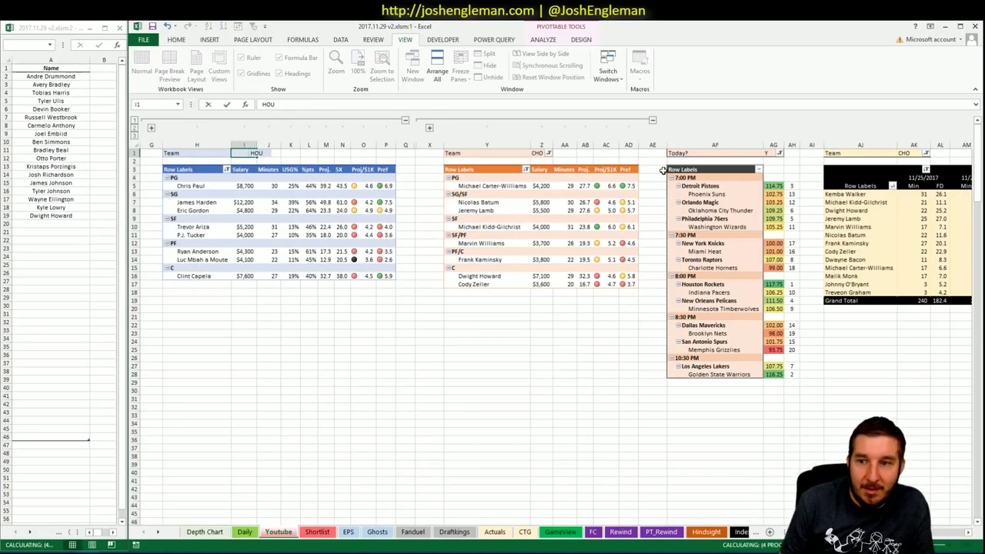
type("HOU")
left_click(541, 146)
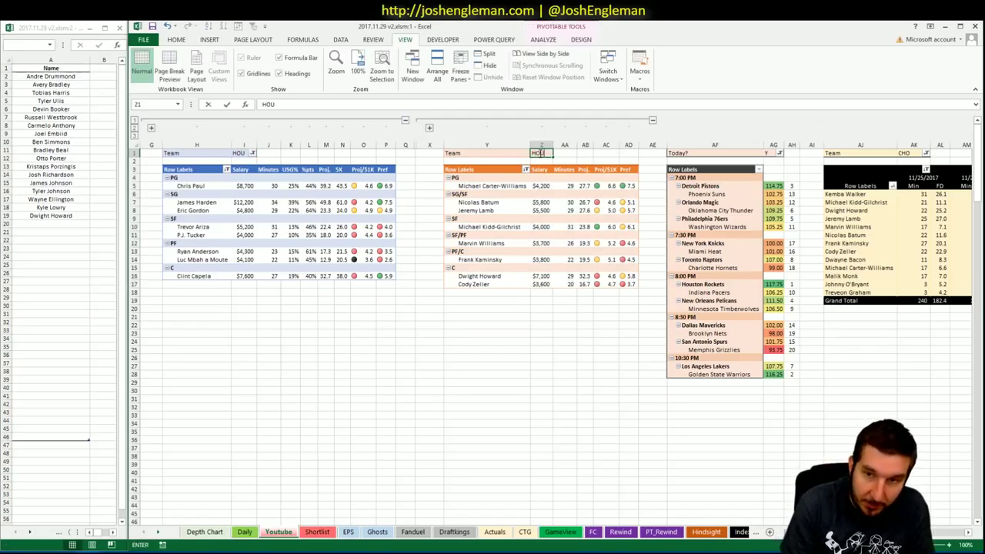
type("HOU")
key("Return")
type("HOU")
key("Return")
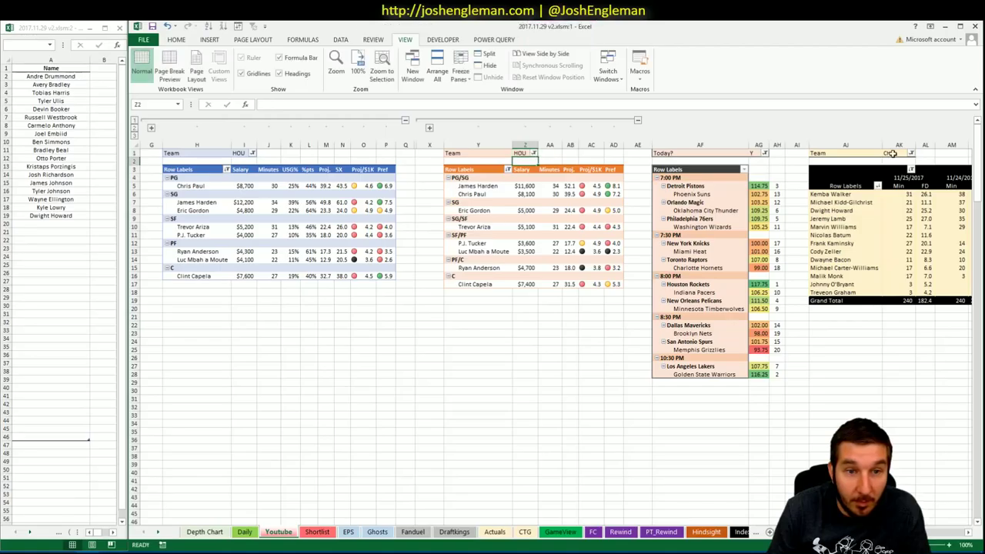
Filter the game log pivot table with minutes and FD points by date to team HOU.
left_click(894, 153)
type("HOU")
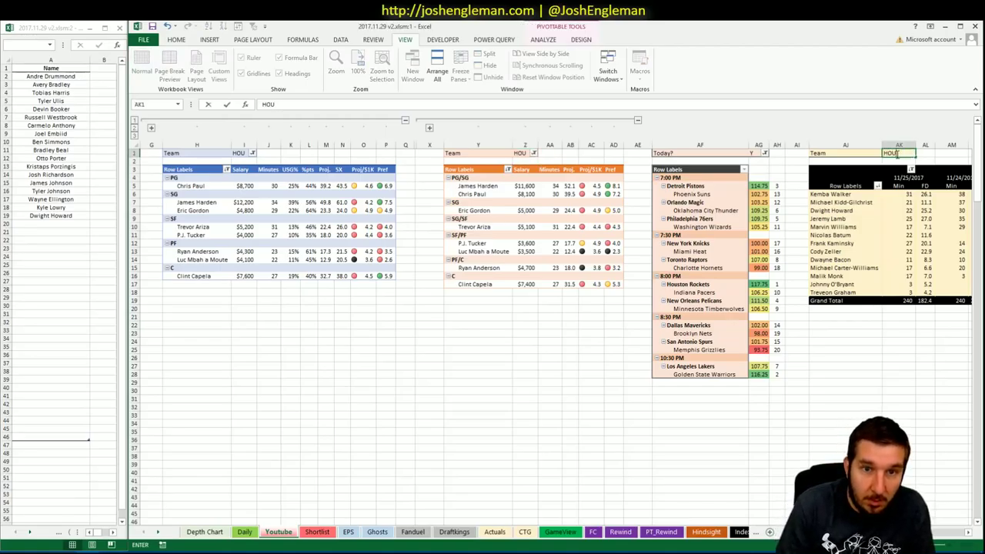
key("Return")
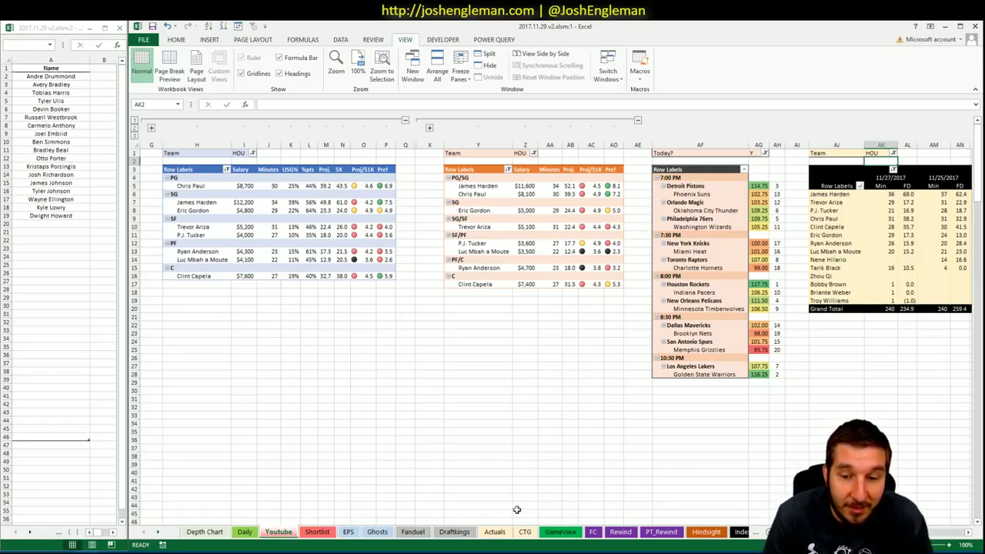
Bring up the CTG sheet and switch to the Cleaning the Glass page in the browser.
left_click(525, 536)
key("alt+Tab")
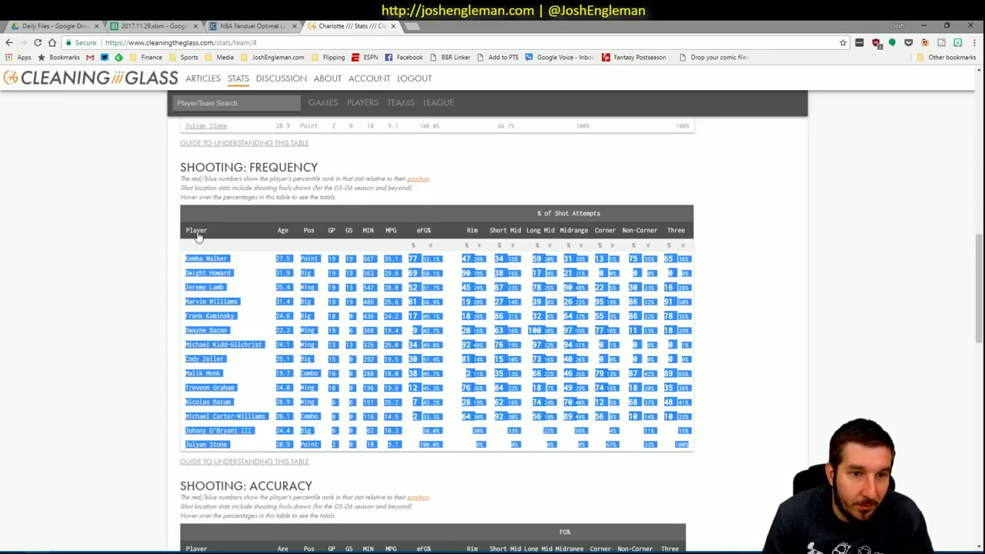
left_click(244, 100)
type("Indiana Pacers")
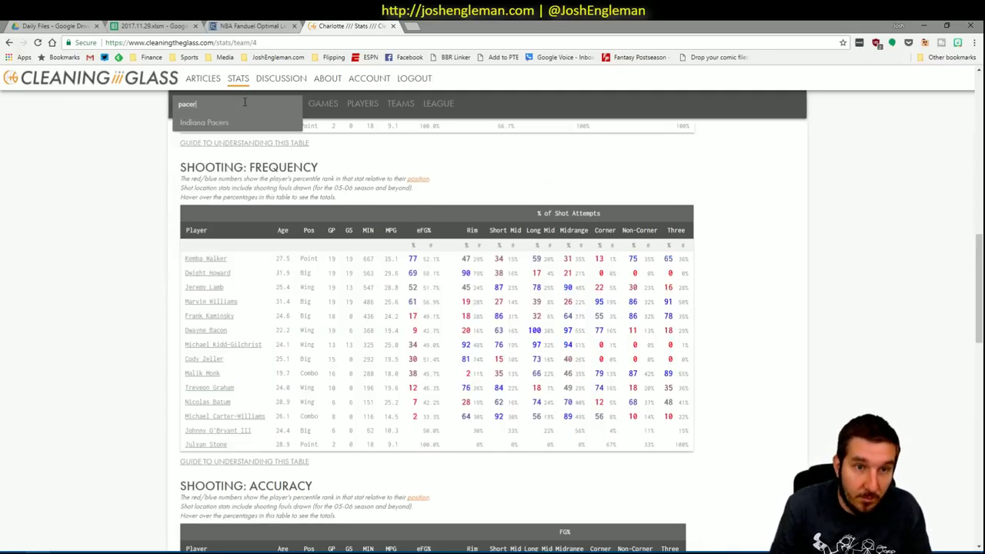
key("Return")
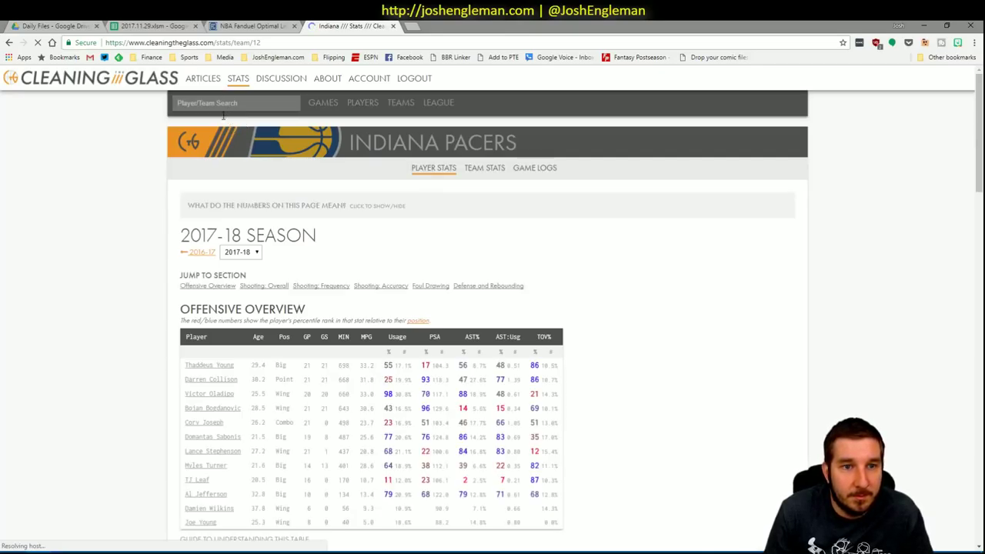
Find the Rockets through the site's team search and load the Houston Rockets' stats page.
left_click(223, 103)
type("rockets")
key("Down")
key("Return")
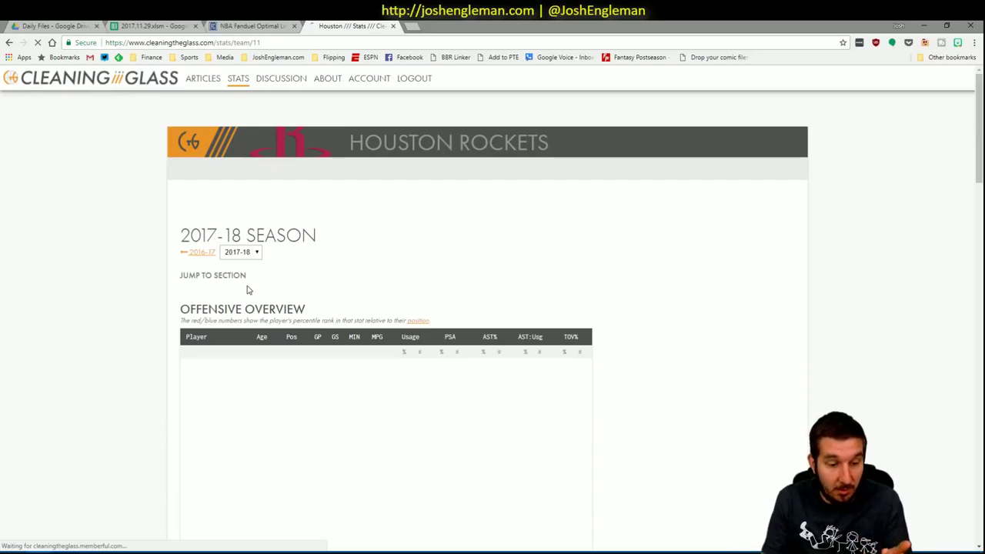
Copy all player rows of the Rockets' Shooting: Frequency table, from James Harden through Isaiah Canaan.
scroll(550, 249, "down", 12)
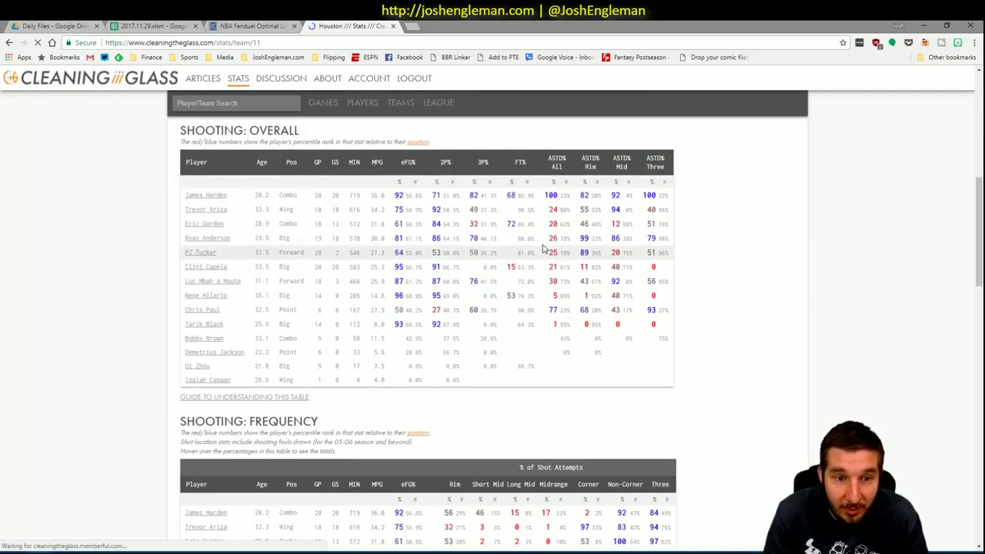
left_click_drag(674, 392, 185, 204)
key("ctrl+c")
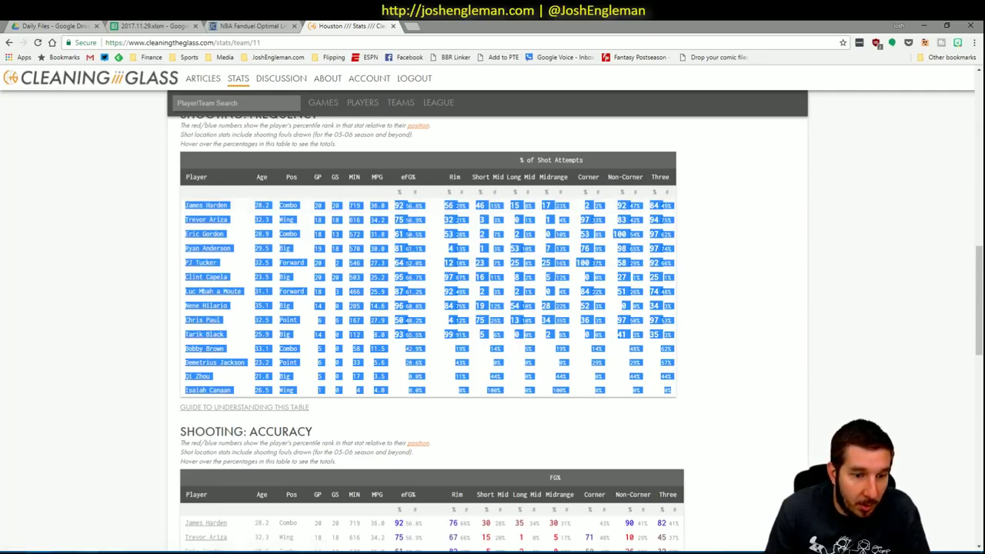
Switch back to the Excel workbook and refresh the CTG sheet with the copied Rockets shooting data.
key("alt+Tab")
key("alt+Tab")
key("alt+Tab")
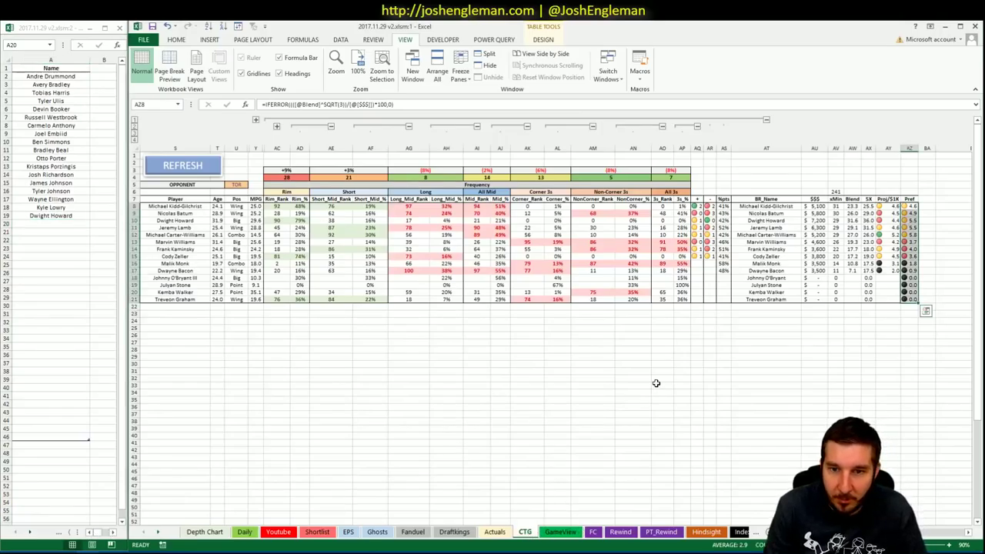
left_click(209, 173)
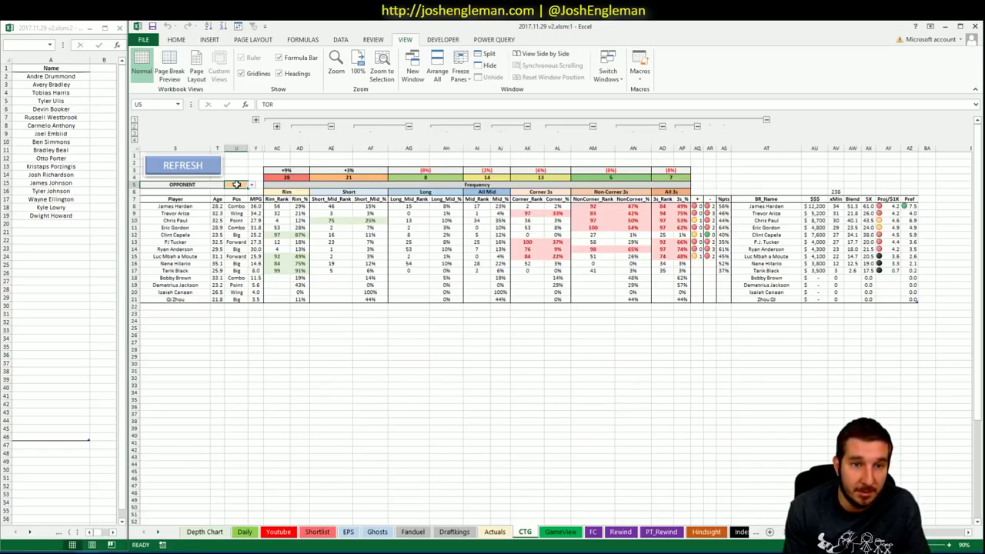
Set the CTG sheet's opponent to IND and fill the Pref formula from AZ8 down to the last player row.
type("LAL")
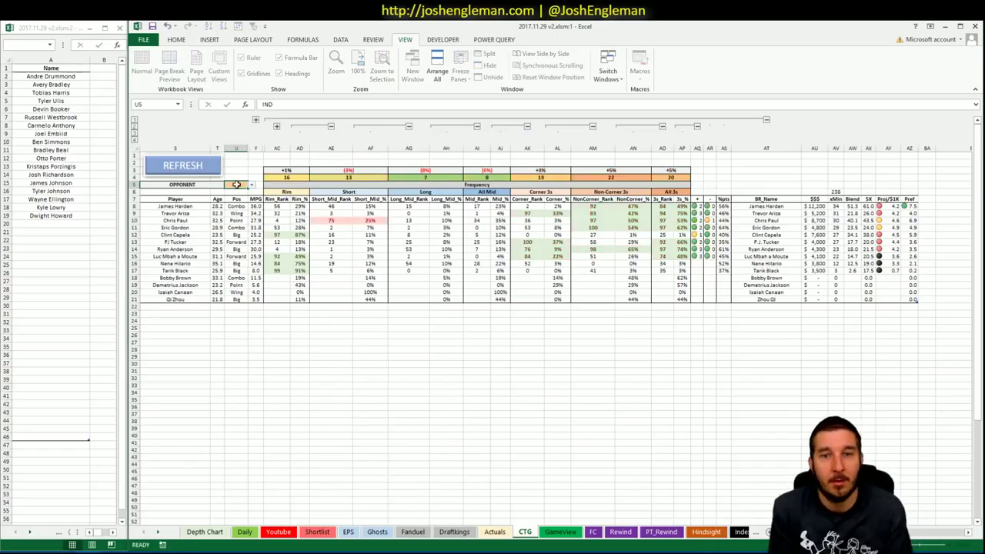
key("Return")
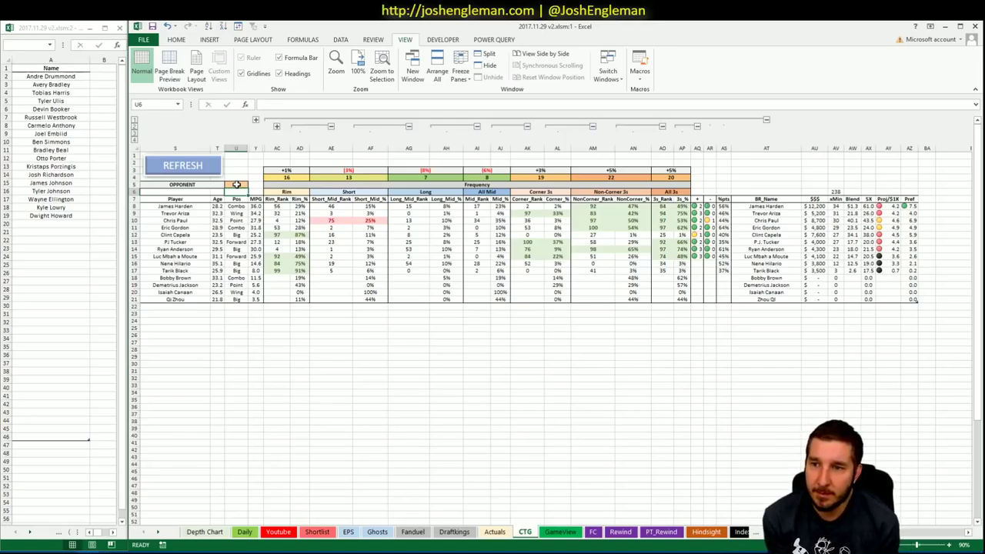
left_click(911, 206)
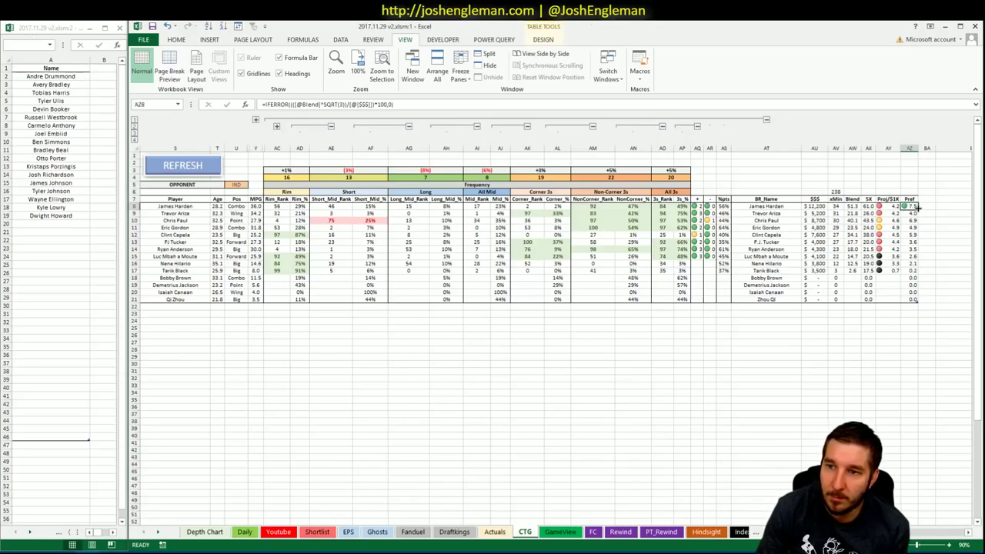
left_click_drag(918, 208, 910, 303)
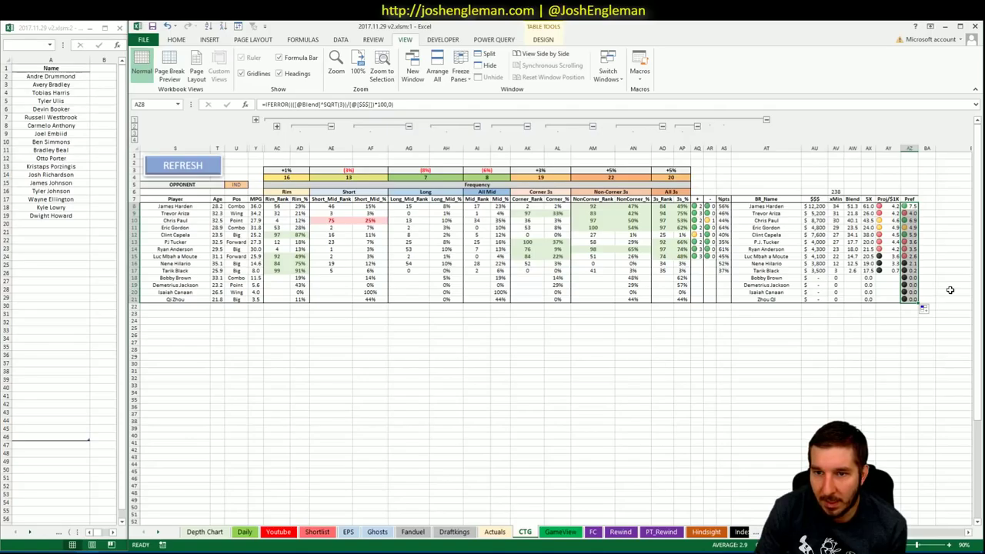
Add James Harden and Chris Paul to the Name list in cells A20 and A21 of the player list window.
left_click(75, 224)
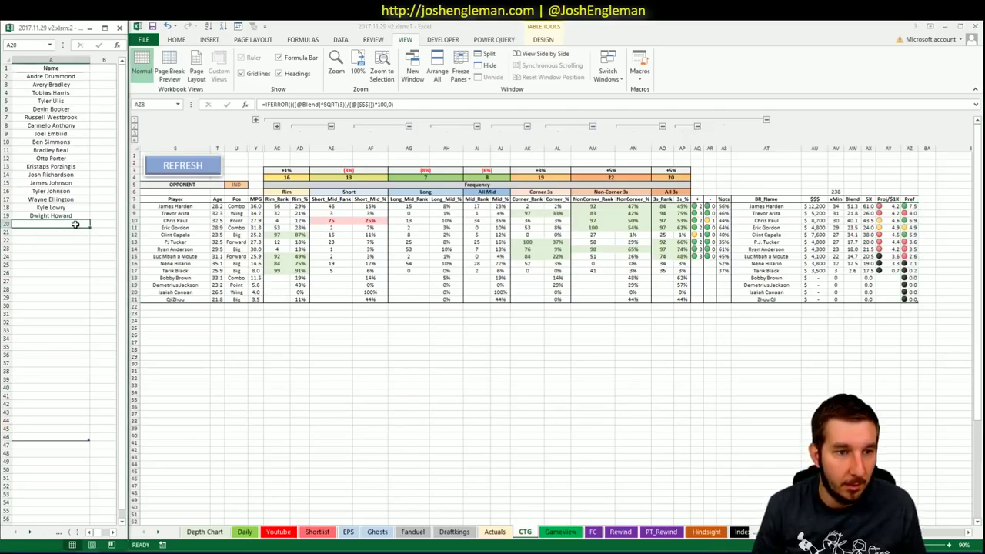
key("ctrl+v")
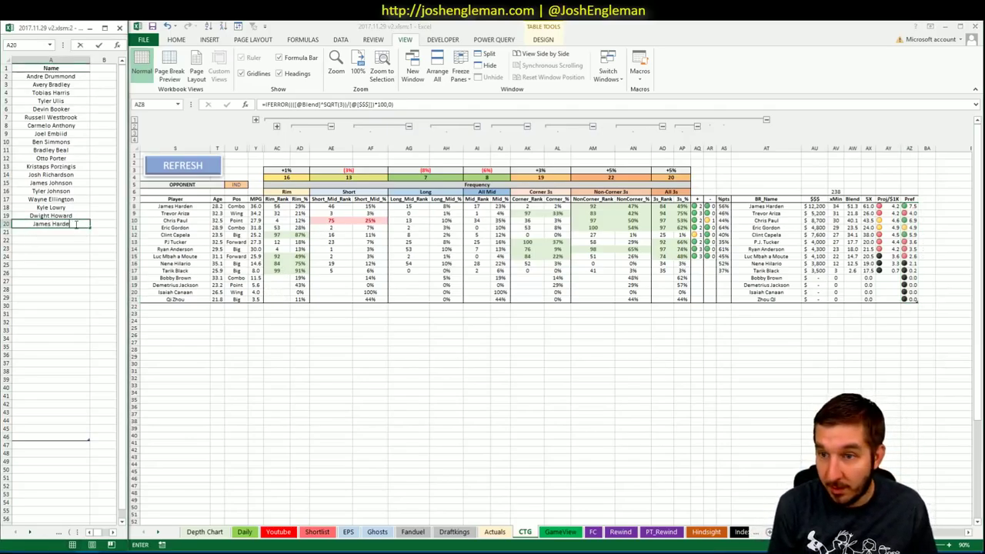
key("Return")
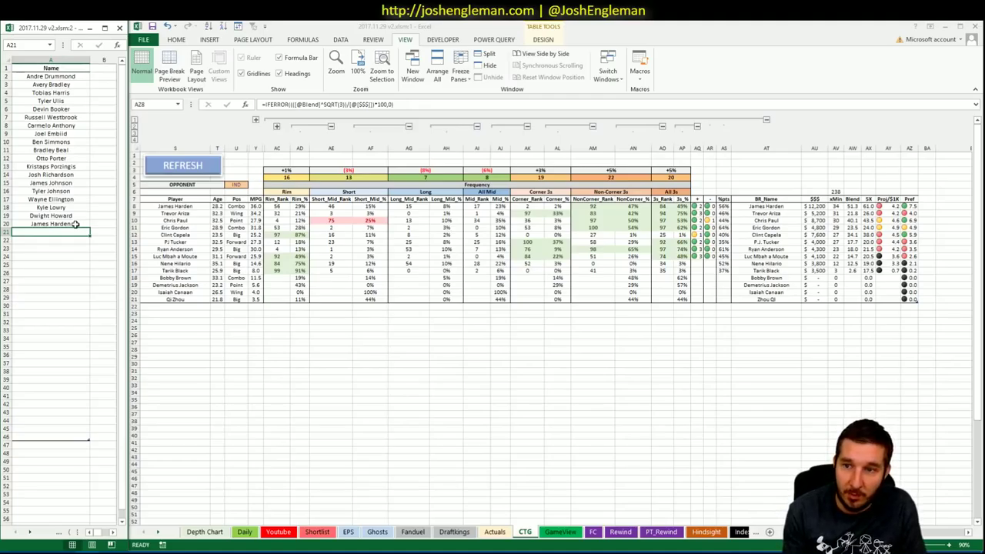
type("Chri")
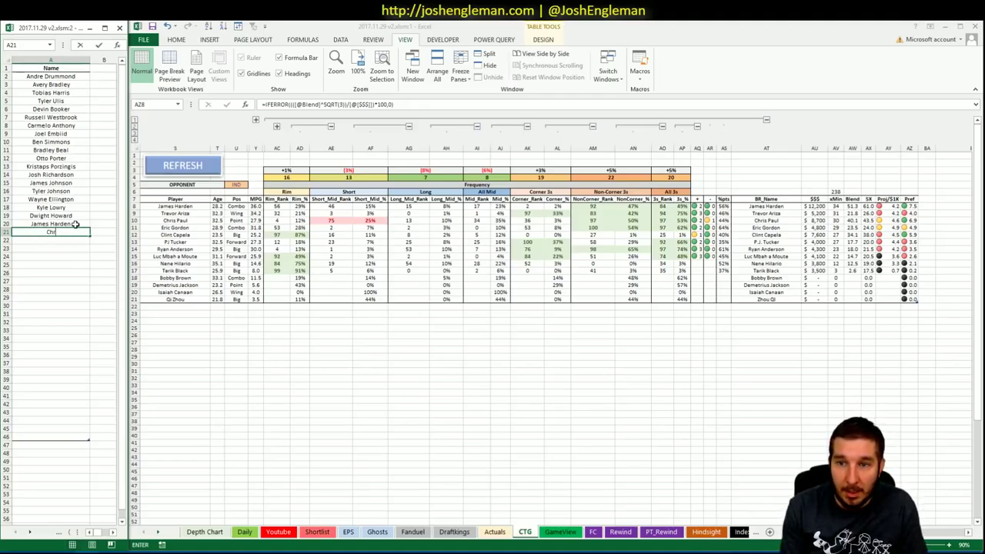
type("s Paul")
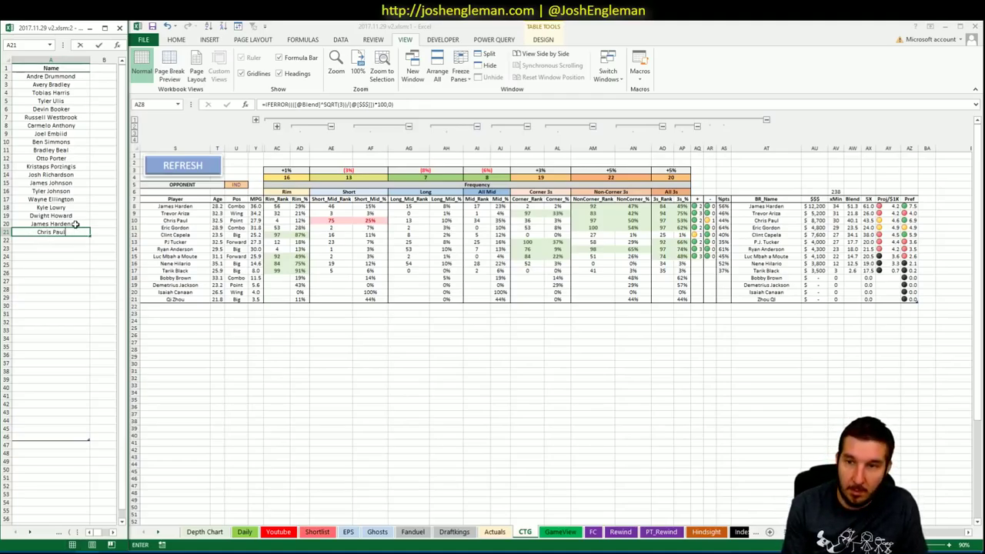
key("Return")
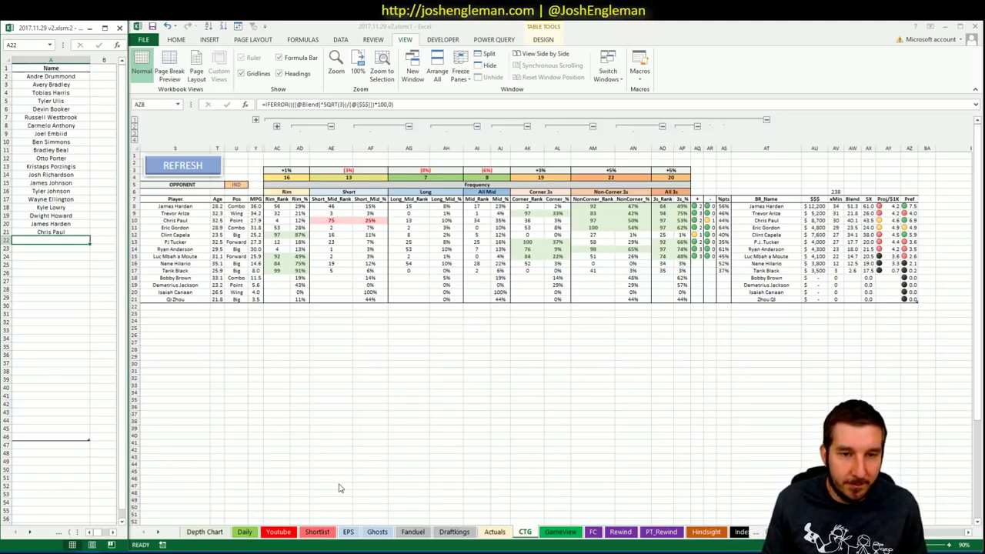
Delete the Rockets player rows from the CTG table, keeping only its last player row.
left_click(370, 421)
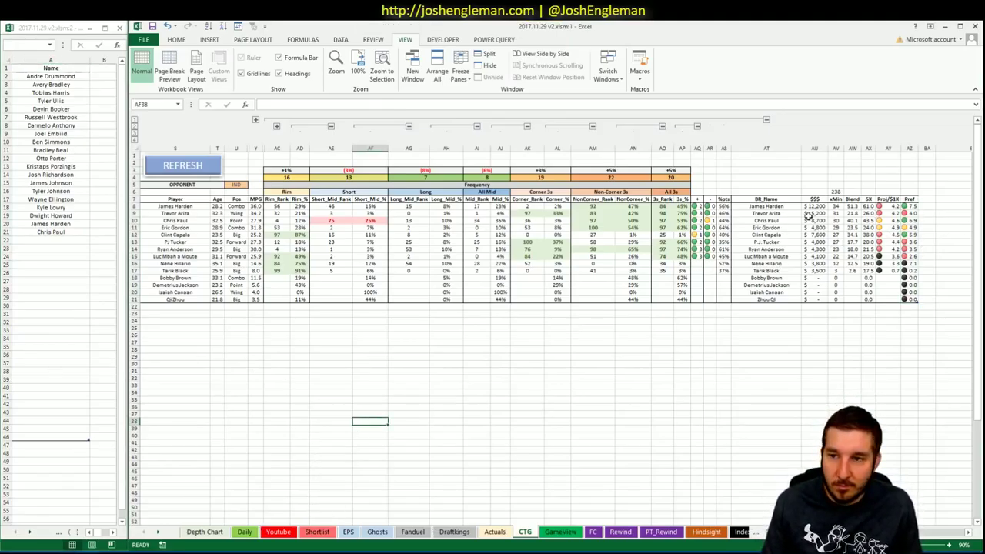
left_click_drag(910, 206, 904, 293)
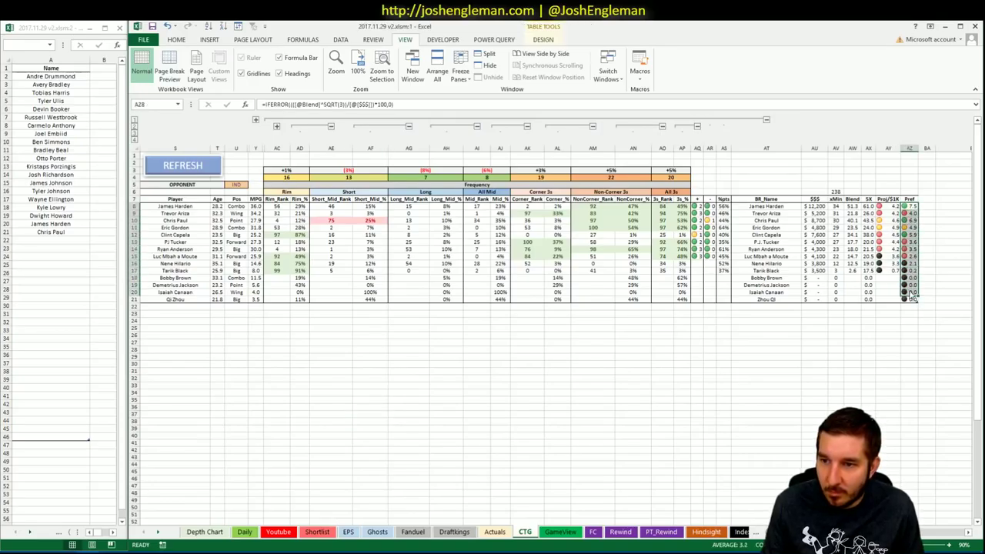
right_click(905, 293)
mouse_move(892, 388)
left_click(939, 403)
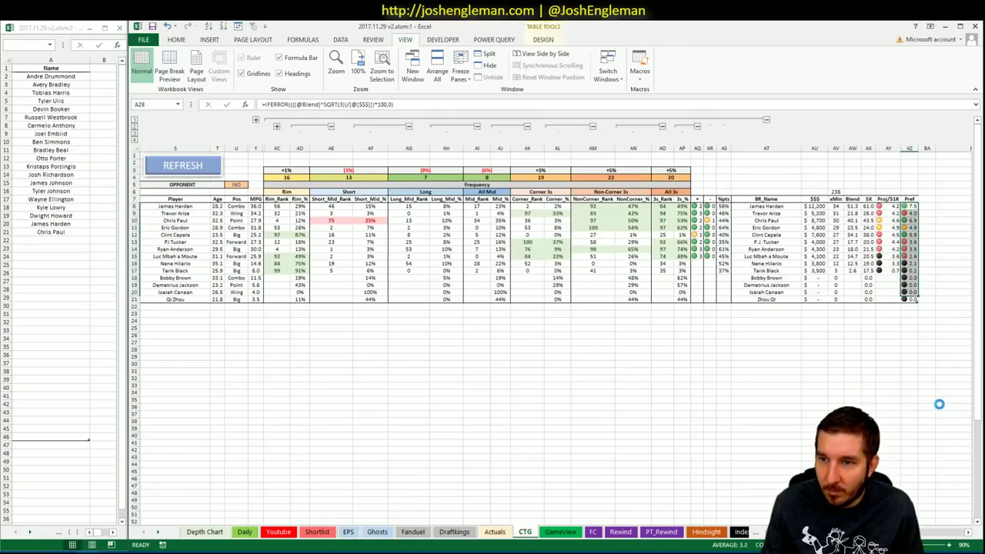
left_click(682, 342)
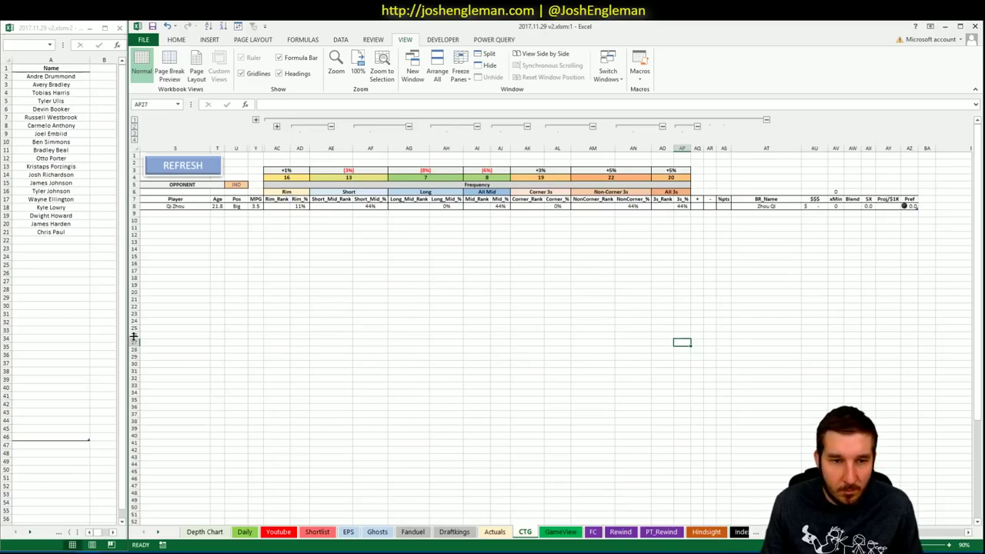
Set the CTG sheet's opponent to HOU and return to the Youtube sheet.
left_click(237, 185)
type("HOU")
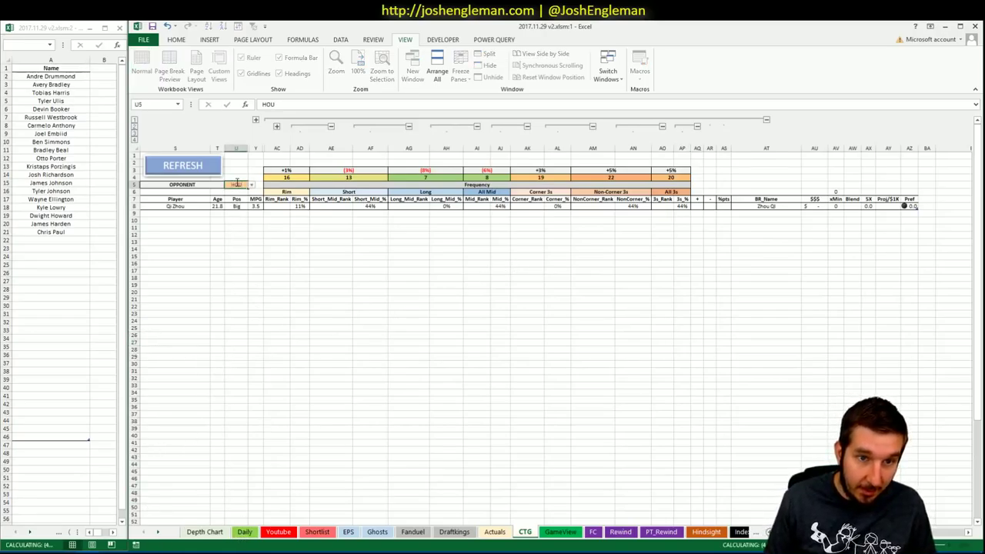
key("Return")
left_click(183, 166)
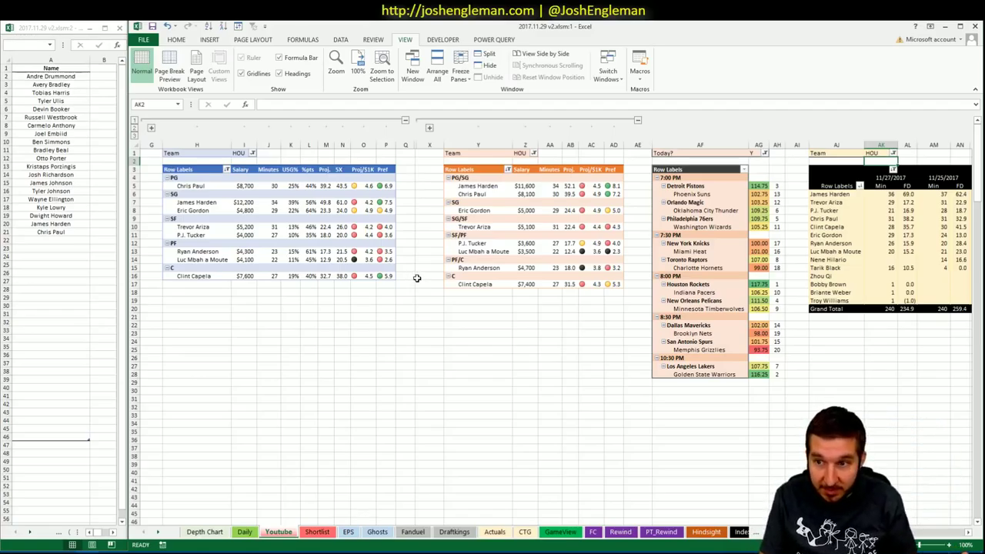
Switch to Cleaning the Glass in the browser and open the Indiana Pacers' stats page at the Shooting: Frequency table.
left_click(39, 551)
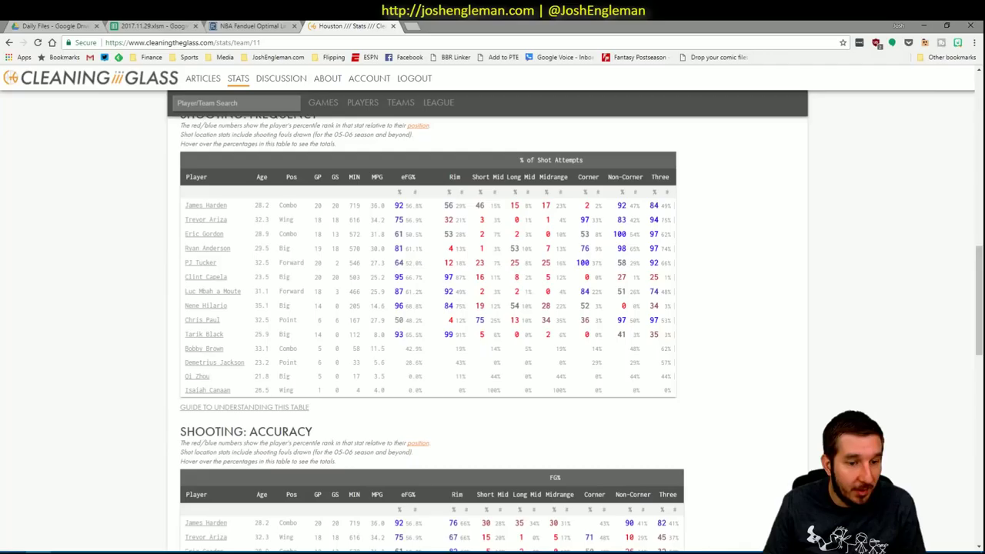
left_click(213, 104)
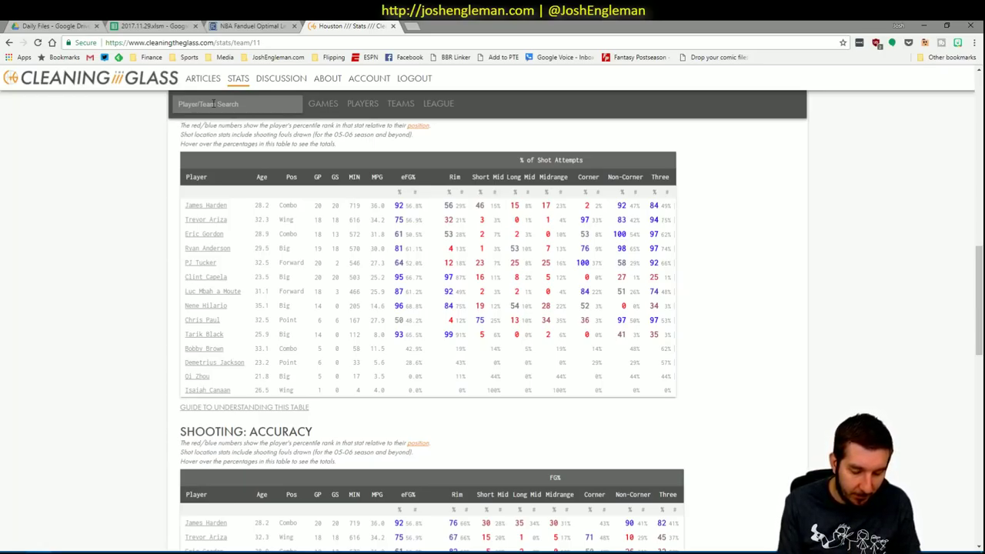
type("indiana")
key("Return")
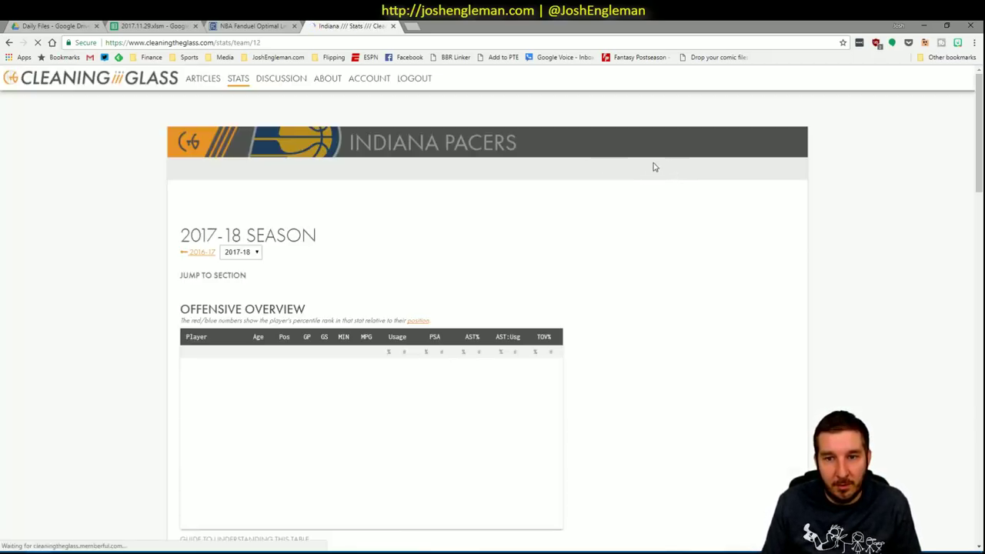
scroll(628, 170, "down", 10)
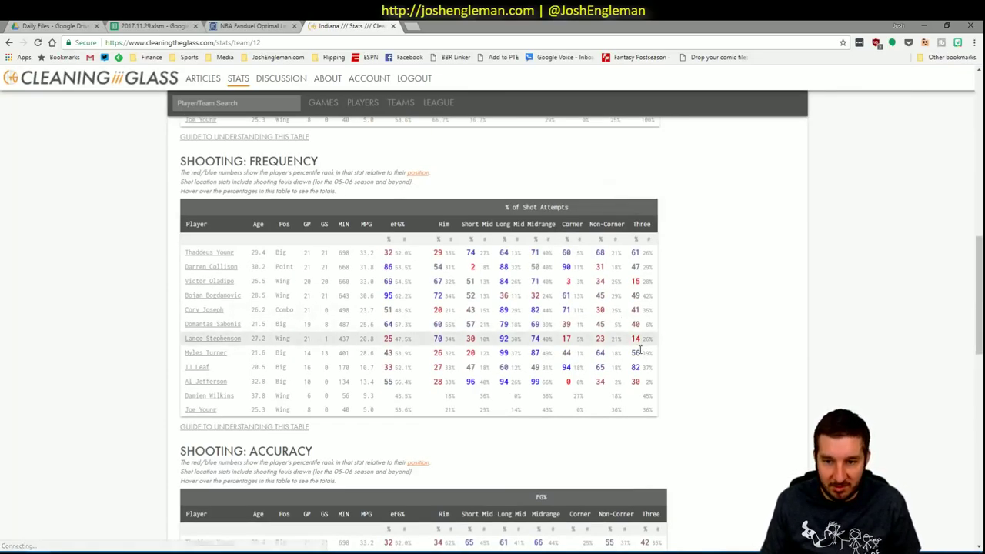
Copy the Pacers' Shooting: Frequency player rows and try to refresh the CTG sheet's table with them.
left_click_drag(653, 412, 187, 248)
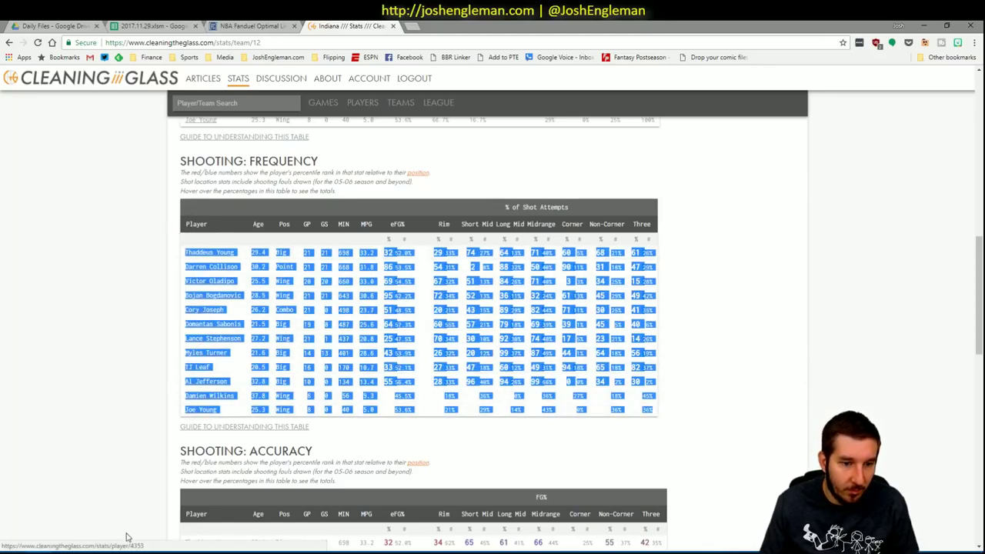
key("alt+Tab")
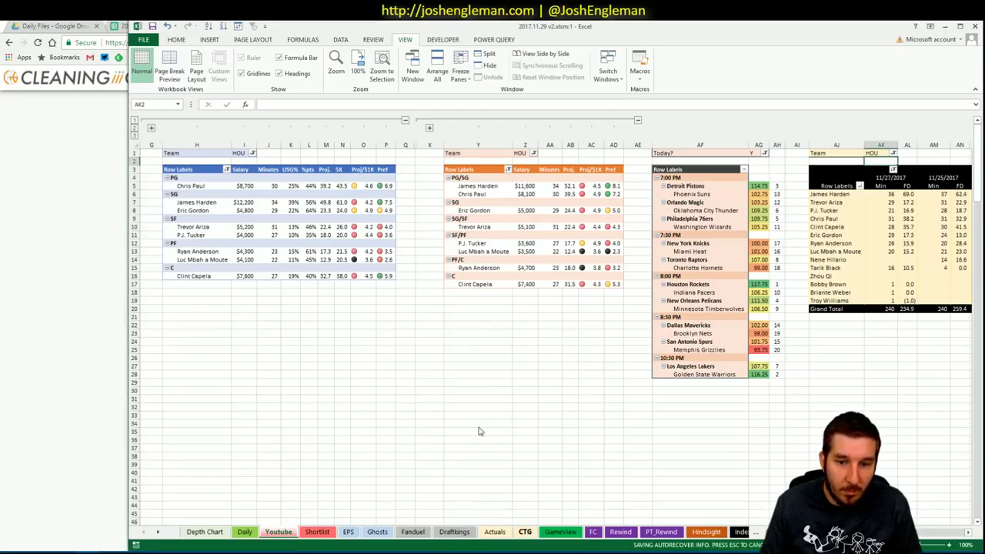
left_click(525, 532)
left_click(203, 163)
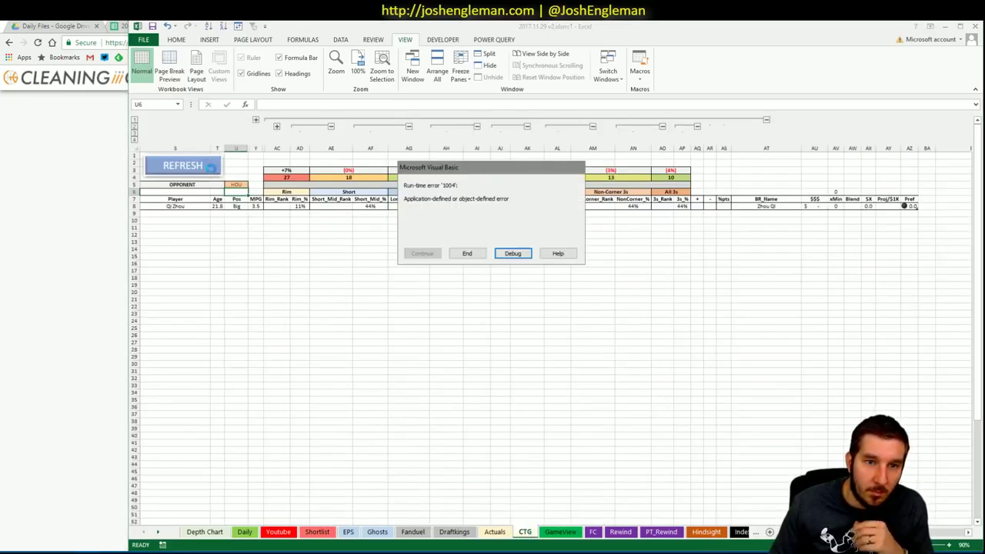
left_click(467, 253)
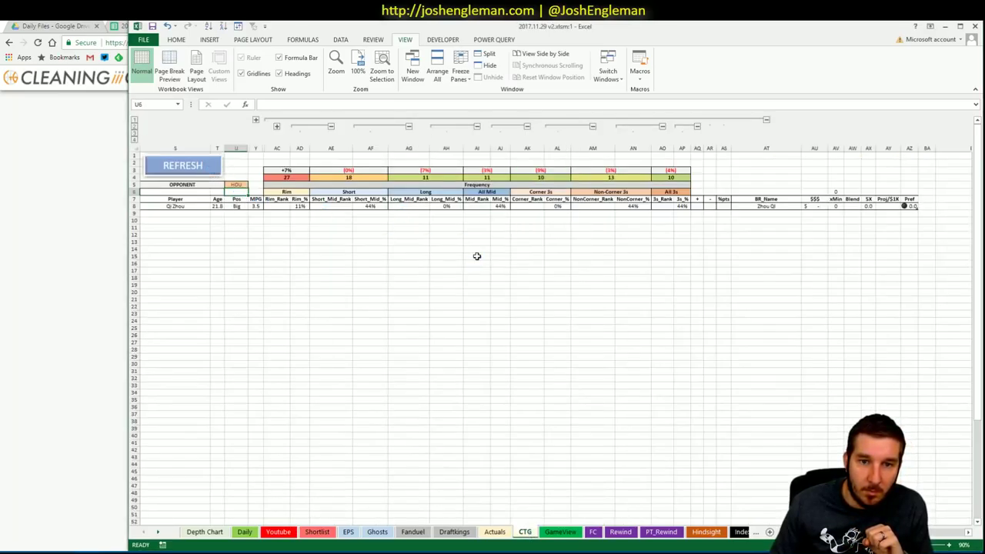
Add a new row to the CTG table, copy the Pacers' frequency rows again and load them into the table.
left_click(913, 206)
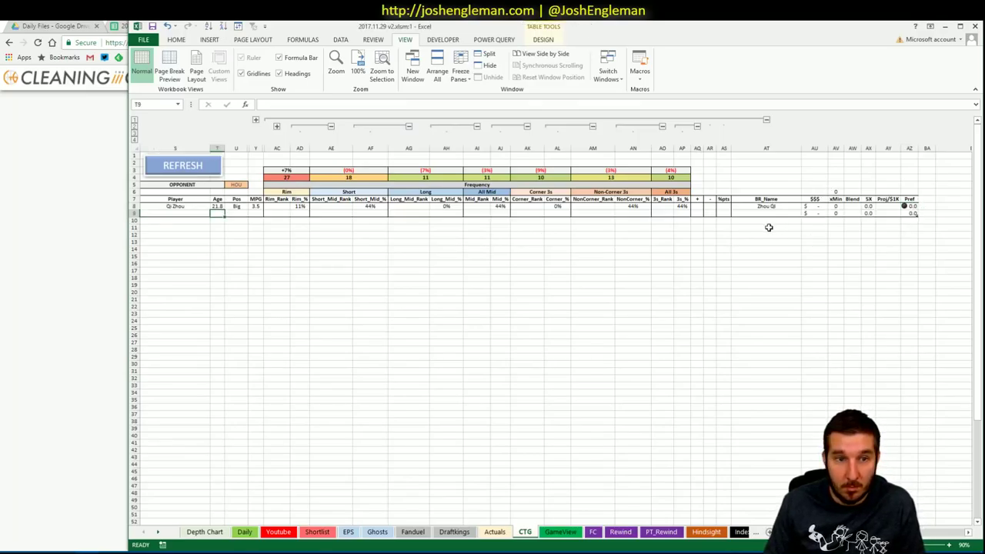
key("alt+Tab")
key("alt+Tab")
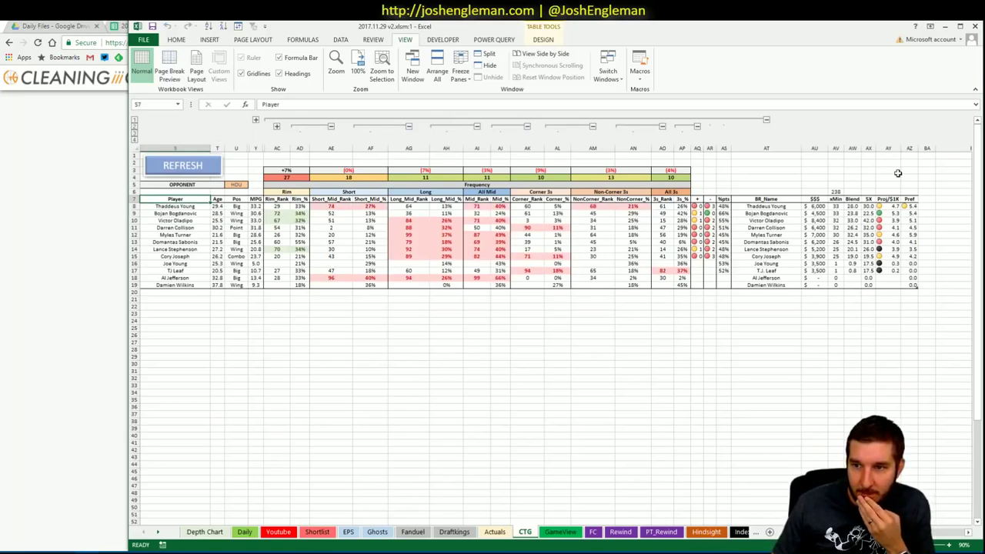
Fill the Pref formula down the whole CTG table and review the Pacers rows from Thaddeus Young to Lance Stephenson.
left_click(913, 207)
key("ctrl+shift+Down")
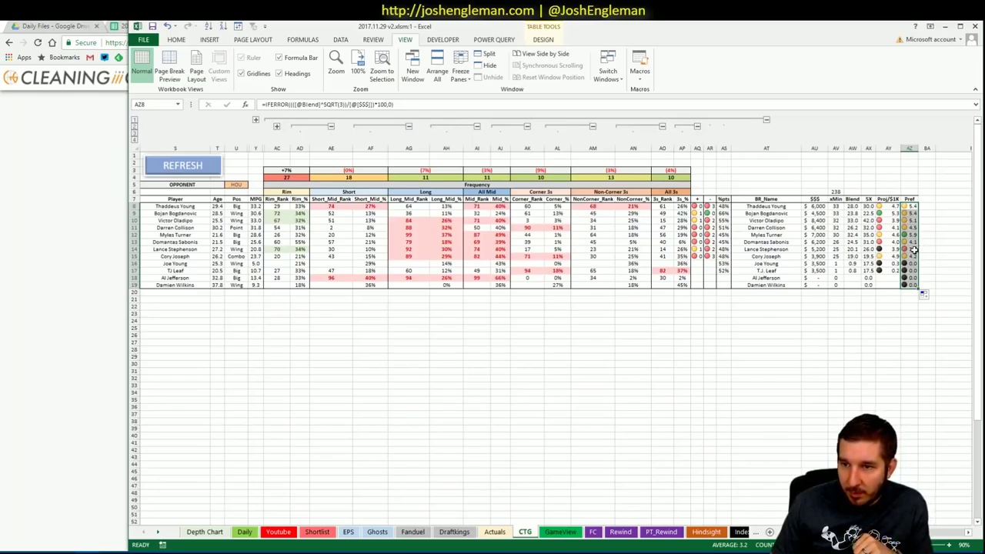
left_click_drag(913, 250, 191, 206)
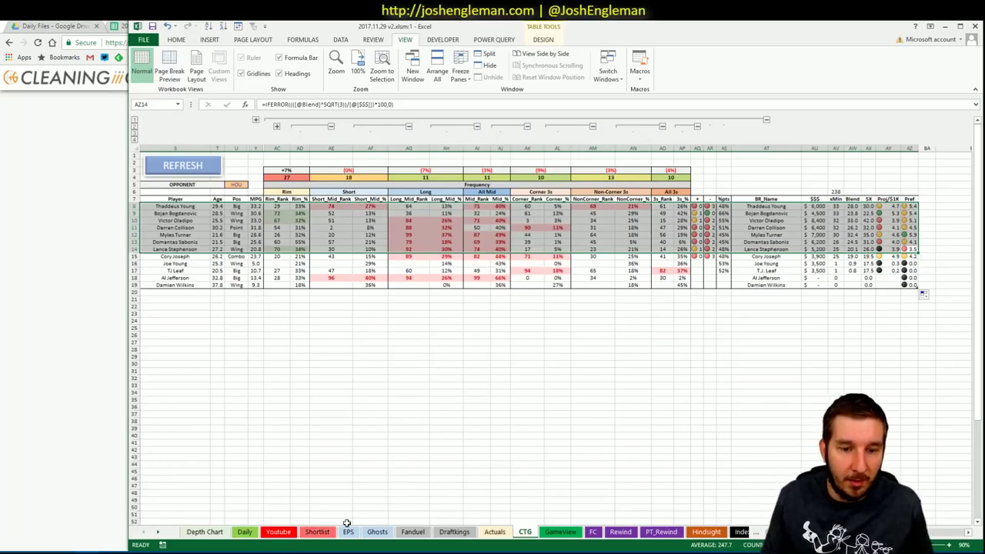
On the Youtube sheet, set the blue projections pivot table's Team filter to NOP.
left_click(250, 532)
left_click(266, 532)
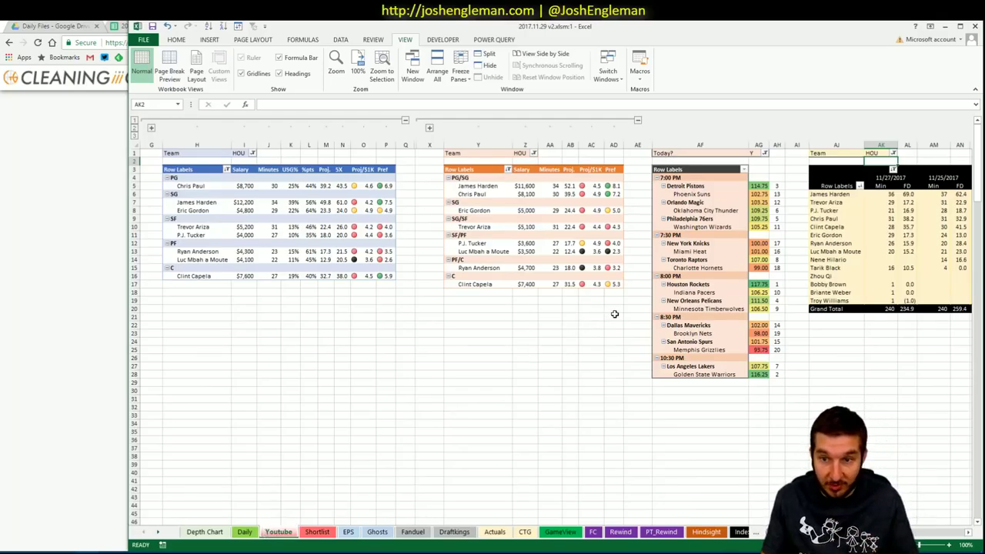
left_click(238, 152)
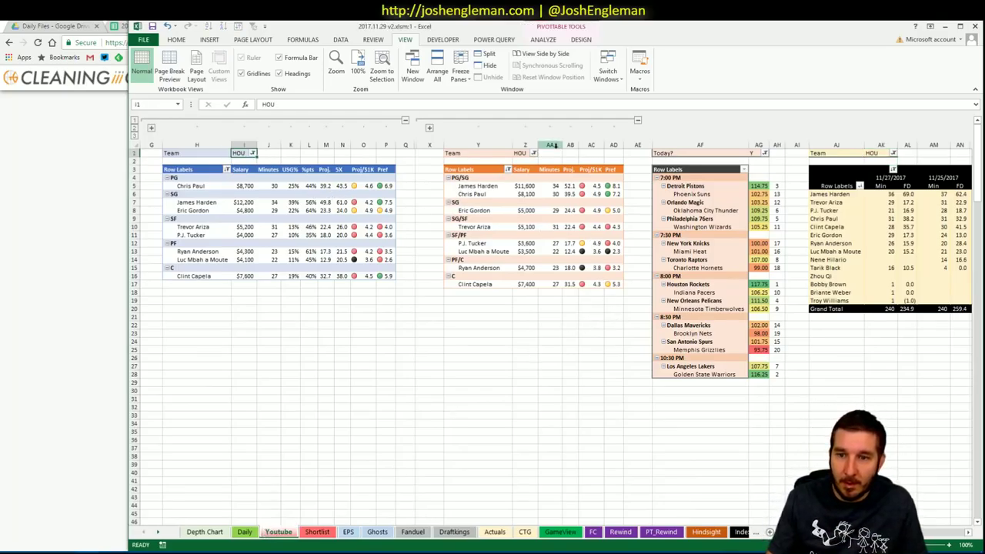
type("NOP")
Set the orange projections pivot table's Team filter in cell Z1 to NOP.
key("Right")
key("Right")
key("Right")
key("Right")
key("Right")
key("Right")
key("Right")
key("Right")
key("Right")
key("Right")
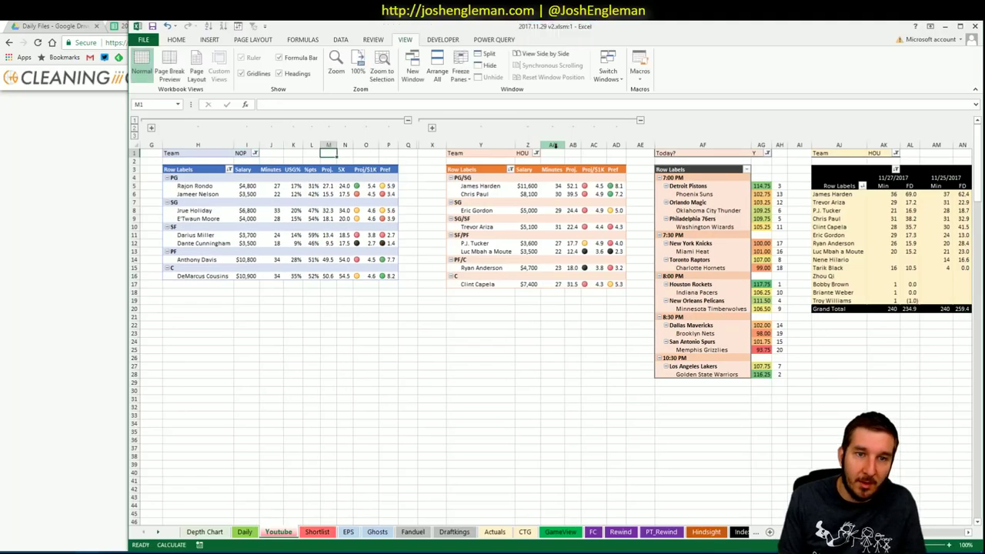
key("Right")
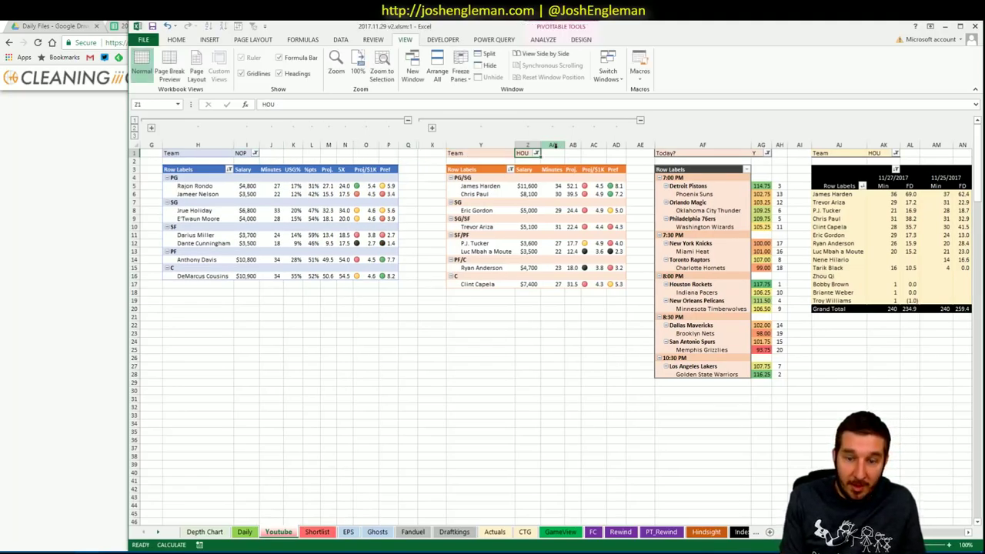
type("NOP")
key("Return")
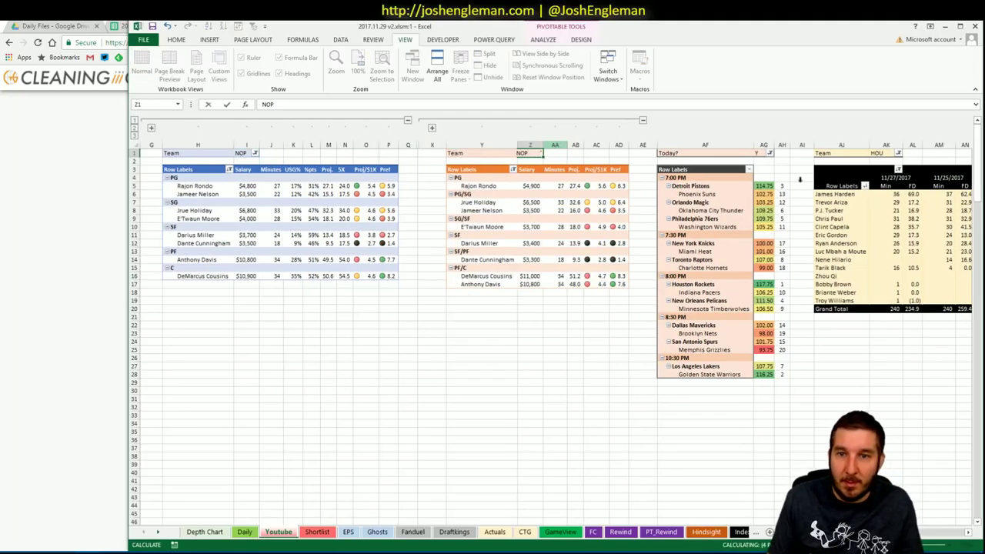
Set the Team filter of the game-by-game minutes and FD pivot table to NOP.
left_click(877, 154)
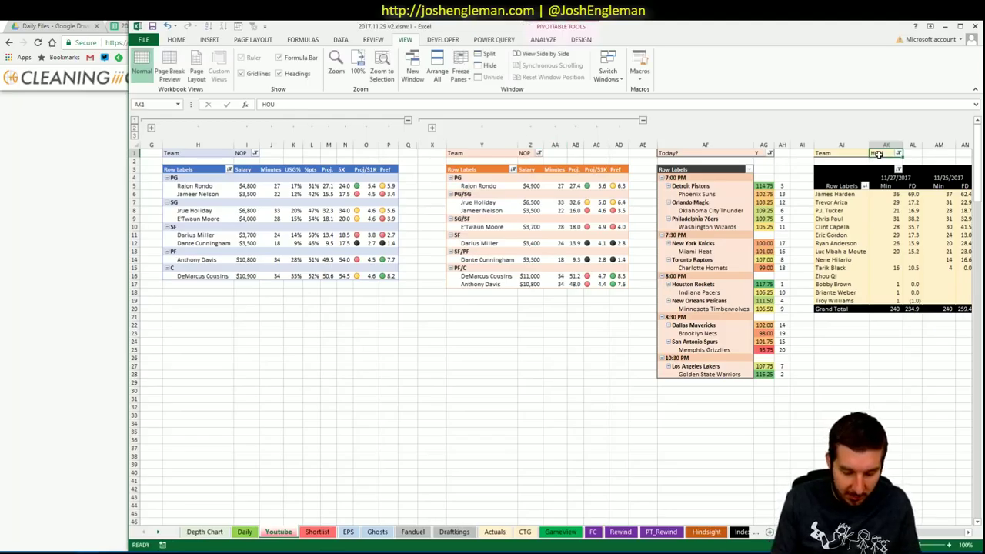
type("NOP")
key("Return")
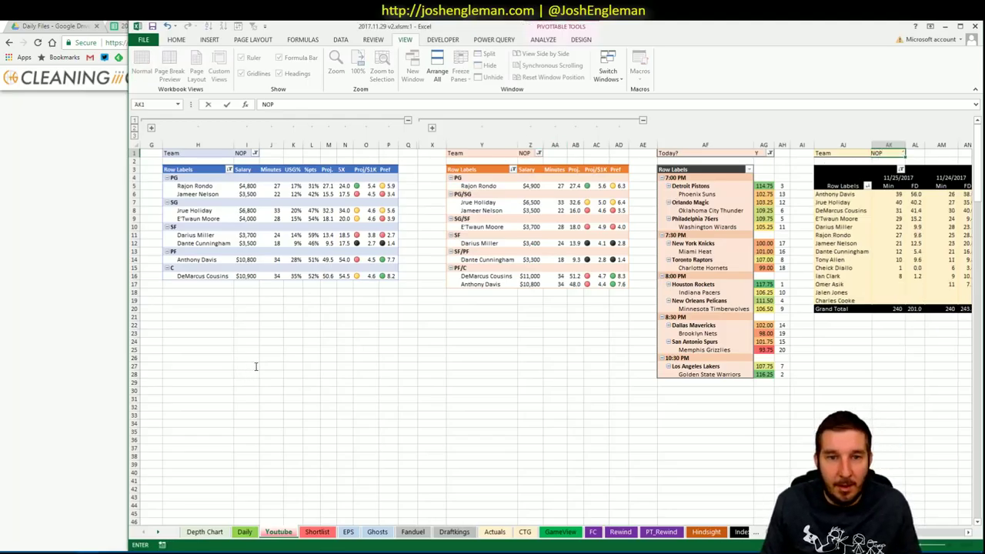
left_click(255, 367)
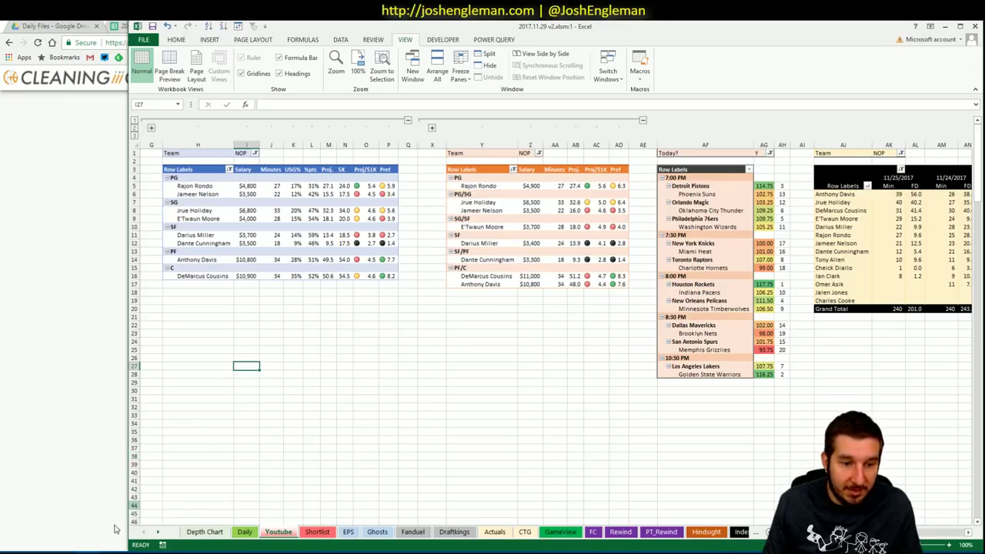
Switch to Cleaning the Glass in the browser, search for pelicans and open the New Orleans Pelicans' stats page.
left_click(154, 518)
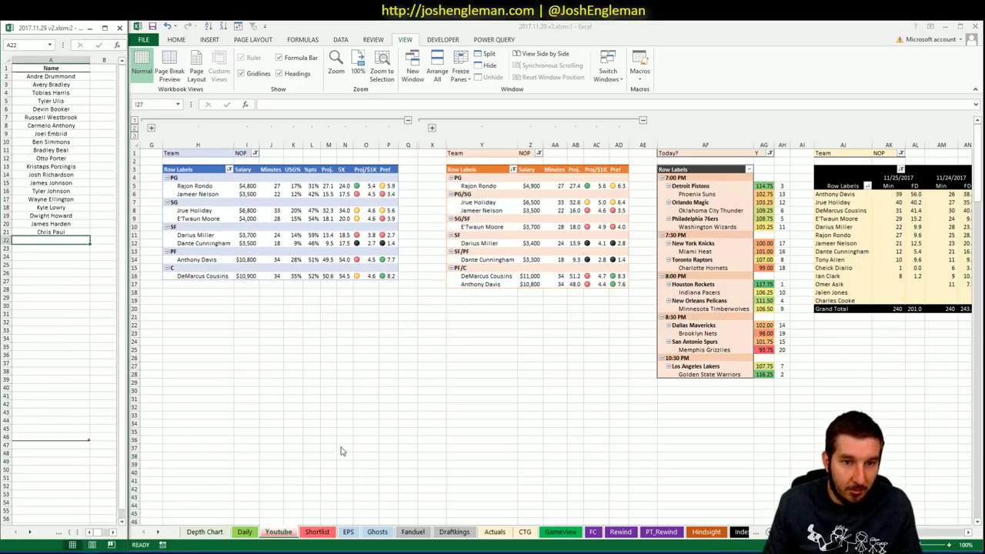
left_click(293, 406)
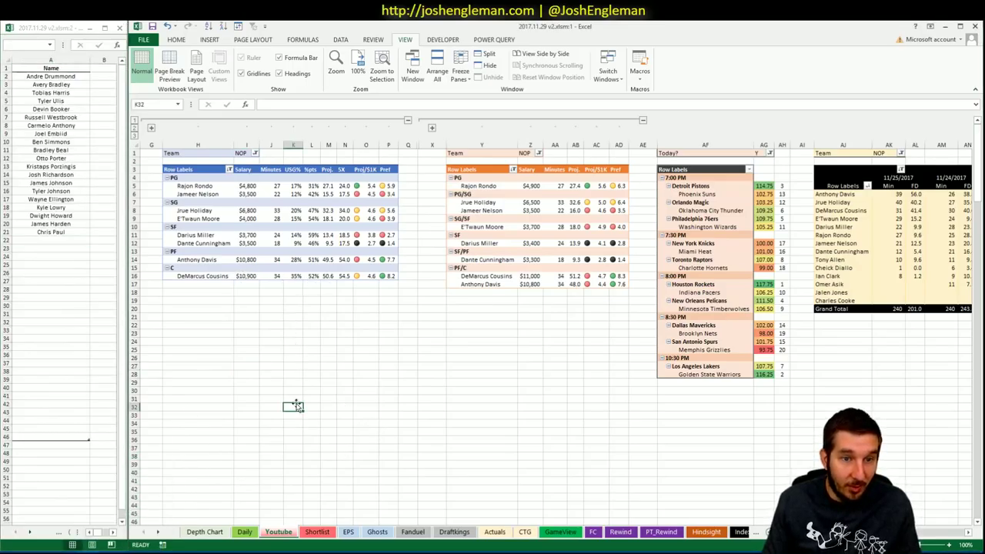
left_click(44, 539)
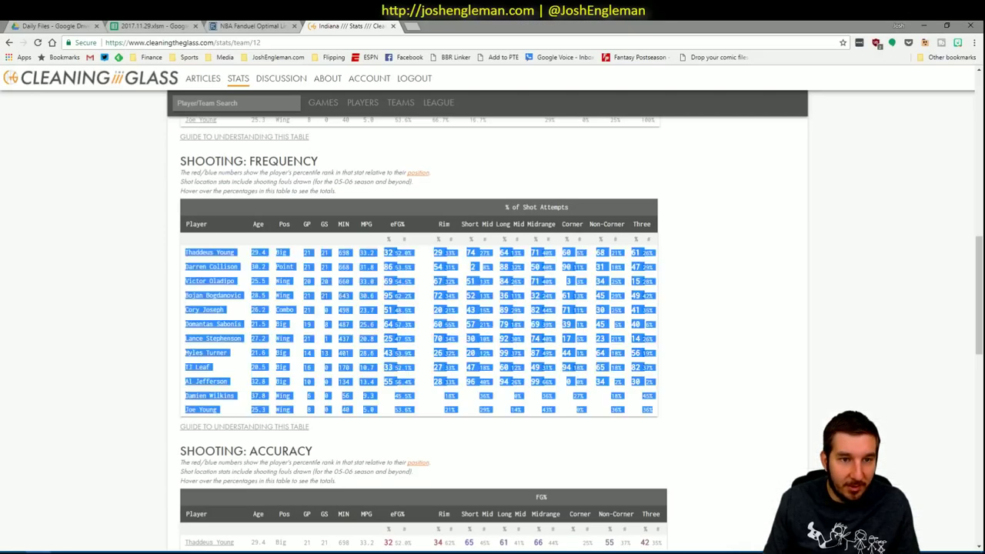
left_click(247, 103)
type("pelicans")
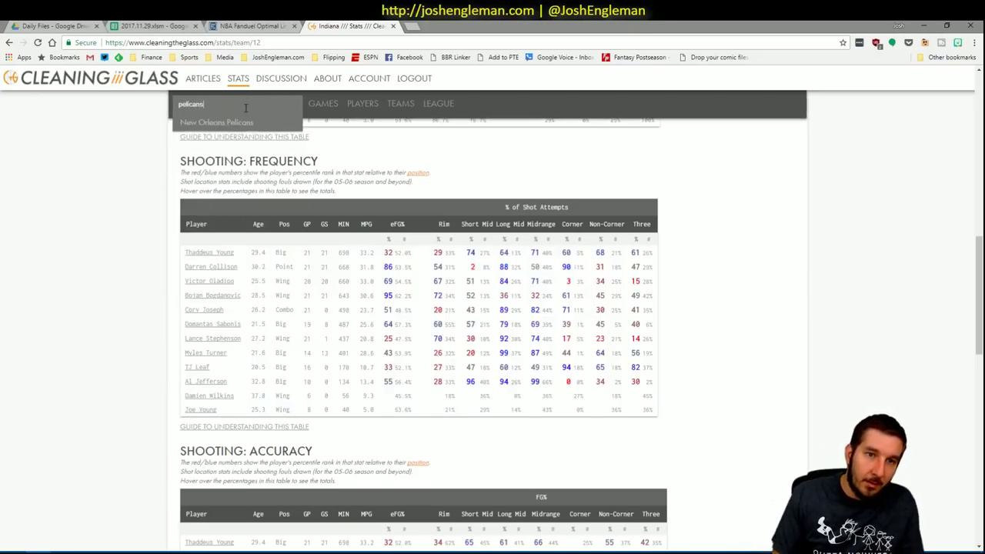
left_click(224, 122)
Return to the workbook and set the CTG sheet's opponent to MIN.
key("alt+Tab")
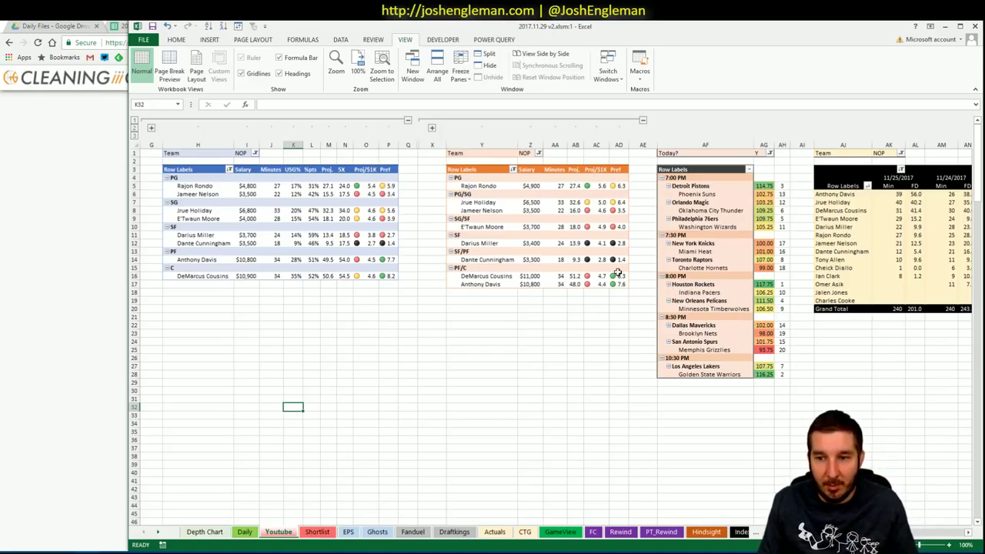
left_click(525, 534)
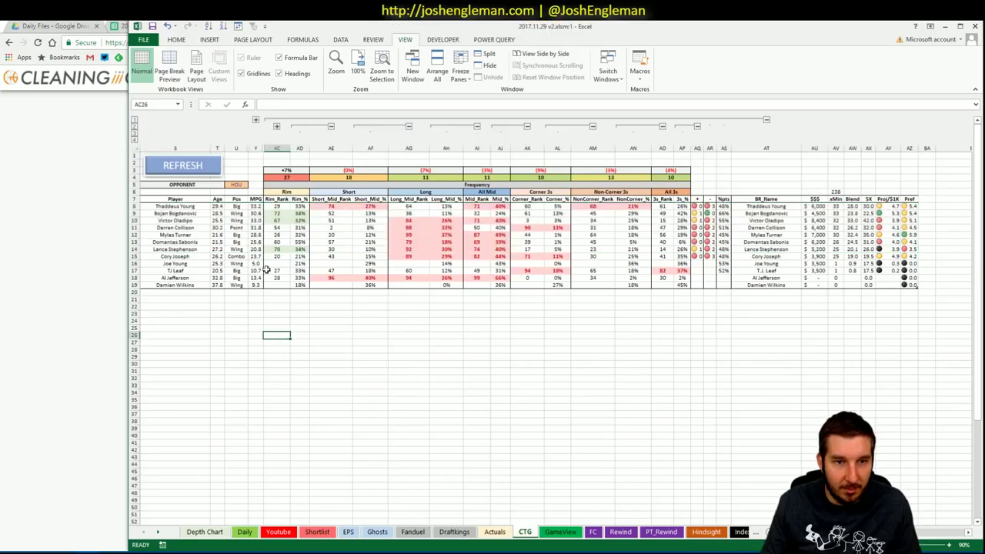
left_click(236, 185)
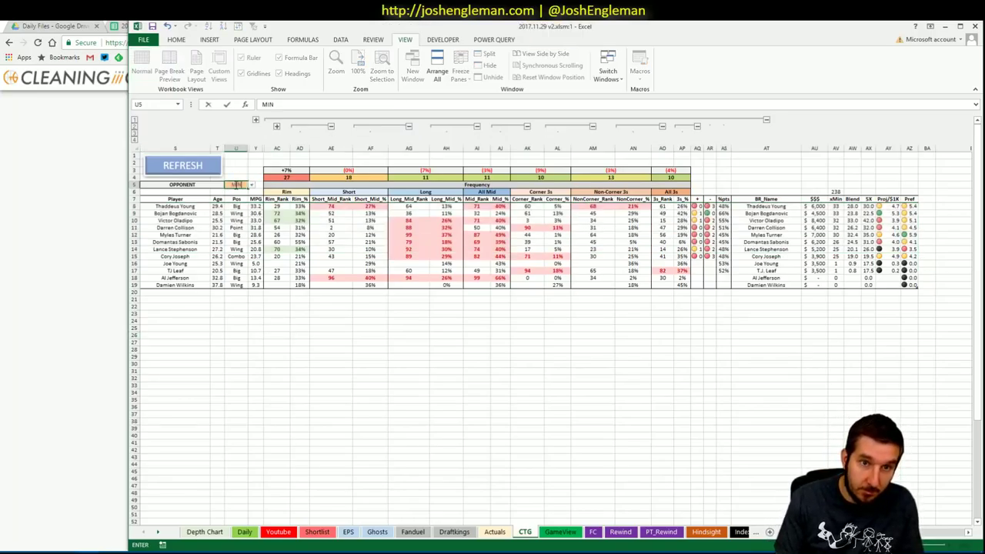
Load the Pelicans' Shooting: Frequency player rows from the browser into the CTG table and fill the Pref formula down.
left_click(110, 154)
scroll(300, 268, "down", 5)
scroll(300, 269, "down", 1)
scroll(370, 265, "up", 1)
scroll(462, 323, "down", 3)
left_click_drag(682, 444, 182, 260)
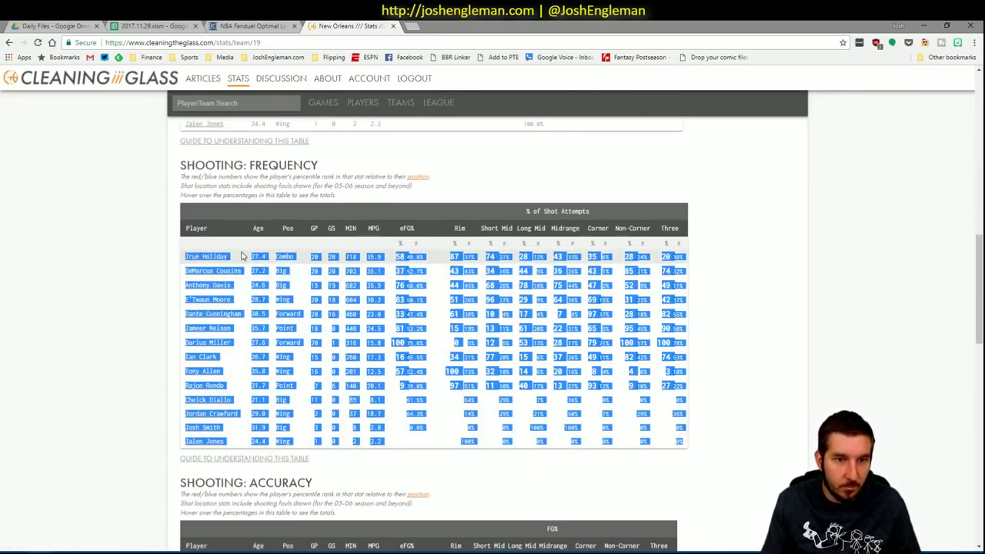
key("alt+Tab")
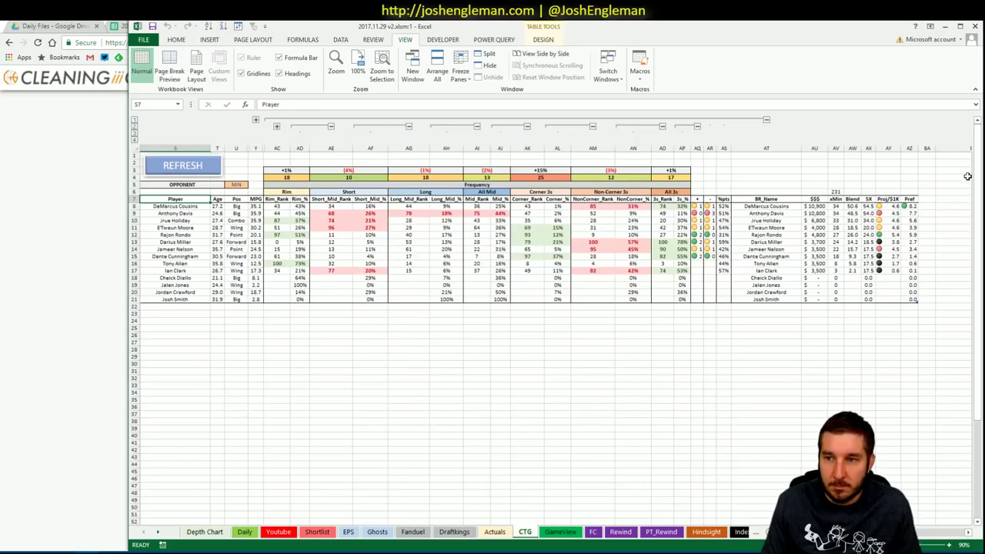
left_click(909, 206)
double_click(919, 210)
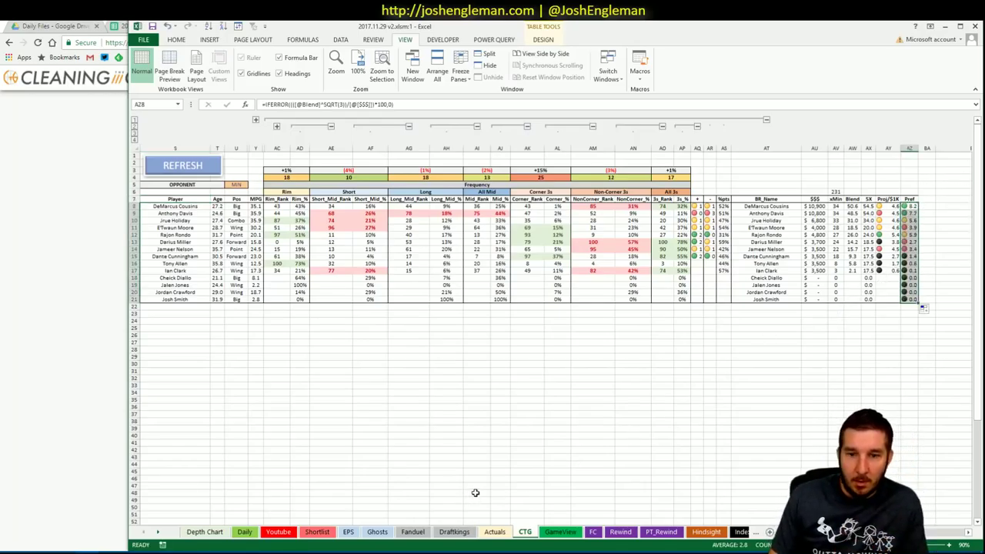
Compare the Pelicans' game-by-game minutes and FD points on the Youtube sheet with their CTG shooting matchup, with the player list window shown alongside.
left_click(244, 532)
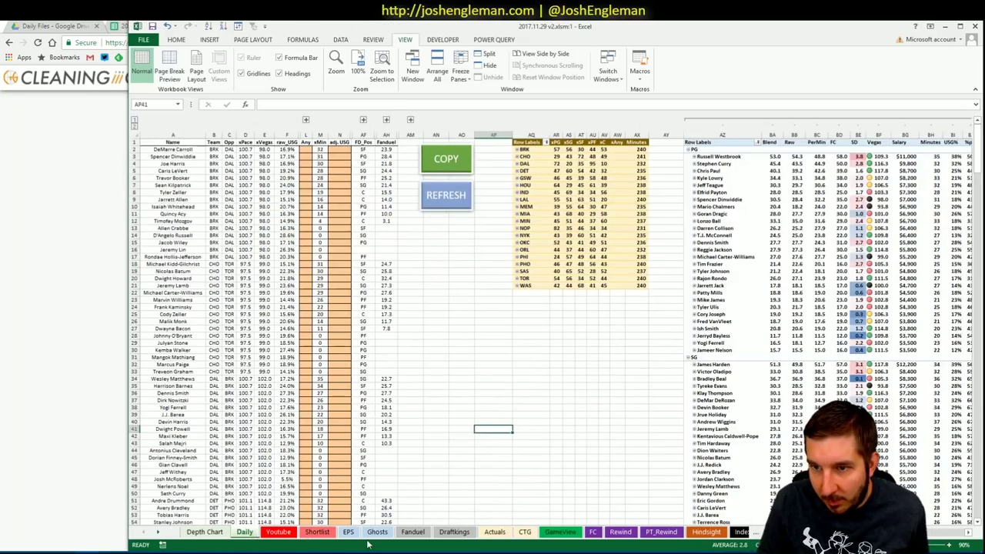
left_click(279, 532)
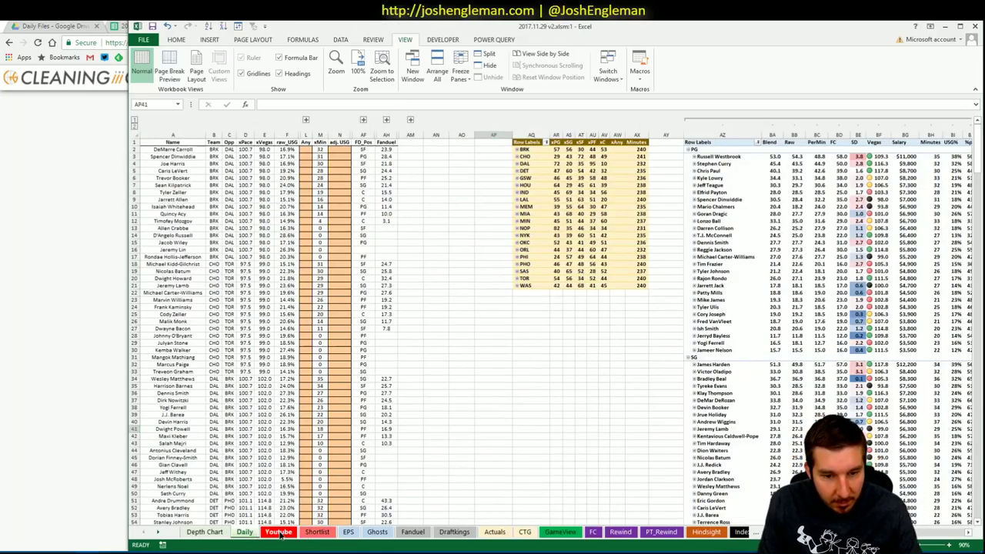
scroll(899, 233, "right", 7)
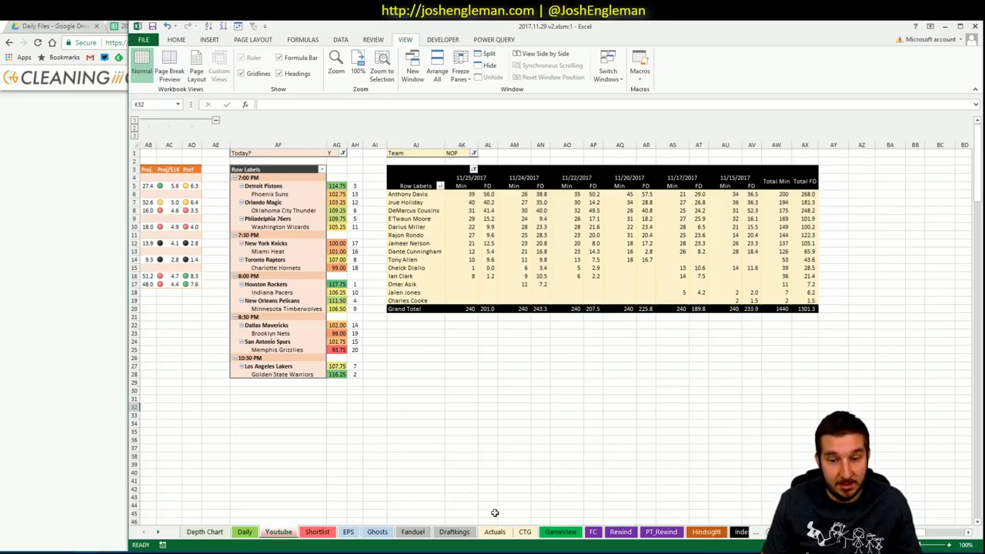
left_click(524, 533)
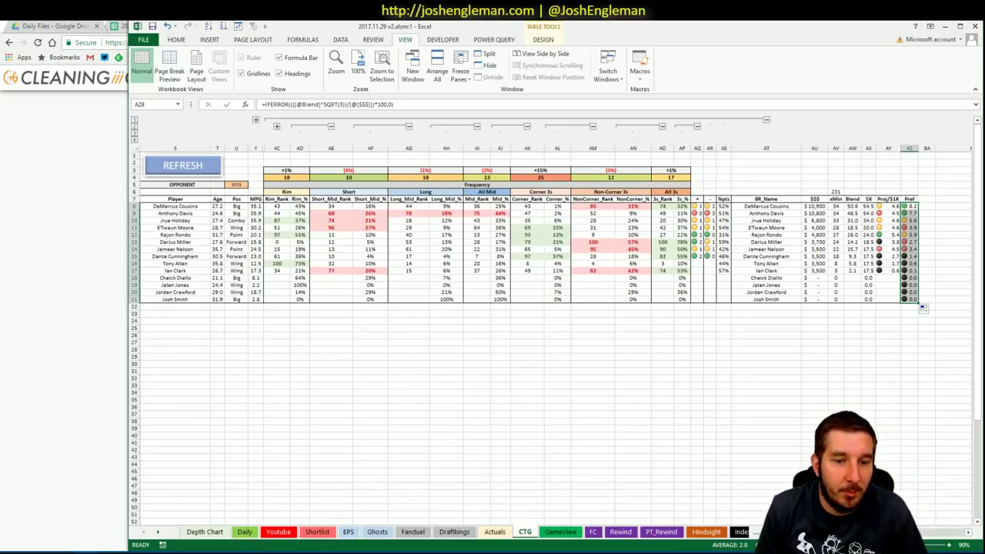
left_click(245, 532)
left_click(88, 510)
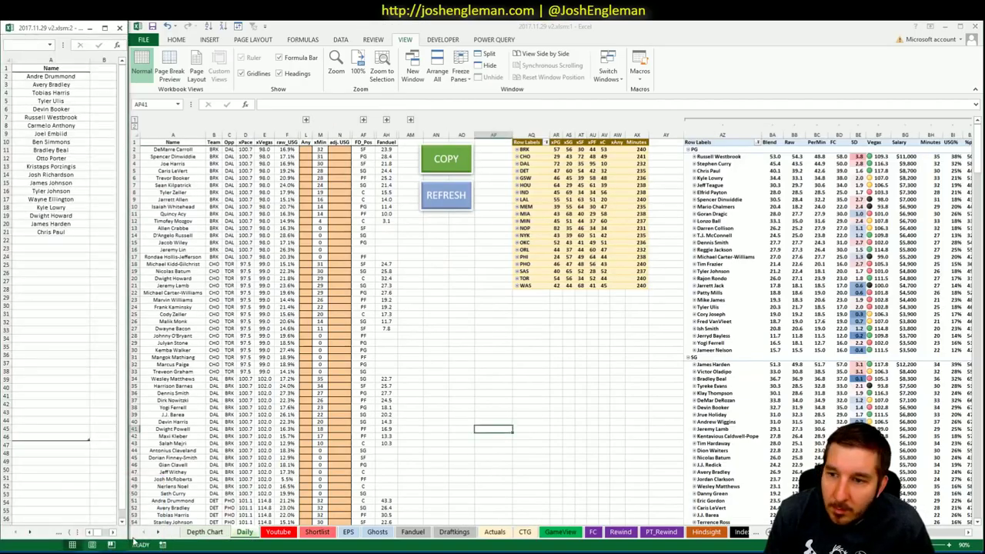
left_click(279, 532)
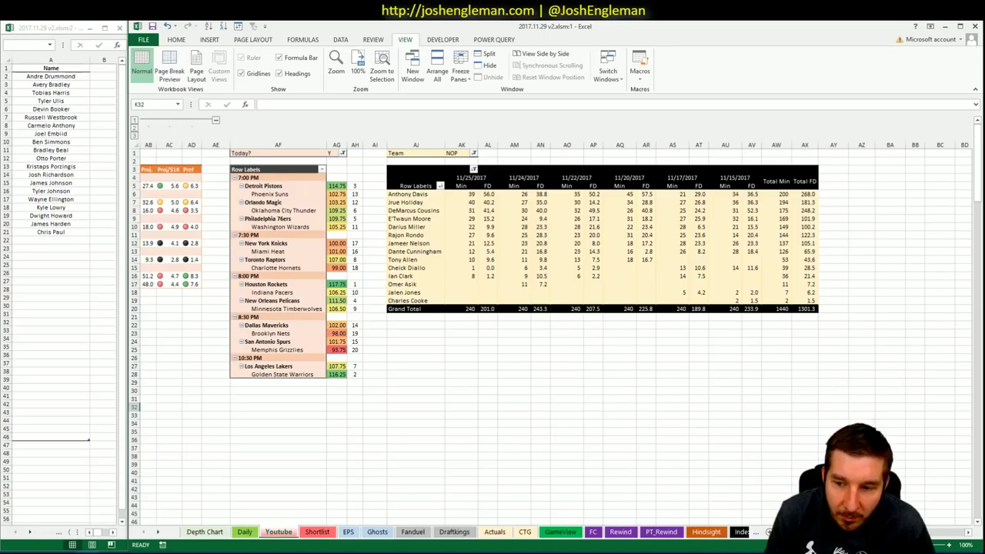
left_click(524, 533)
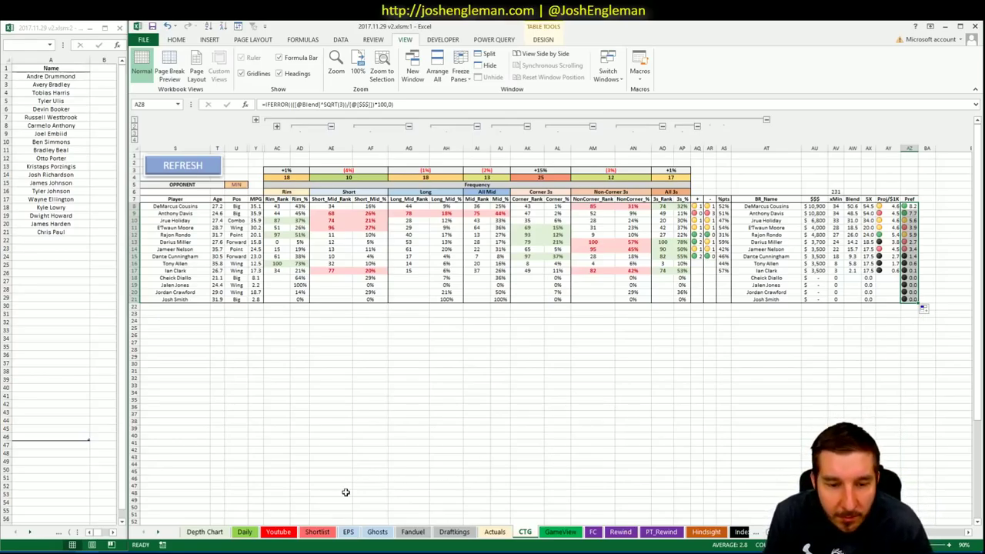
left_click(268, 531)
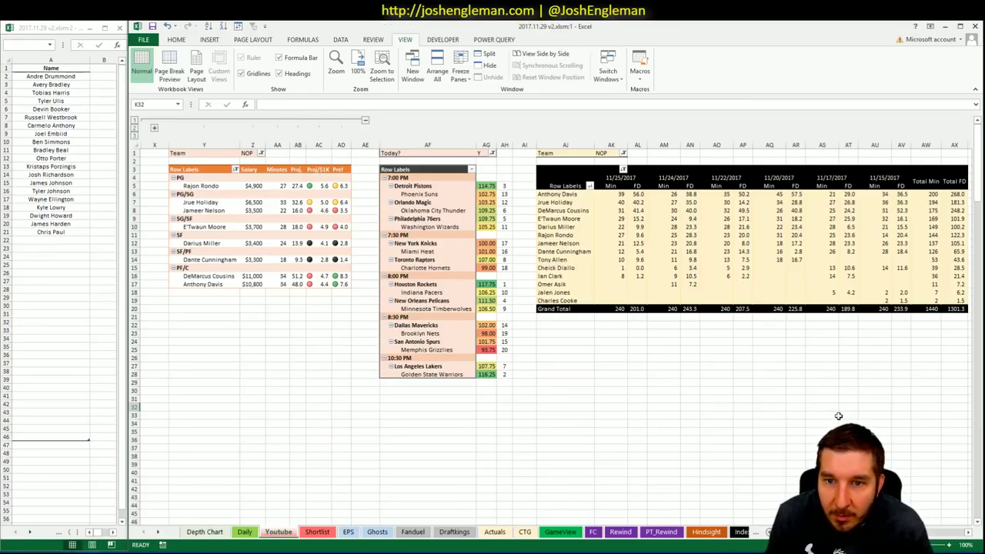
scroll(554, 320, "right", 3)
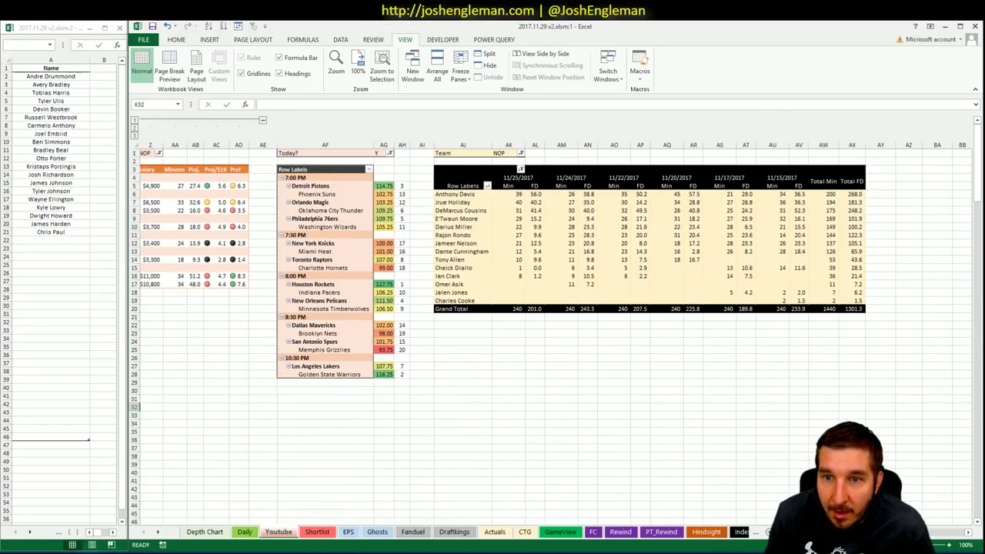
Examine the Pelicans' salaries, projections and Pref values alongside their game-by-game minutes and FD points on the Youtube sheet.
scroll(554, 320, "right", 1)
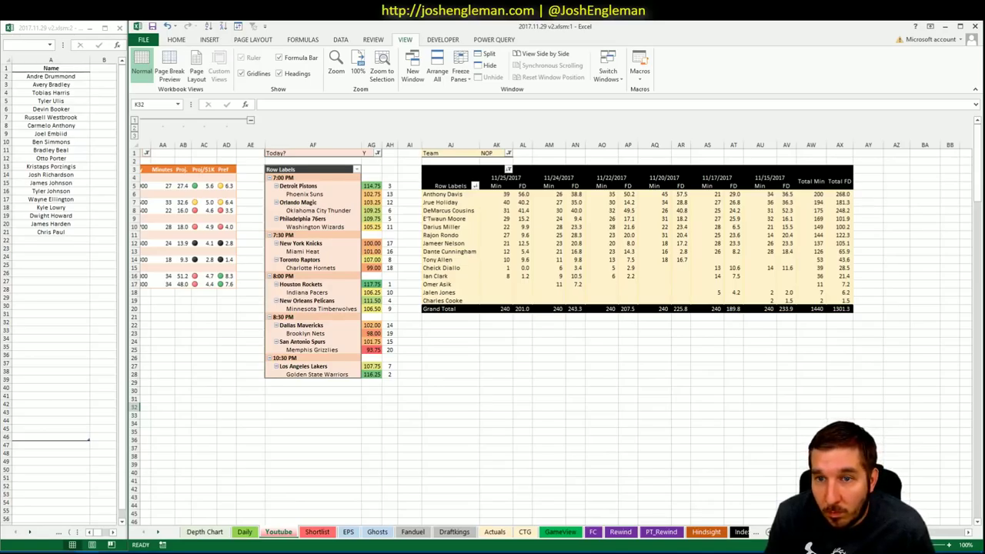
scroll(553, 320, "left", 5)
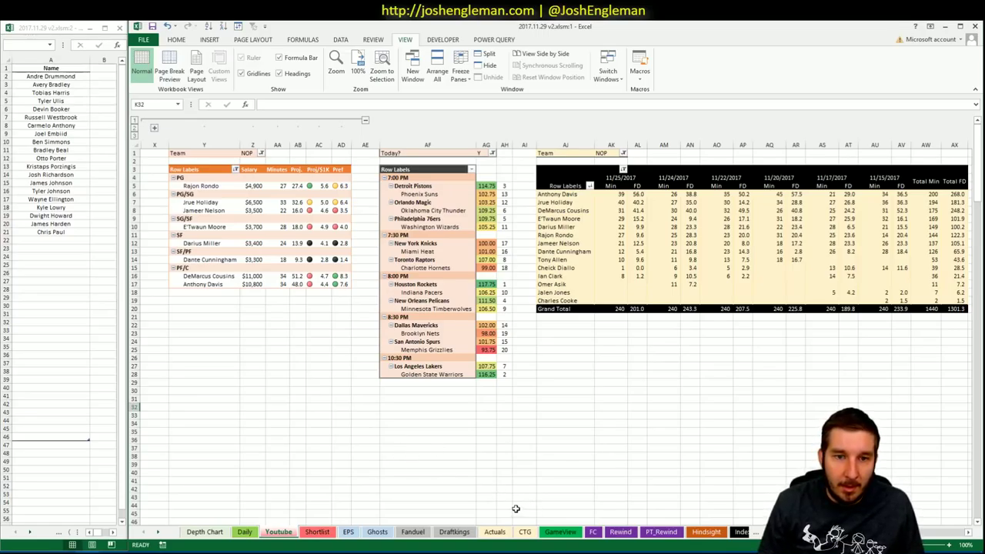
left_click(232, 357)
left_click(292, 299)
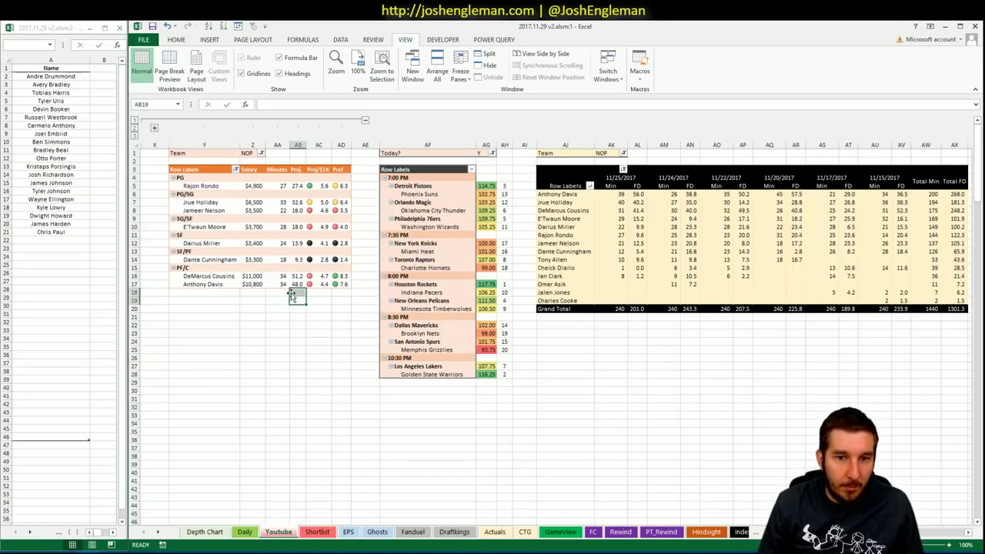
left_click(341, 301)
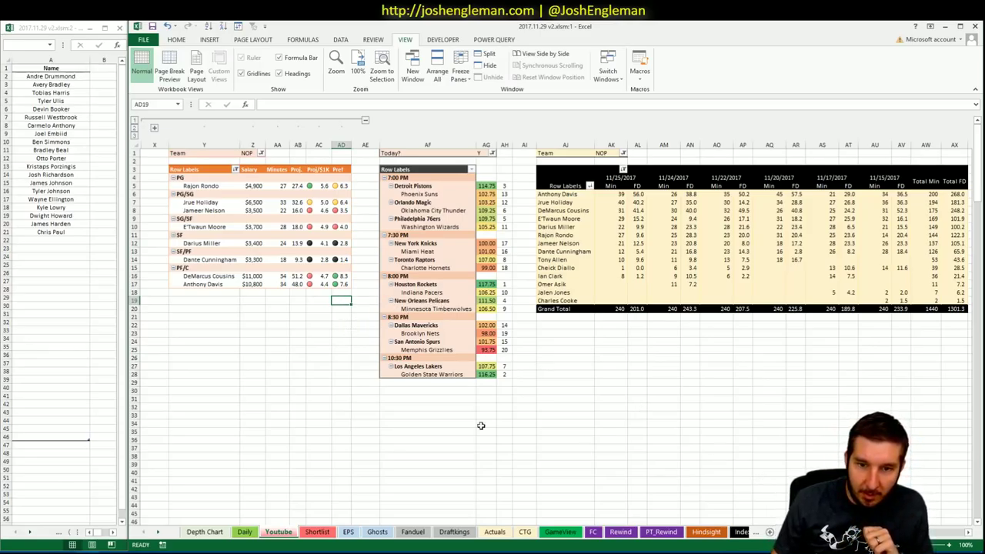
key("Down")
key("Down")
key("Down")
key("Down")
key("Down")
key("Down")
key("Down")
key("Down")
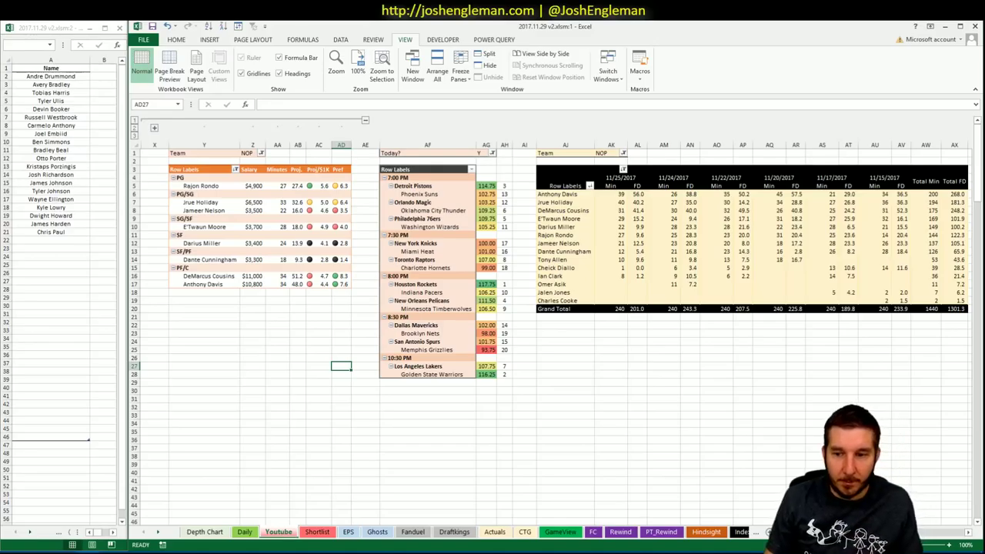
Set the Team filters of both projection tables and the game log on the Youtube sheet to MIN.
scroll(492, 308, "left", 5)
left_click(245, 155)
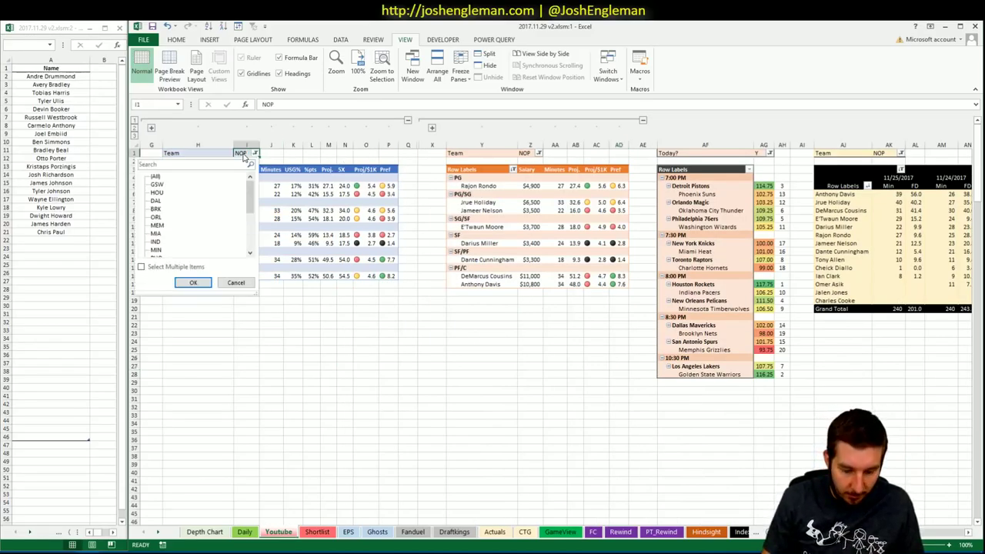
key("Escape")
type("M")
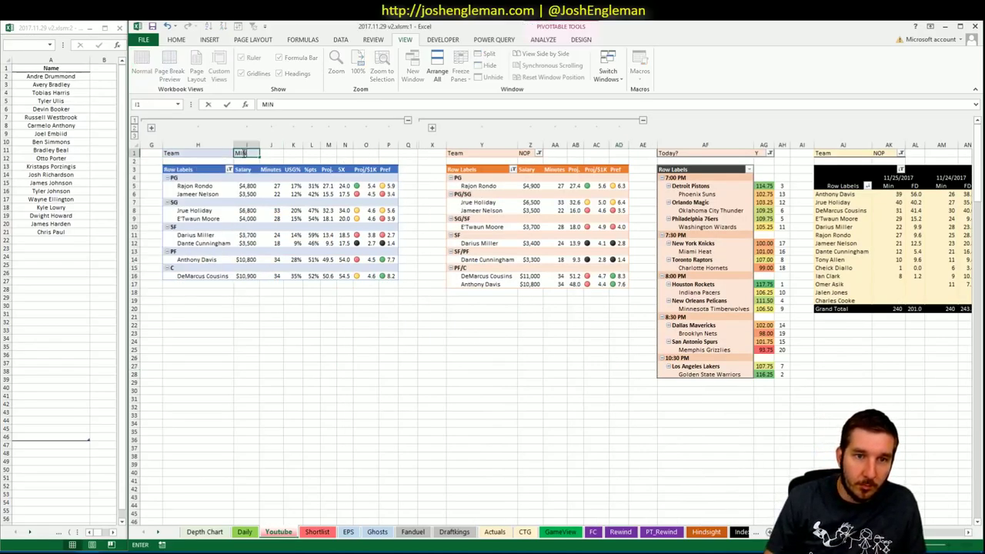
type("IN")
left_click(524, 153)
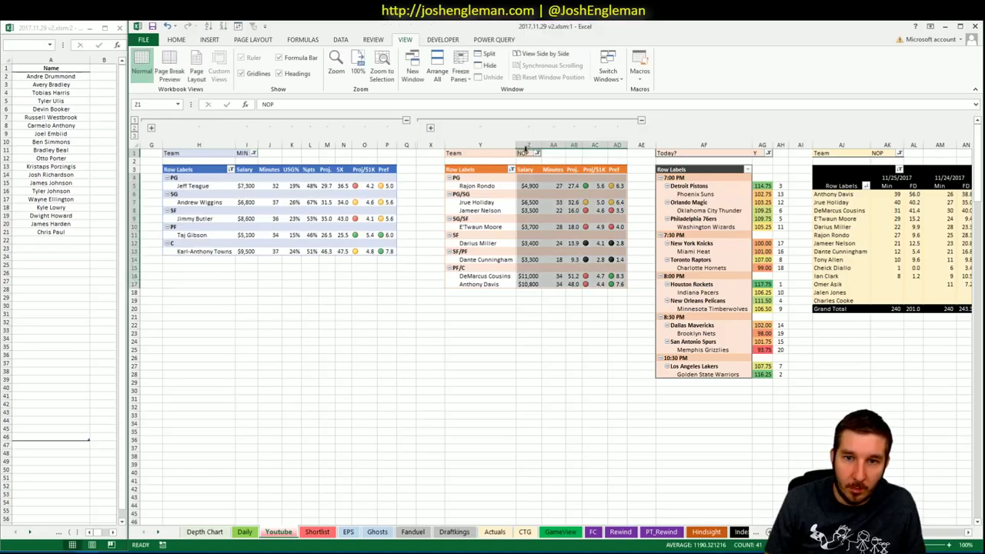
type("MIN")
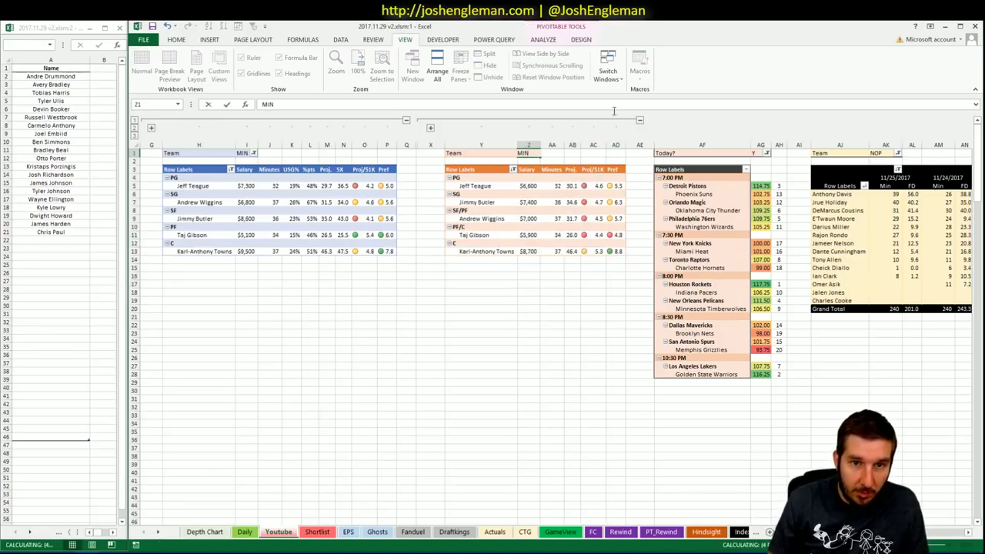
left_click(882, 154)
type("MIN")
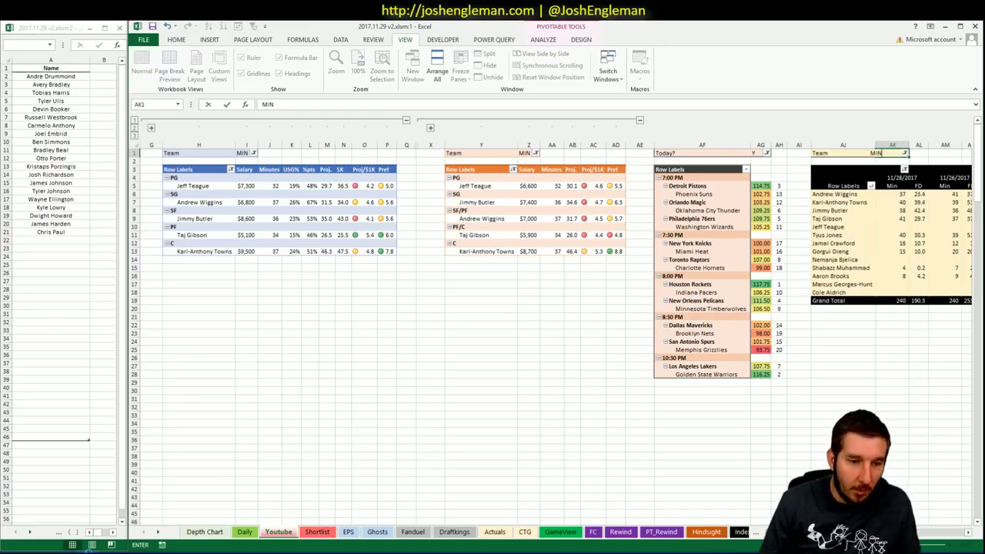
Switch to Cleaning the Glass in the browser, search for wolve and open the Minnesota Timberwolves' stats page.
key("alt+Tab")
left_click(246, 105)
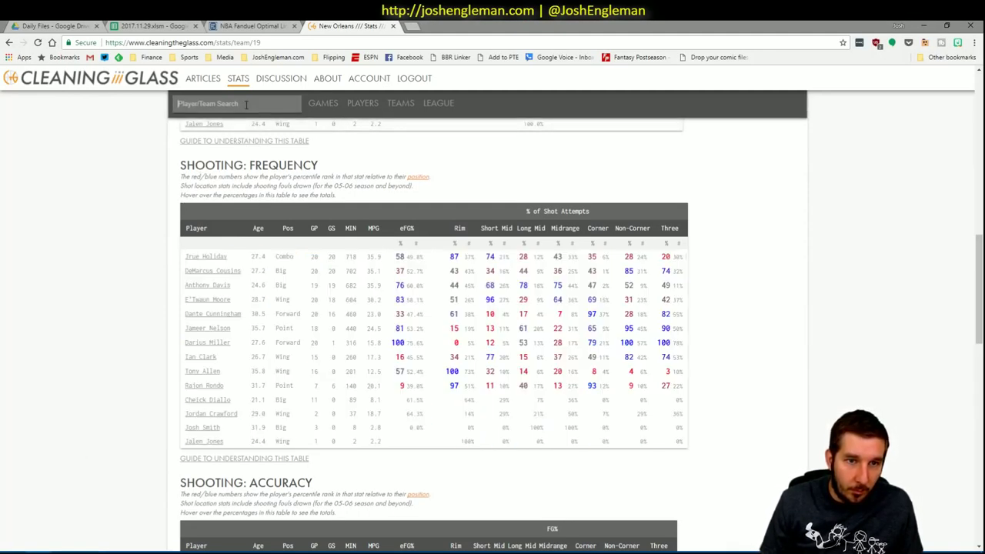
type("wolve")
key("Down")
key("Return")
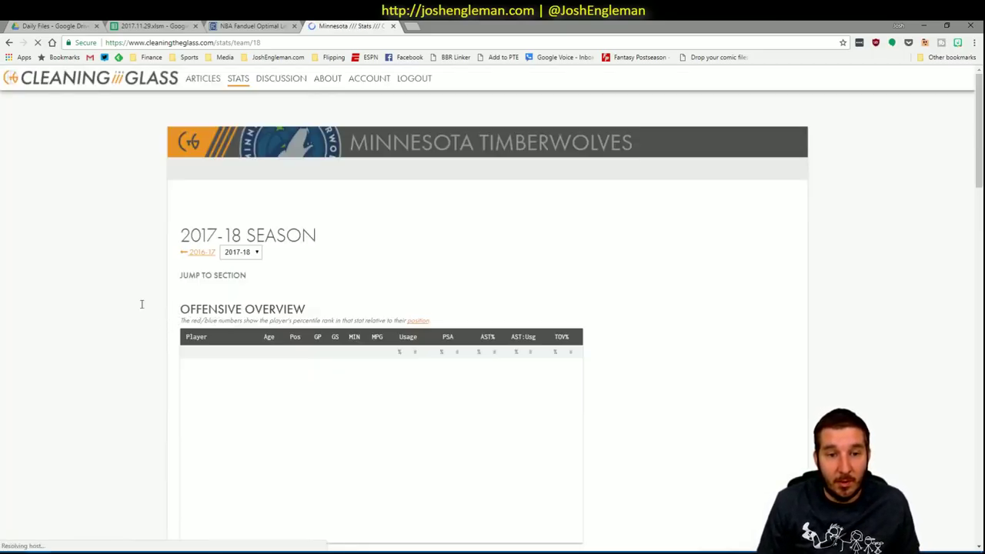
Load the Timberwolves' Shooting: Frequency player rows from the browser into the workbook's CTG table and set the opponent to NOP.
scroll(131, 293, "down", 9)
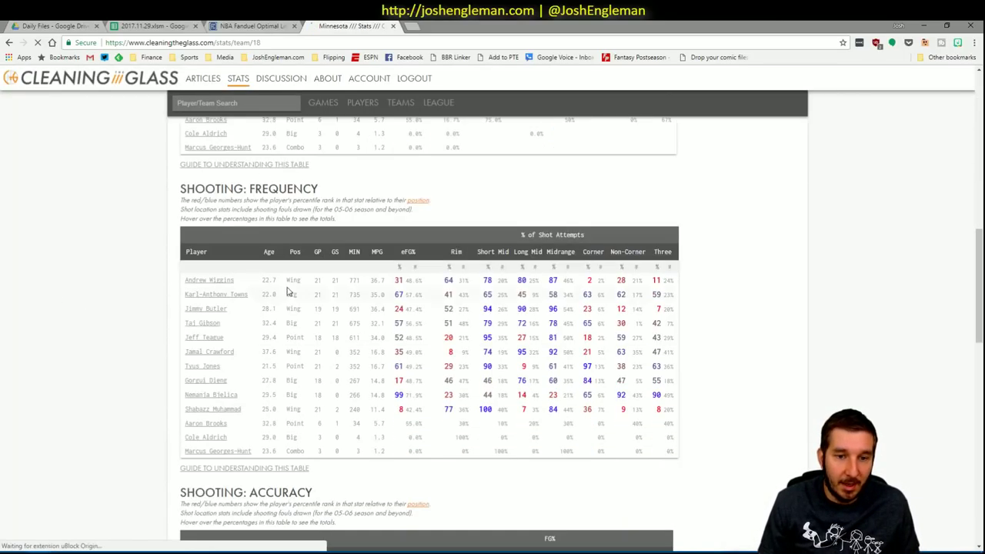
left_click_drag(675, 454, 187, 283)
key("alt+Tab")
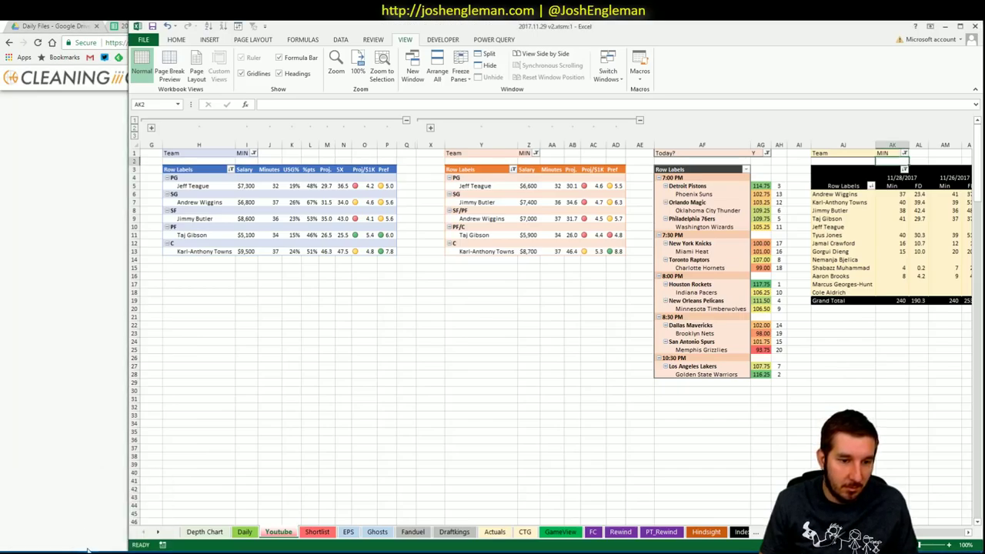
mouse_move(87, 550)
left_click(127, 512)
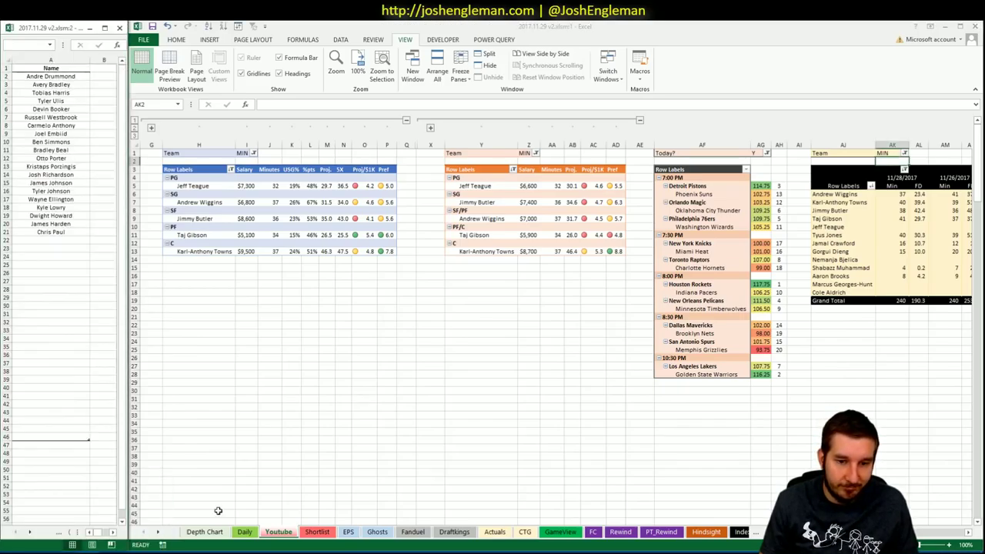
left_click(526, 533)
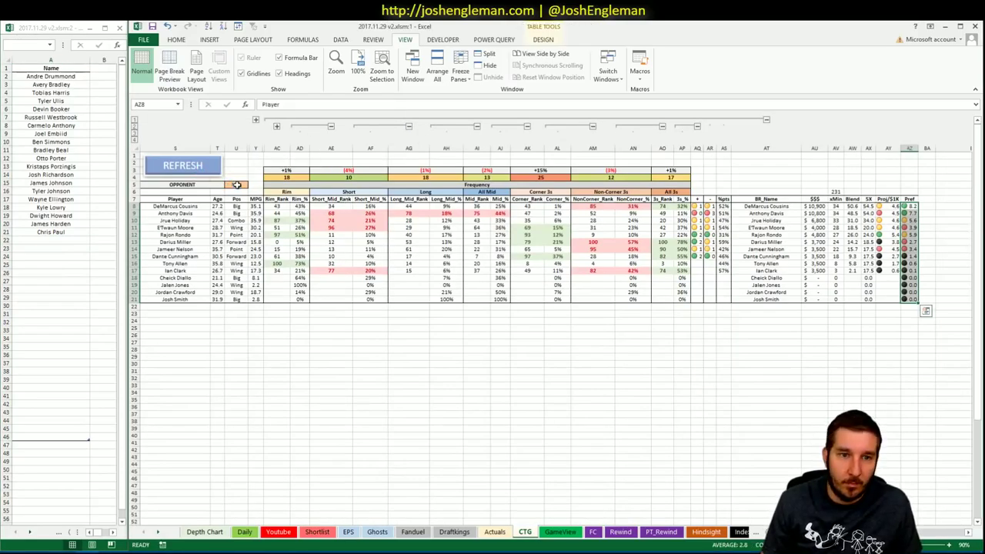
left_click(236, 185)
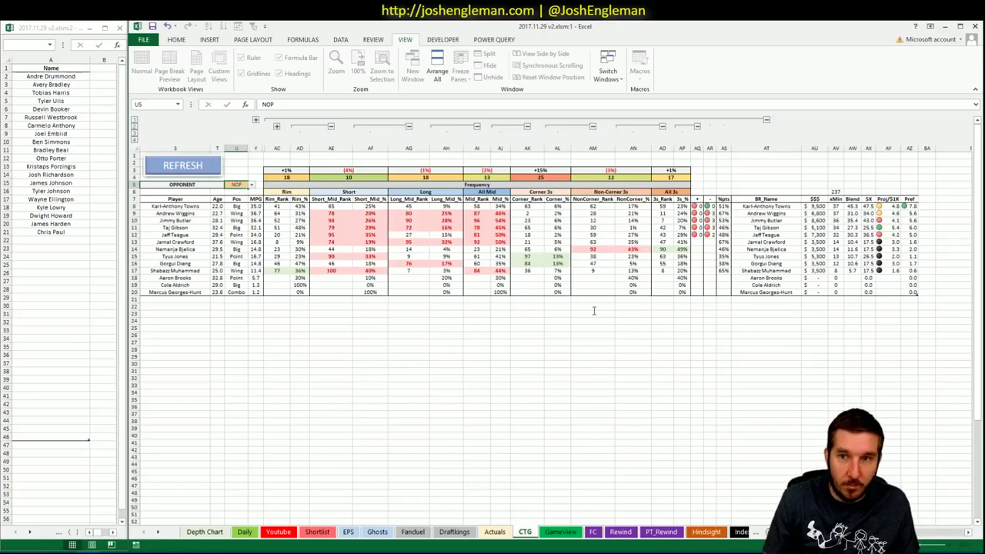
left_click(601, 337)
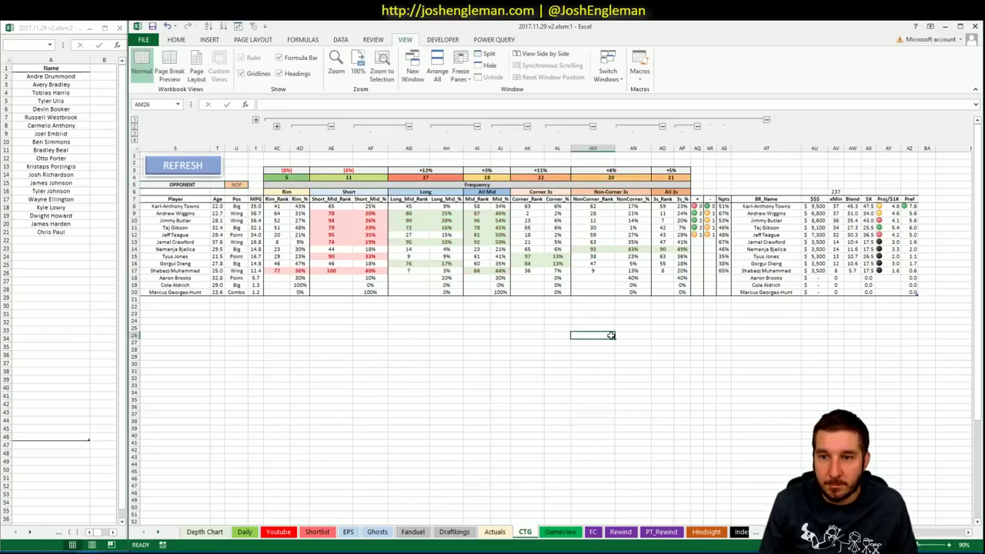
Fill the Pref formula down the CTG table and highlight the rows from Karl-Anthony Towns to Jeff Teague for review.
left_click(911, 206)
double_click(916, 209)
left_click_drag(912, 207, 291, 235)
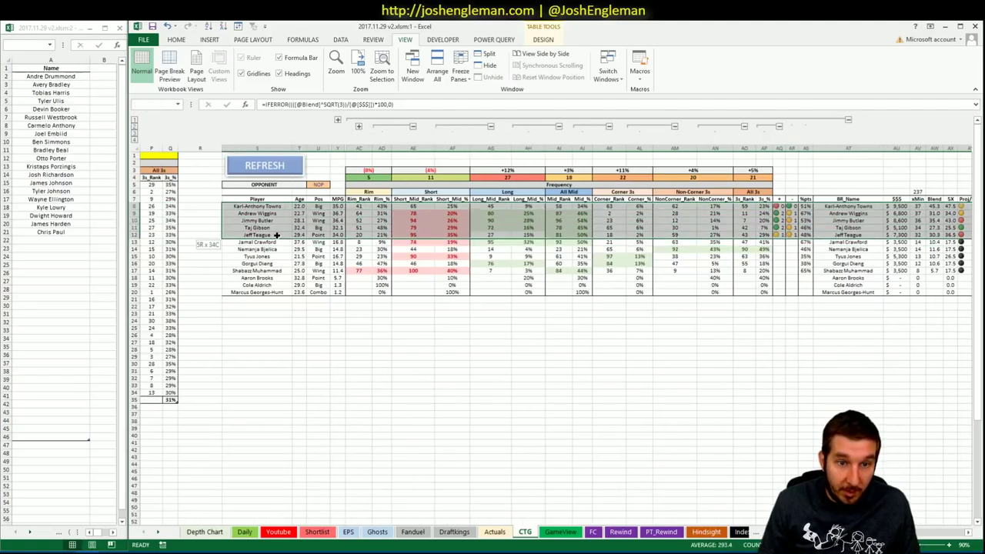
scroll(141, 399, "right", 2)
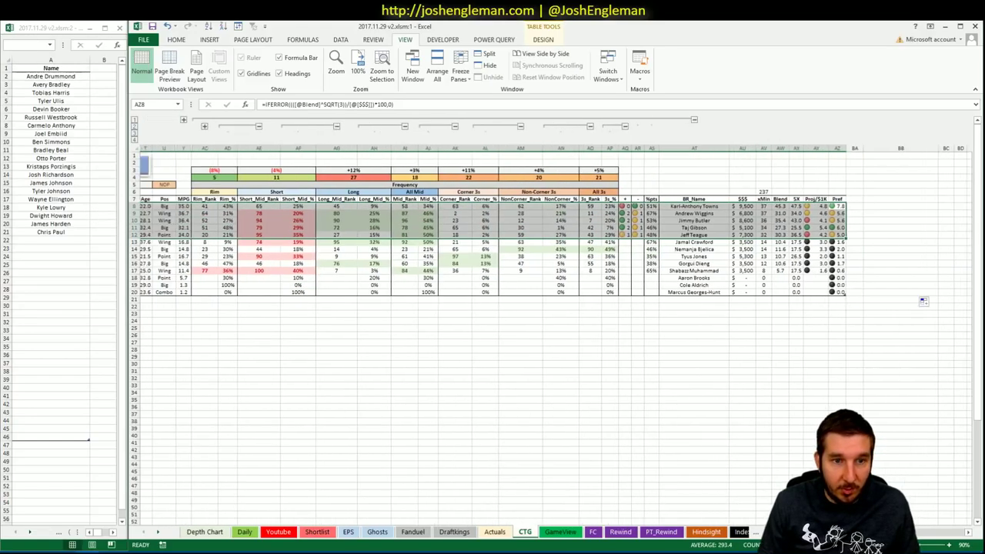
scroll(141, 400, "right", 2)
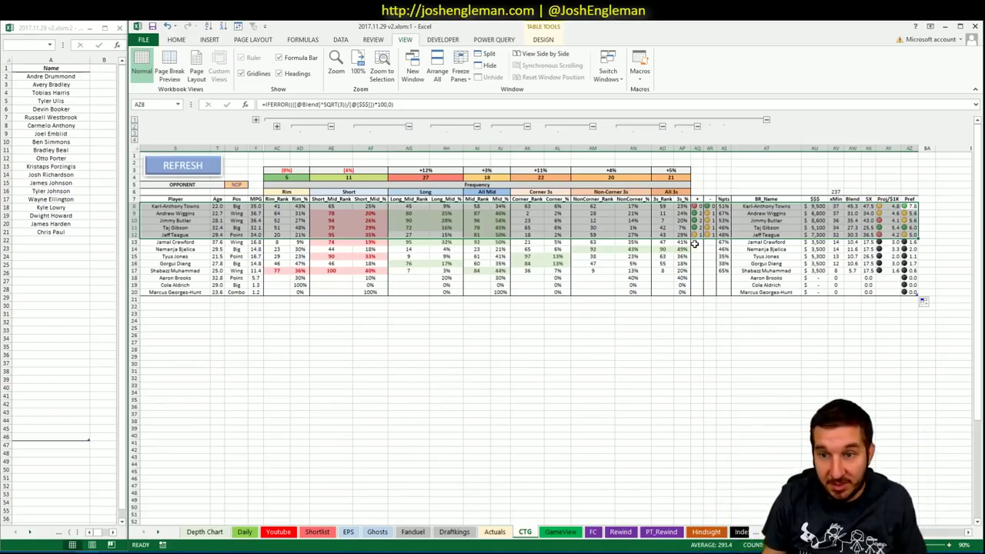
Add Taj Gibson and Karl-Anthony Towns below Chris Paul in the Name list of the second workbook window.
left_click(54, 240)
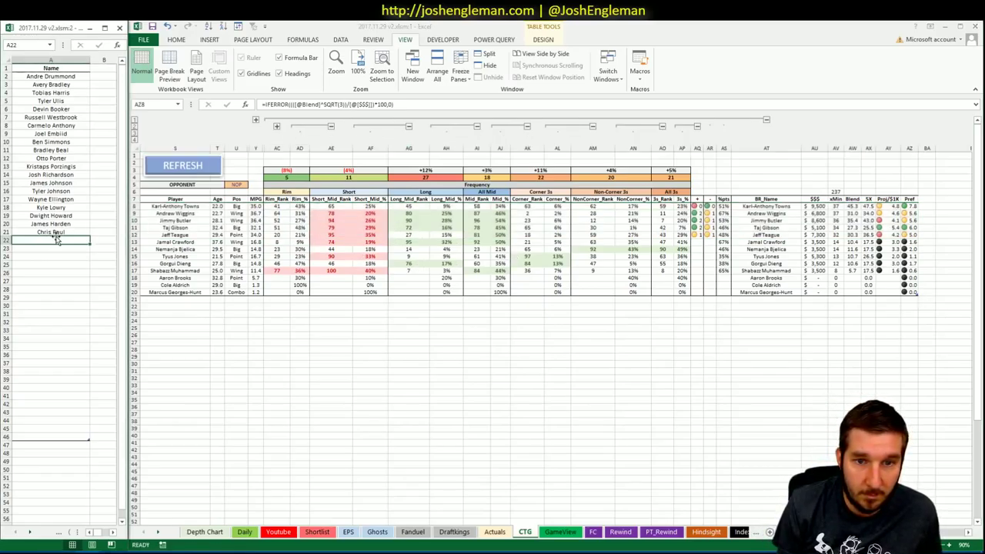
type("Taj")
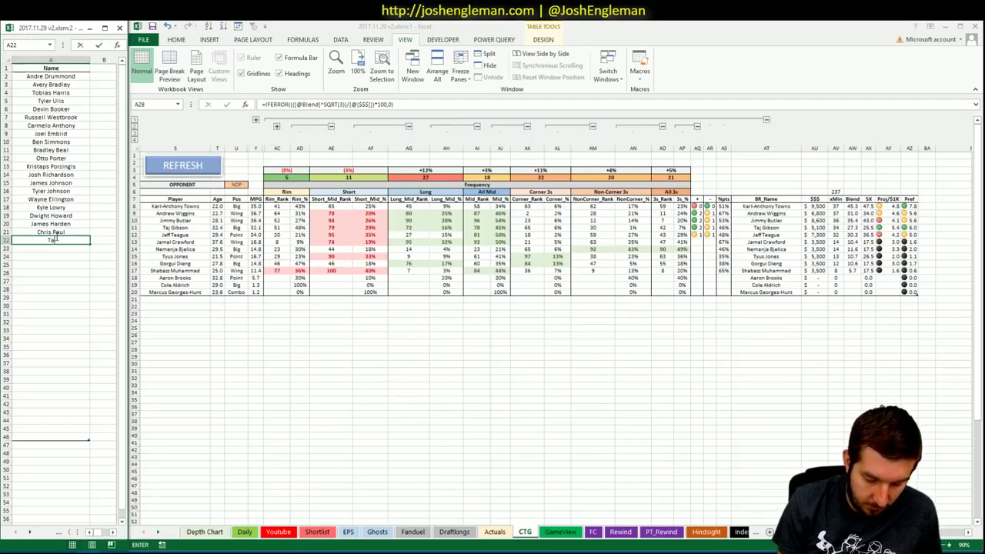
type(" Gibson")
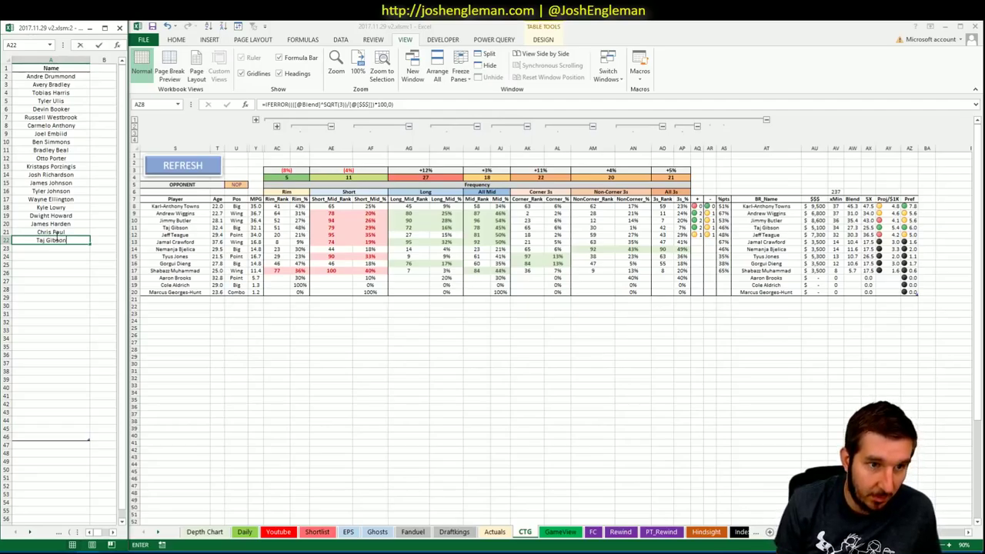
key("ctrl+Return")
key("Return")
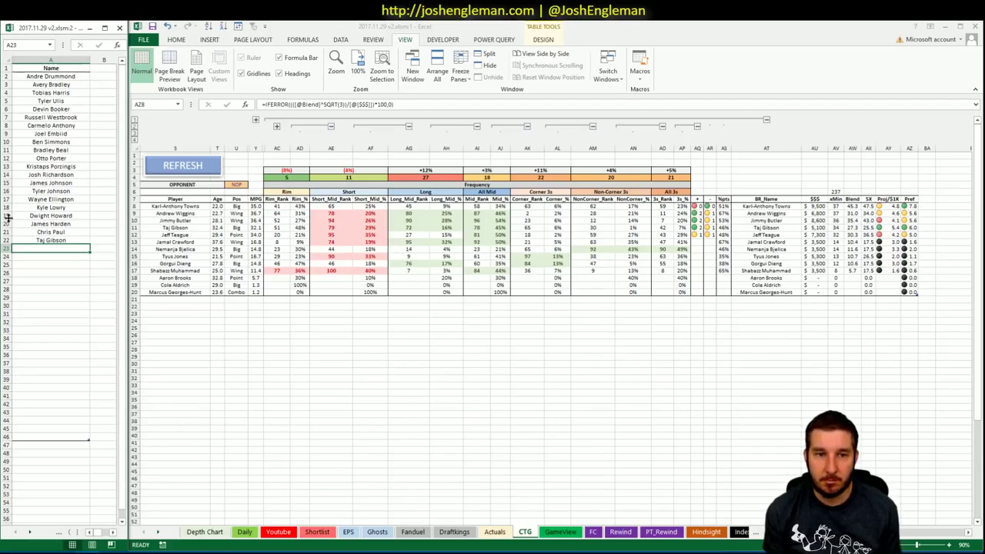
type("Karl")
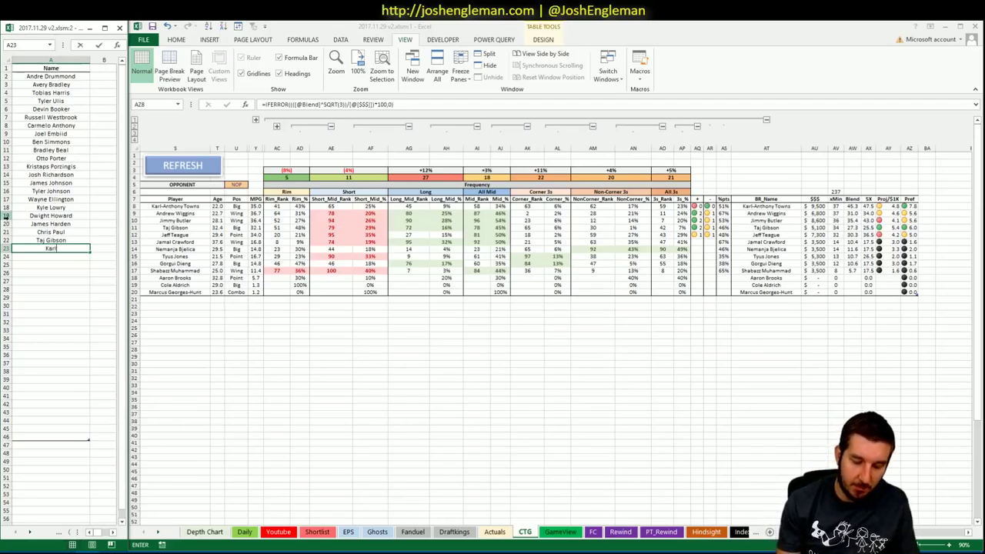
type("-Anthony Towns")
key("Return")
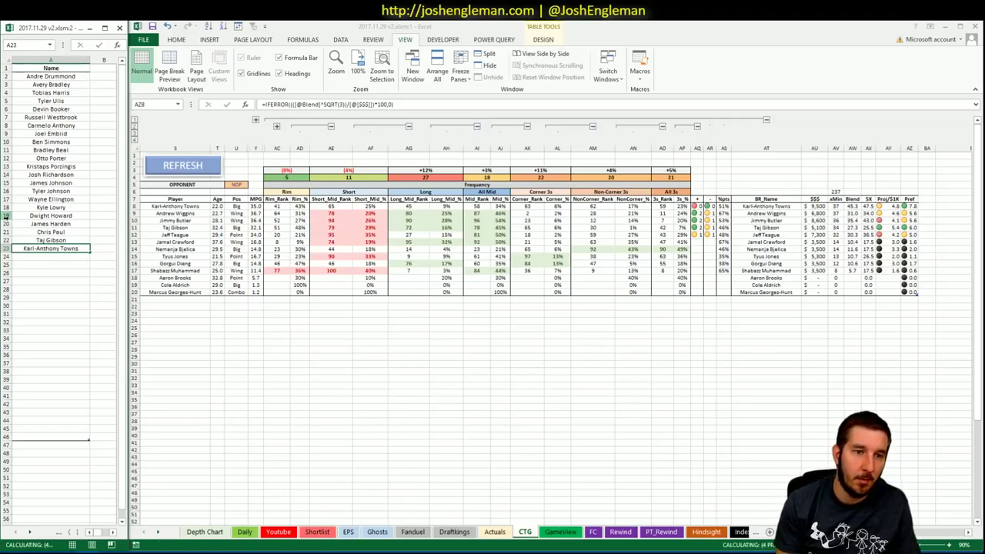
Return to the Youtube sheet and set the Team filters of both projection tables and the game log to DAL.
left_click(279, 533)
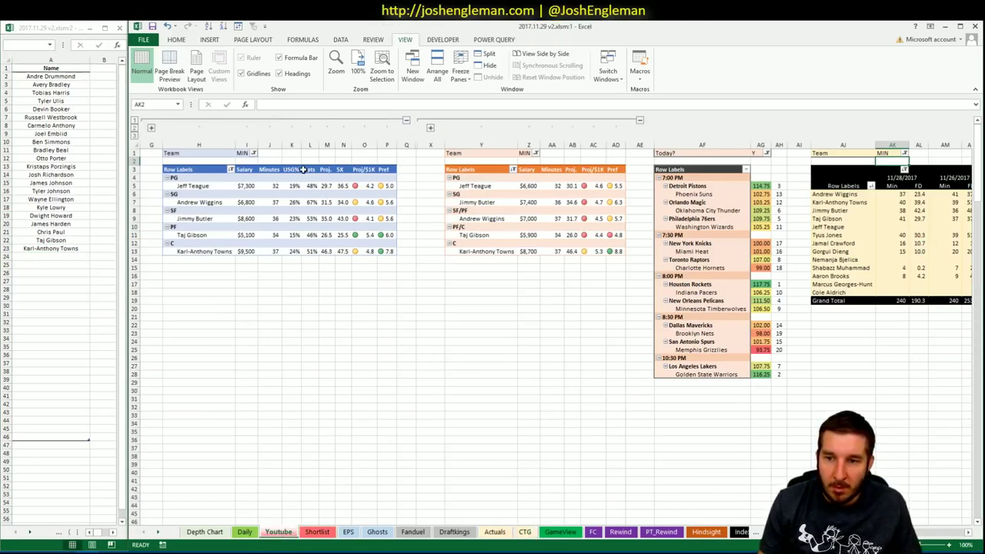
left_click(242, 153)
type("D")
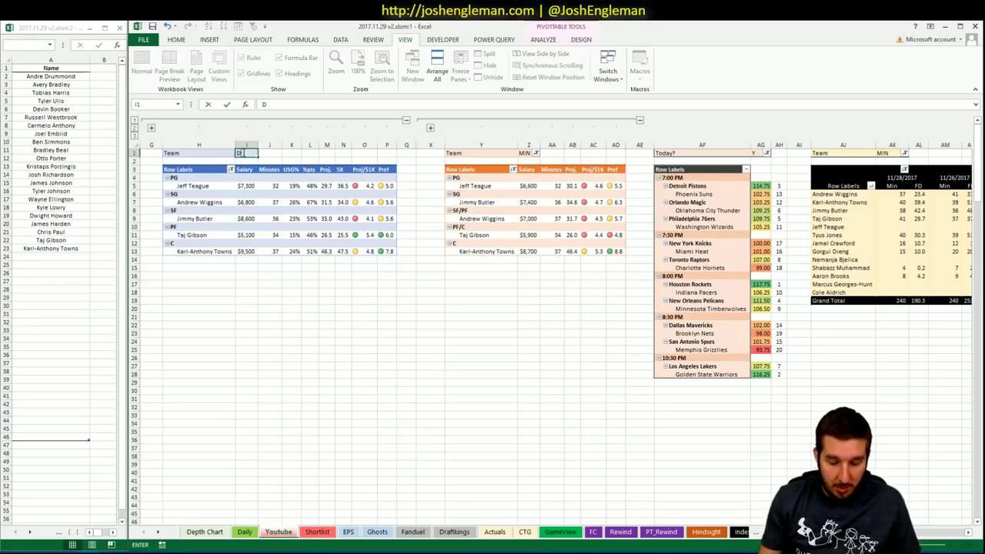
type("AL")
key("Return")
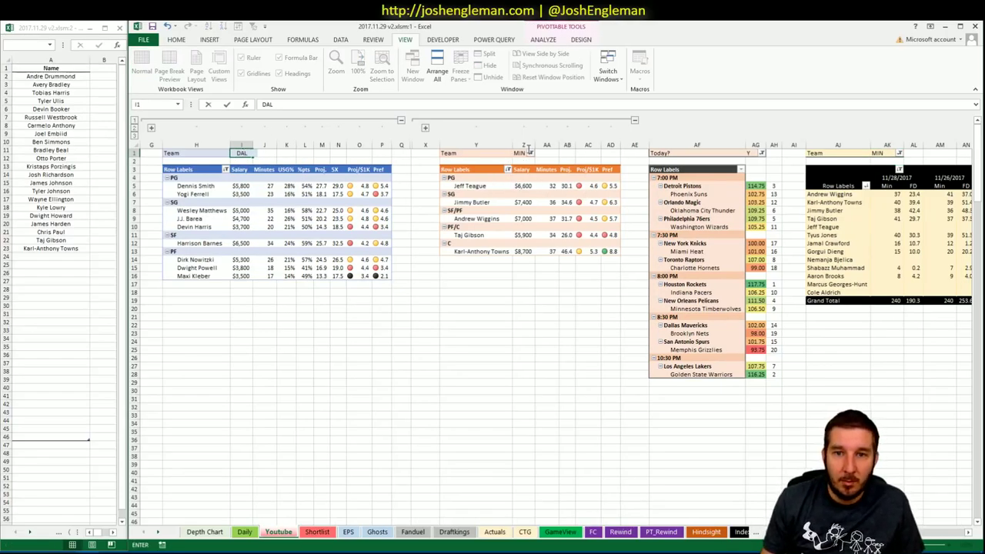
left_click(525, 153)
type("DAL")
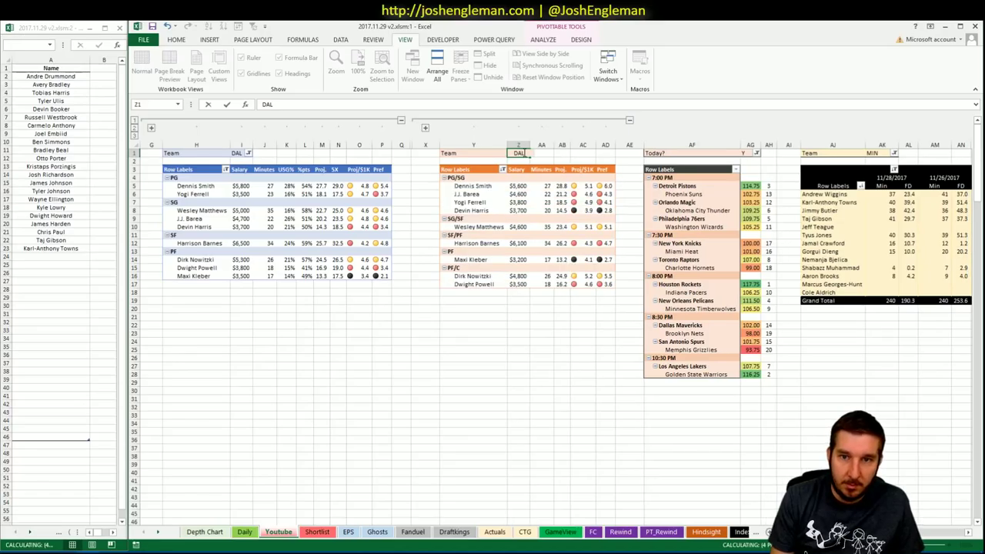
key("Return")
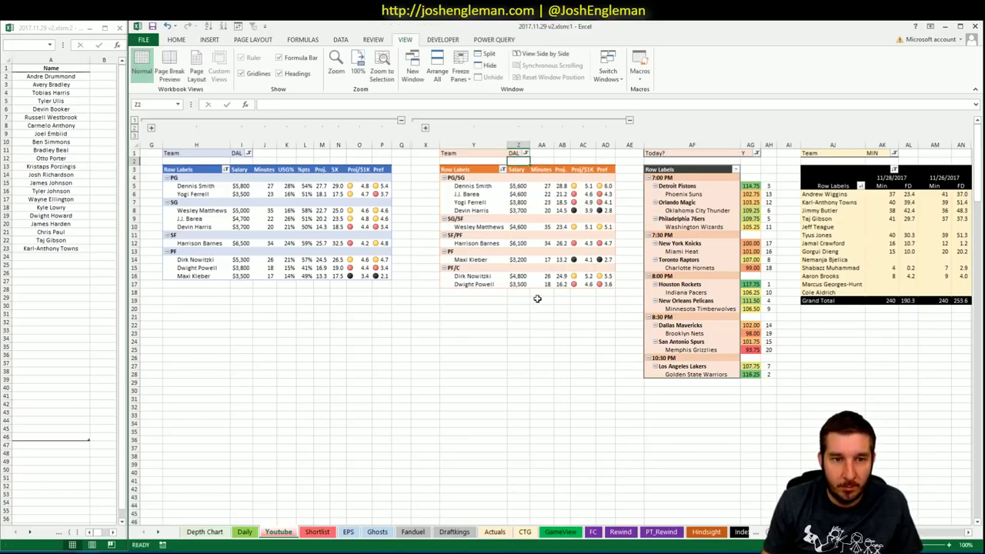
left_click(881, 153)
type("DA")
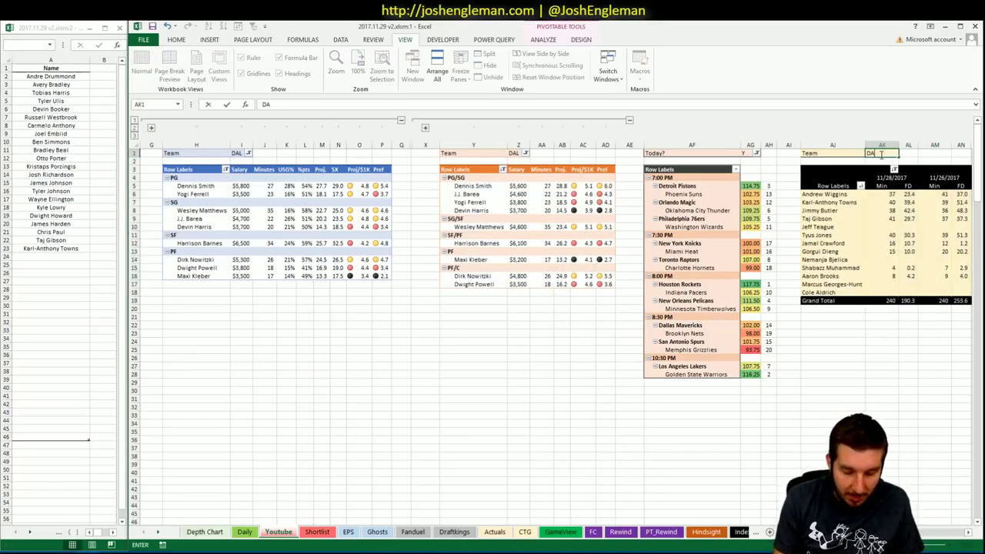
type("L")
key("Return")
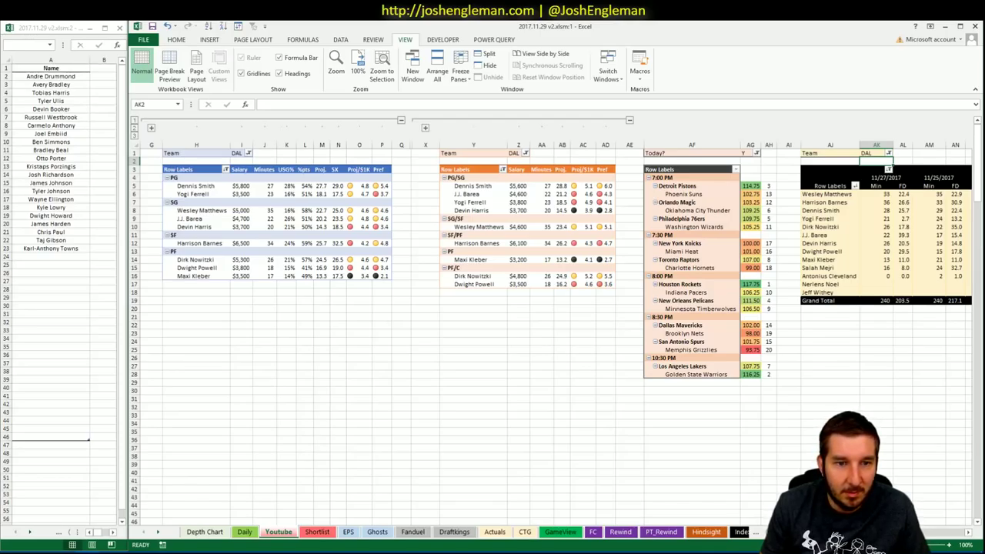
scroll(554, 323, "right", 5)
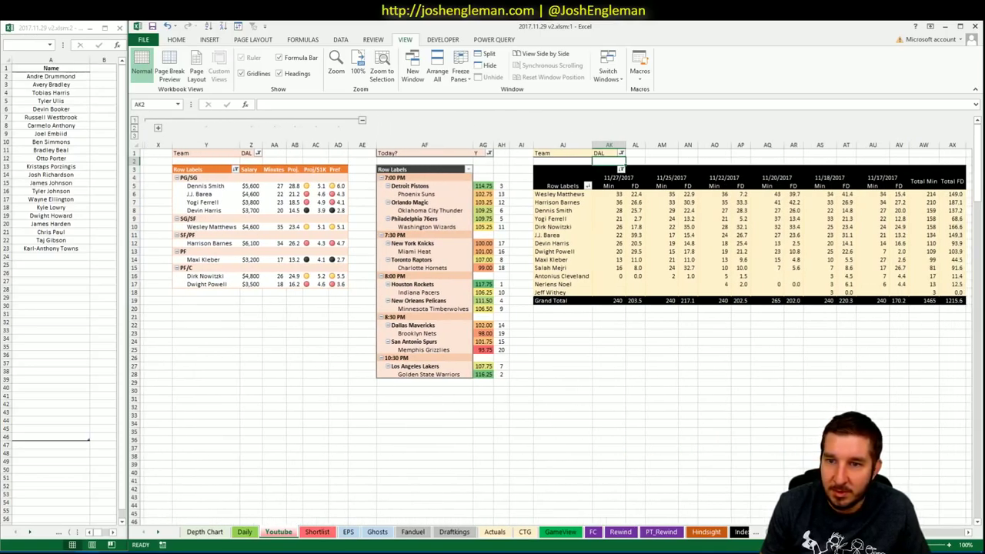
Set the Team filters of both projection tables on the Youtube sheet to BRK.
scroll(554, 323, "left", 1)
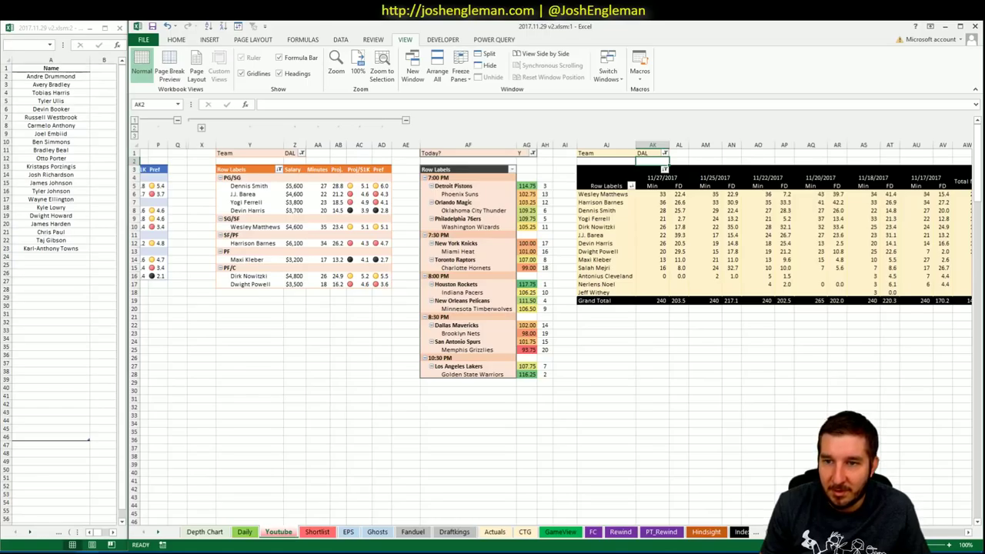
scroll(492, 324, "left", 3)
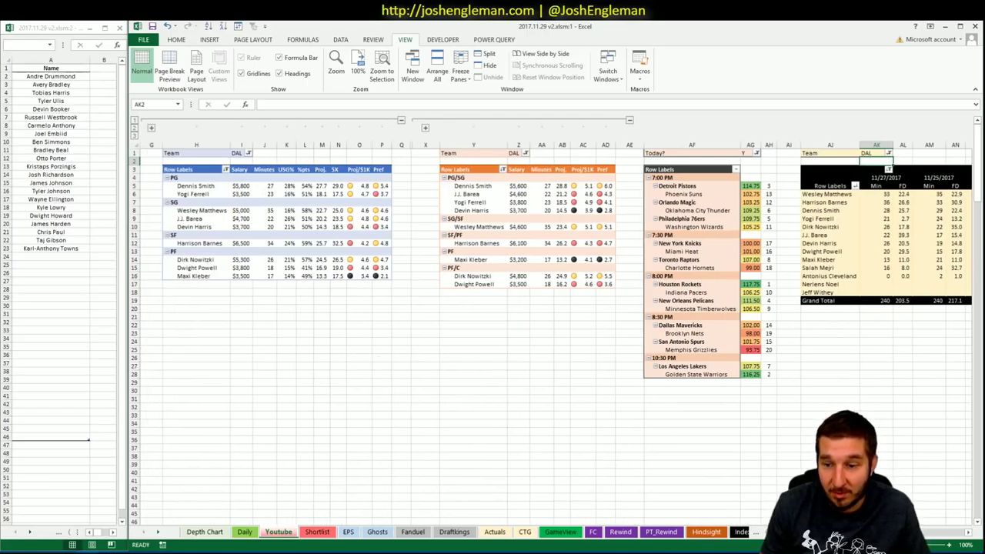
scroll(554, 323, "right", 5)
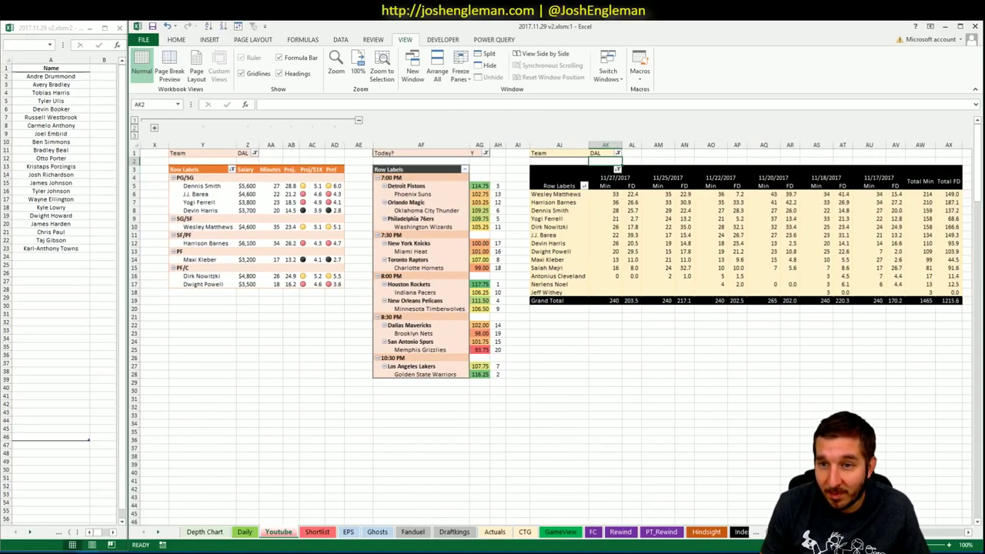
scroll(492, 324, "left", 5)
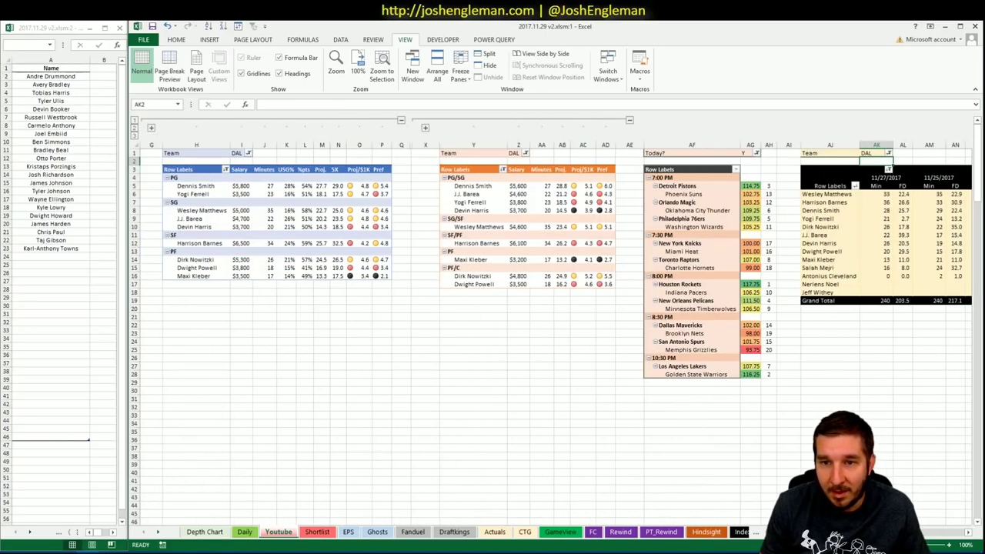
left_click(232, 148)
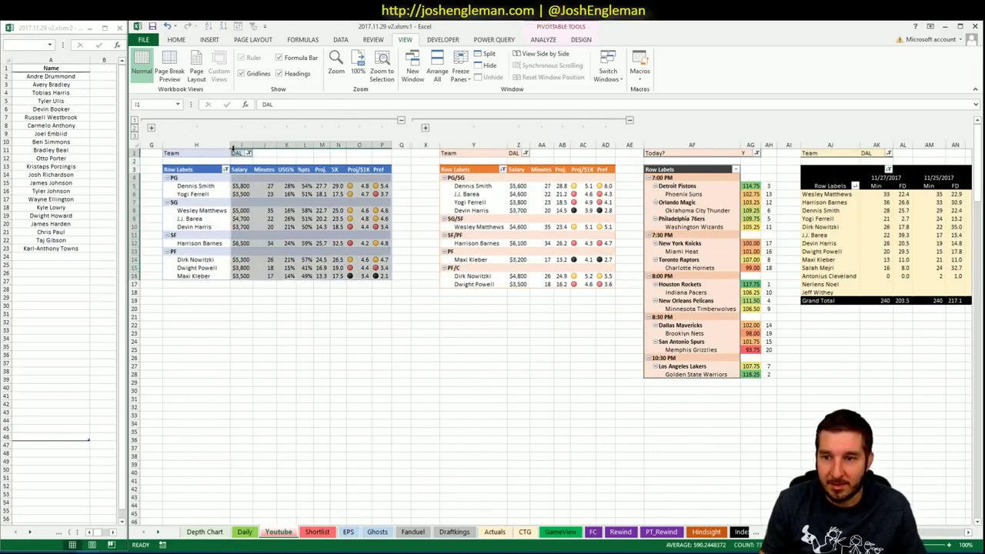
left_click(236, 154)
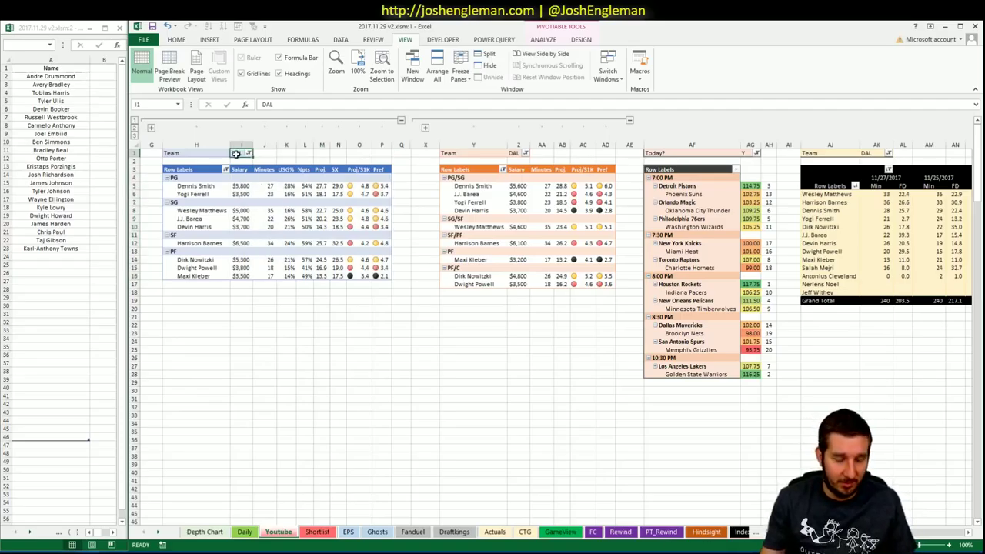
type("BRK")
key("Return")
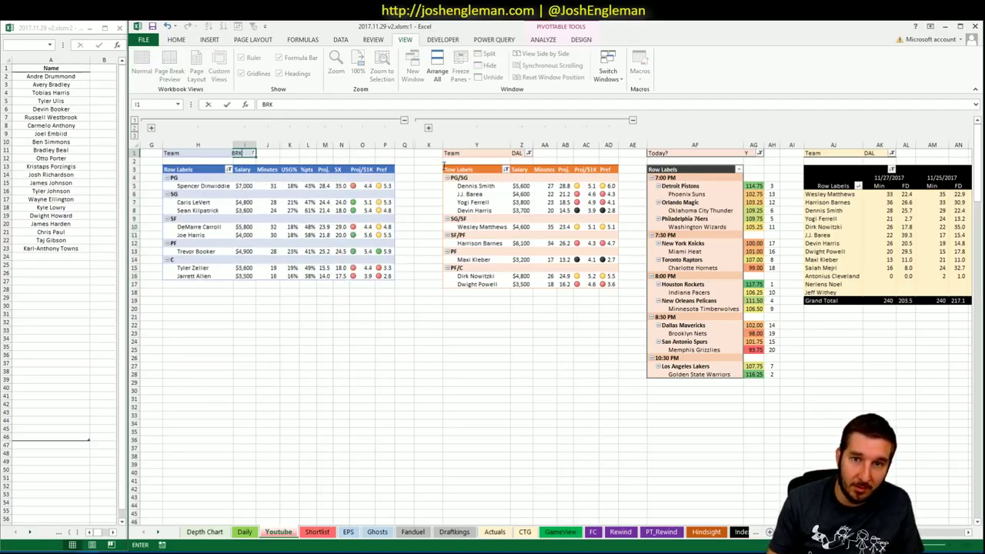
left_click(519, 148)
left_click(517, 153)
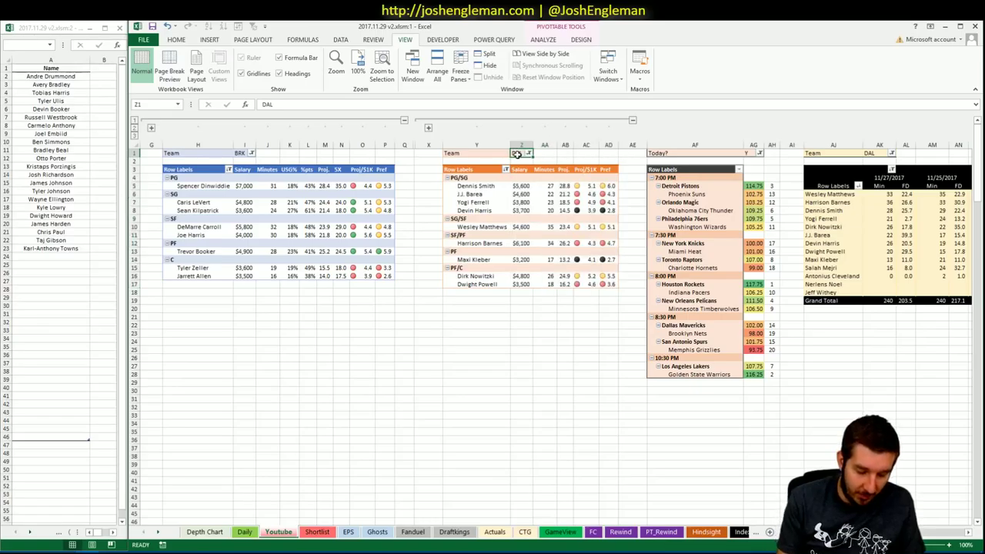
type("BRK")
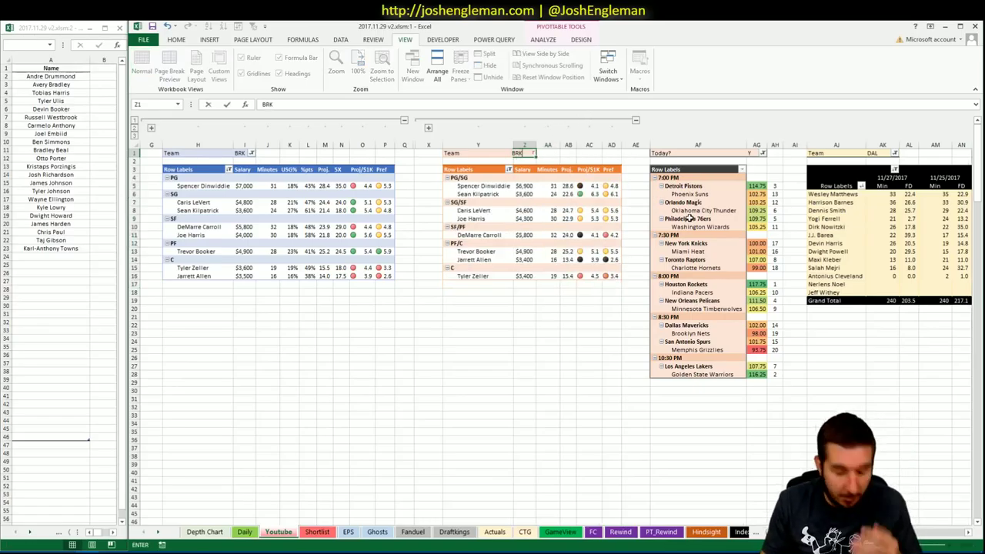
key("Return")
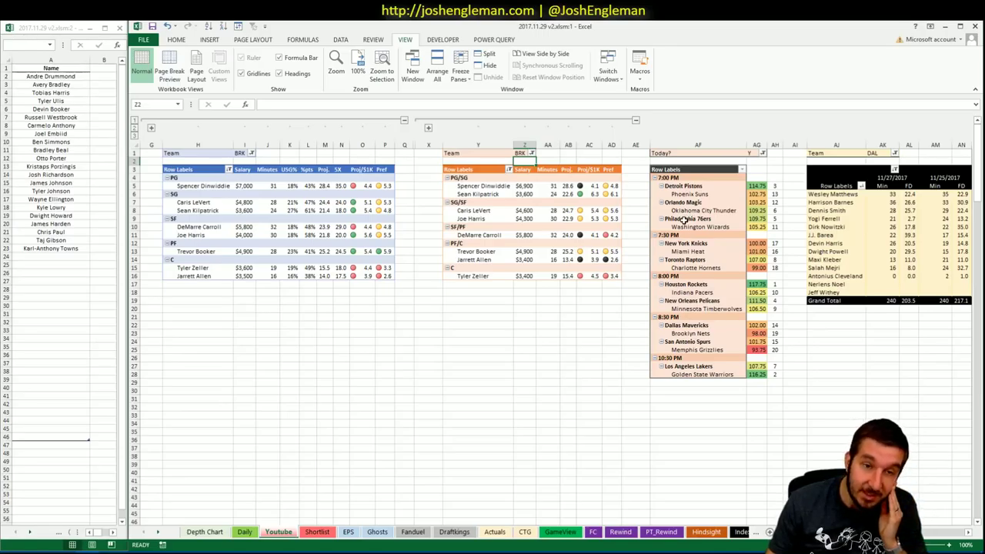
Check the Nets' projected minutes by position on the Depth Chart sheet, and return to the Youtube sheet.
left_click(207, 532)
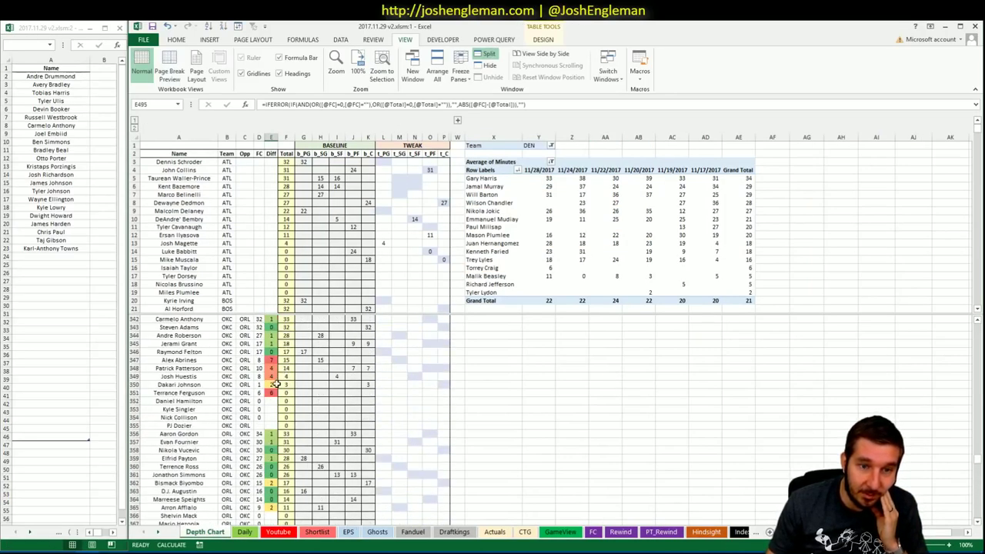
scroll(282, 384, "up", 20)
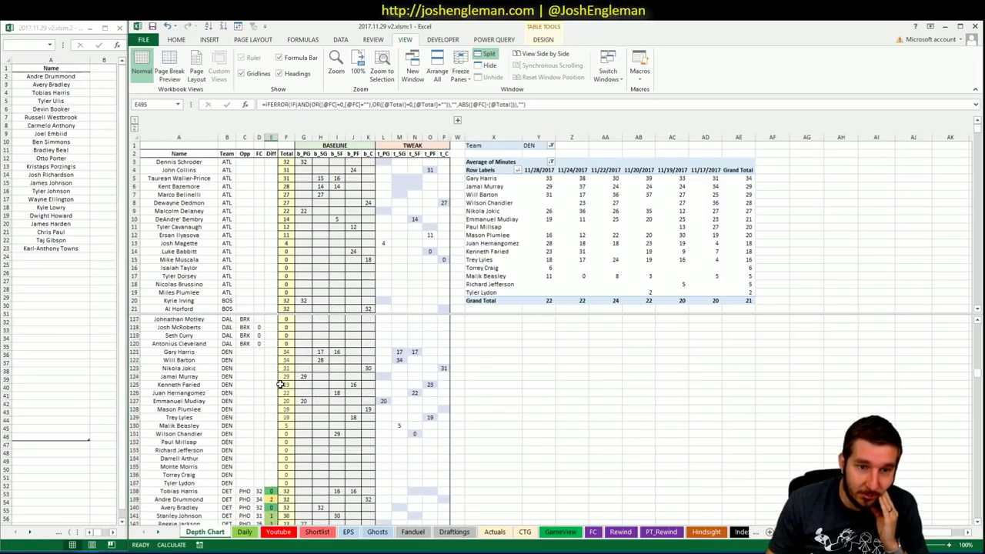
scroll(281, 384, "up", 20)
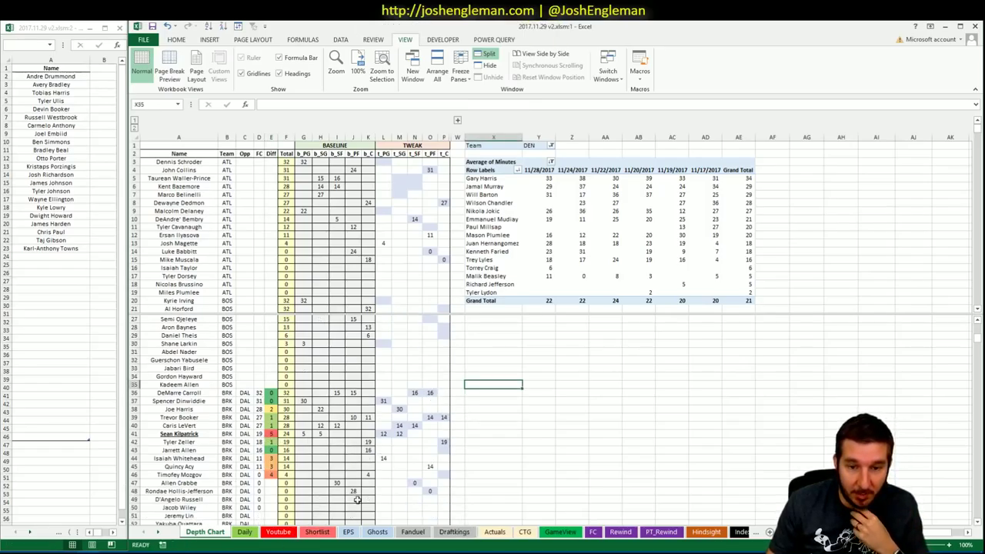
left_click(275, 533)
left_click(275, 533)
left_click(467, 433)
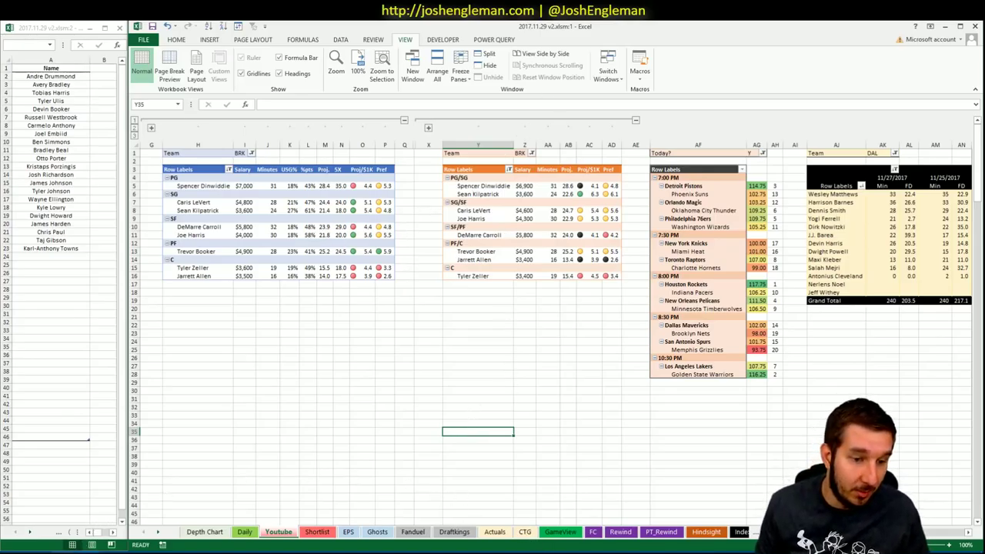
Switch to the browser, search Cleaning the Glass for "nets" and open the Brooklyn Nets' team page.
left_click(39, 552)
left_click(267, 102)
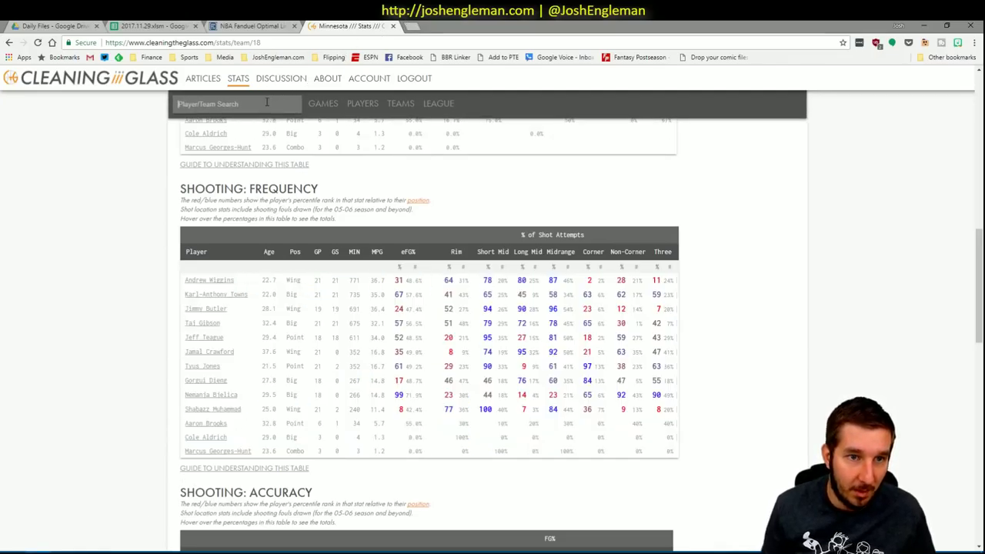
type("brooklyn")
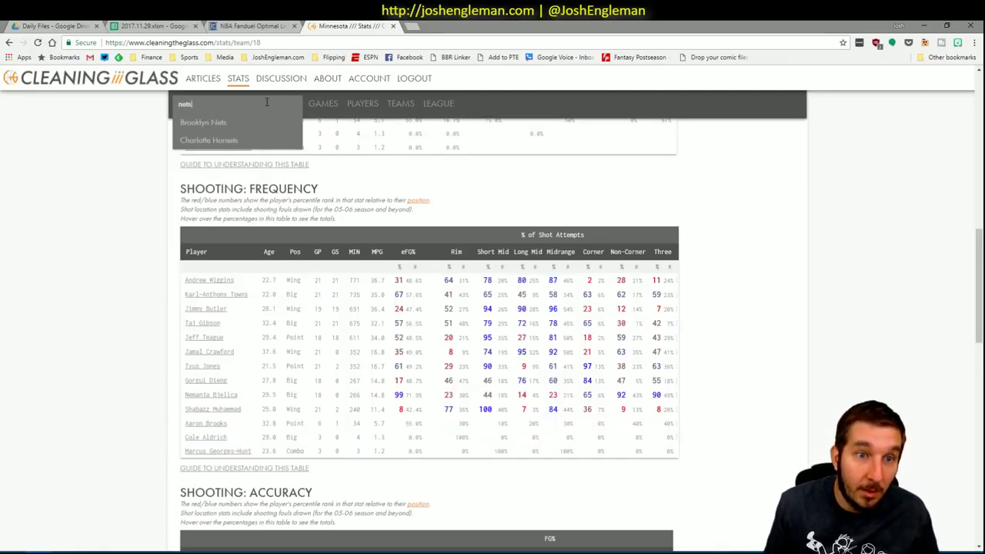
key("Return")
Return to the workbook's CTG sheet and set the opponent to DAL.
key("alt+Tab")
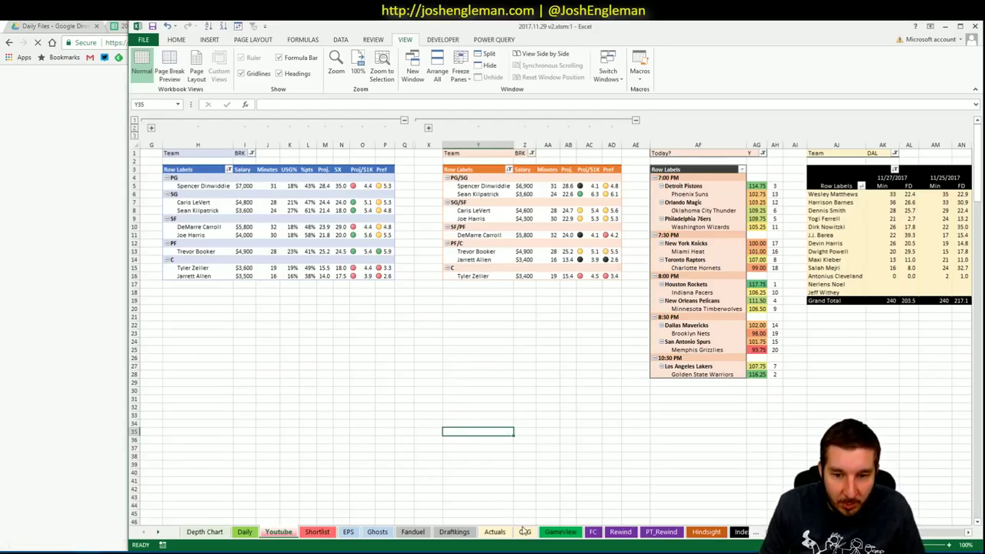
left_click(494, 532)
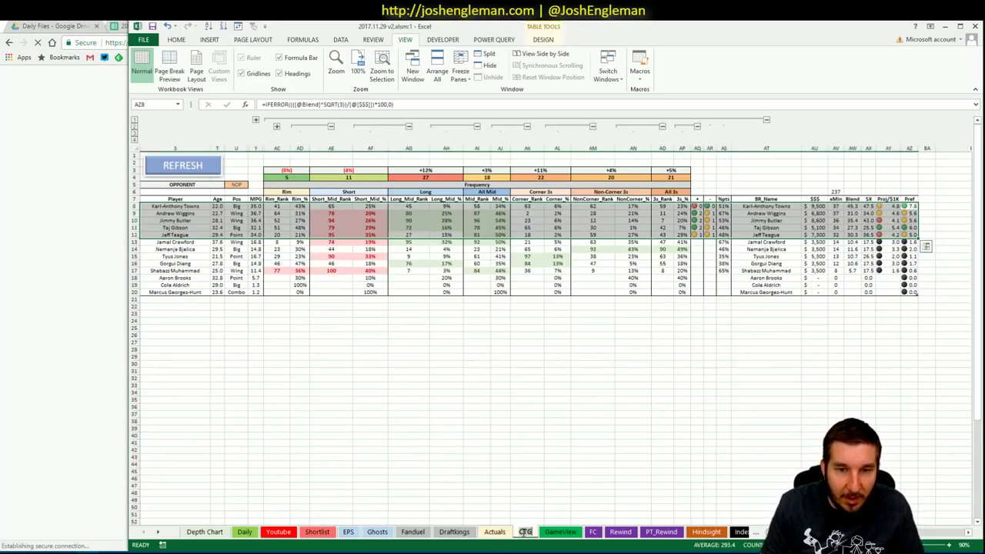
left_click(239, 187)
left_click(238, 187)
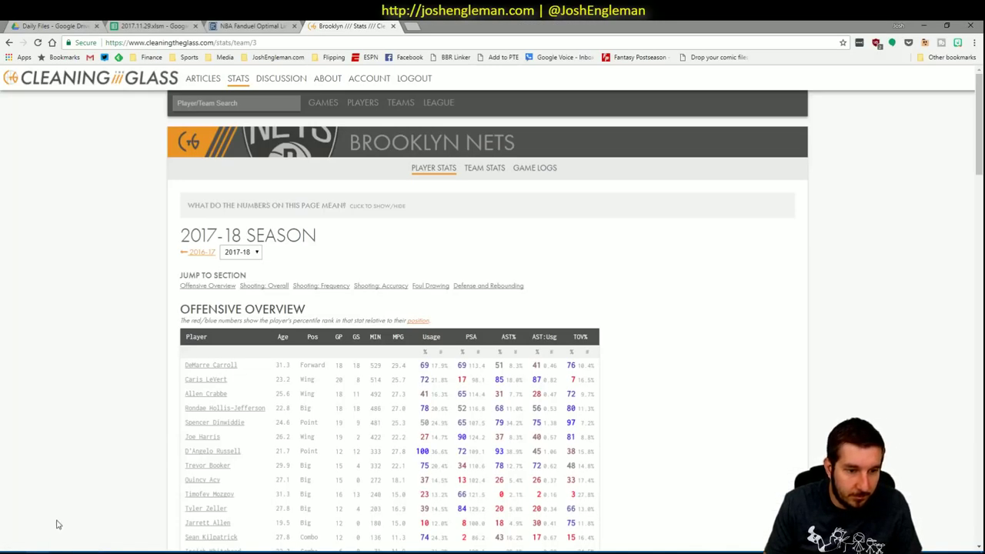
Copy the Nets' Shooting: Frequency player rows from the browser and load them into the workbook's CTG table.
scroll(268, 425, "down", 6)
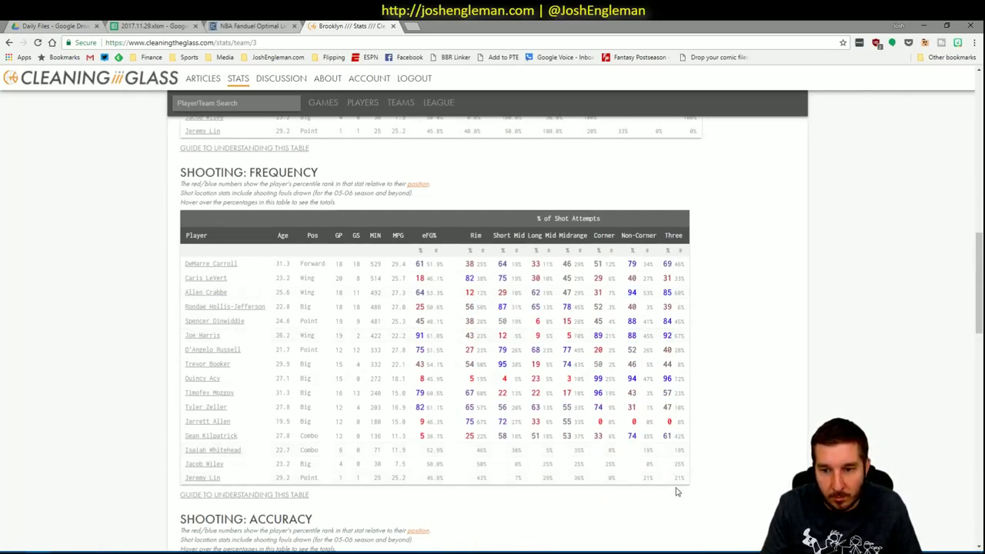
mouse_move(682, 478)
left_click_drag(682, 478, 185, 266)
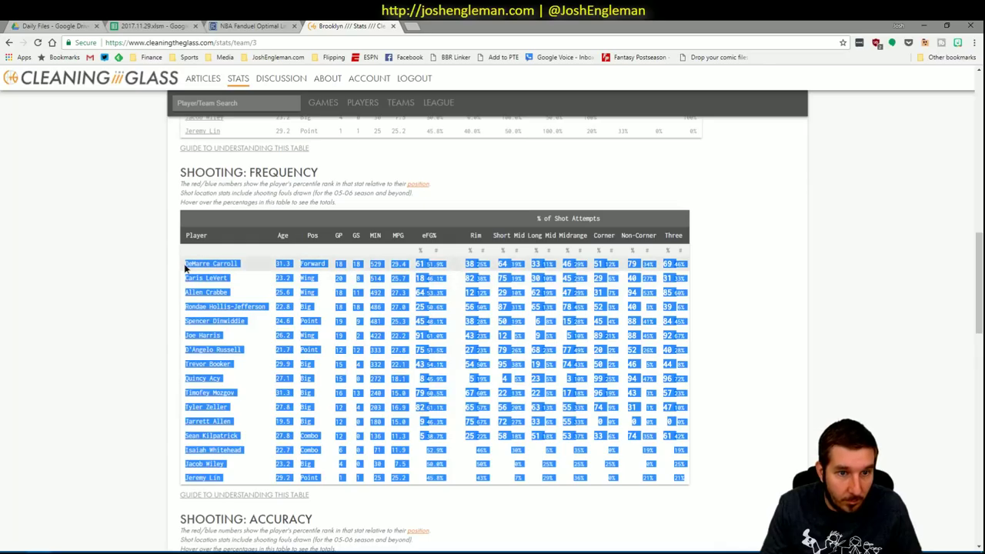
key("alt+Tab")
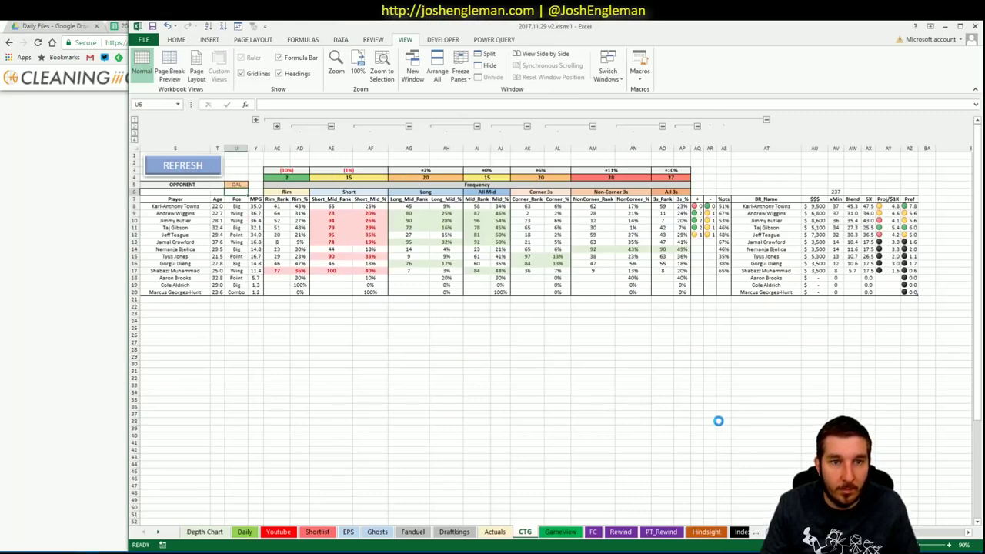
Fill the Pref formula down the CTG table and highlight the rows from DeMarre Carroll to Sean Kilpatrick for review.
left_click(915, 207)
double_click(919, 209)
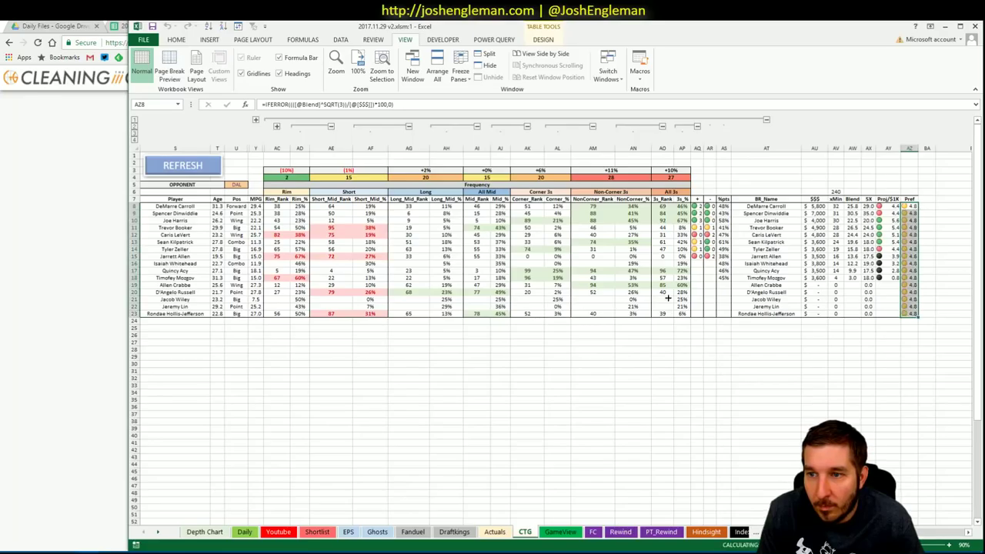
left_click(530, 388)
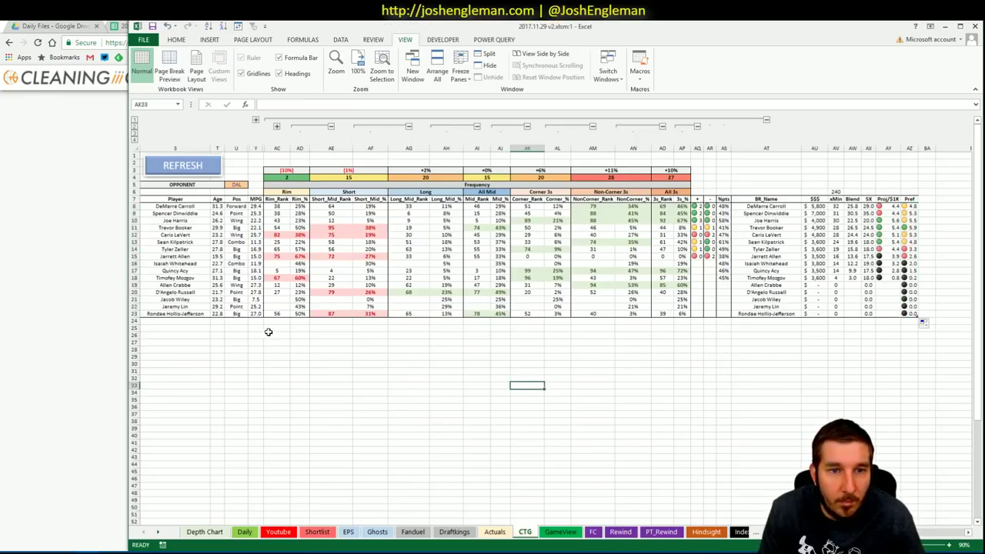
left_click_drag(918, 206, 179, 245)
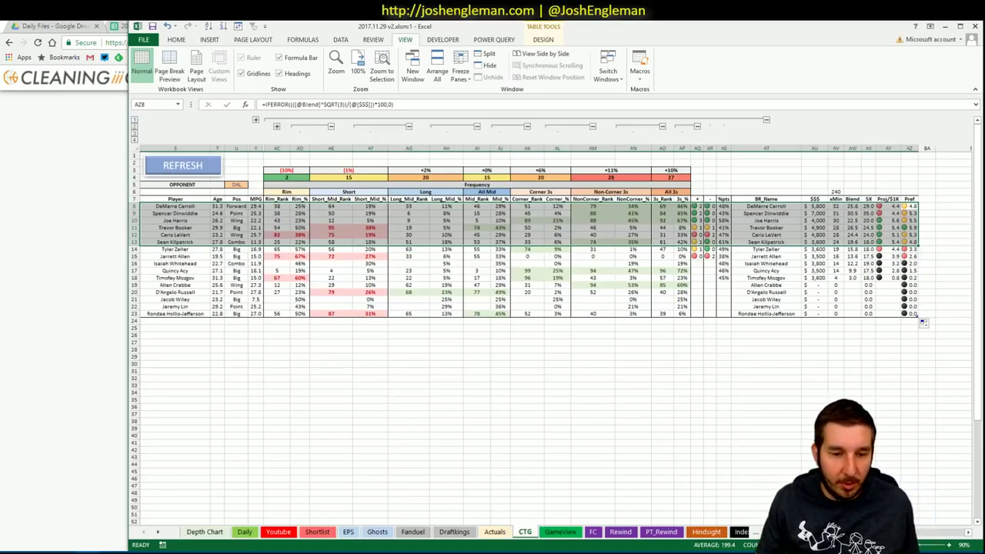
Set the game log's Team filter on the Youtube sheet to BRK and view the full log.
left_click(278, 532)
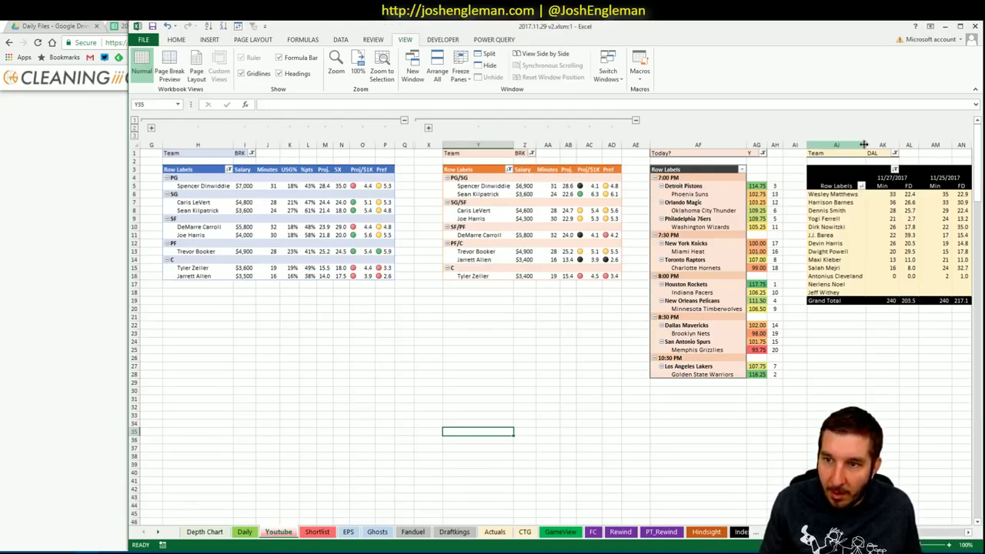
left_click(876, 153)
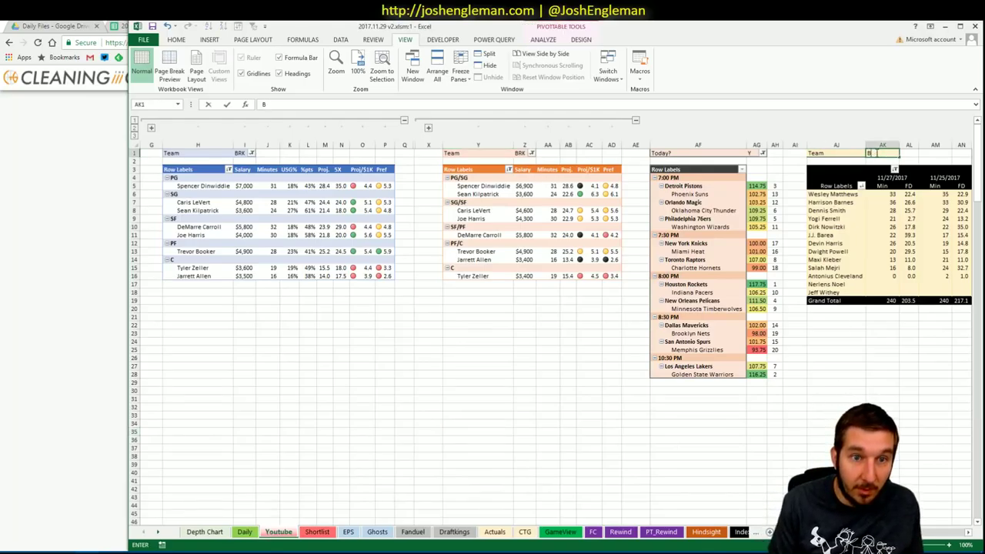
type("BRK")
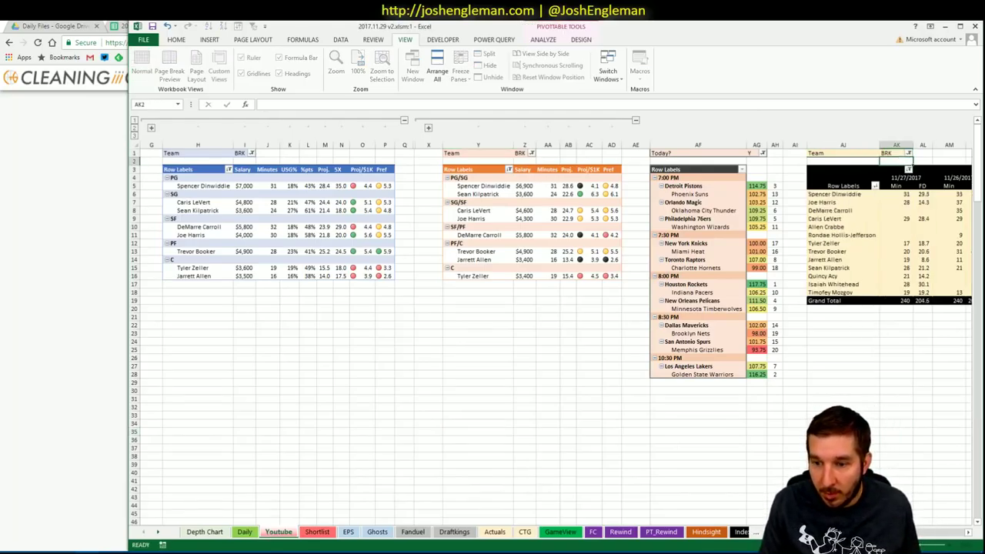
key("Return")
scroll(924, 538, "right", 10)
scroll(932, 545, "left", 1)
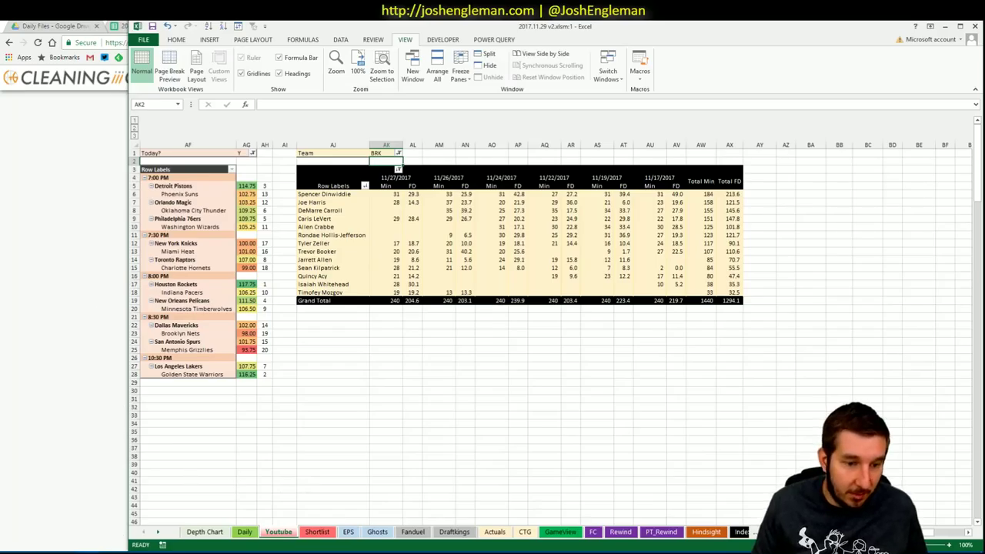
Add Spencer Dinwiddie below Karl-Anthony Towns in the Name list of the second workbook window.
left_click(118, 515)
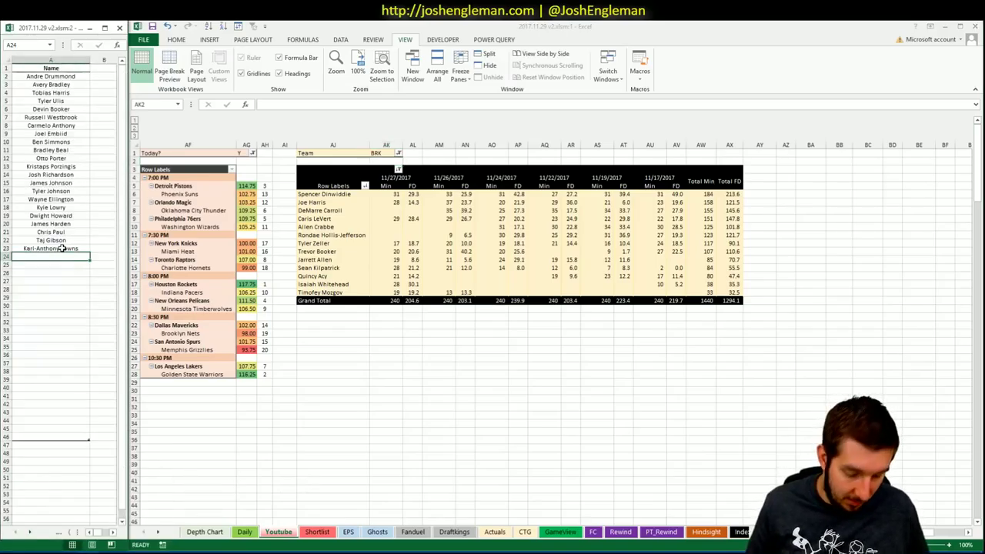
type("Spencer")
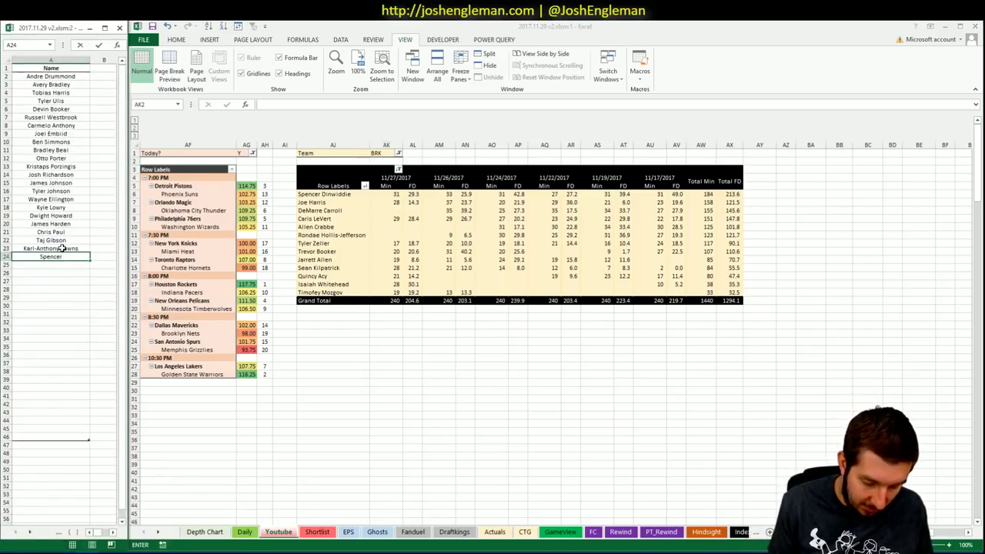
type(" Dinwiddie")
key("ctrl+Return")
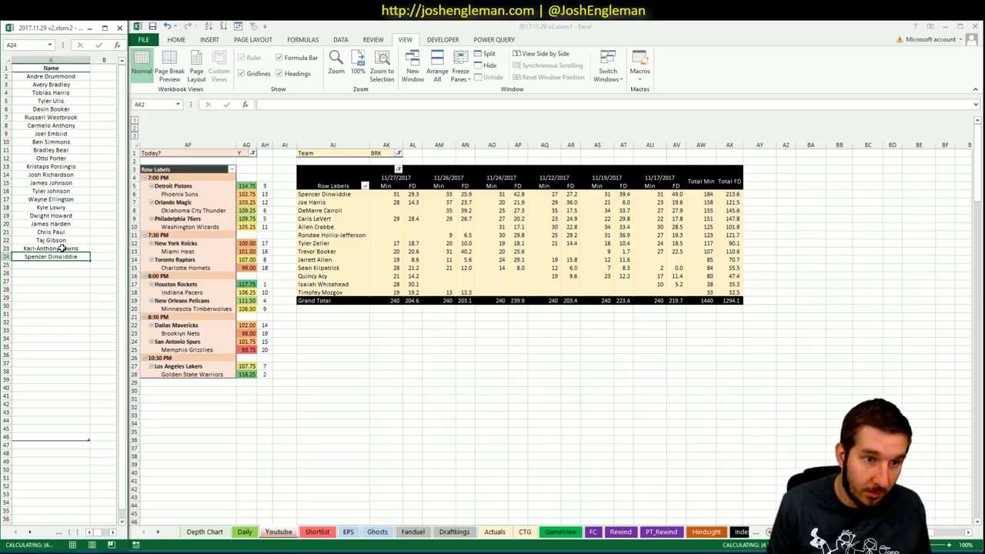
Check the Nets' rows in the CTG table and add Joe Harris below Spencer Dinwiddie in the second window's Name list.
left_click(531, 533)
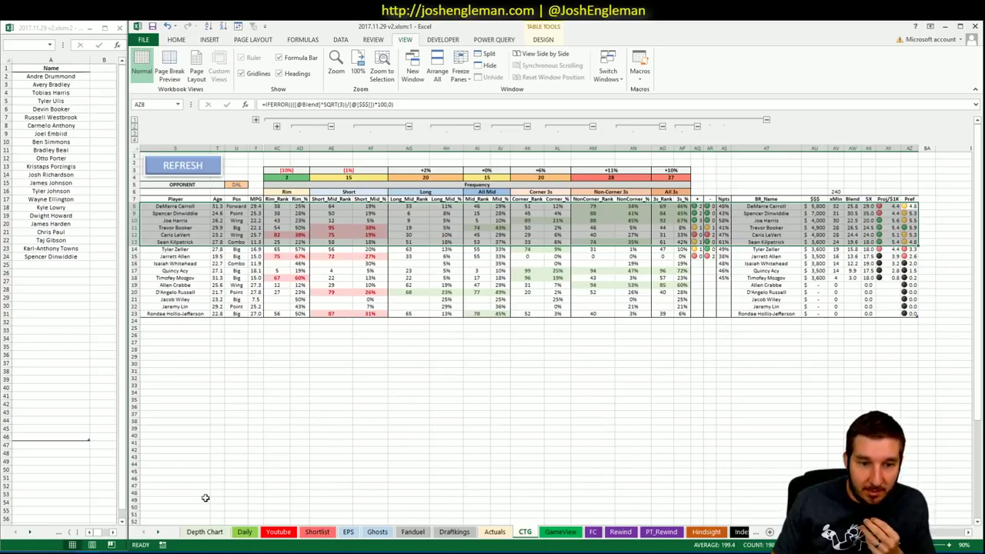
left_click(279, 533)
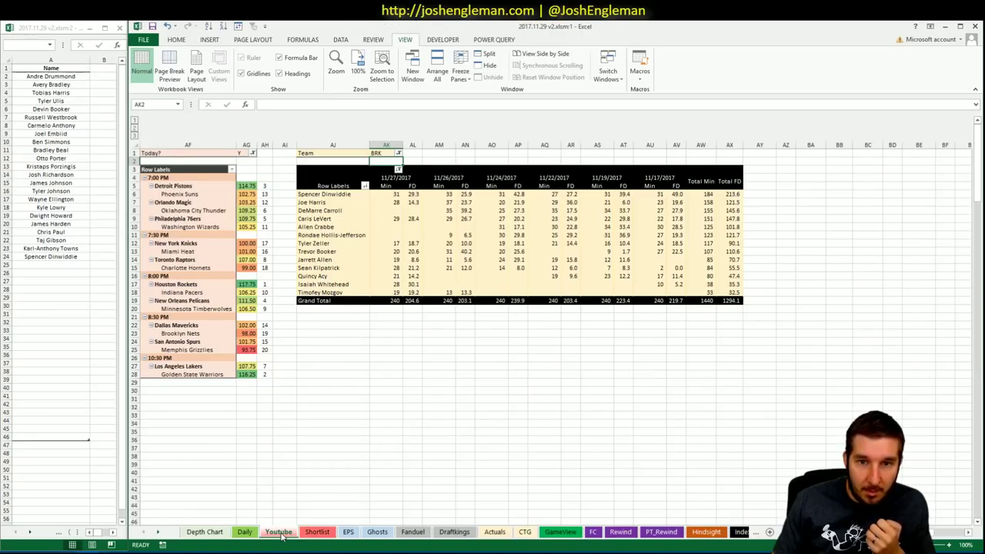
left_click(50, 262)
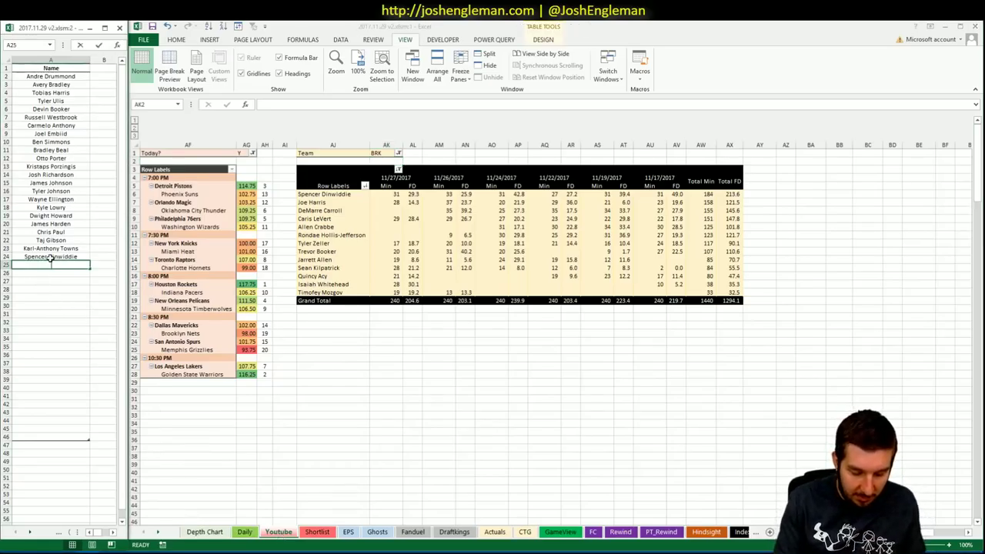
type("Joe Harris")
key("Return")
left_click(525, 532)
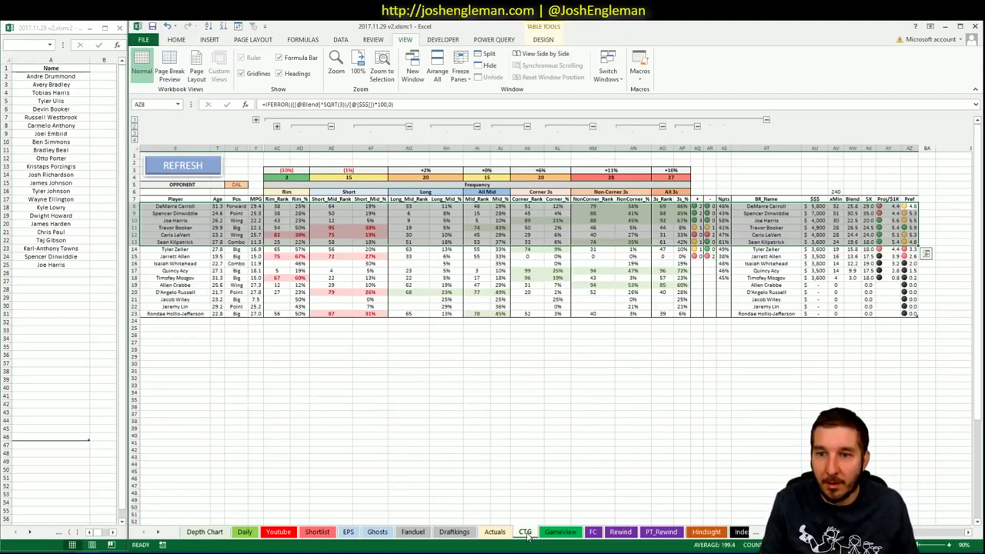
left_click(512, 485)
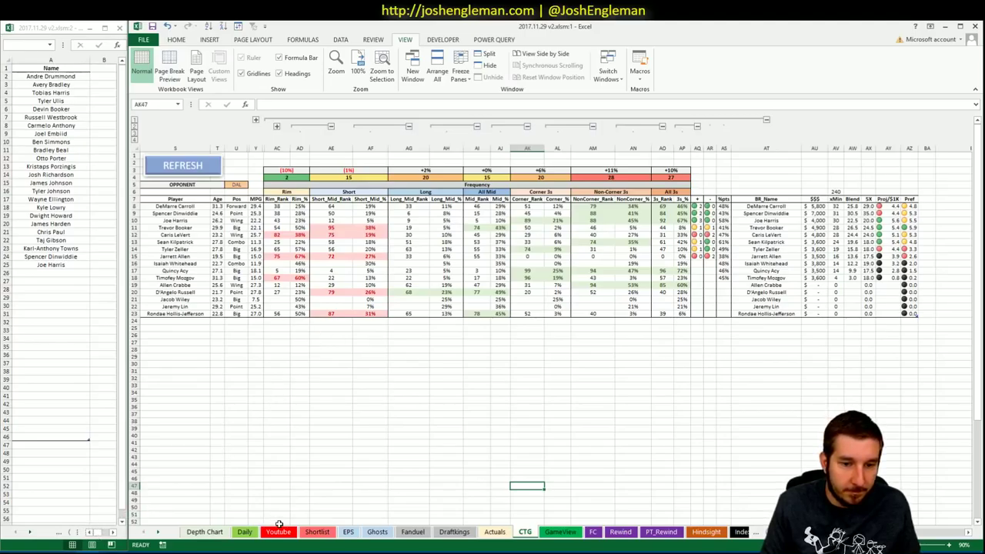
Set the Team filters of both projection tables on the Youtube sheet to SAS.
left_click(377, 532)
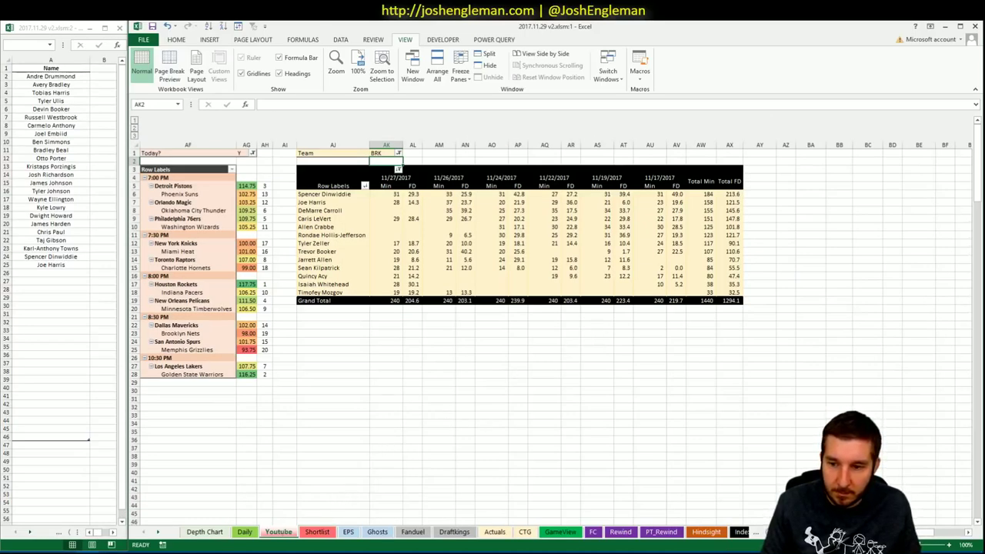
scroll(539, 331, "left", 8)
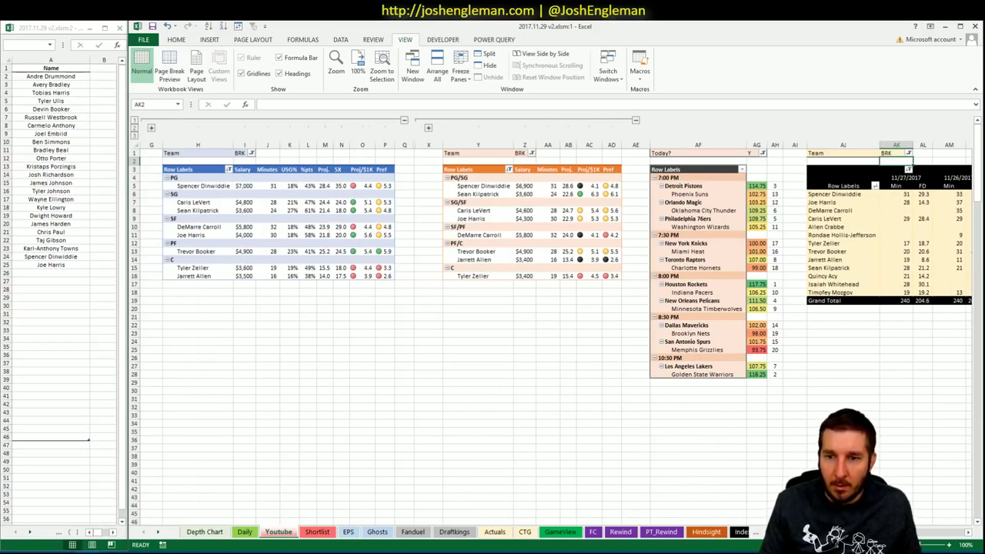
left_click(247, 154)
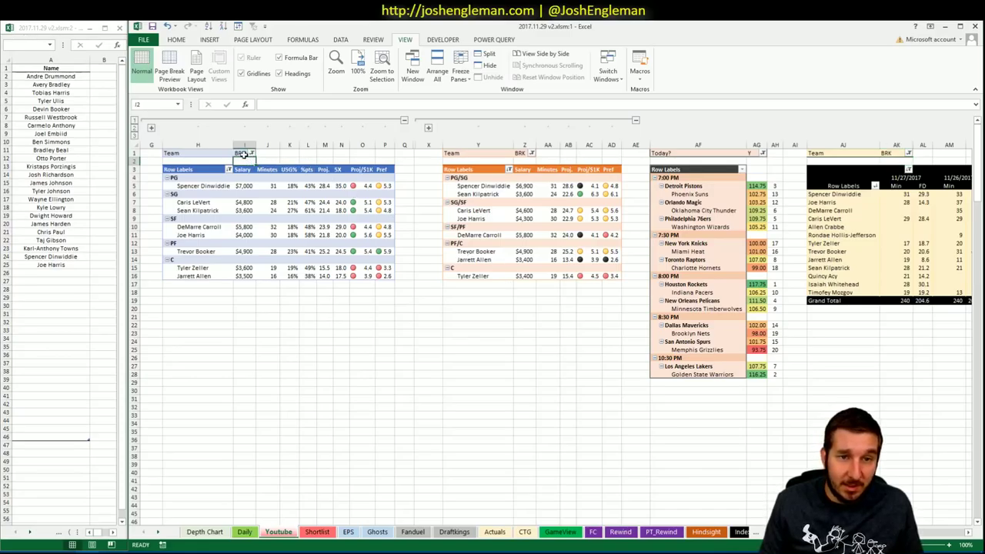
type("SAS")
key("Return")
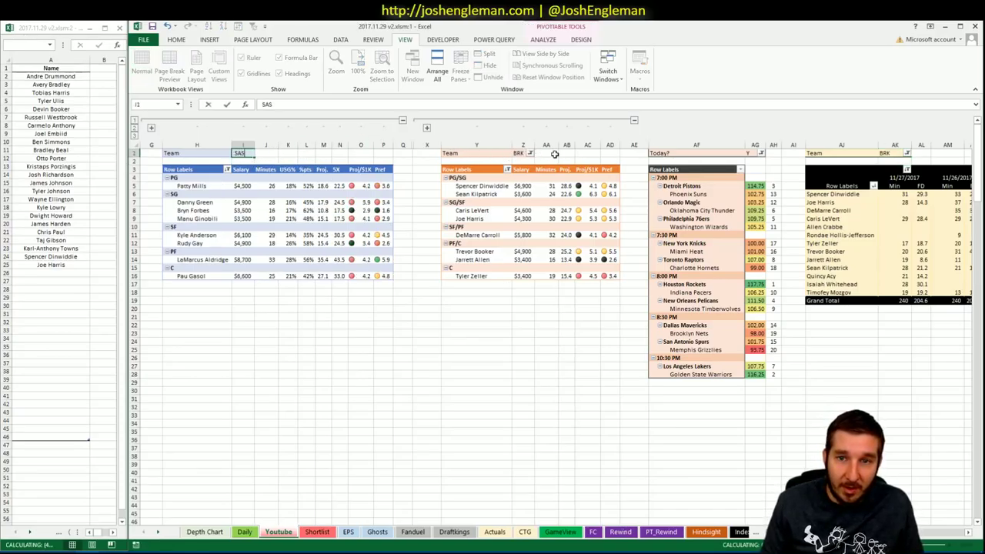
double_click(523, 154)
type("SAS")
key("Return")
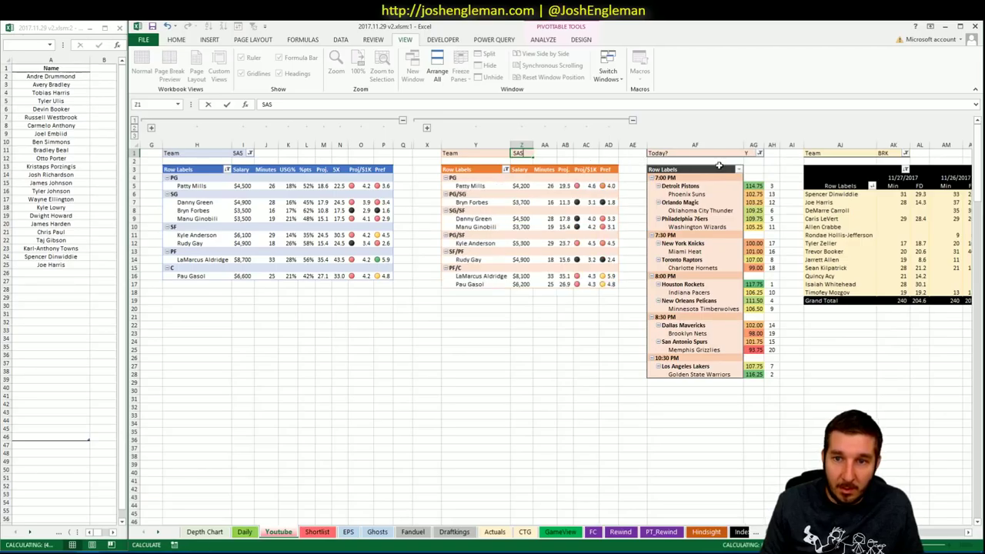
Set the game log's Team filter on the Youtube sheet to SAS and view the full log.
left_click(886, 156)
type("SAS")
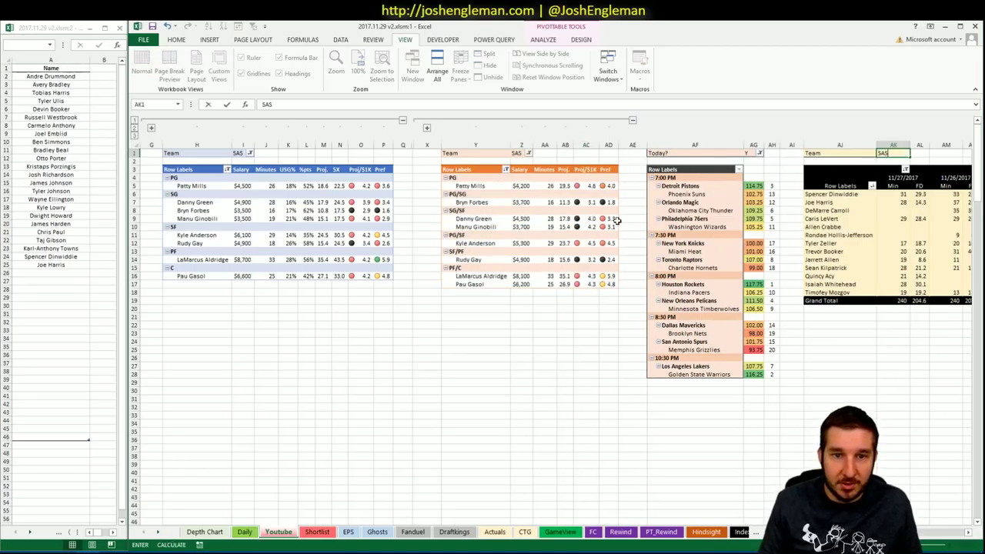
key("Return")
left_click(471, 341)
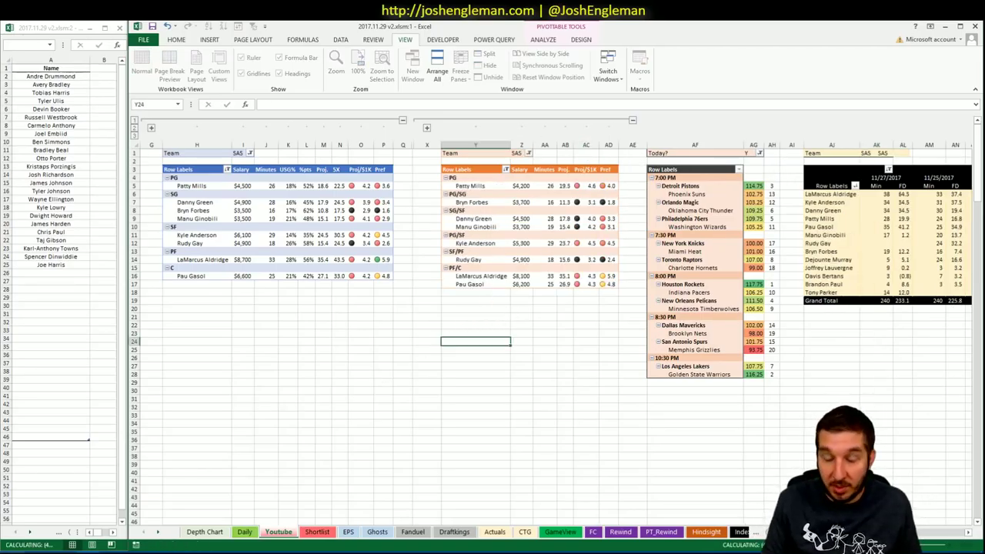
left_click(402, 366)
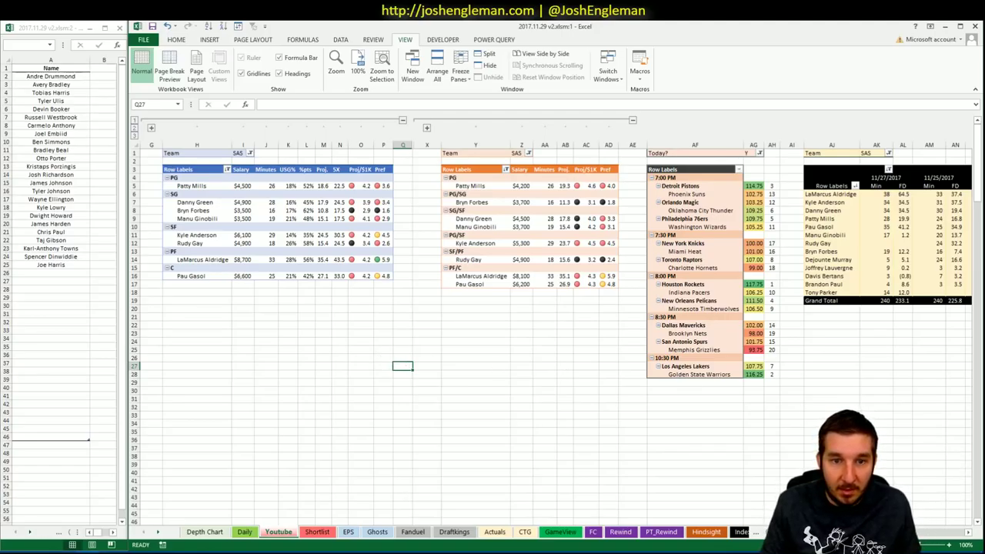
scroll(538, 331, "right", 5)
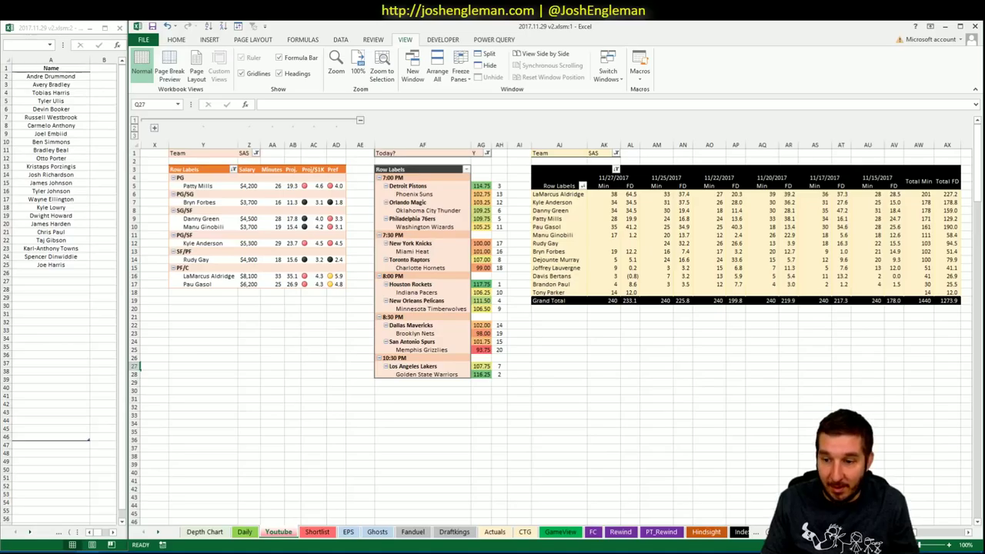
scroll(538, 331, "left", 5)
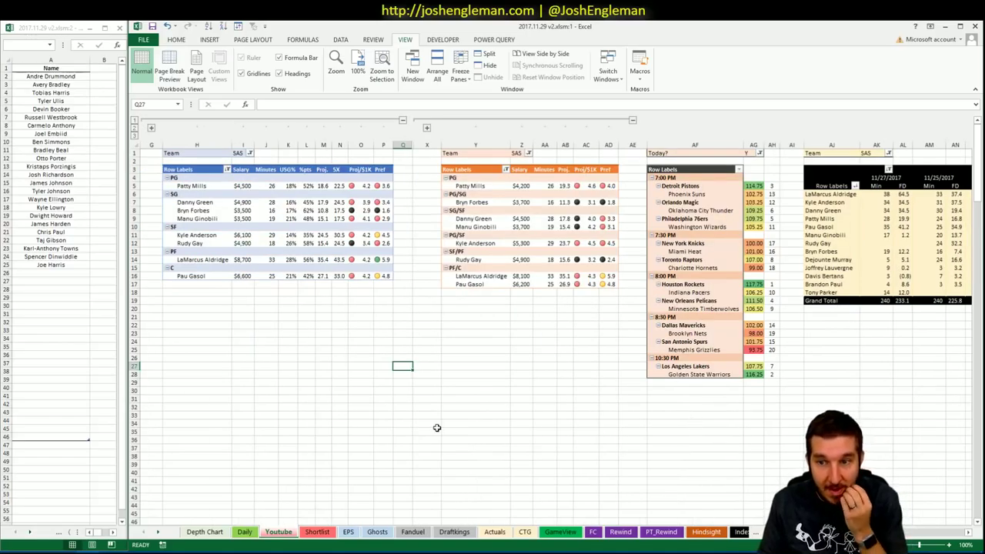
Switch to Cleaning the Glass in the browser and open the Shooting: Frequency section of the San Antonio Spurs' player stats.
key("alt+Tab")
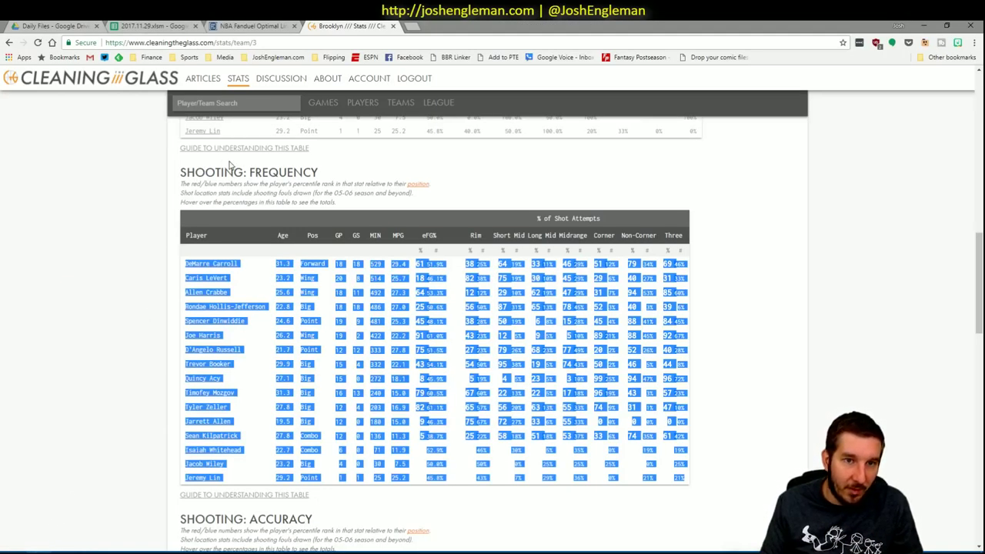
left_click(219, 103)
type("spurs")
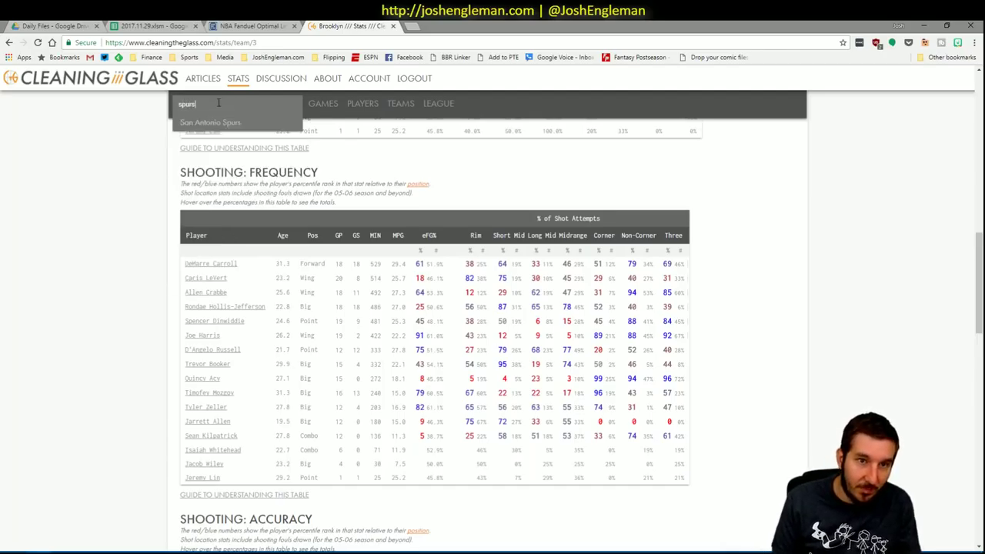
key("Return")
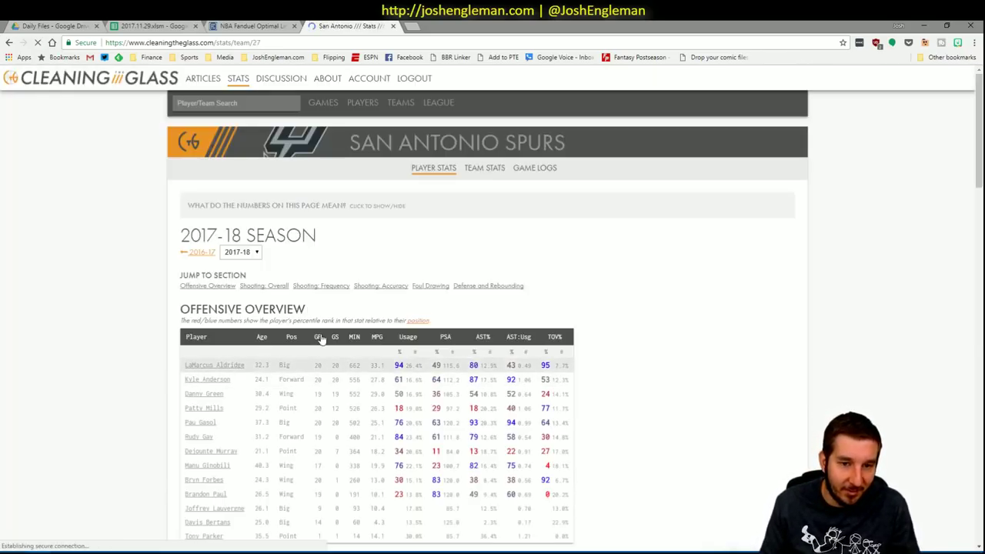
left_click(320, 286)
Copy the Spurs' Shooting: Frequency rows from LaMarcus Aldridge to Tony Parker and load them into the Excel workbook's CTG table.
scroll(462, 370, "down", 3)
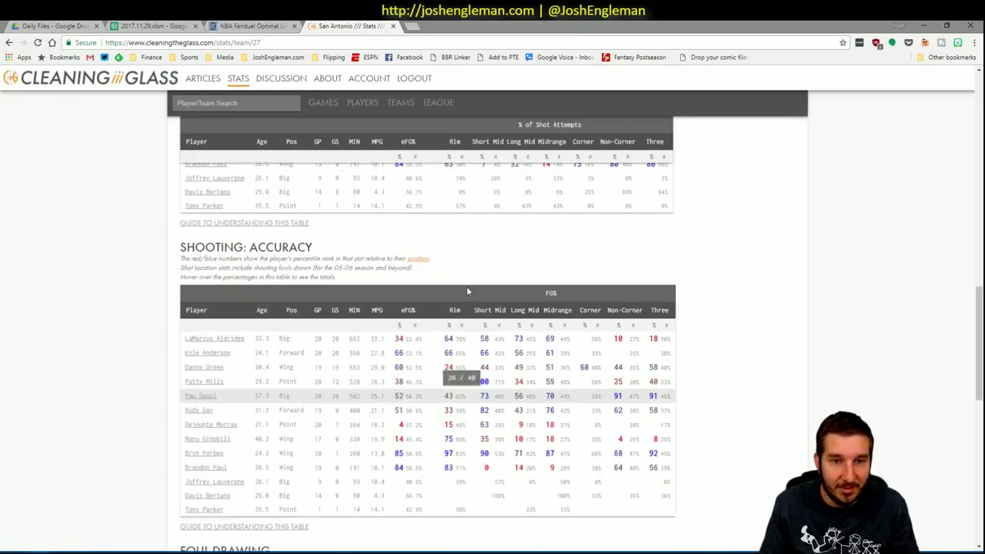
scroll(467, 291, "up", 3)
left_click_drag(679, 416, 200, 252)
left_click(200, 252)
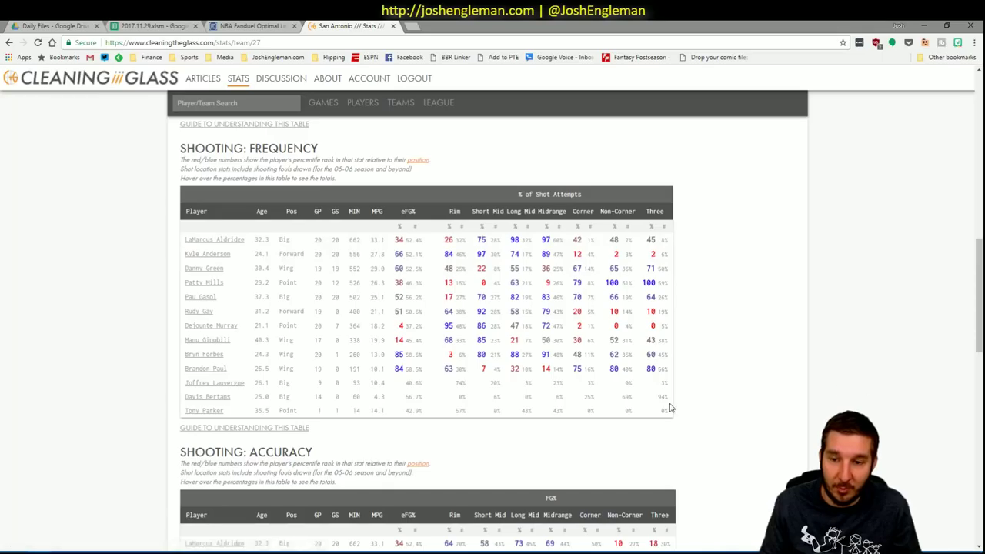
mouse_move(667, 411)
left_click_drag(668, 412, 185, 243)
key("alt+Tab")
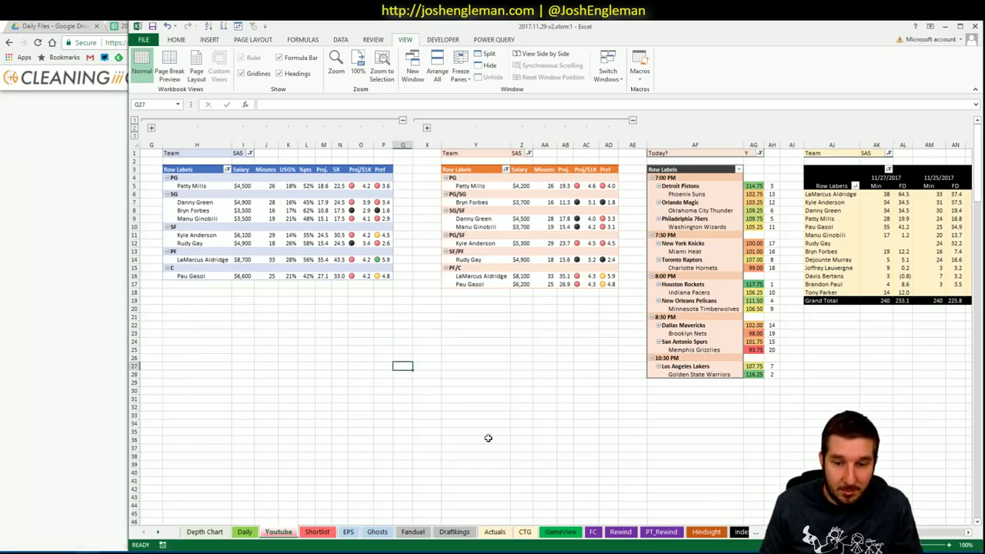
left_click(528, 533)
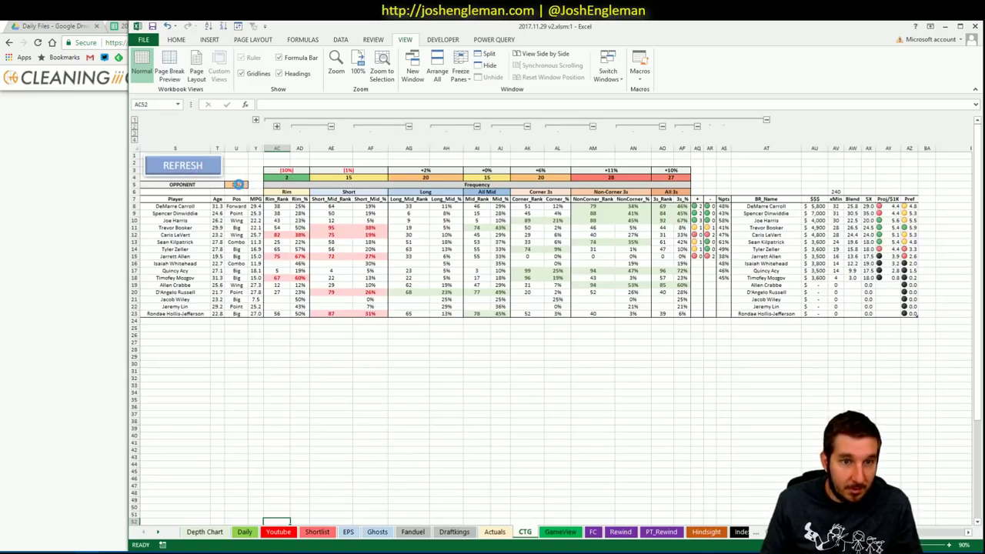
Set the opponent on the CTG sheet to MEM and review the Spurs' shooting matchup.
left_click(239, 185)
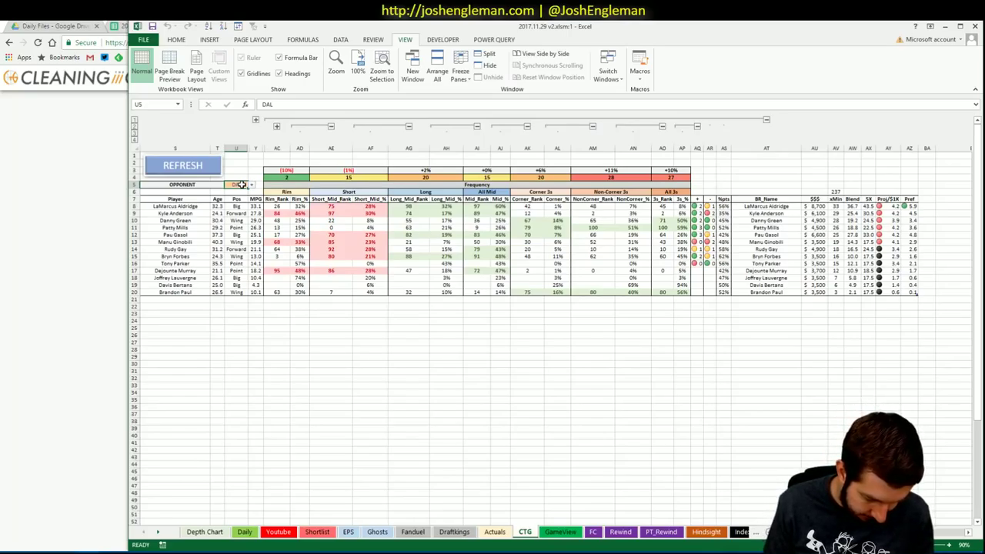
type("MEM")
key("Return")
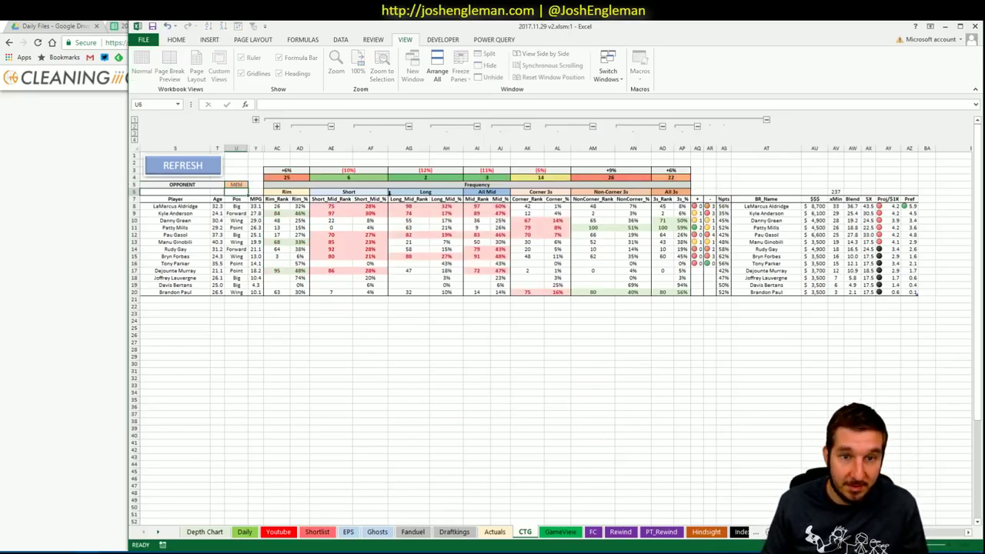
left_click(919, 208)
Set the Team filters of both projection tables on the Youtube sheet to MEM.
left_click(279, 532)
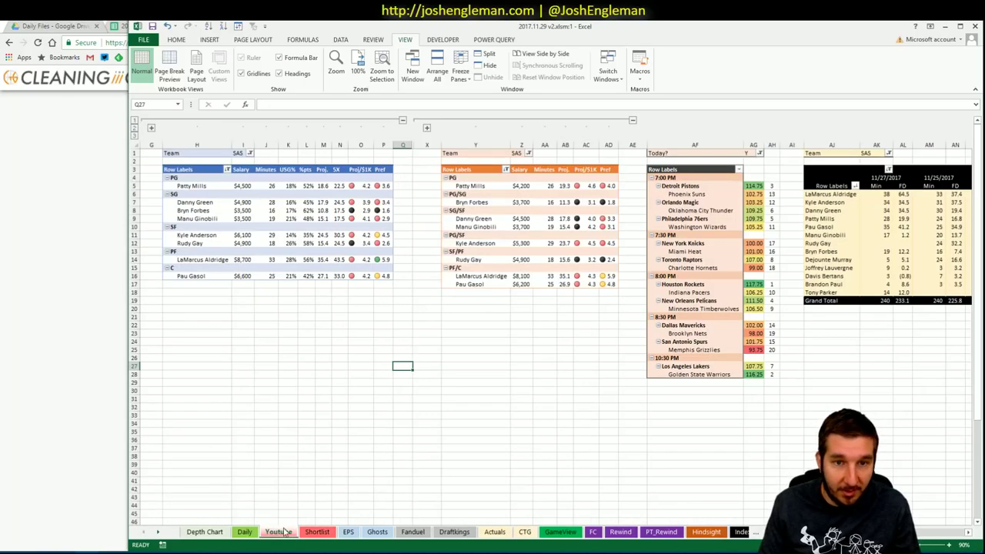
left_click(389, 465)
left_click(239, 153)
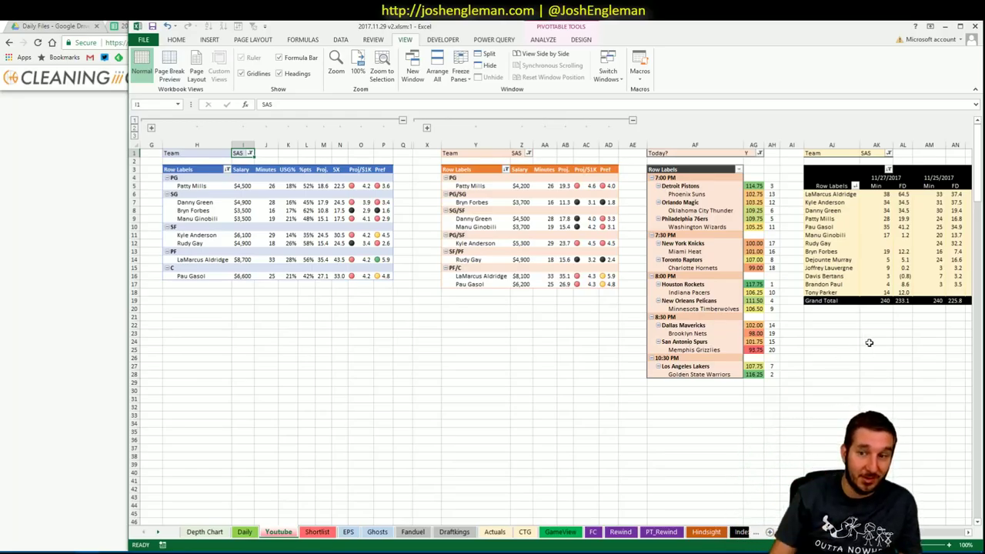
type("MEM")
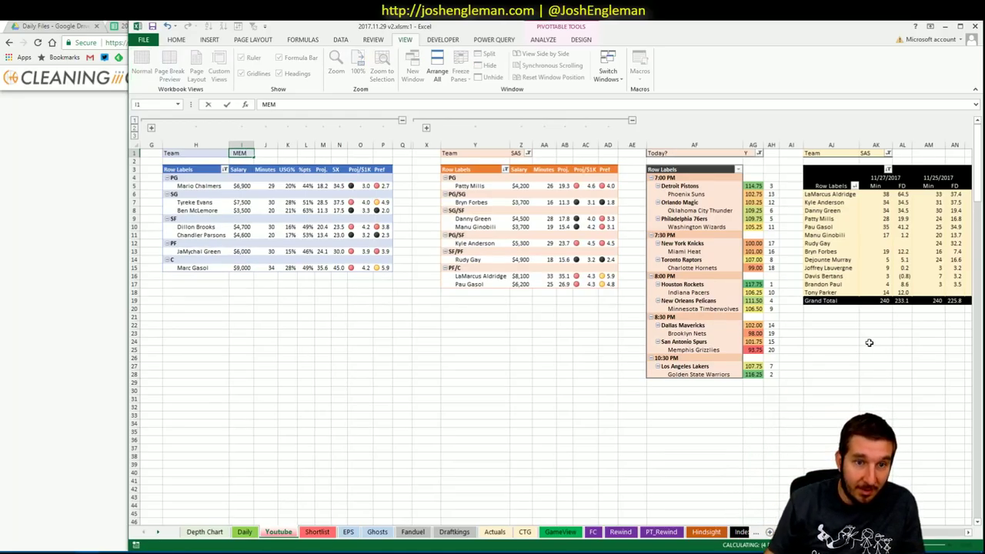
left_click(520, 153)
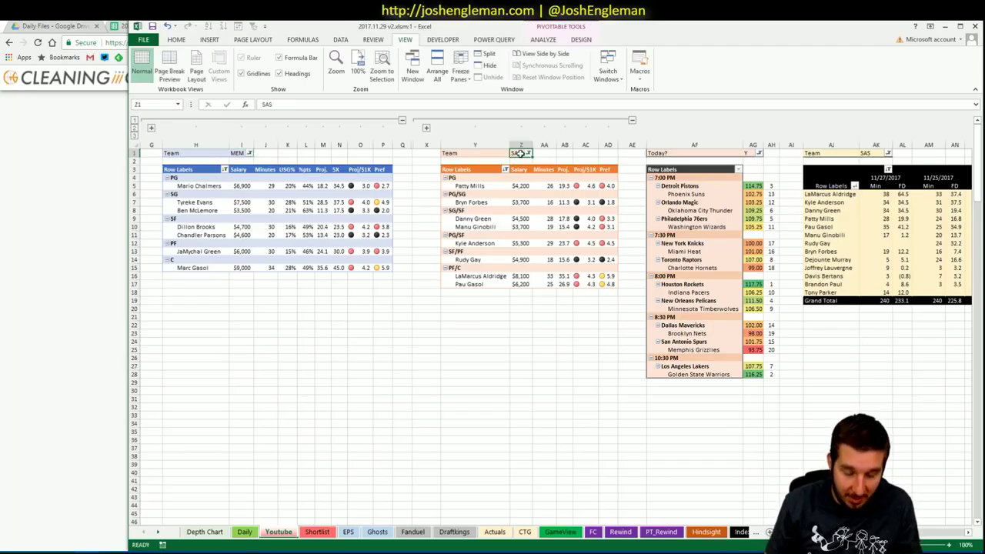
type("MEM")
key("Return")
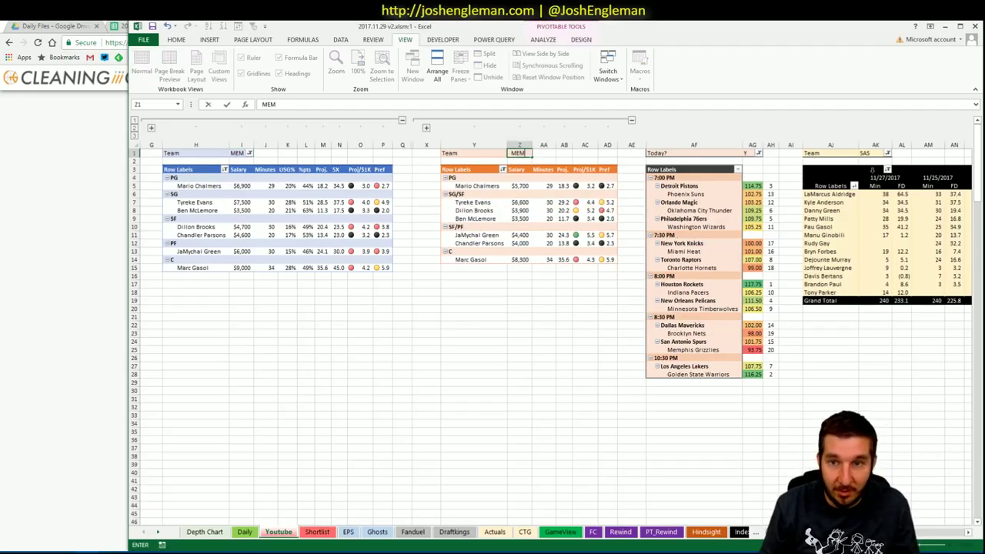
Set the game log's Team filter on the Youtube sheet to MEM.
left_click(877, 153)
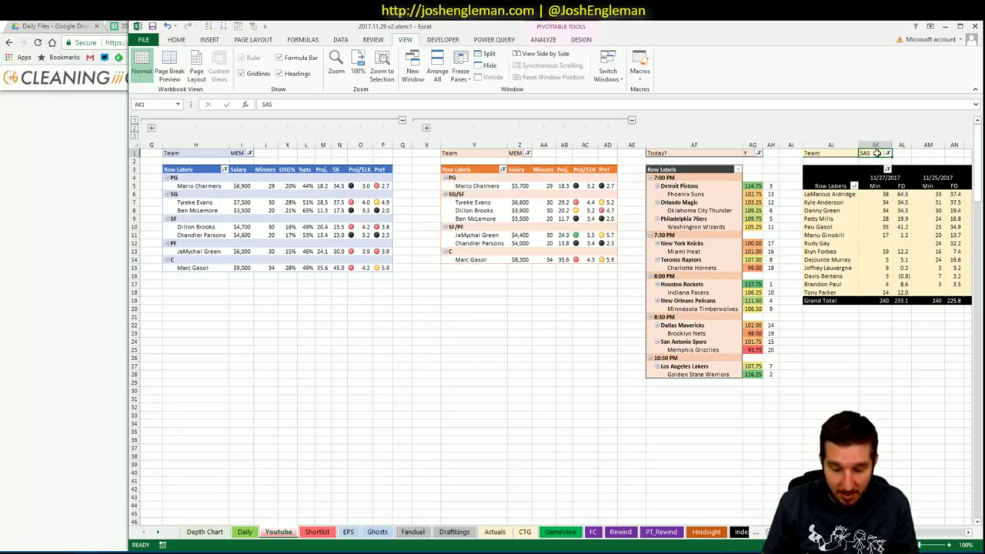
type("MEM")
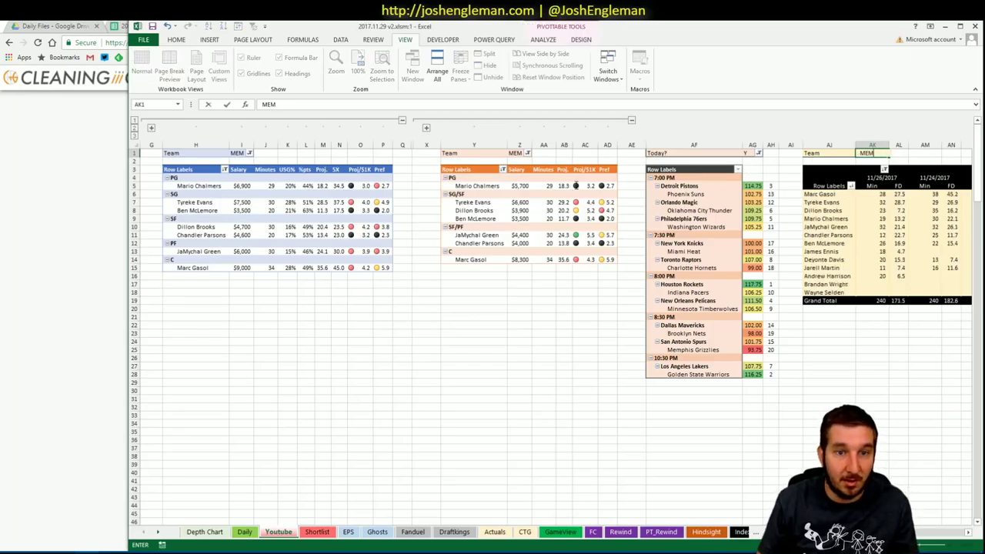
key("Return")
mouse_move(575, 186)
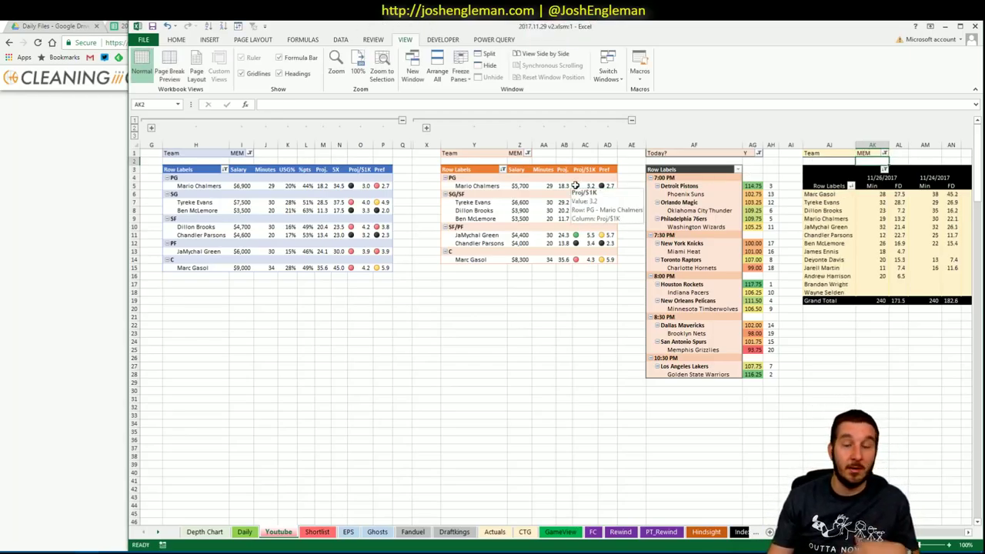
Bring the workbook's second window with the Name list back into view and show the CTG sheet in the main window.
left_click(134, 542)
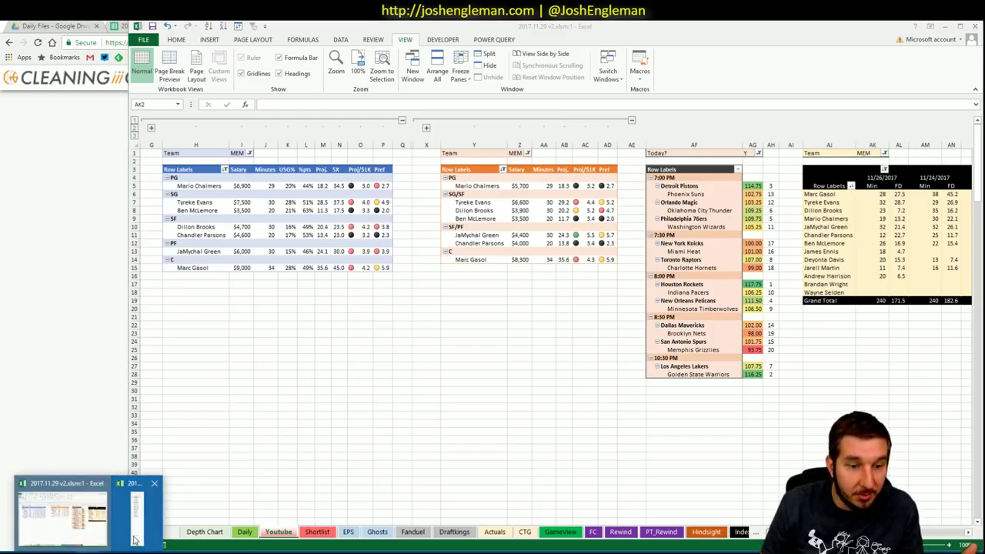
left_click(134, 539)
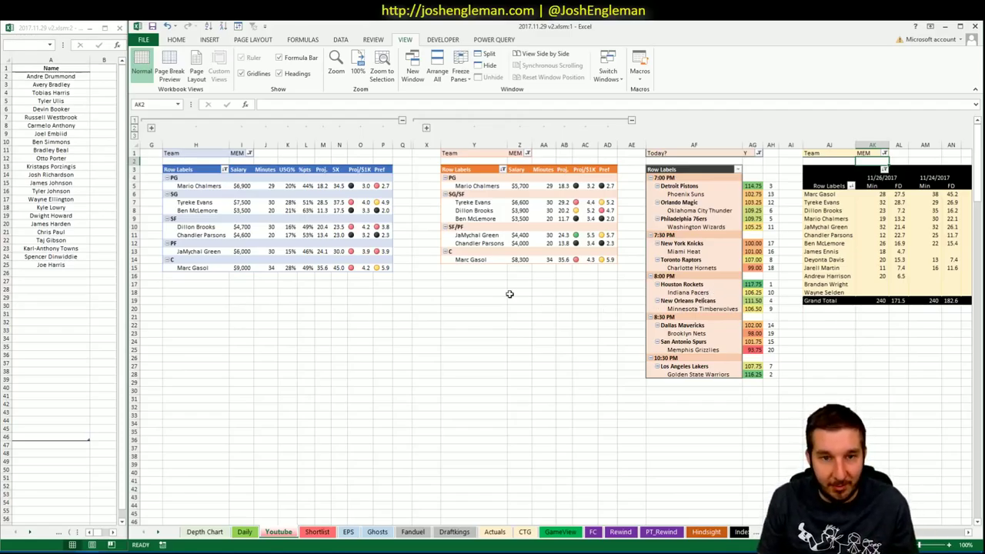
left_click(527, 532)
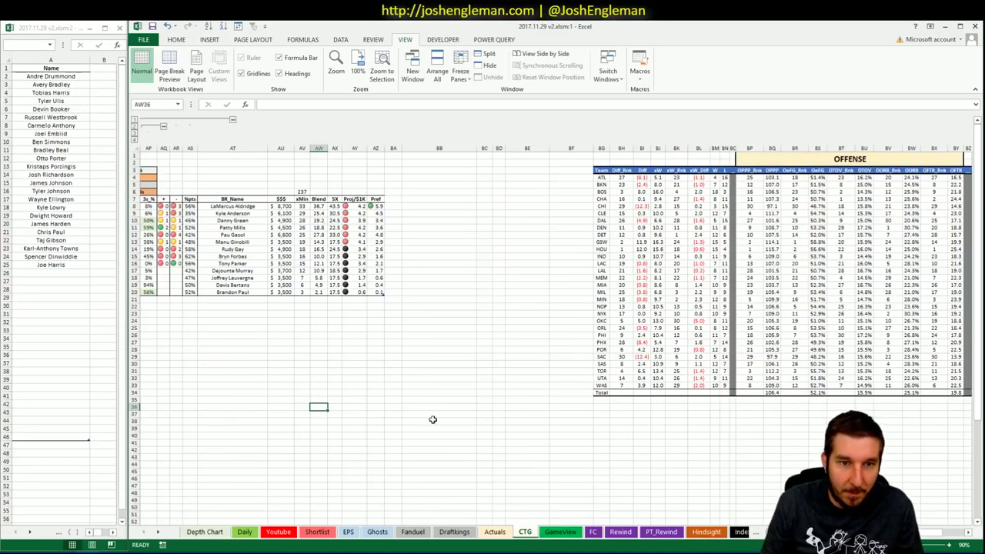
Set the opponent on the CTG sheet to SAS and return to the Youtube sheet.
scroll(320, 168, "left", 10)
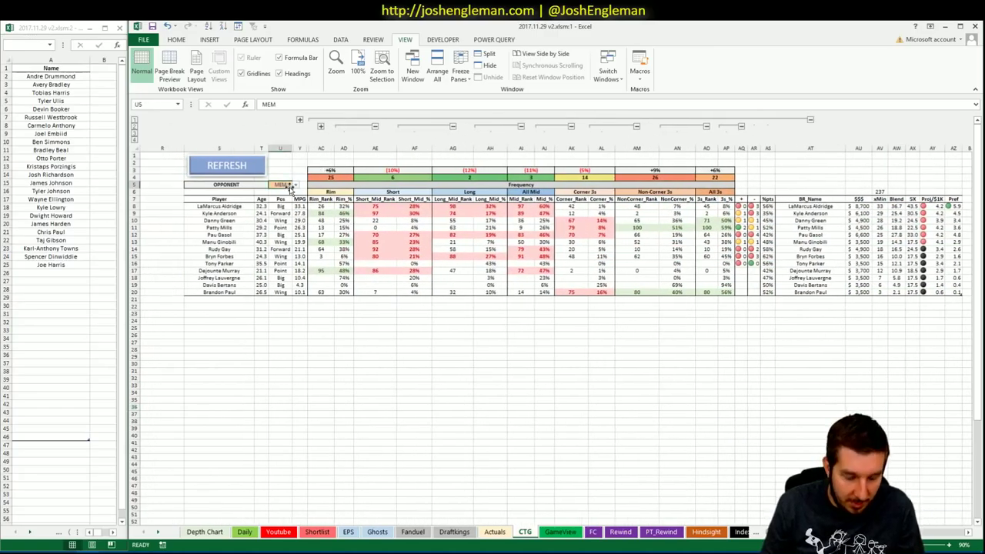
left_click(332, 407)
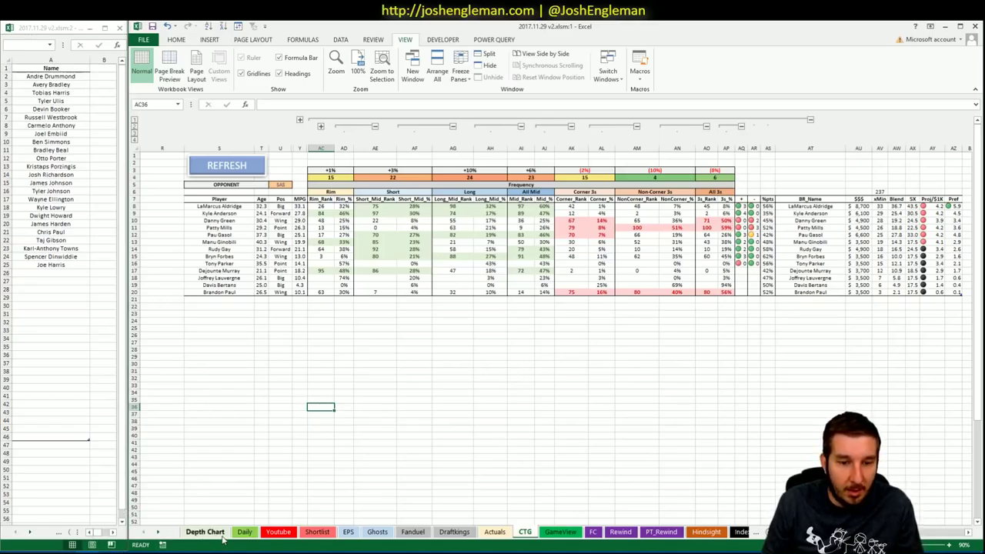
left_click(279, 532)
left_click(361, 276)
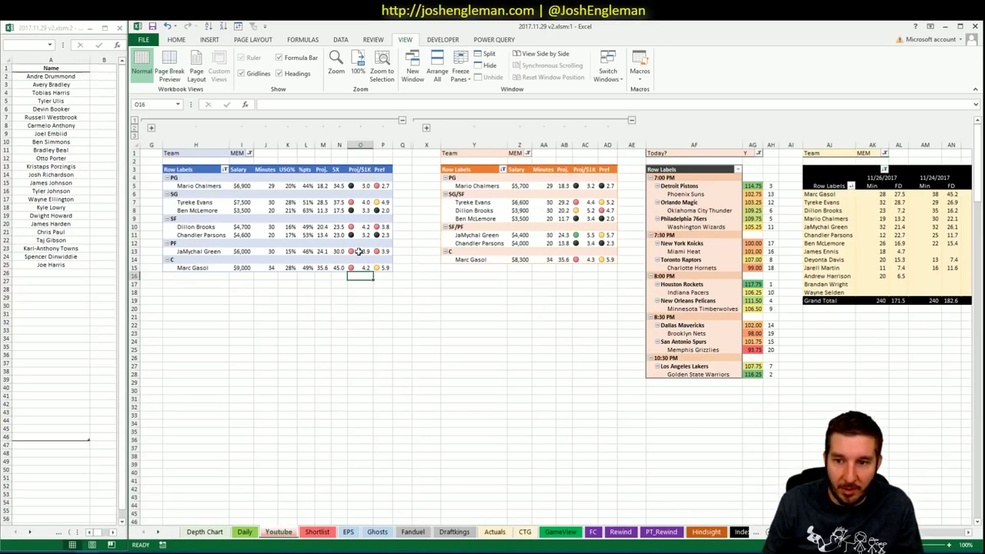
Set the Team filters of both projection tables on the Youtube sheet to LAL.
left_click(238, 153)
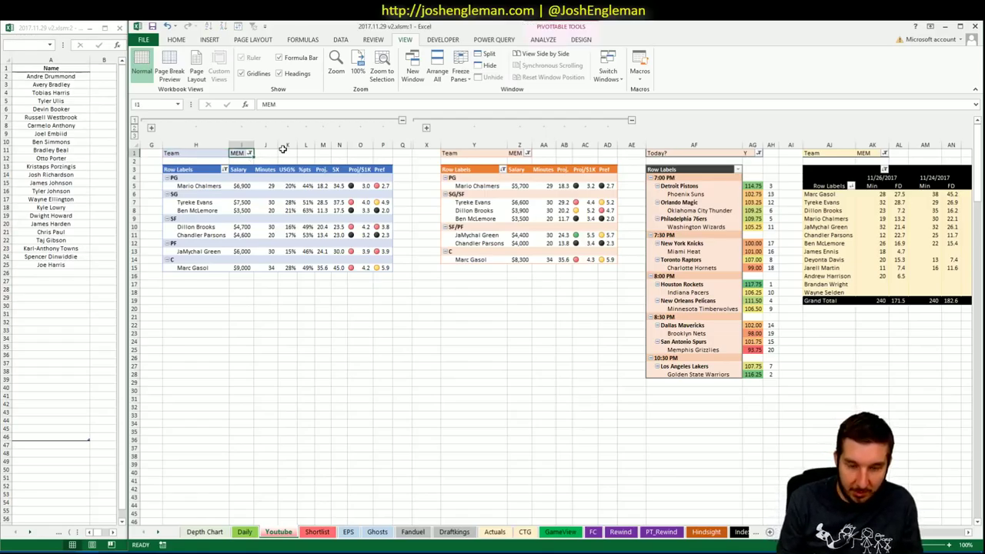
type("LAL")
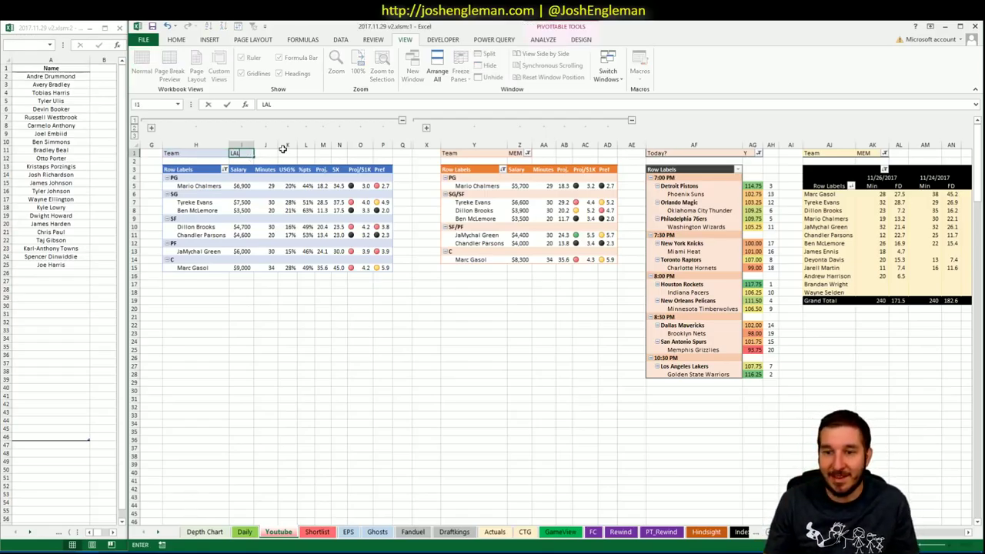
key("Return")
left_click(542, 153)
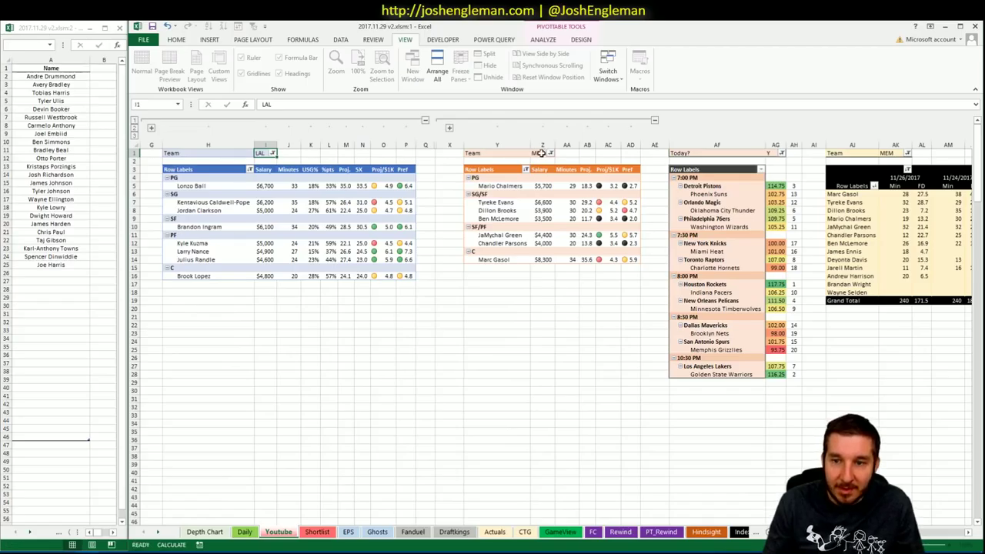
type("L")
key("Tab")
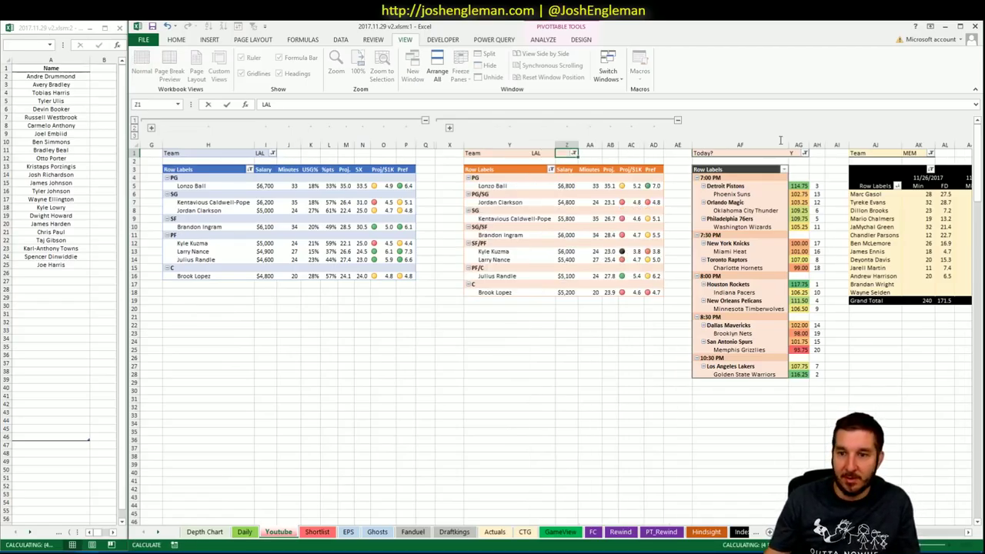
Set the game log's Team filter on the Youtube sheet to LAL.
left_click(911, 155)
type("LAL")
key("Return")
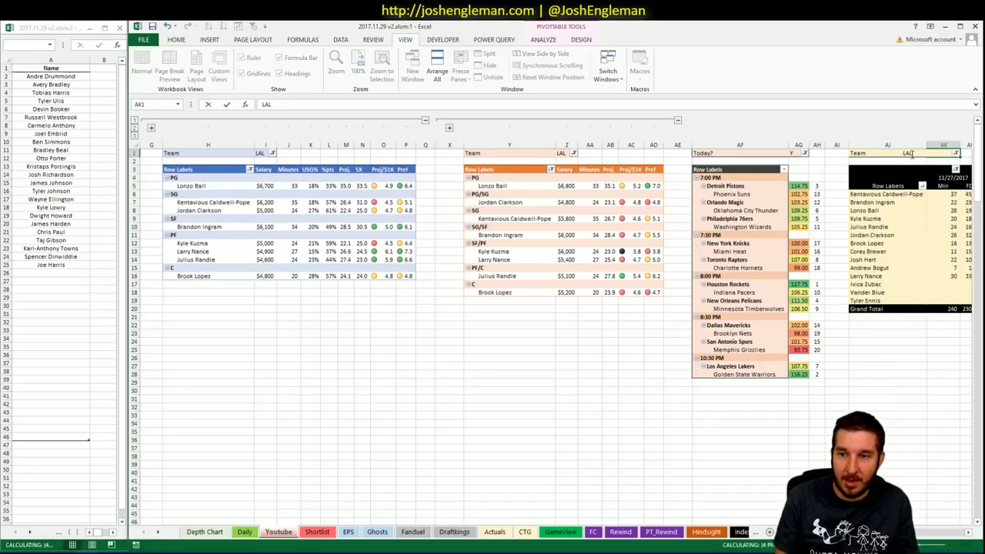
key("Tab")
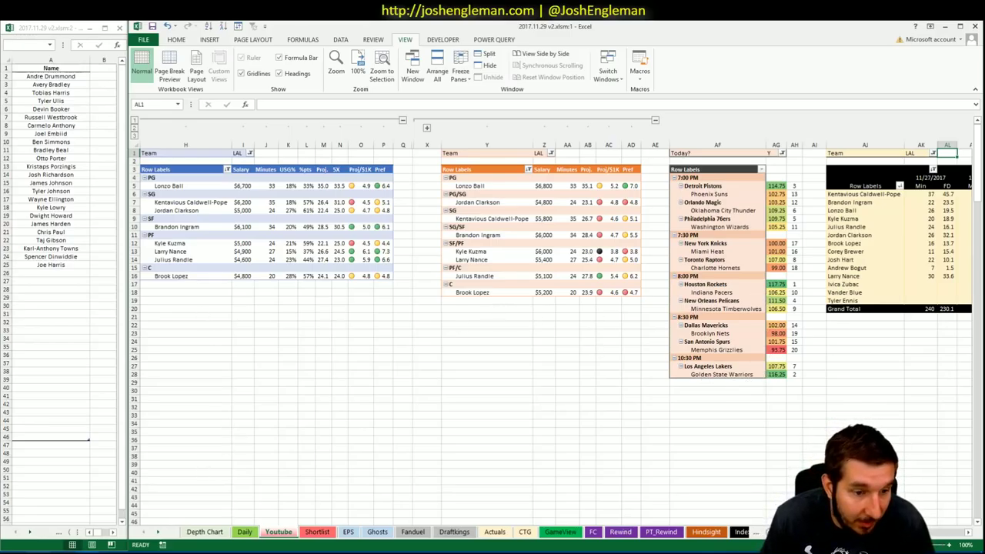
Switch to Chrome and open the Lakers' team page on Cleaning the Glass by searching for "lakers".
left_click(39, 551)
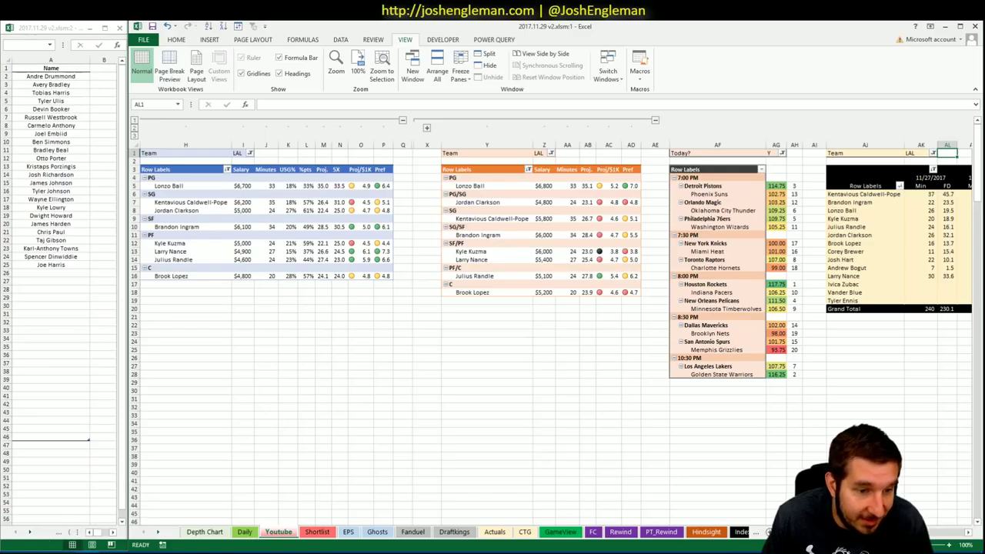
left_click(239, 103)
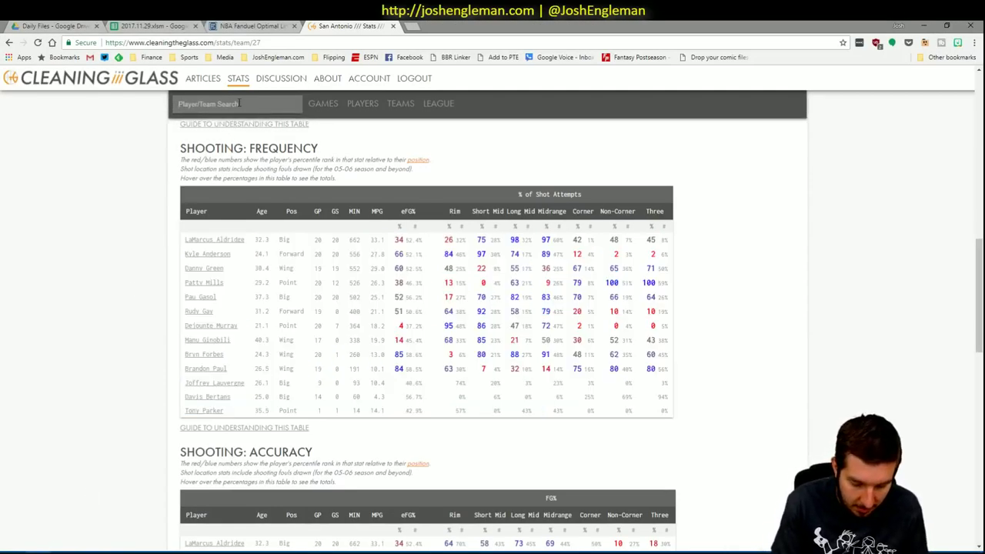
type("lakers")
key("Return")
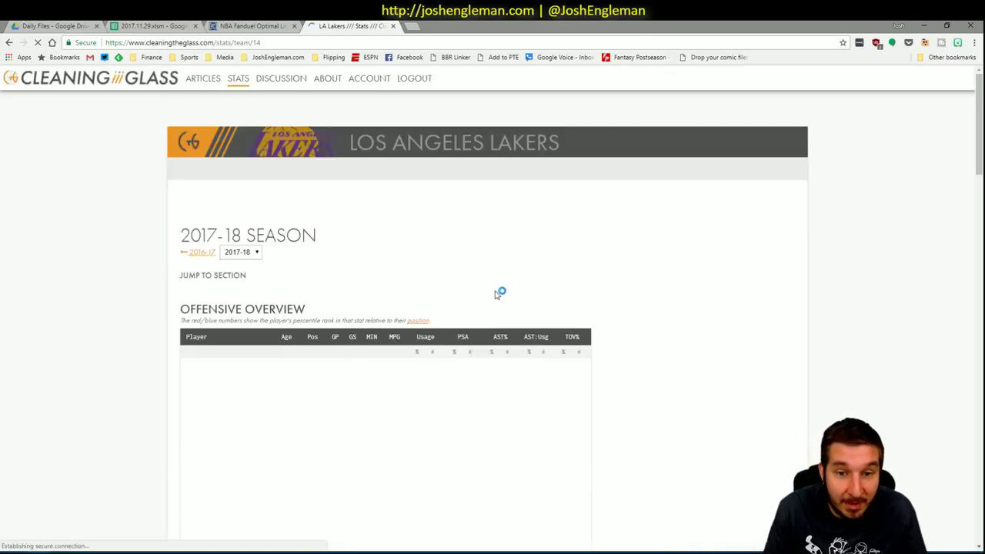
Copy all player rows of the Lakers' Shooting: Frequency table and return to the Excel workbook.
scroll(655, 313, "down", 5)
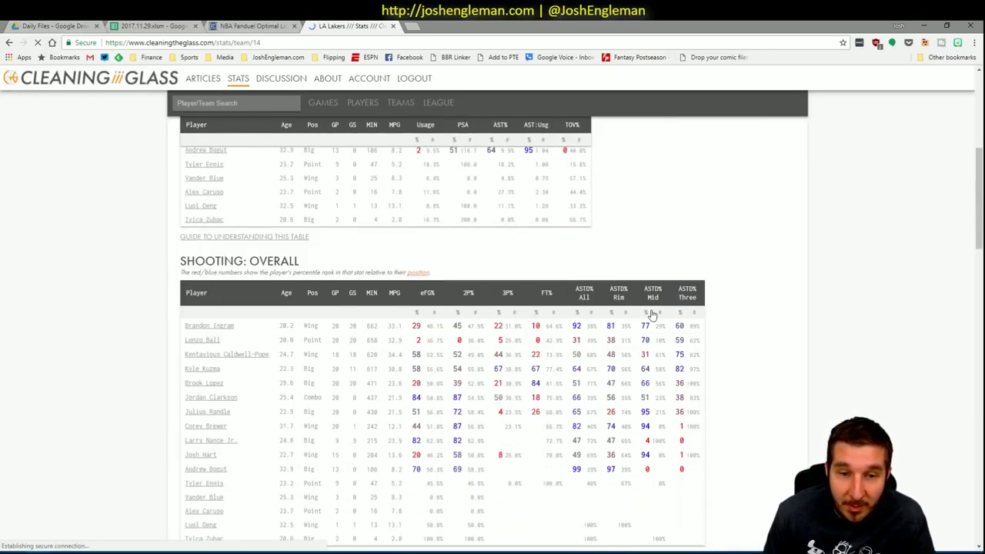
scroll(652, 314, "down", 6)
left_click_drag(656, 423, 185, 210)
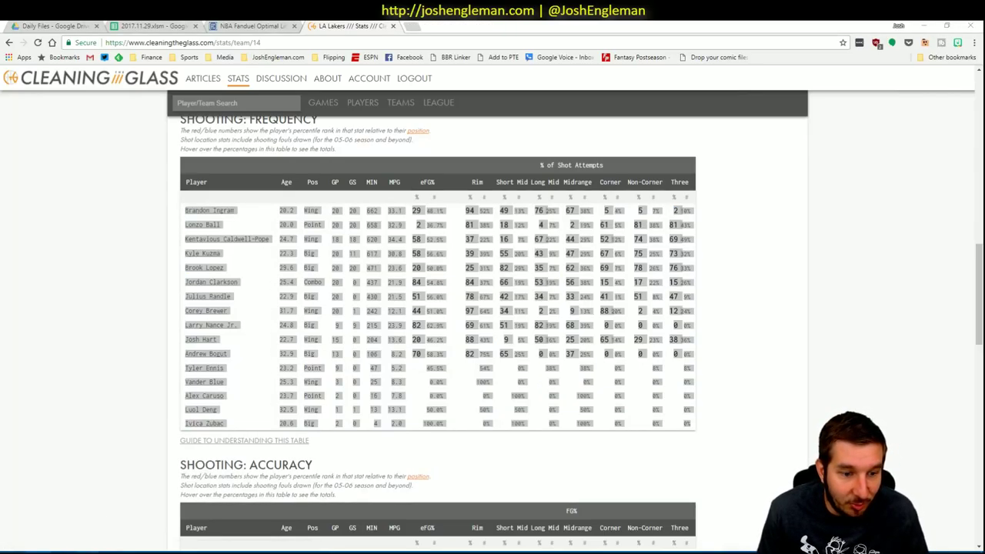
key("alt+Tab")
left_click(53, 512)
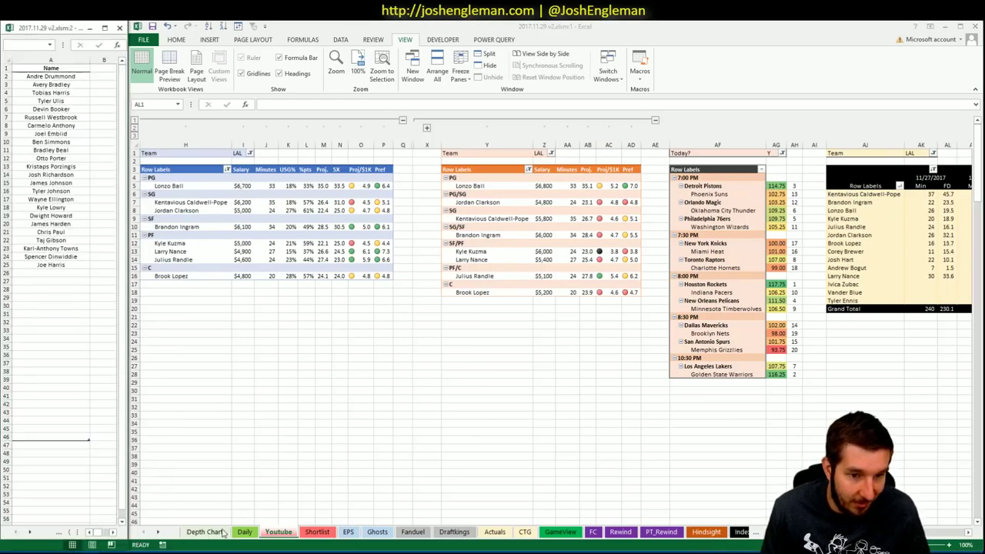
Load the copied Lakers shooting frequency data into the CTG sheet's player table.
left_click(526, 533)
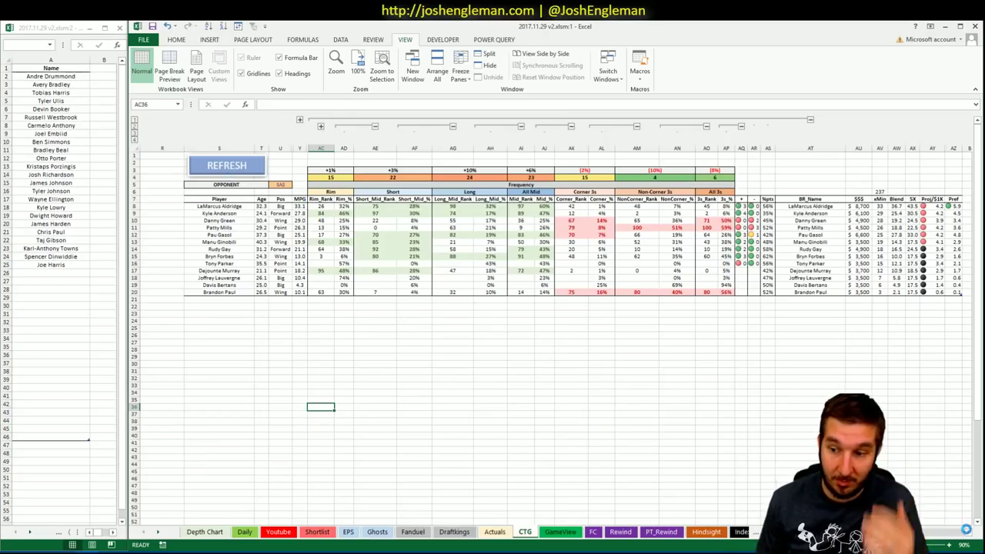
left_click(968, 533)
left_click(968, 534)
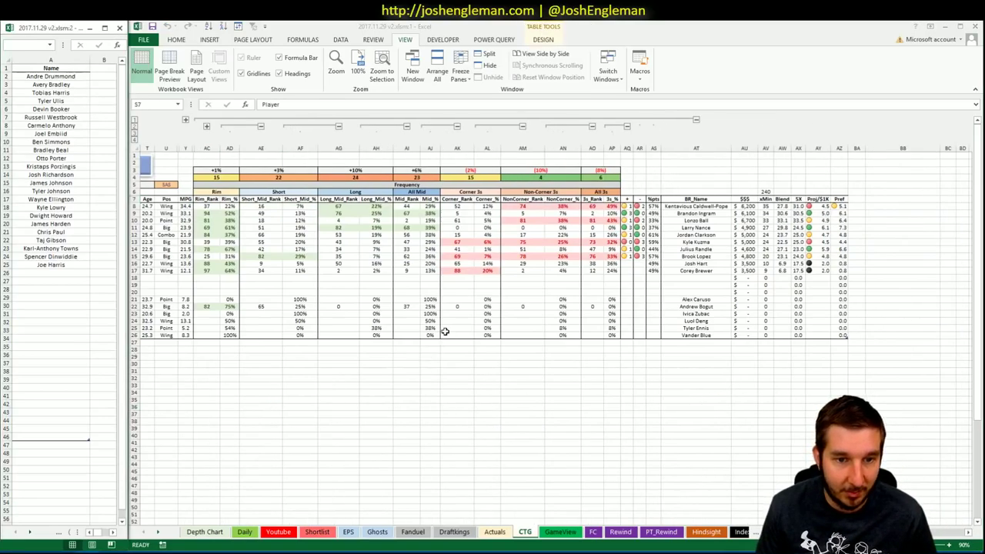
key("alt+Tab")
left_click_drag(693, 425, 185, 210)
key("alt+Tab")
key("alt+Tab")
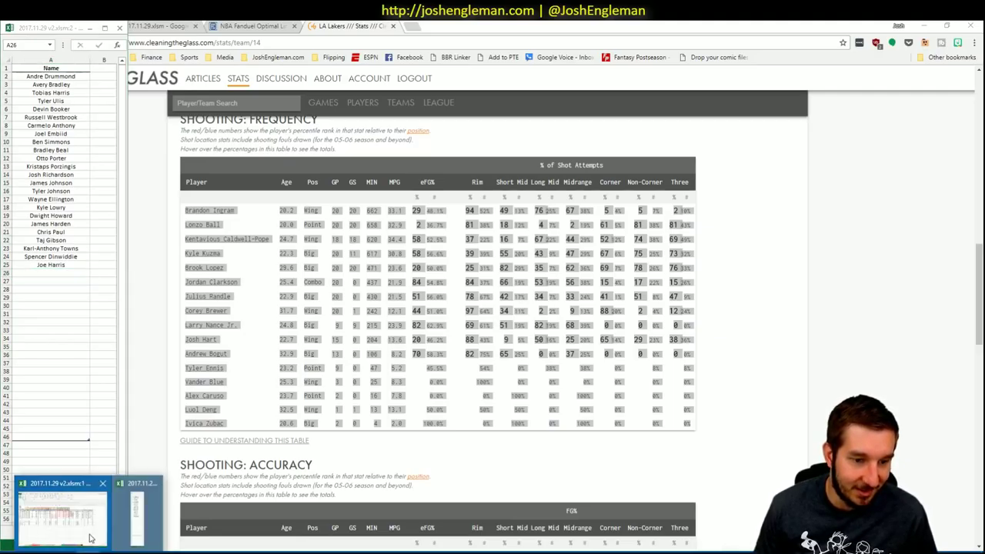
key("alt+Tab")
key("alt+Tab")
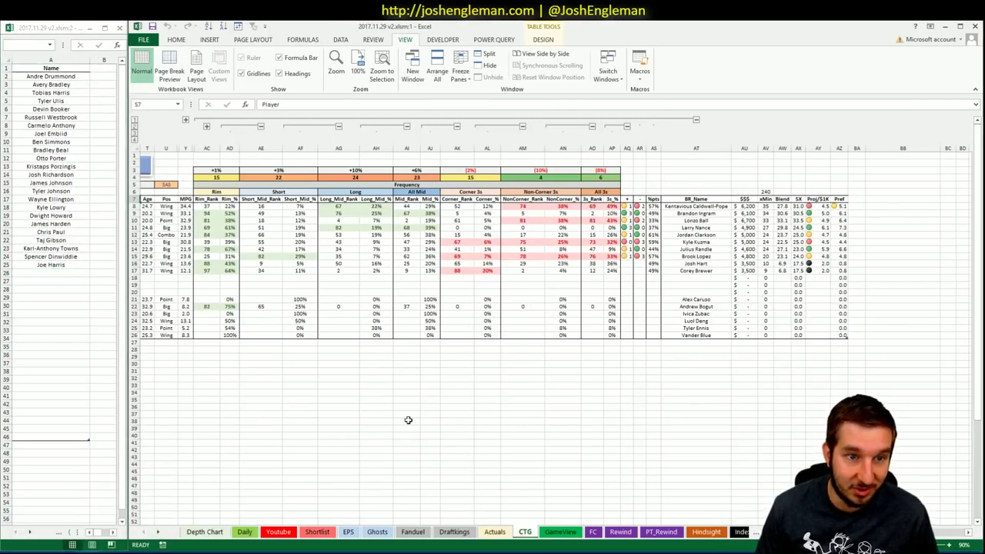
Set the opponent on the CTG sheet to GSW for the Lakers' shooting matchup.
left_click(167, 183)
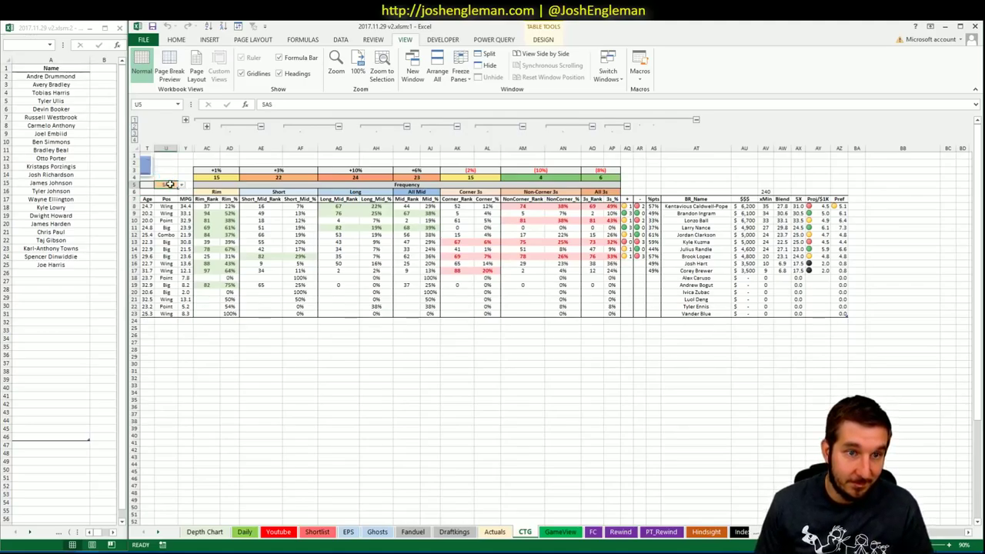
type("GSW")
left_click(259, 386)
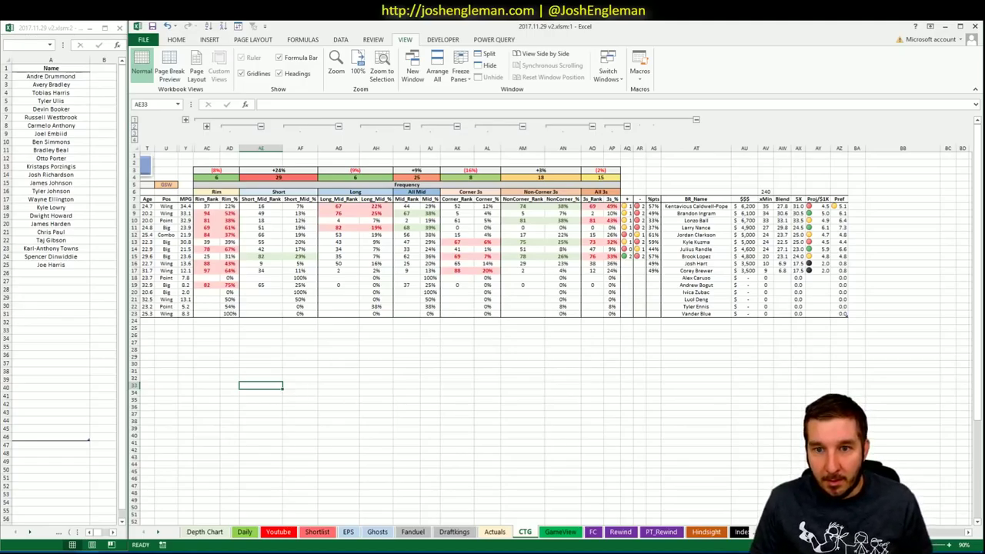
Fill the first player's Pref formula down the whole Pref column of the CTG sheet's Lakers table.
scroll(554, 324, "left", 3)
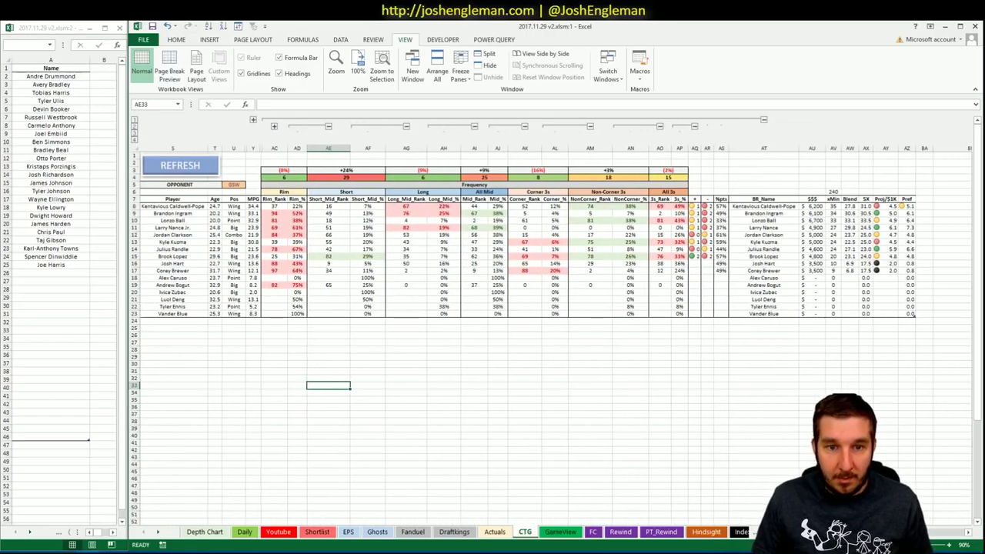
left_click(908, 206)
double_click(918, 209)
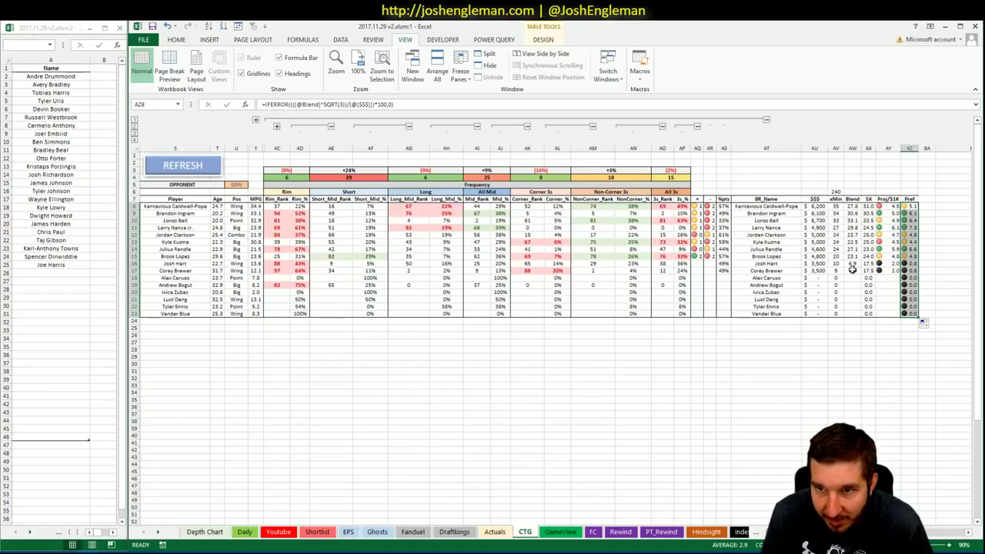
Review the Lakers' projections and recent game log on the Youtube sheet.
left_click(245, 532)
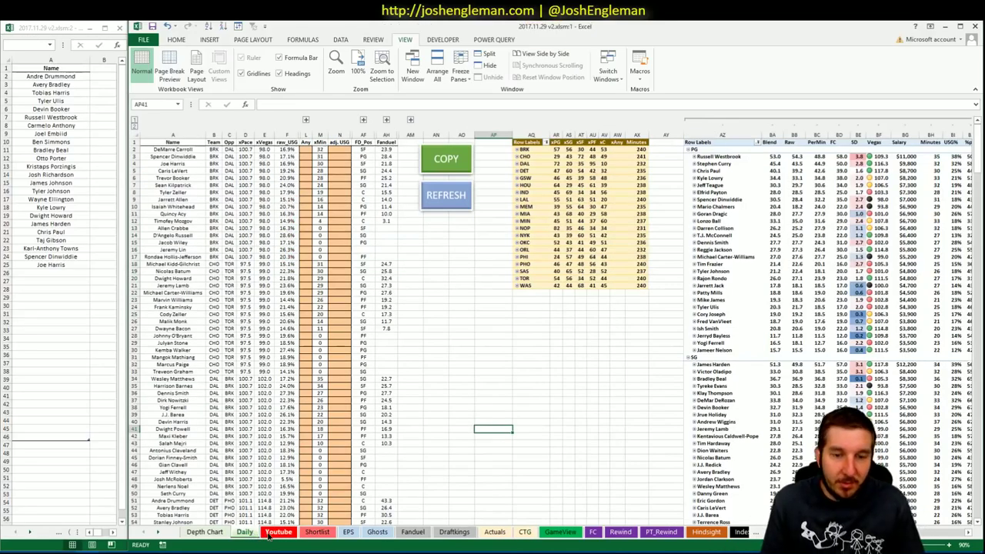
left_click(273, 533)
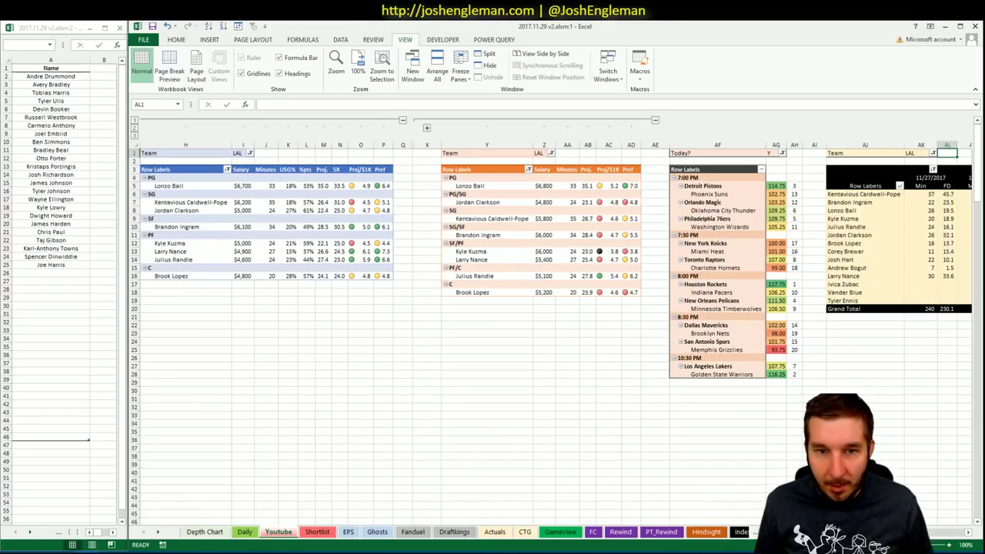
scroll(556, 321, "right", 10)
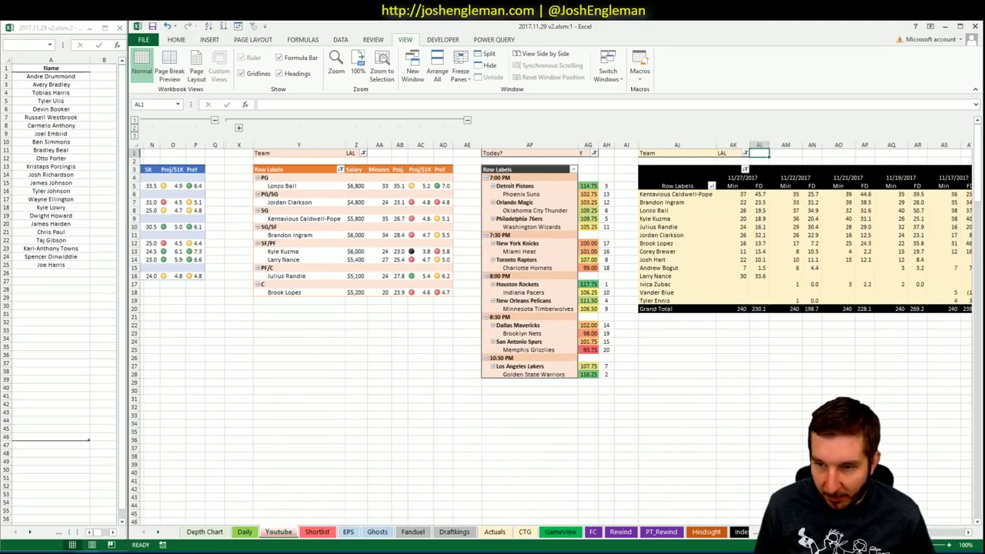
scroll(556, 321, "right", 2)
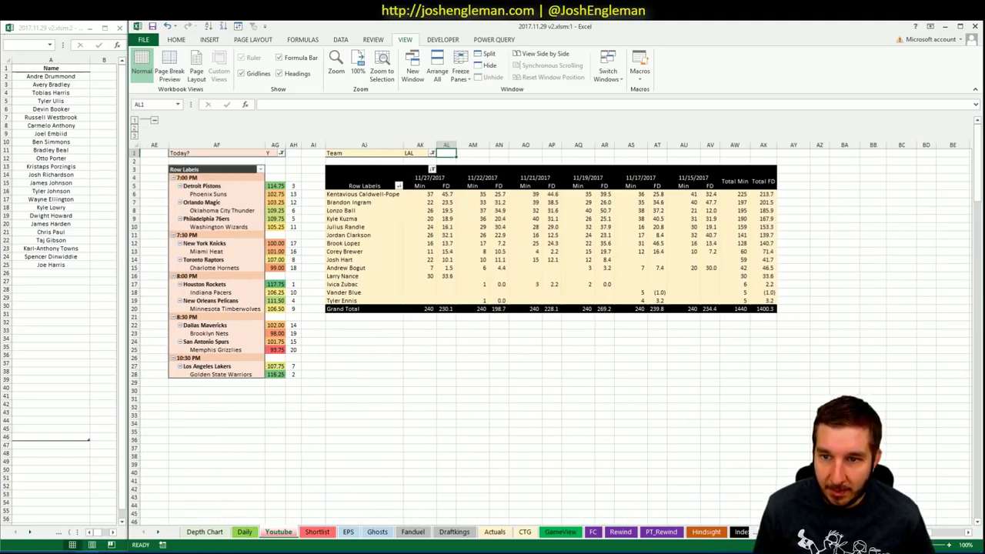
Add Brandon Ingram below Joe Harris in the shortlist's Name column.
left_click(47, 271)
type("Brando")
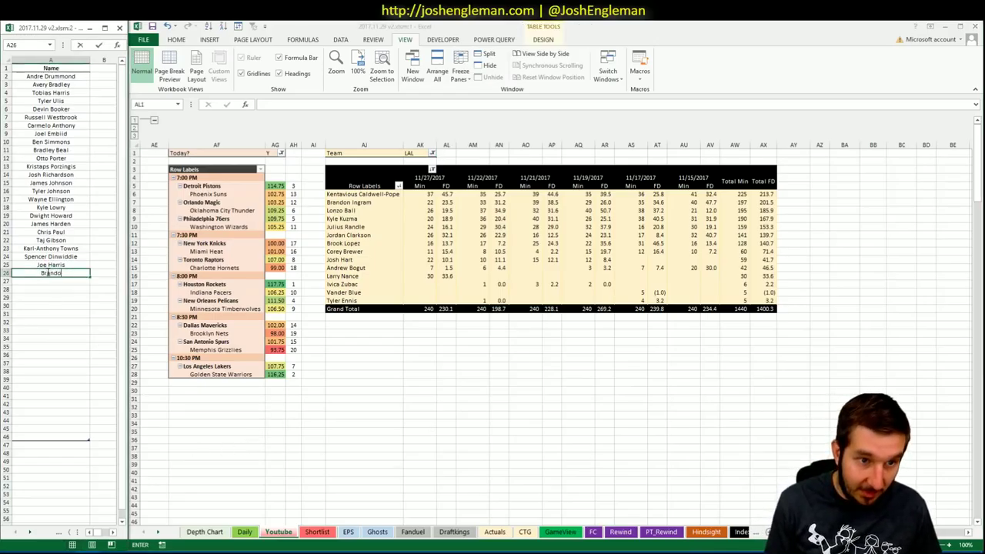
type("n INgram")
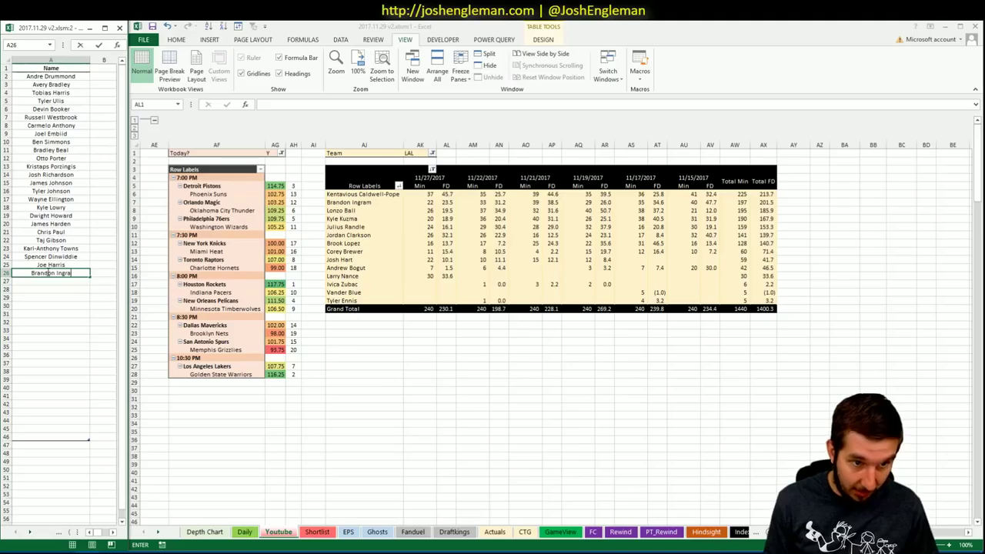
key("Return")
key("Return")
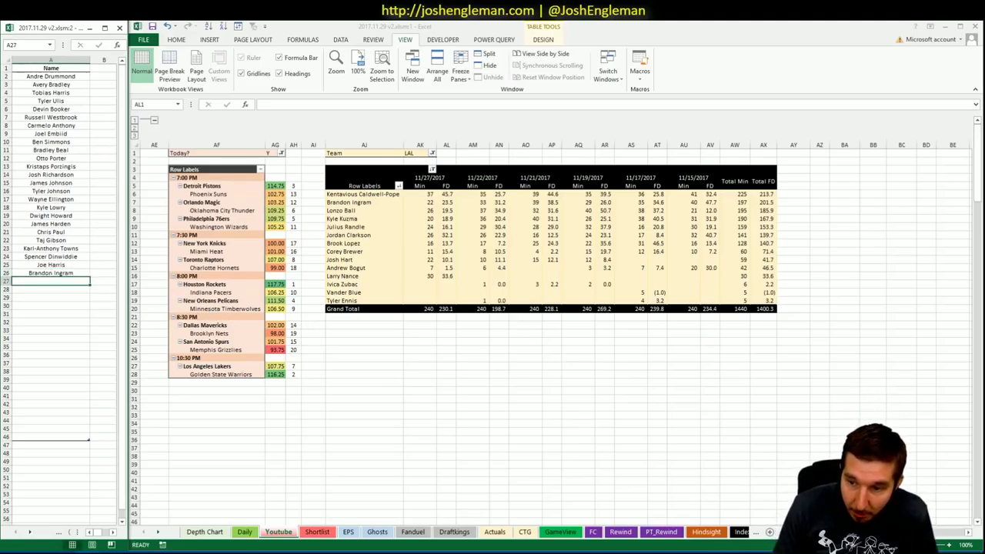
Compare the Lakers' projections with their game log once more on the Youtube sheet.
key("ctrl+Tab")
scroll(554, 324, "left", 10)
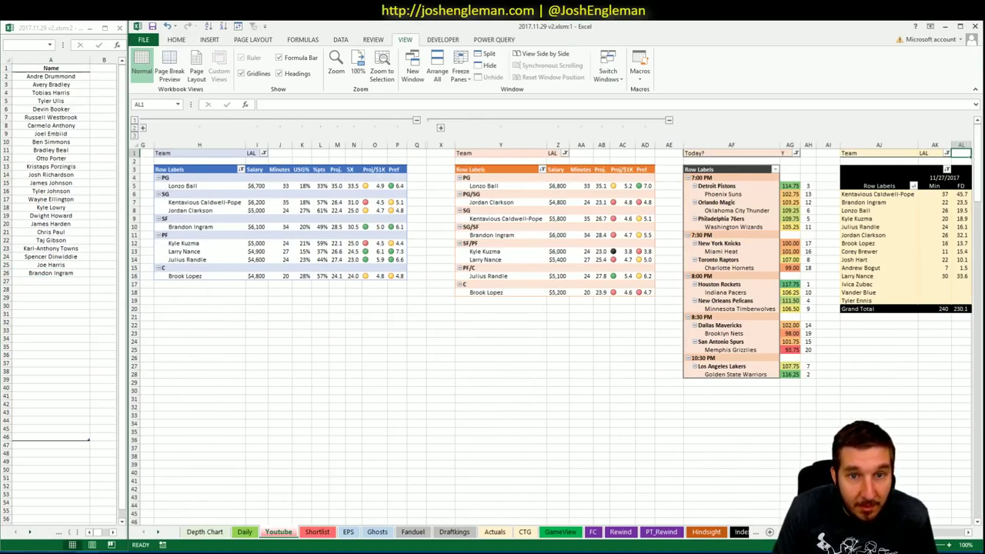
scroll(554, 323, "right", 10)
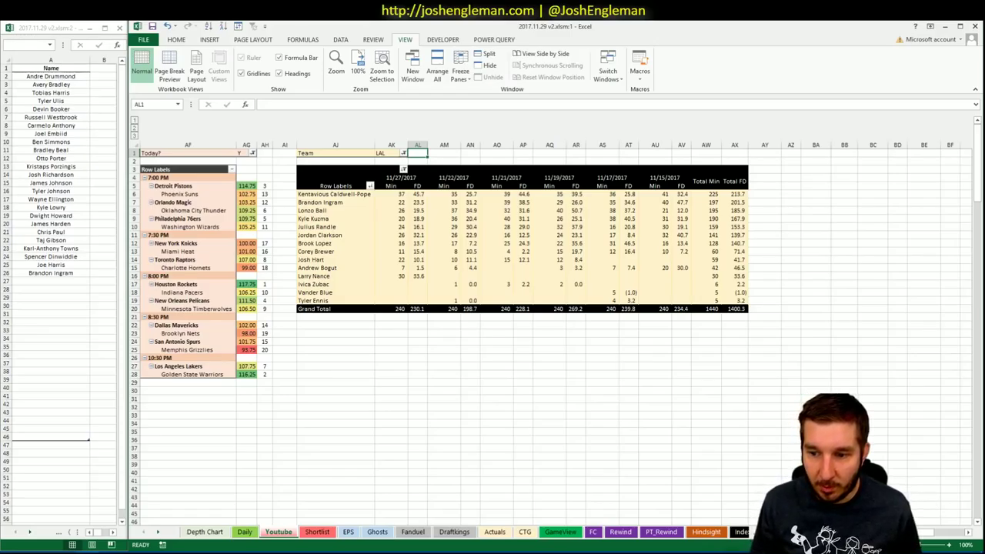
scroll(554, 324, "left", 10)
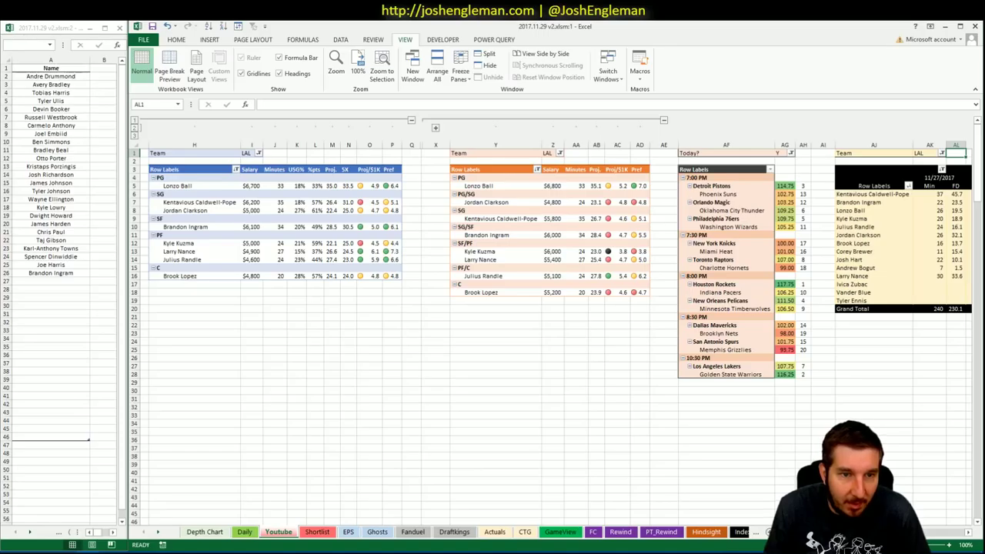
scroll(554, 324, "left", 1)
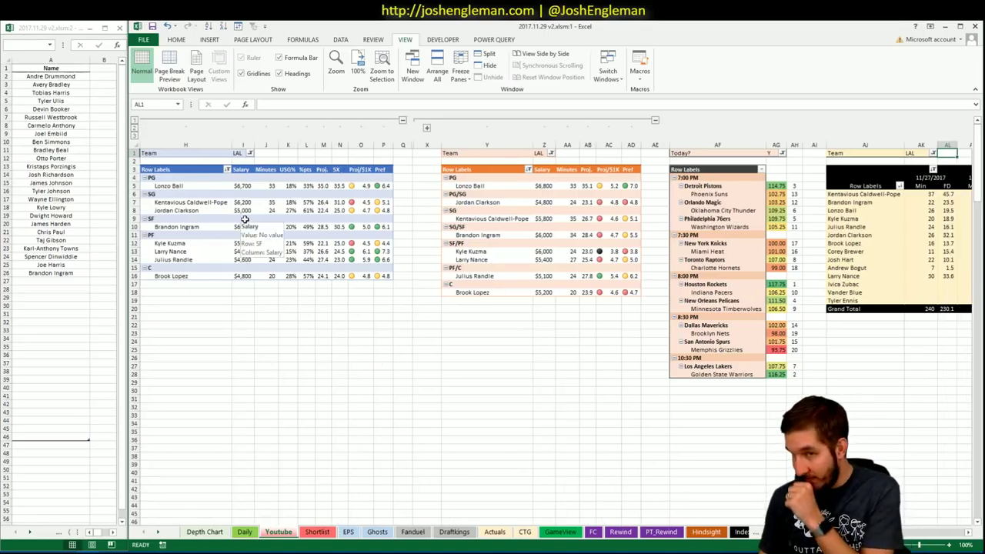
Set the Team filter of both projection tables on the Youtube sheet to GSW.
left_click(244, 154)
type("G")
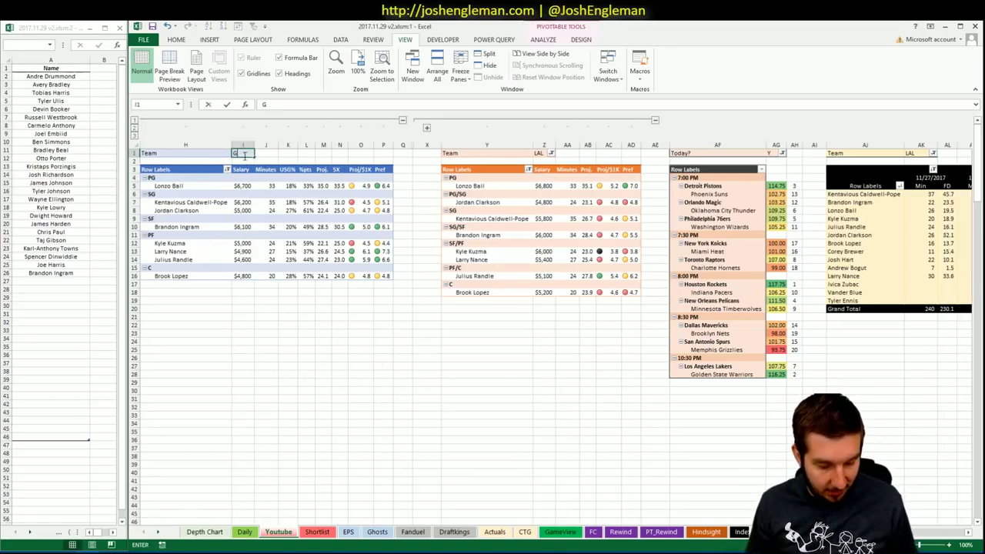
type("SW")
key("Return")
left_click(520, 157)
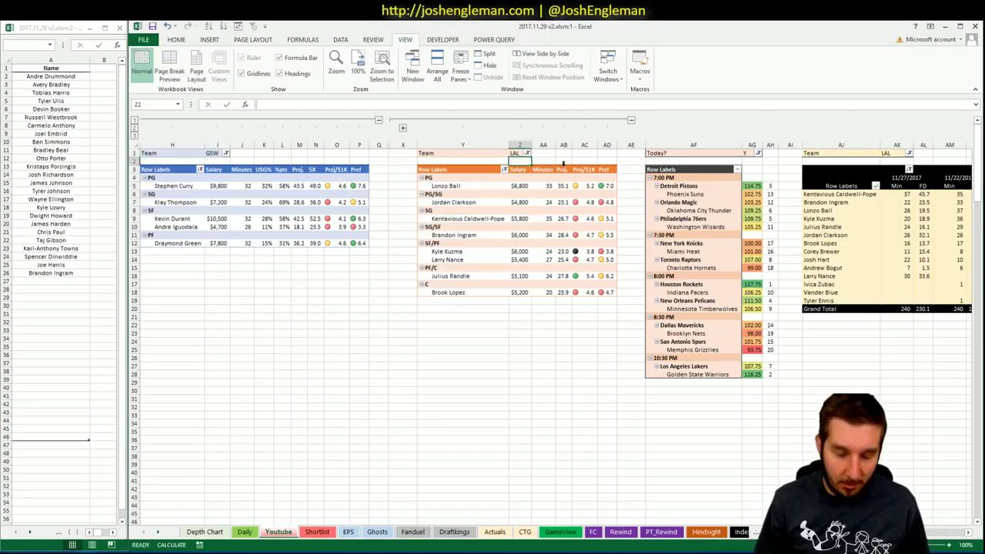
key("Up")
type("GSW")
key("Return")
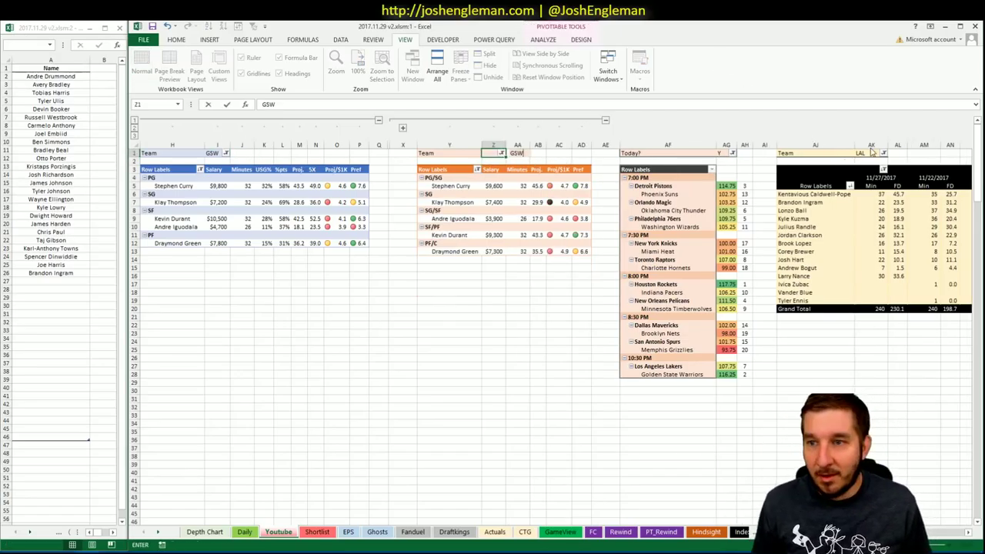
Set the Team filter of the Youtube sheet's recent game log table to GSW.
left_click(870, 152)
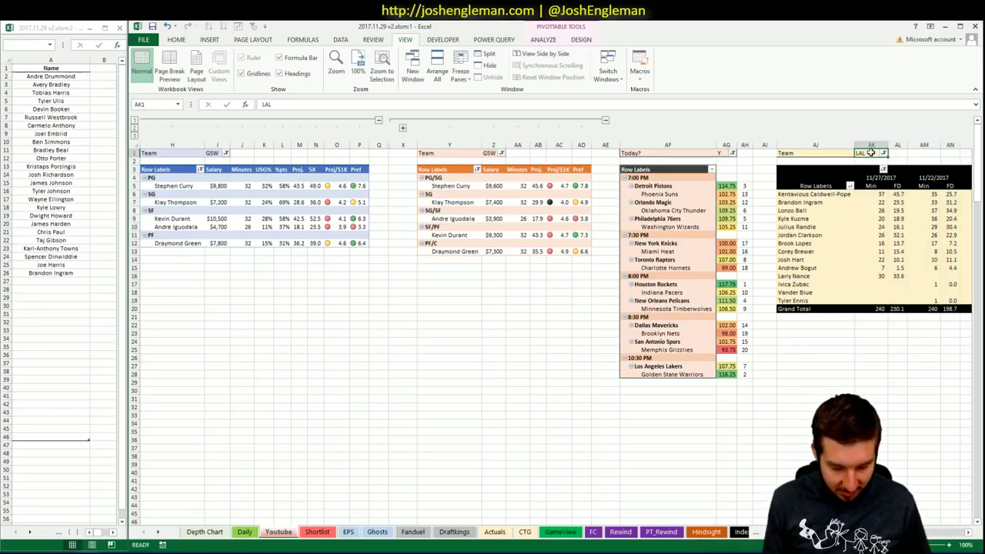
type("GSW")
key("Return")
key("Up")
type("GSW")
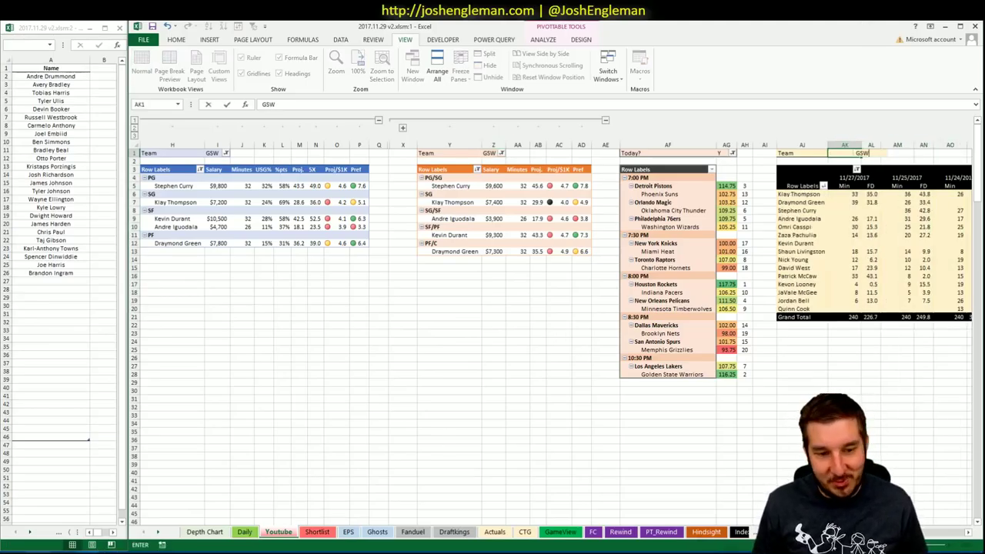
Switch to Cleaning the Glass in the browser and open the Golden State Warriors' player stats page.
key("alt+Tab")
left_click_drag(693, 425, 248, 121)
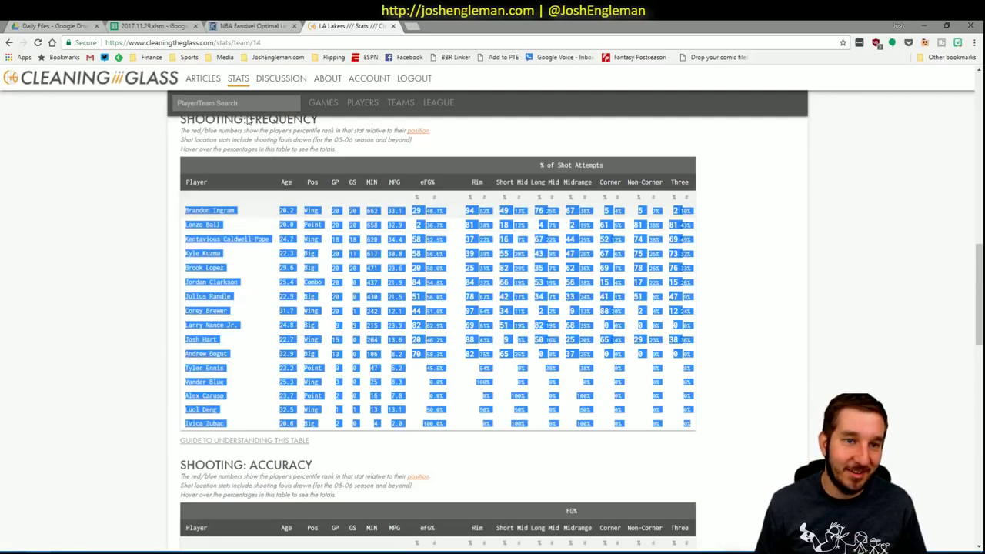
left_click(247, 102)
type("warrio")
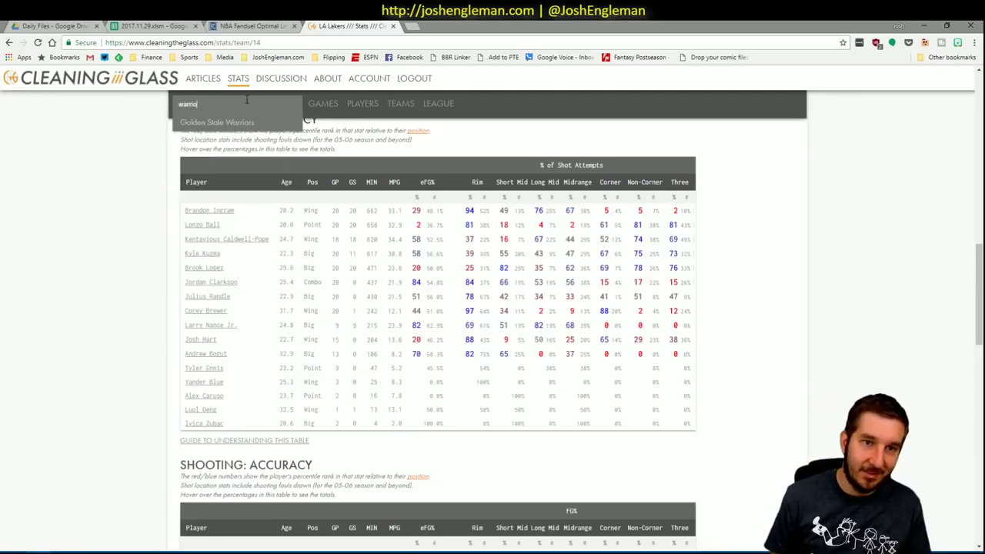
left_click(231, 121)
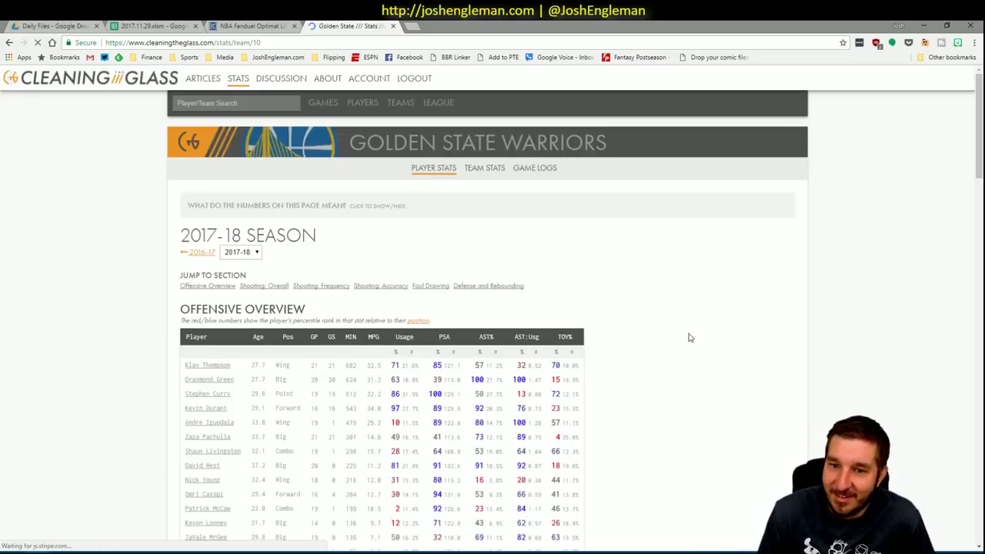
Copy all player rows of the Warriors' Shooting: Frequency table into the workbook's CTG data.
scroll(690, 337, "down", 10)
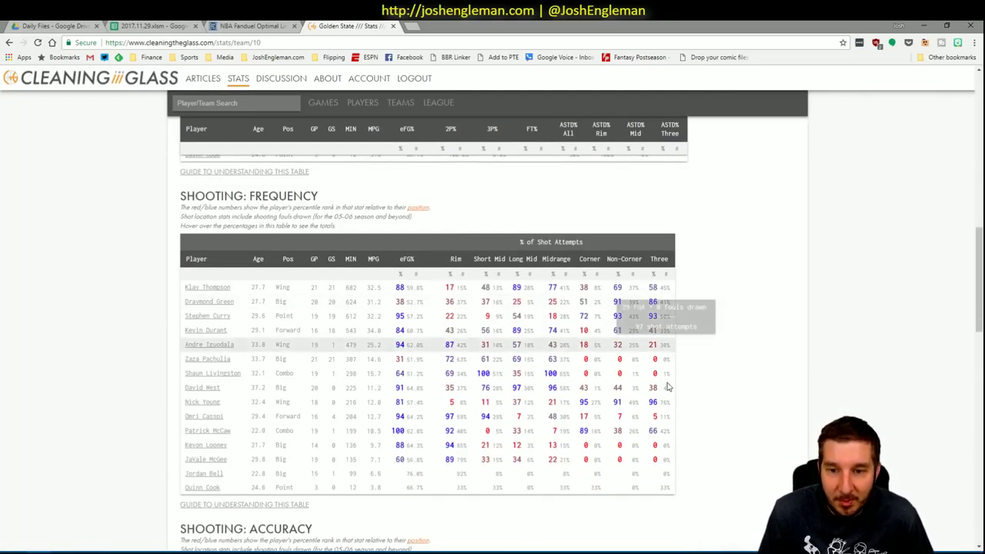
left_click_drag(666, 477, 187, 287)
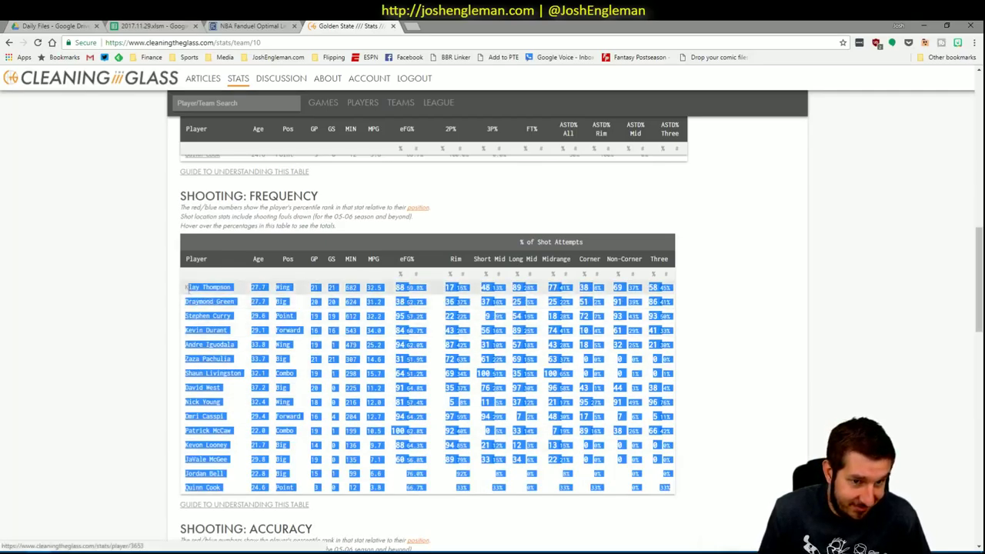
left_click(93, 525)
left_click(62, 508)
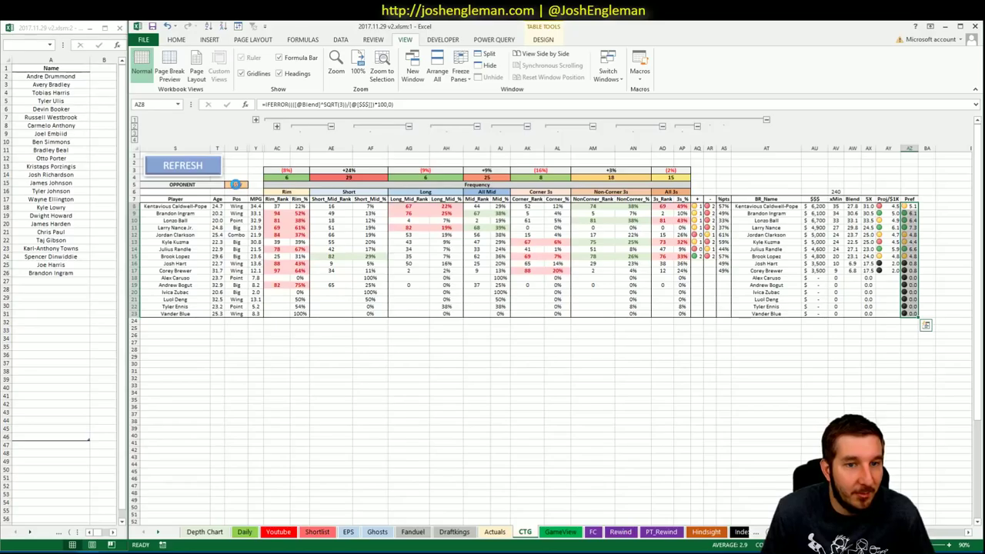
Set the CTG sheet's opponent to LAL and fill the first player's Pref formula down the Warriors' Pref column.
left_click(236, 185)
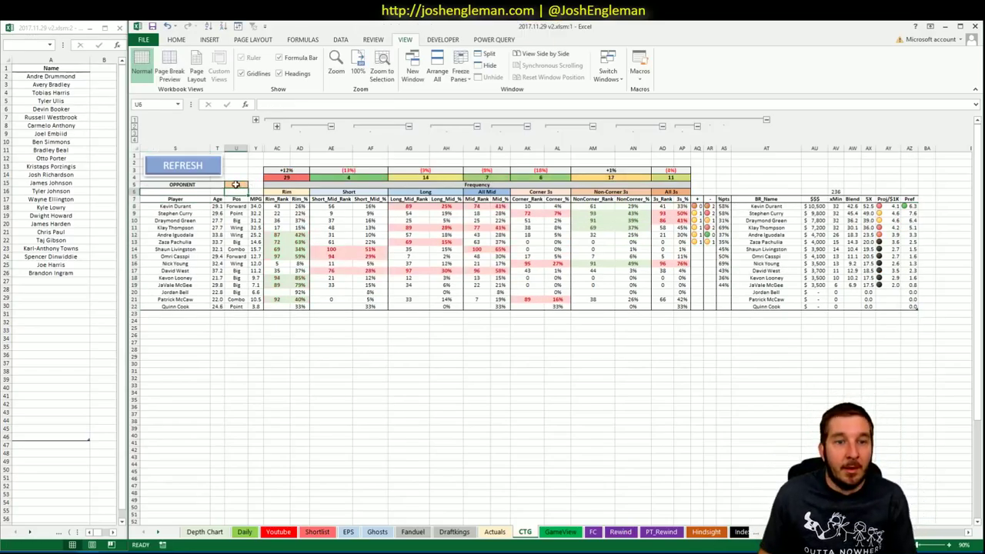
left_click(918, 206)
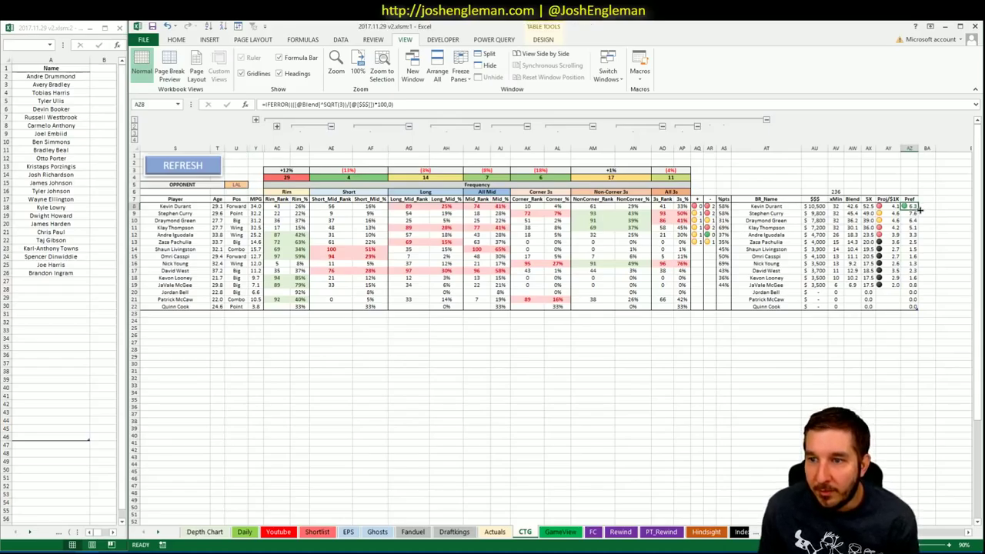
left_click_drag(921, 207, 910, 294)
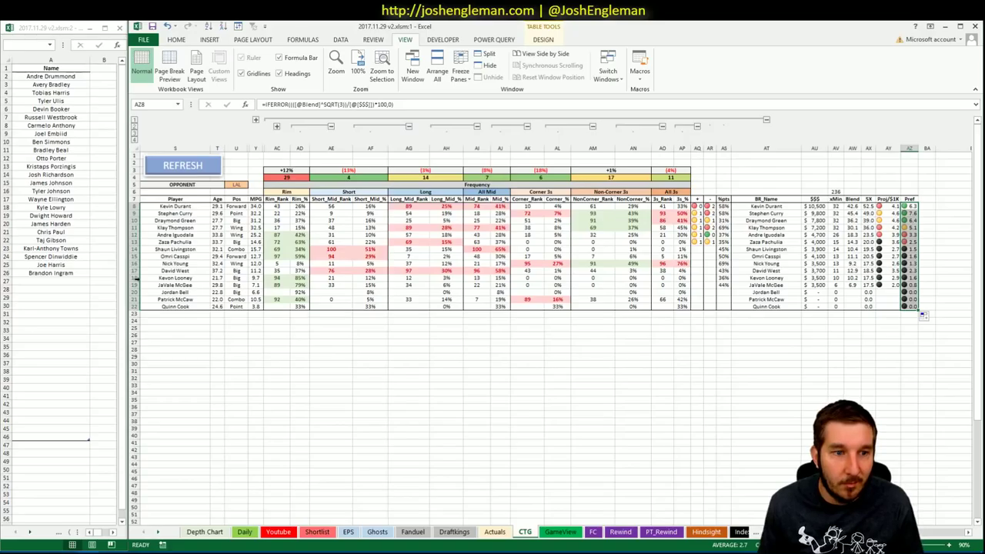
Add Stephen Curry below Brandon Ingram in the shortlist's Name column.
left_click(71, 282)
type("Ste")
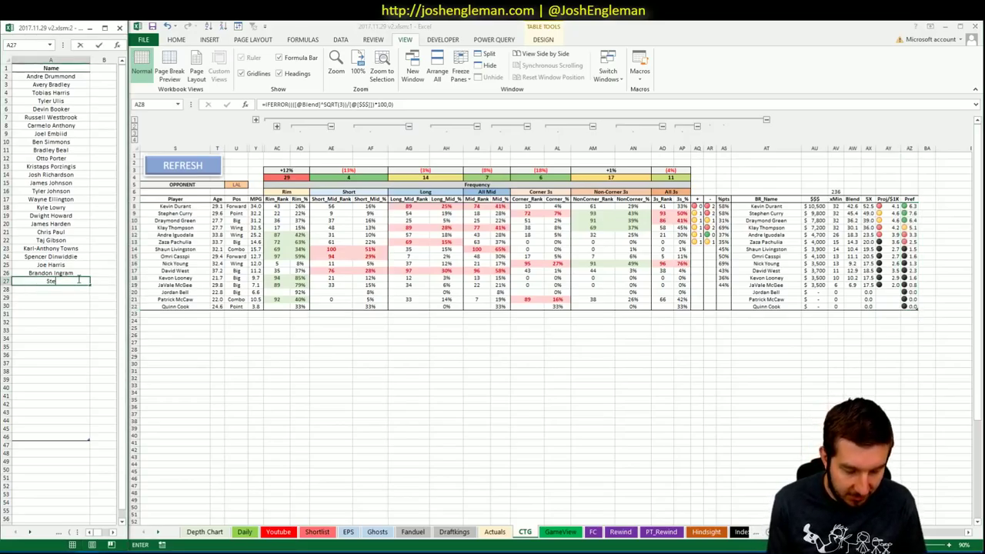
type("phen Curry")
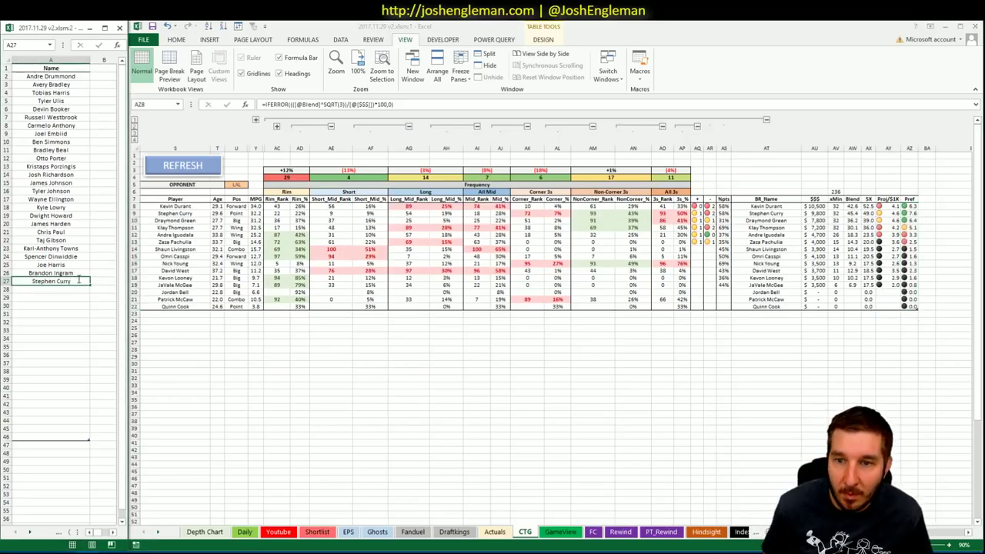
key("Return")
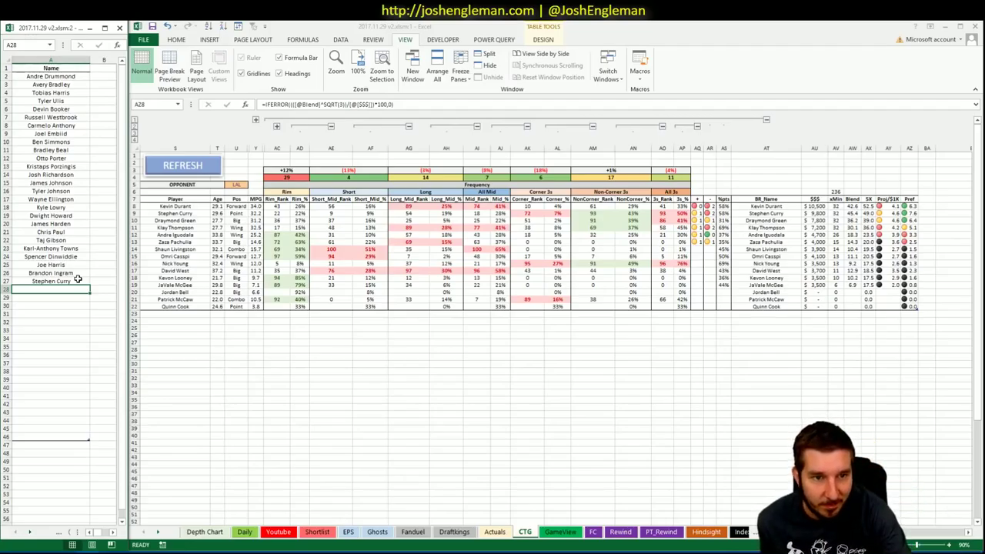
Review the Warriors' projections against their recent game log on the Youtube sheet.
left_click(285, 536)
left_click(284, 535)
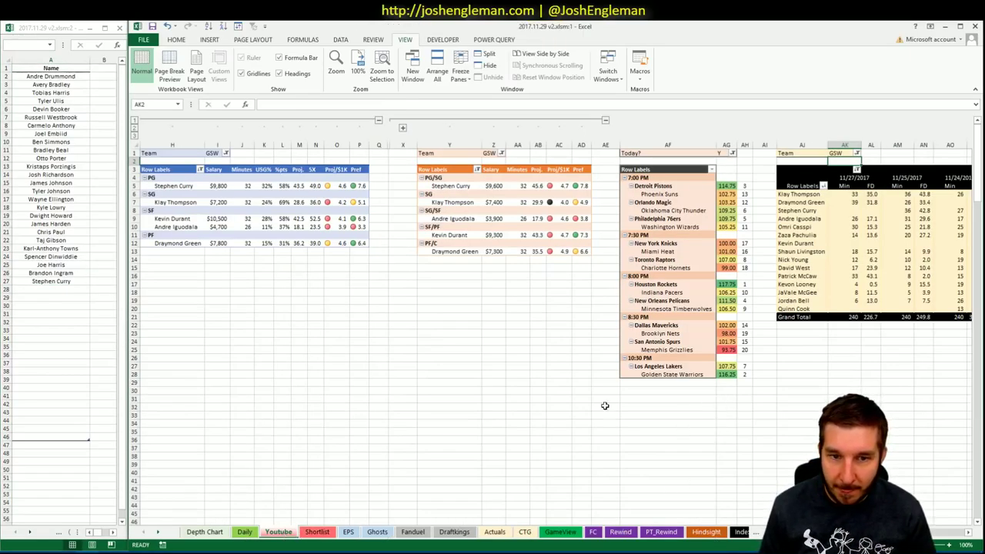
scroll(554, 323, "right", 5)
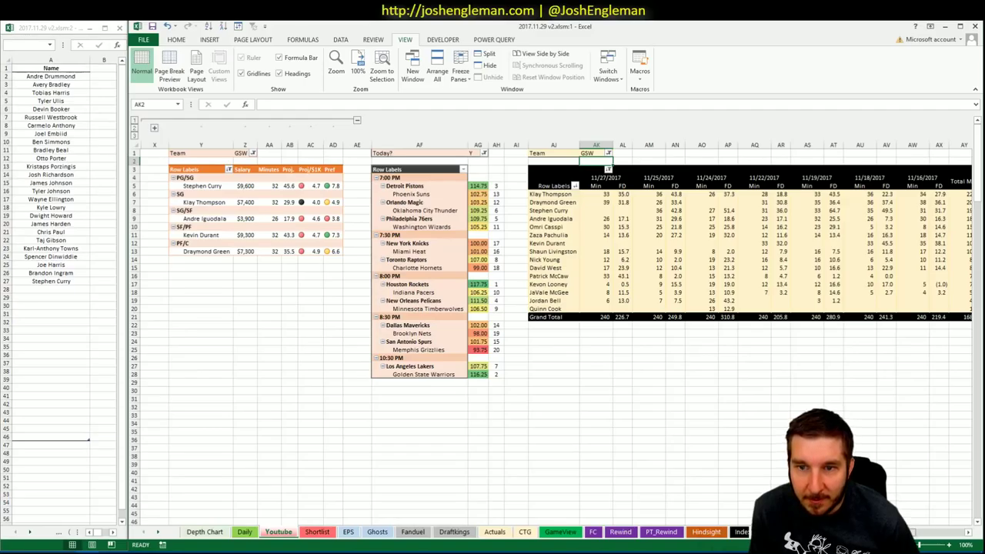
scroll(555, 323, "left", 5)
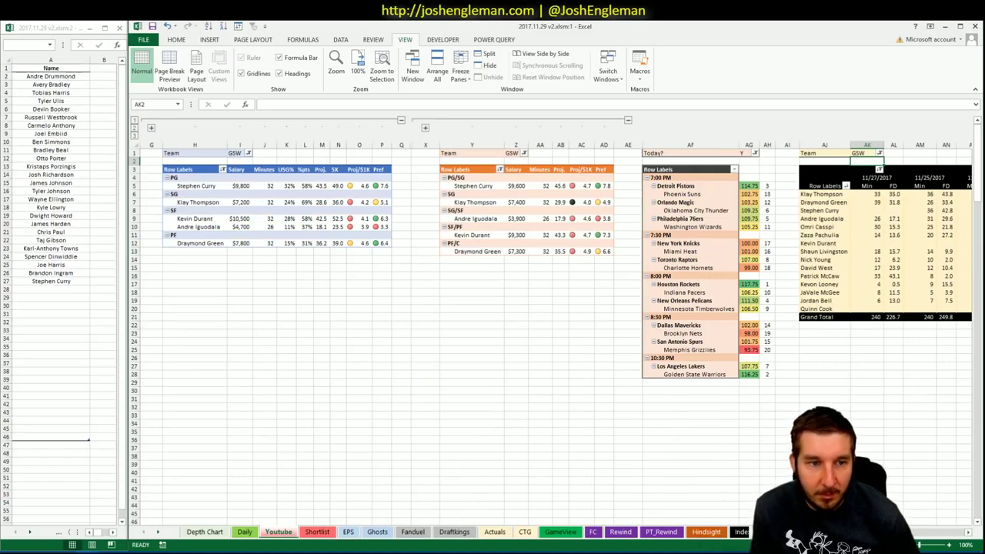
left_click(289, 317)
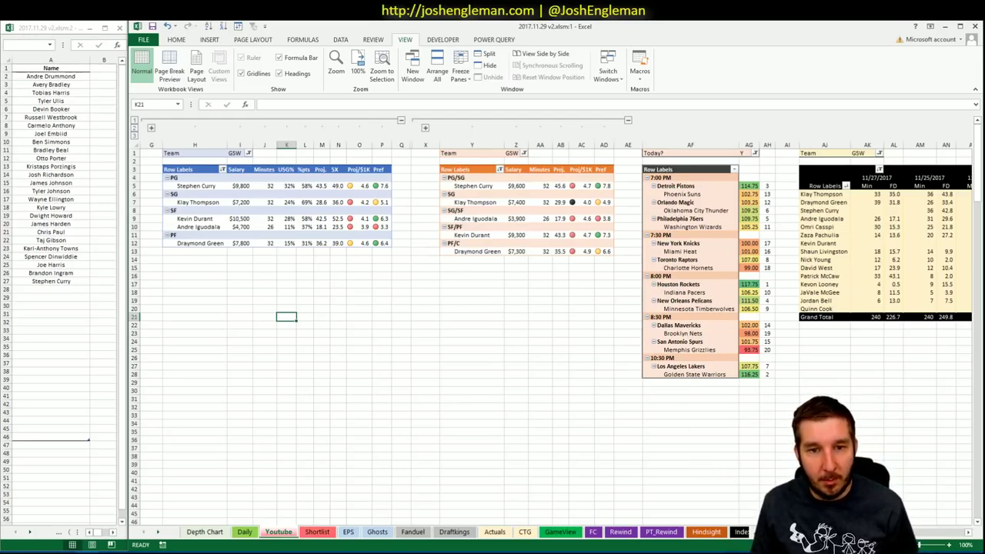
scroll(554, 323, "right", 5)
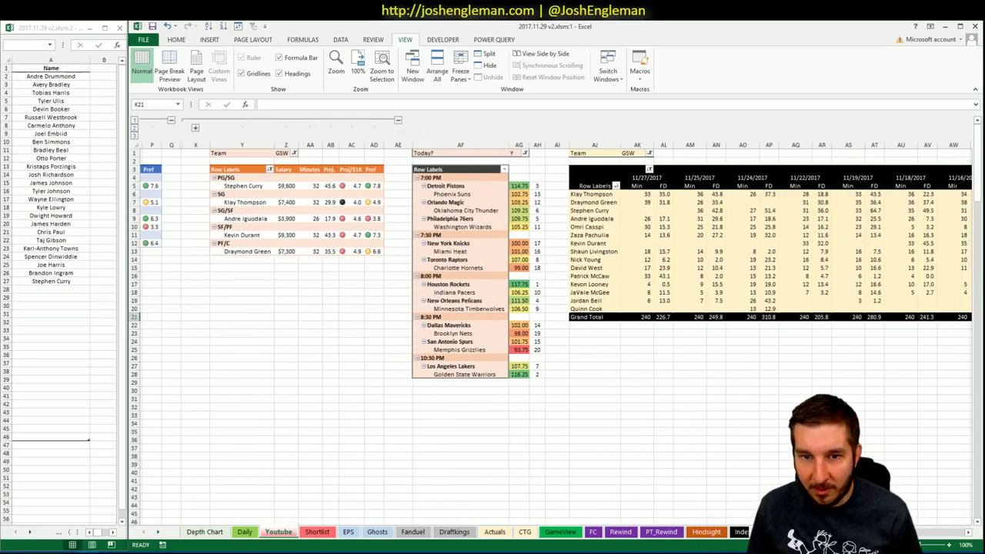
scroll(554, 323, "right", 2)
scroll(554, 323, "left", 3)
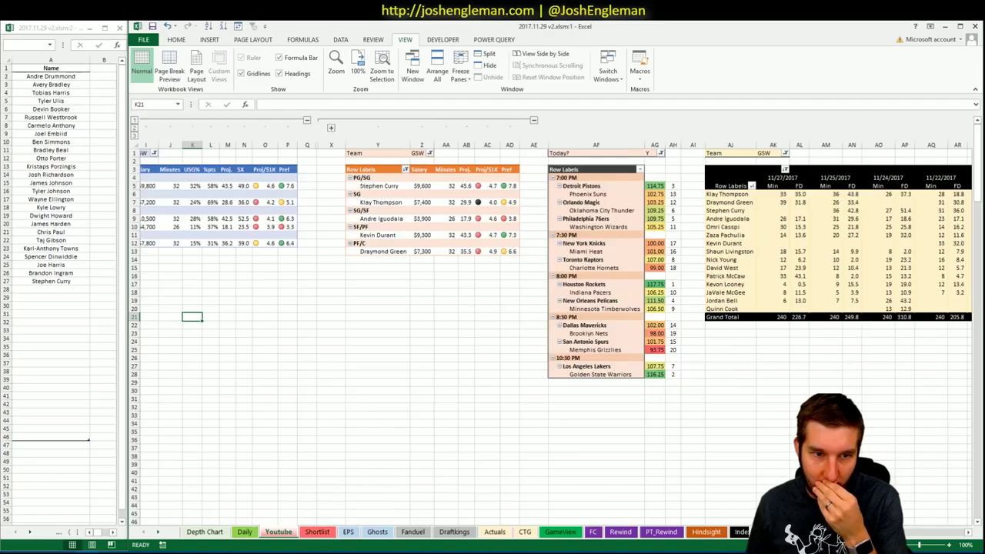
scroll(554, 323, "left", 3)
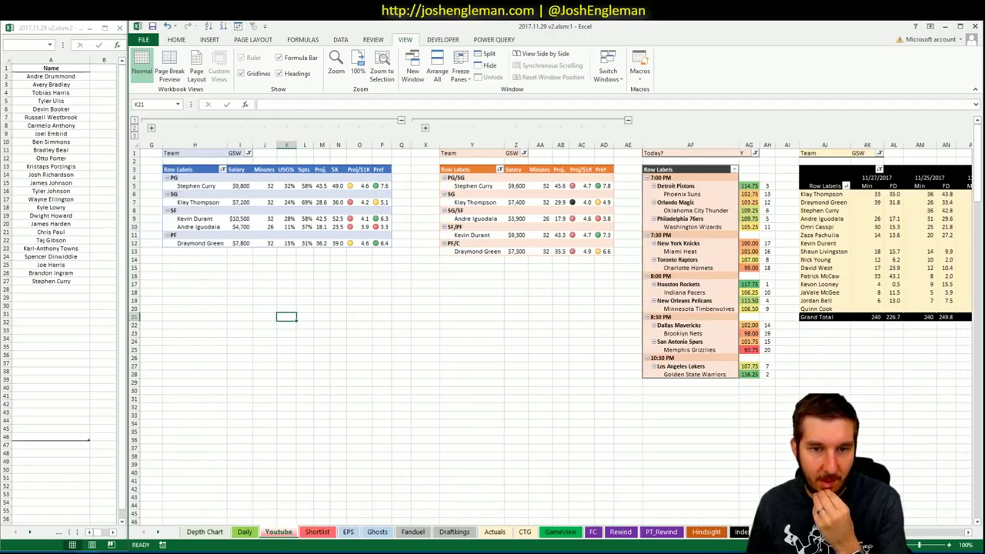
scroll(554, 323, "right", 8)
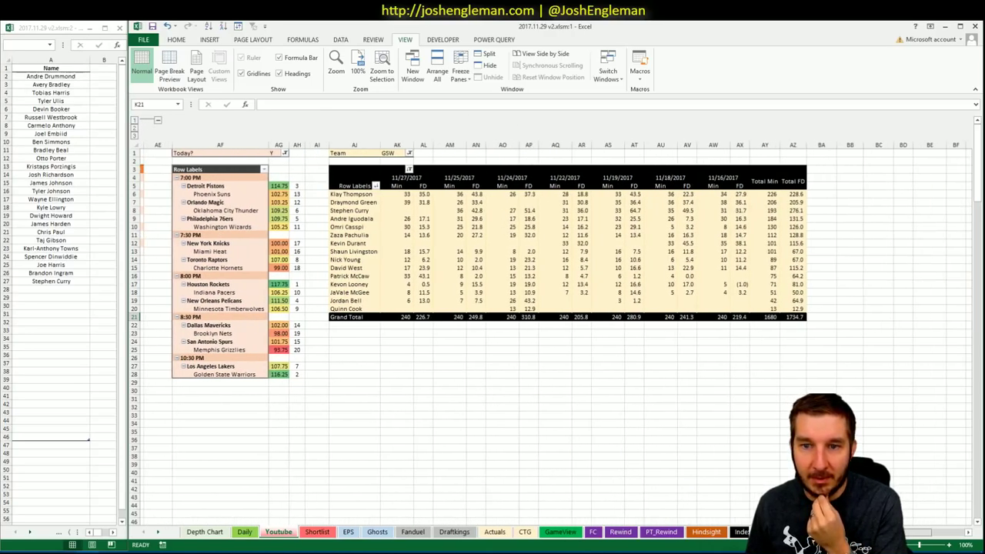
scroll(554, 323, "left", 8)
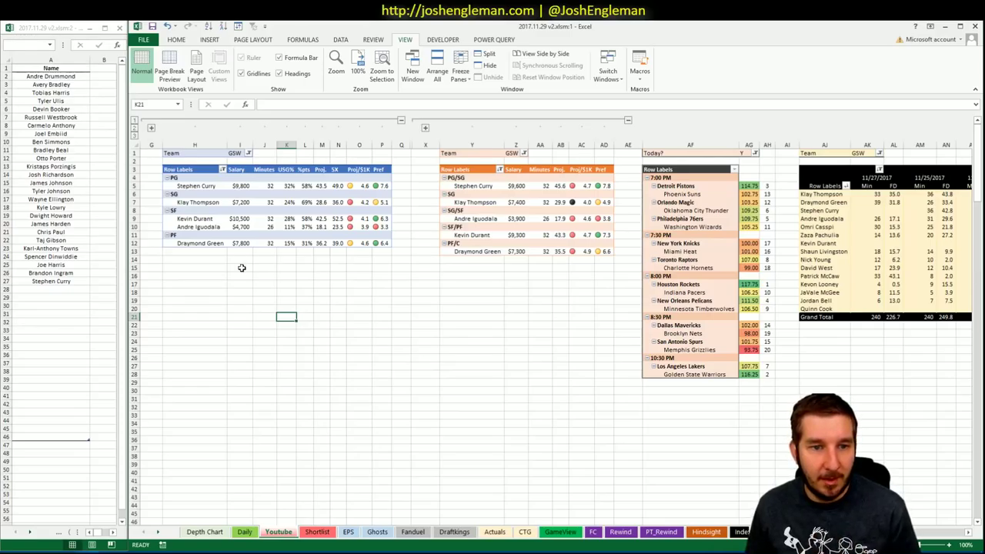
Look over the players collected in the shortlist's Name column at a slightly larger zoom.
left_click(52, 269)
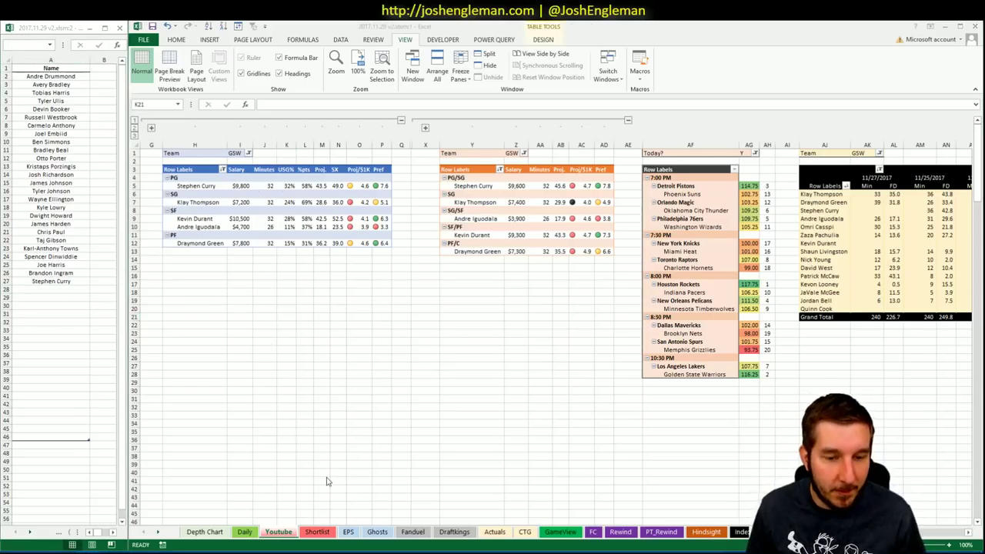
key("alt+Tab")
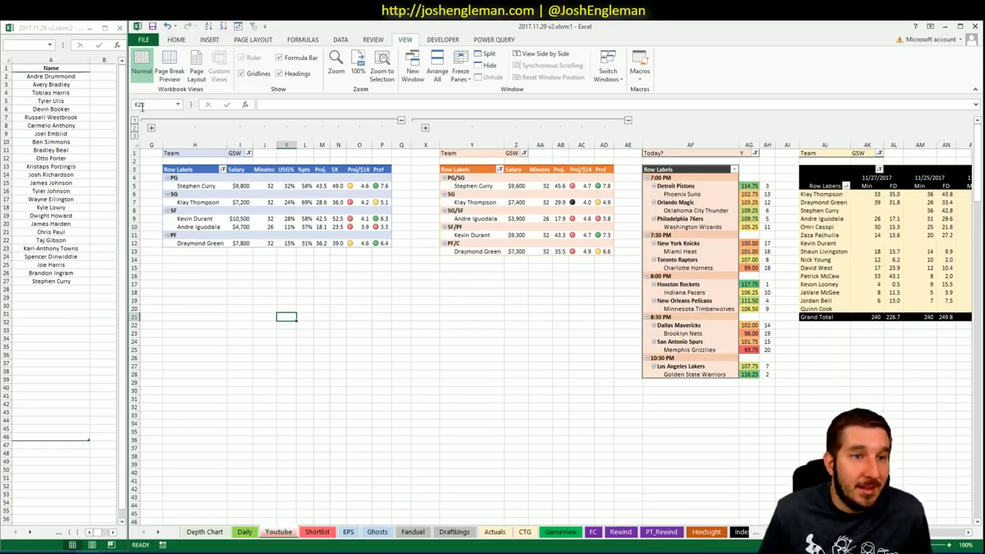
left_click_drag(51, 76, 57, 289)
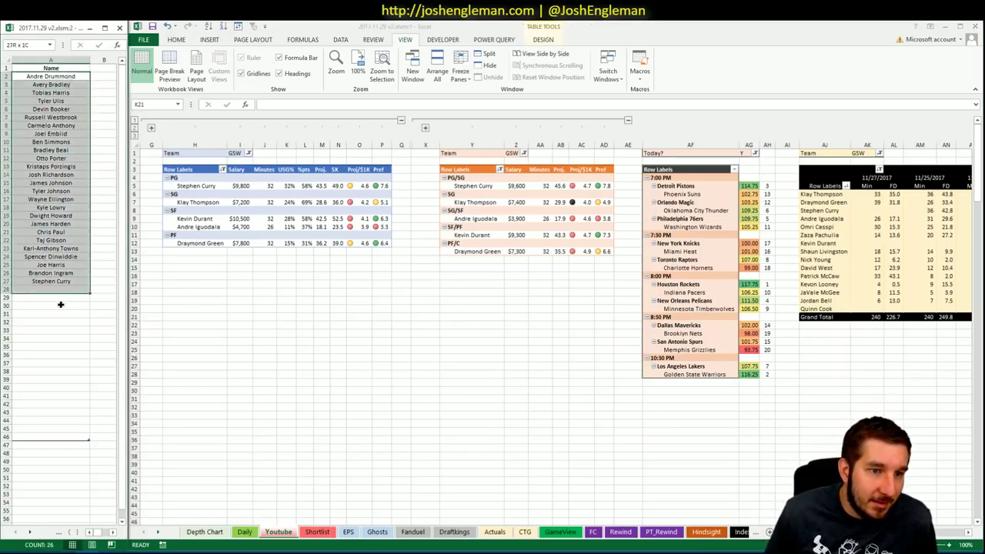
left_click(60, 341)
key("alt+Tab")
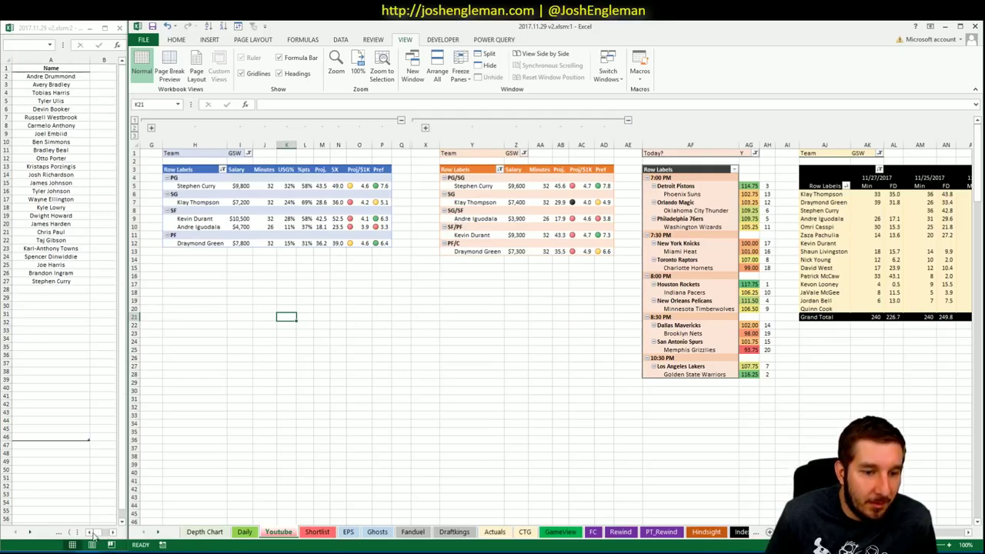
left_click(70, 526)
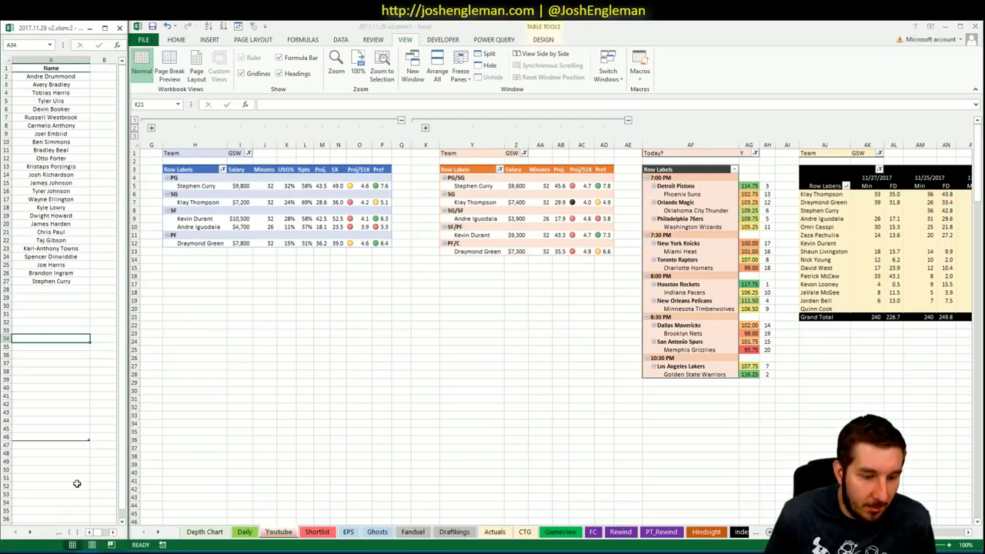
scroll(77, 483, "up", 1, "ctrl")
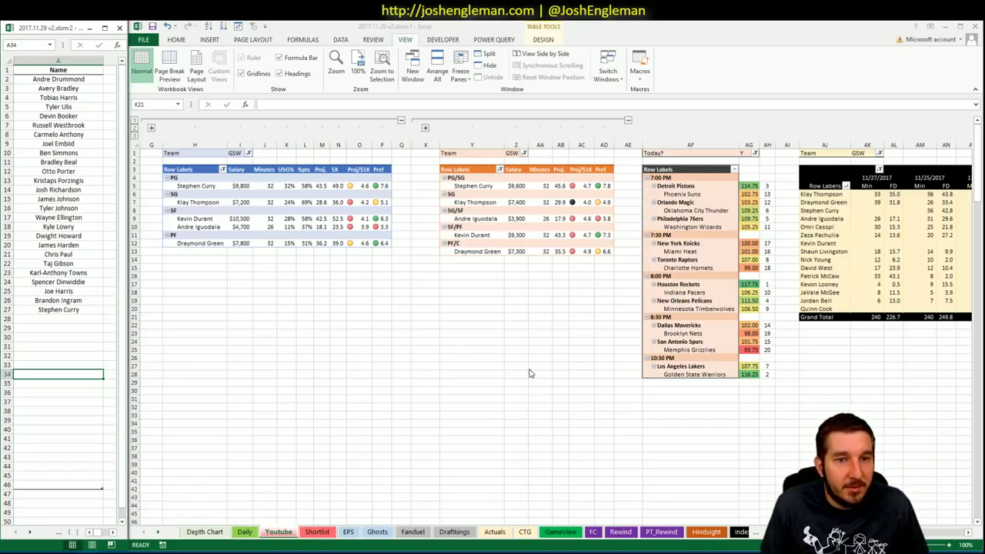
Copy every player name and Blend value, without the total, from the Daily sheet's all-positions list starting with Russell Westbrook.
left_click(244, 532)
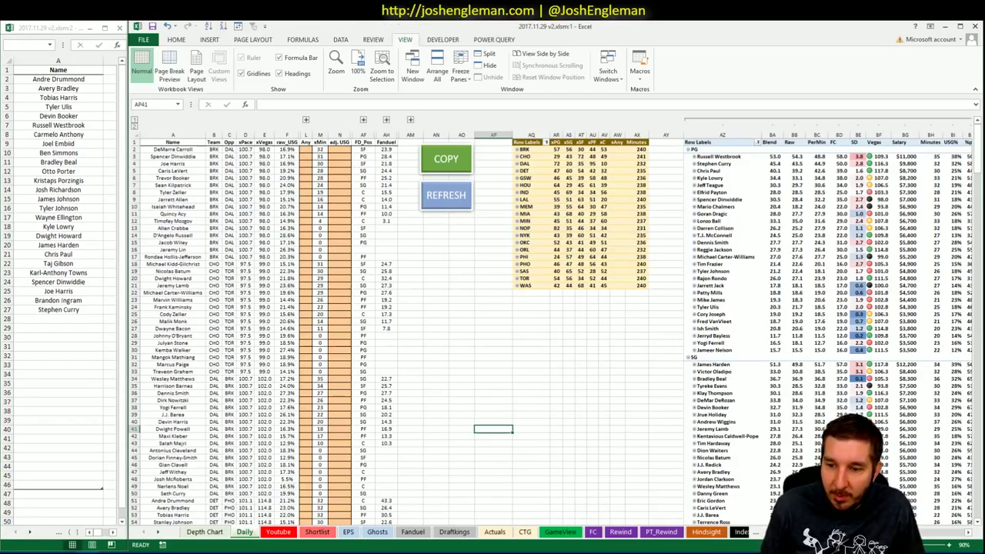
scroll(885, 150, "right", 5)
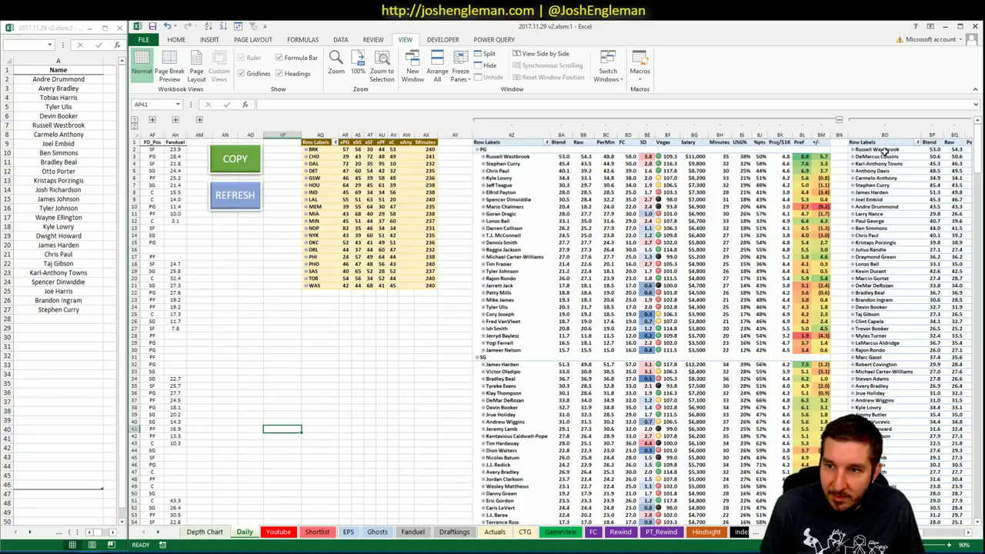
left_click_drag(885, 150, 955, 508)
key("ctrl+c")
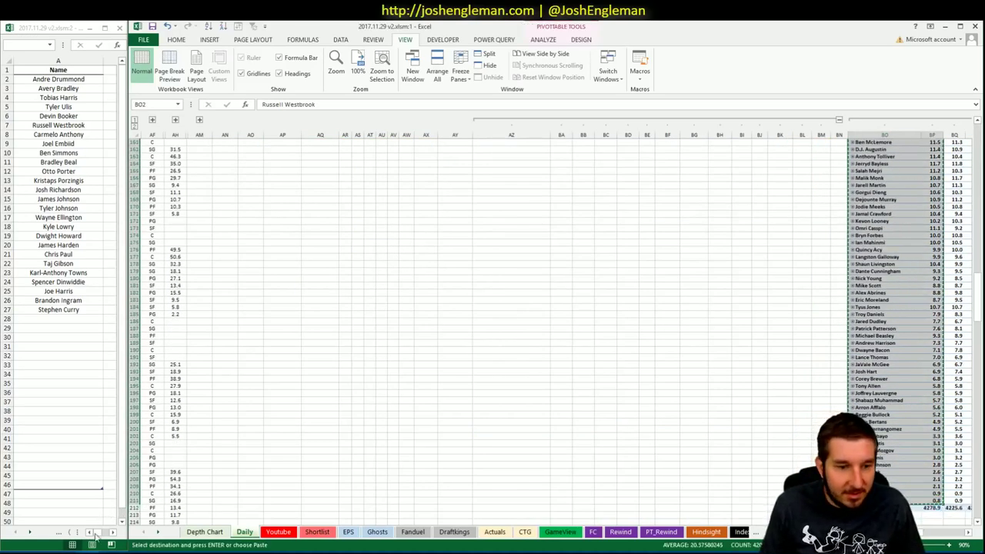
Switch to FantasyCruncher in the browser and upload the copied player names and projections for NBA Fanduel 2017-11-29.
key("alt+Tab")
left_click_drag(188, 281, 923, 485)
left_click(247, 25)
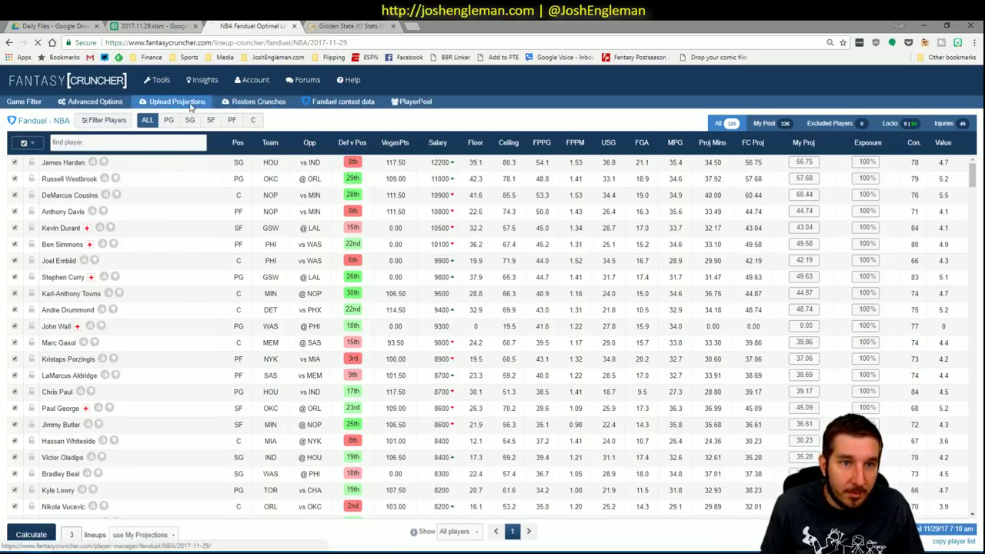
left_click(190, 104)
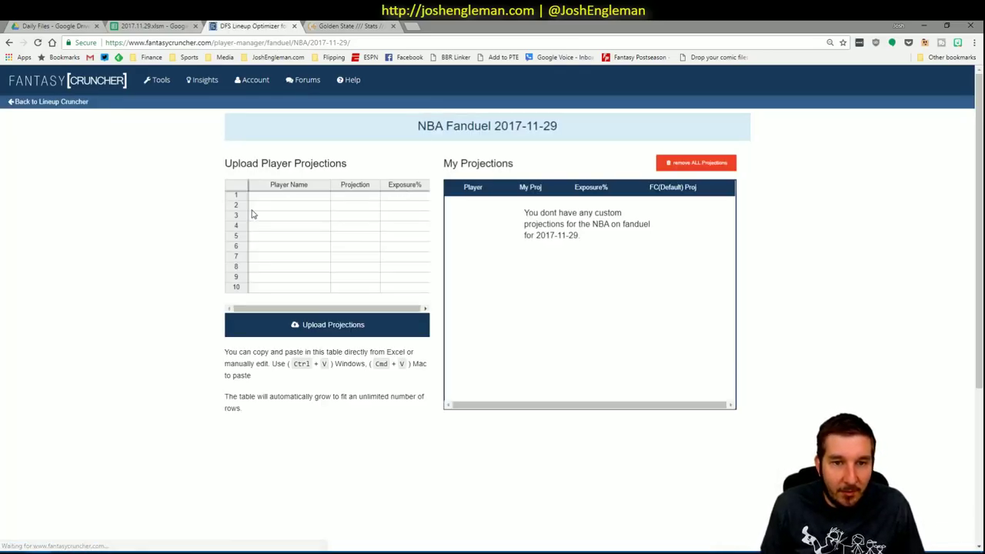
left_click(270, 198)
key("ctrl+v")
left_click(310, 325)
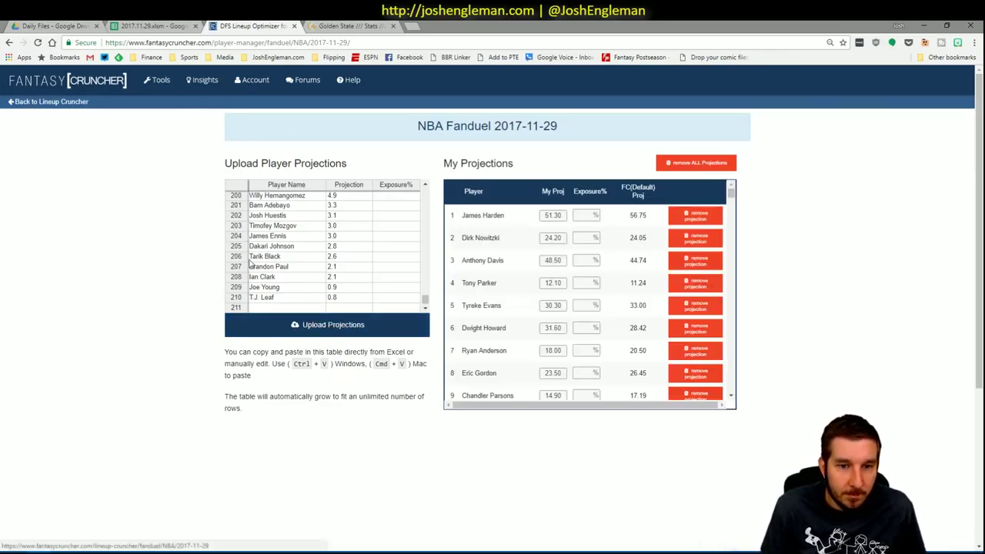
Generate three Fanduel lineups from My Projections in the Lineup Cruncher and fit the browser window beside the shortlist for comparison.
left_click(50, 100)
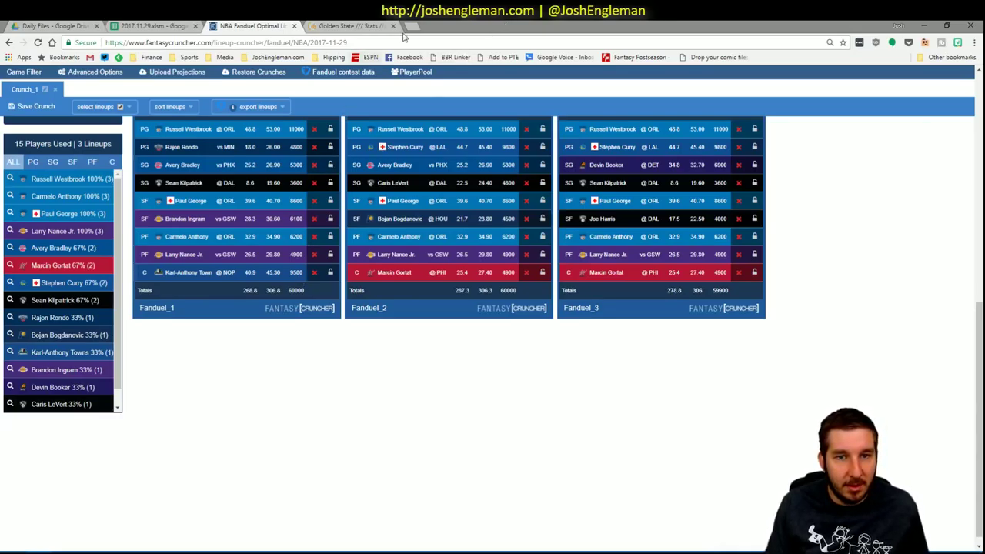
left_click_drag(493, 25, 548, 36)
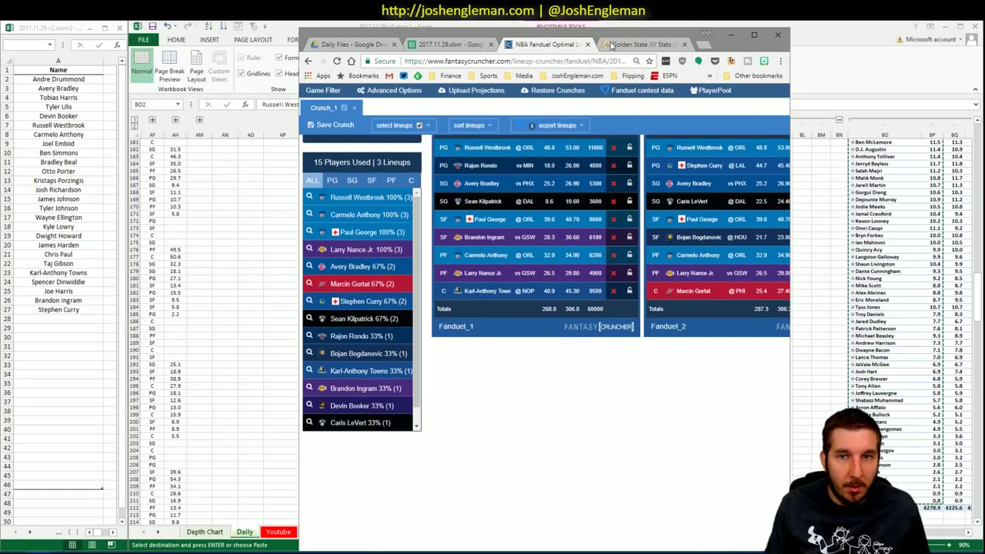
left_click_drag(948, 74, 502, 131)
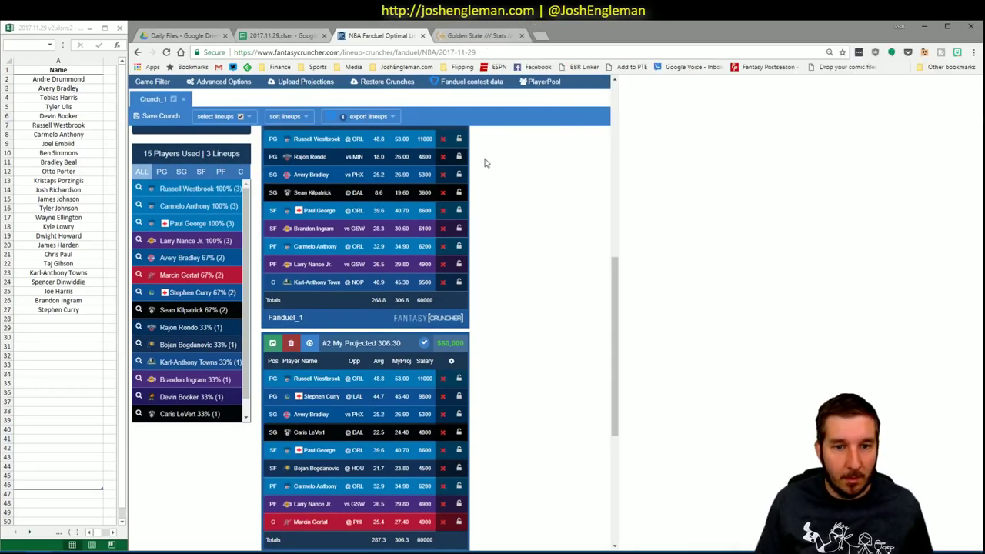
scroll(397, 188, "up", 2)
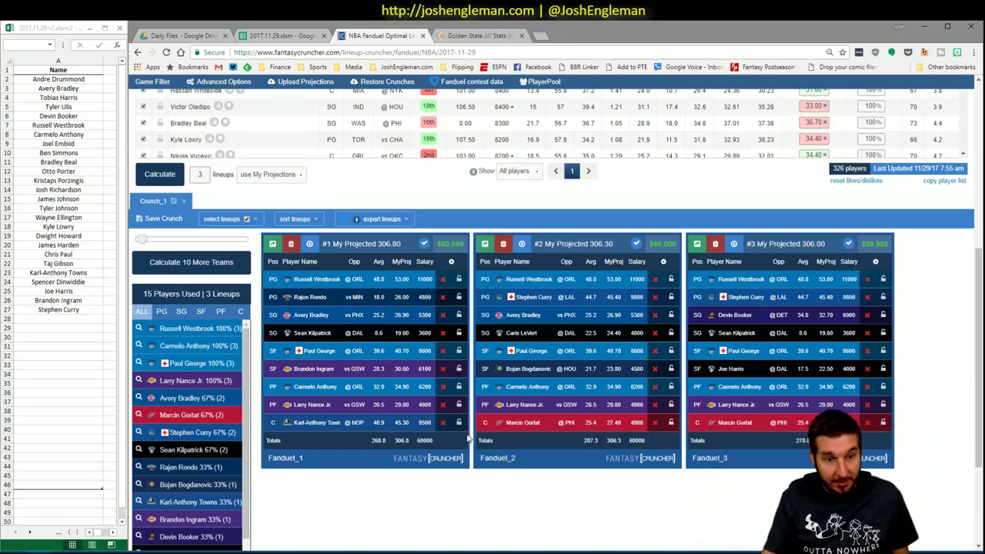
Switch back to the Excel workbook and display the Youtube sheet beside the shortlist.
mouse_move(114, 551)
left_click(62, 514)
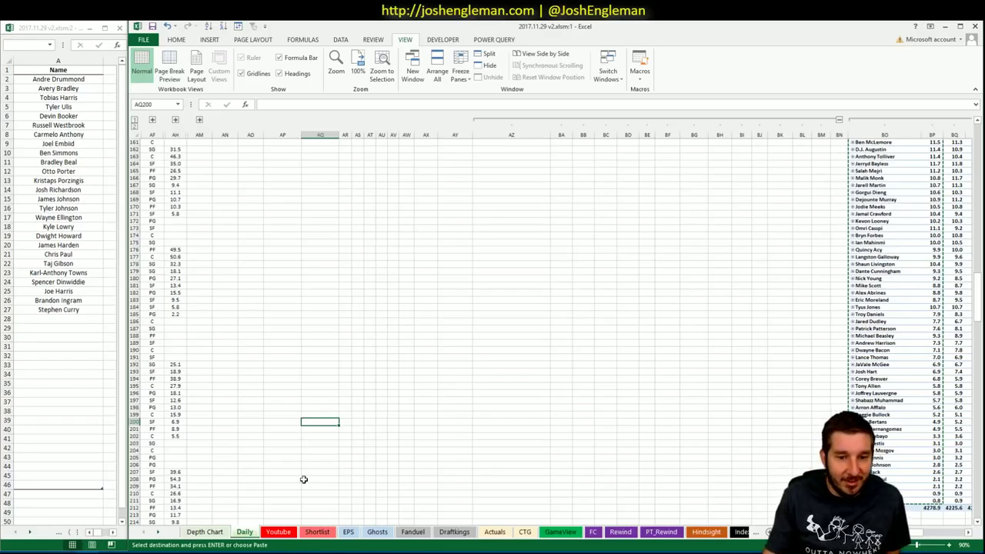
left_click(278, 531)
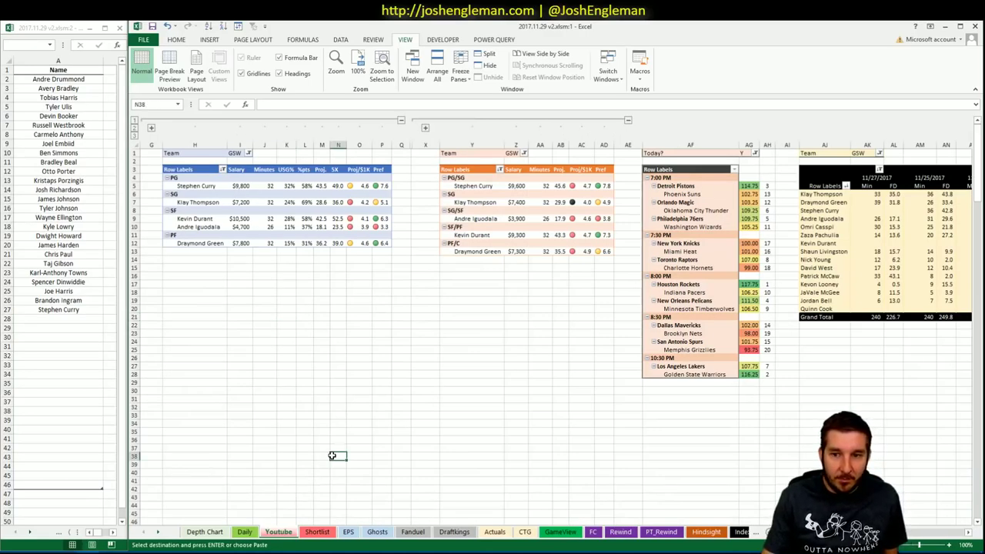